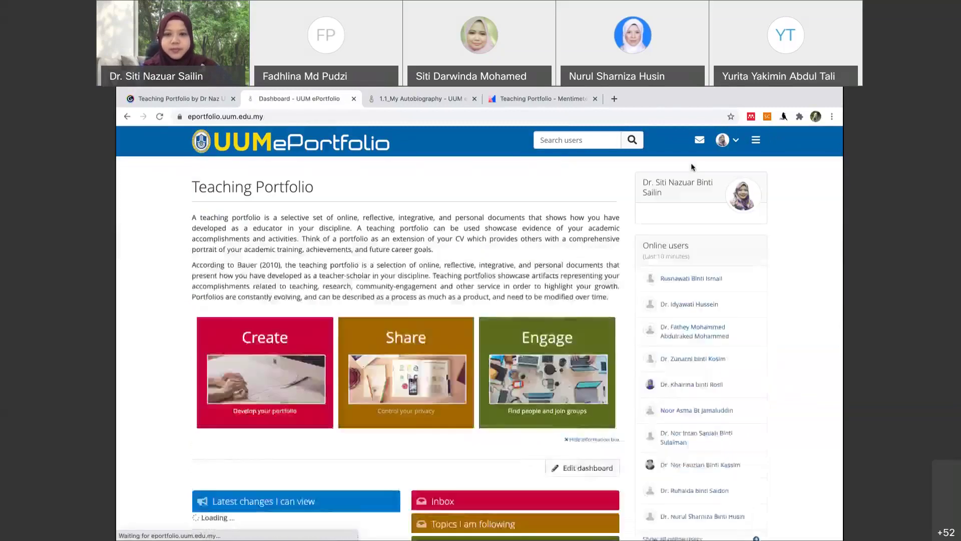
# - Look through the dashboard, including the latest changes and the list of own portfolios
pyautogui.scroll(-2, 539, 302)
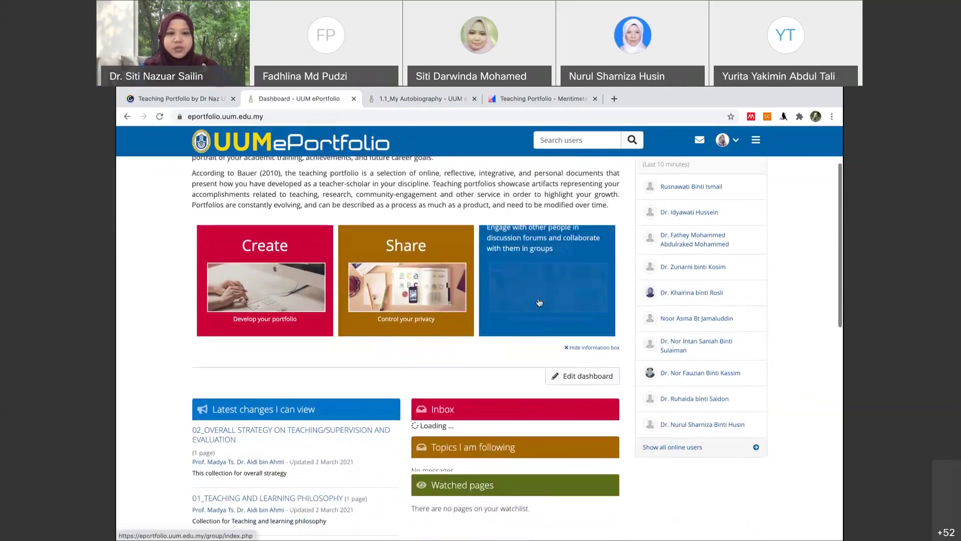
pyautogui.scroll(-2, 539, 302)
pyautogui.scroll(-2, 343, 348)
pyautogui.scroll(-5, 344, 348)
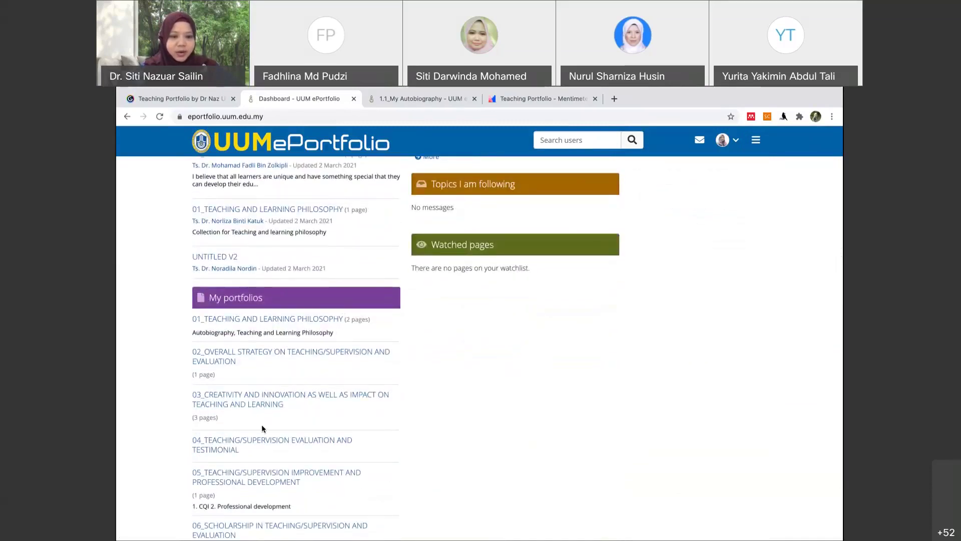
pyautogui.scroll(-2, 261, 425)
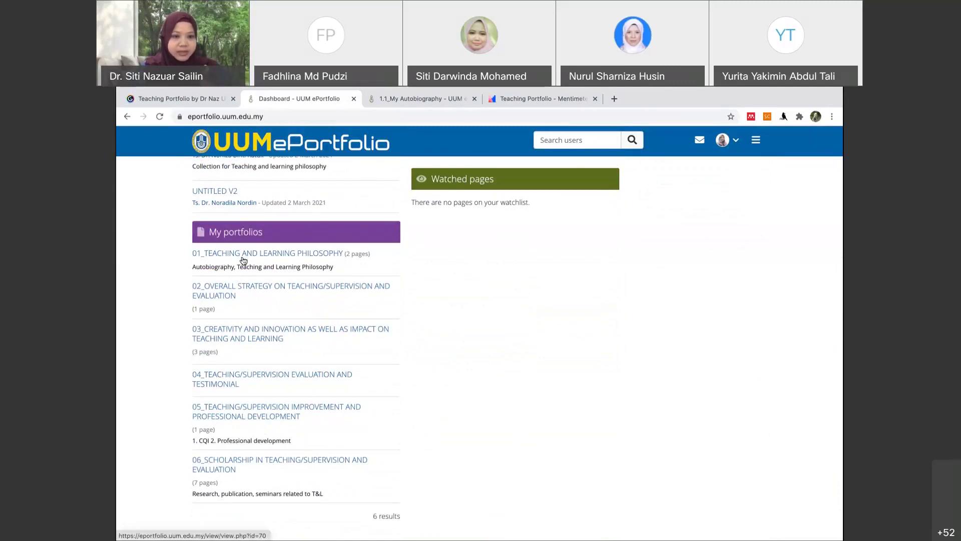
pyautogui.scroll(7, 243, 260)
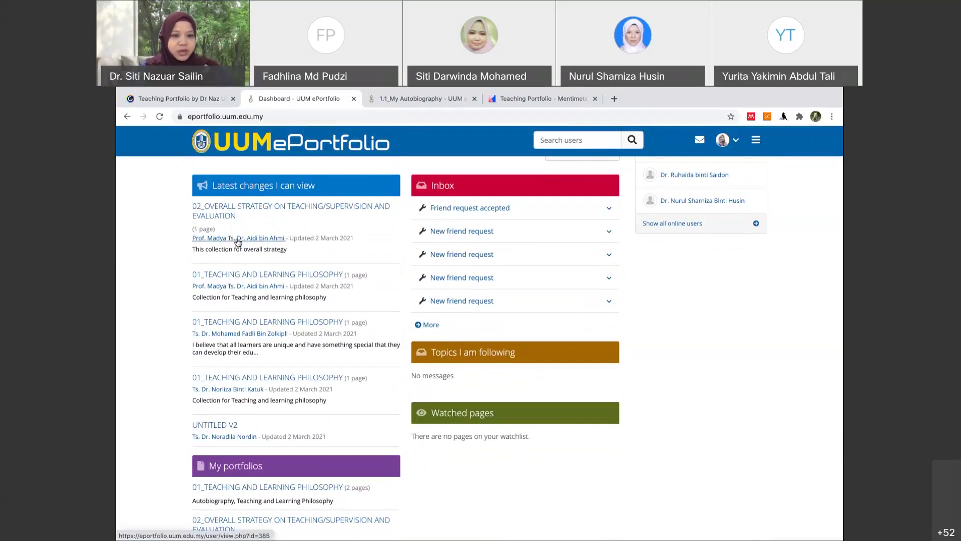
# - Open the profile of the colleague behind the most recently changed portfolio and read its About me section
pyautogui.click(238, 242)
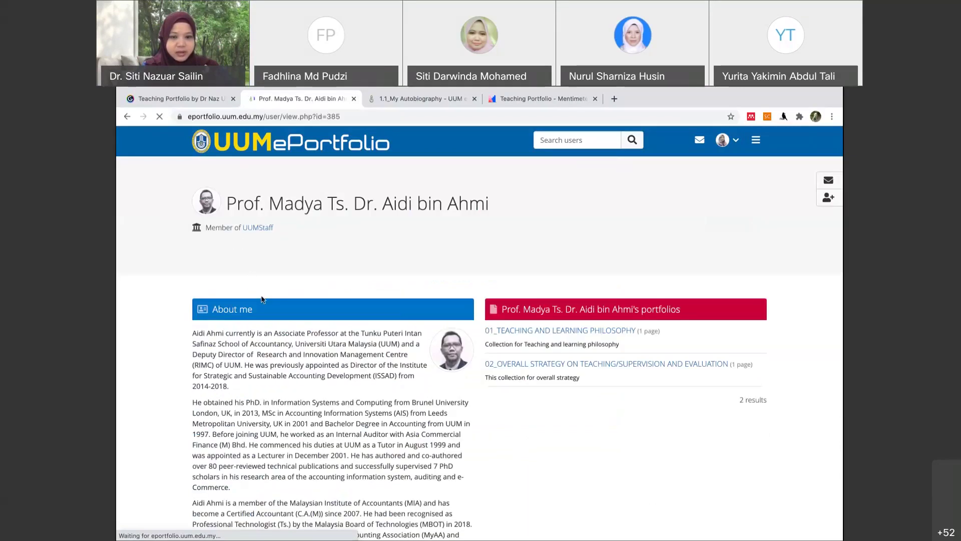
pyautogui.scroll(-2, 261, 300)
pyautogui.scroll(-3, 261, 298)
pyautogui.scroll(2, 262, 299)
pyautogui.scroll(-3, 262, 299)
pyautogui.scroll(3, 261, 299)
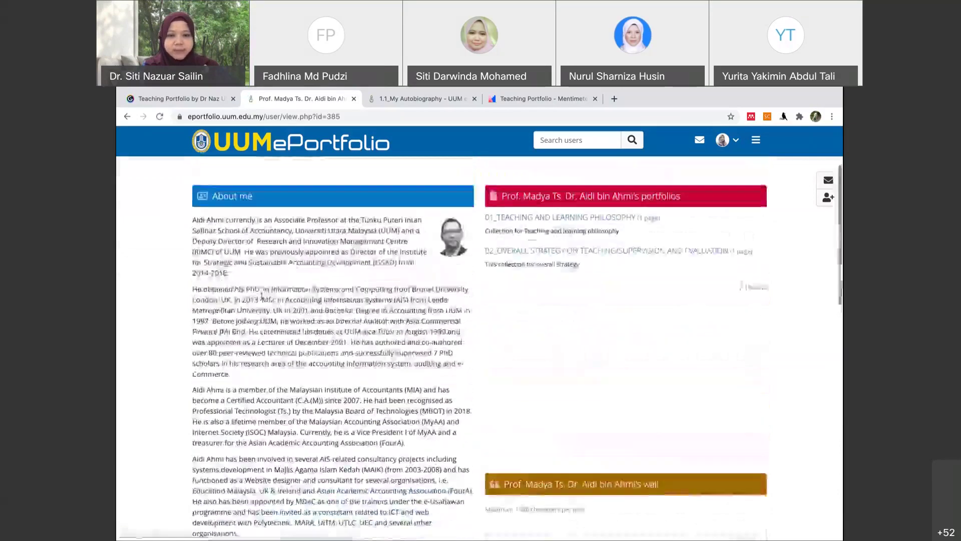
# - Open the colleague's 01_TEACHING AND LEARNING PHILOSOPHY portfolio and read through its quotes and teaching philosophy text
pyautogui.click(534, 236)
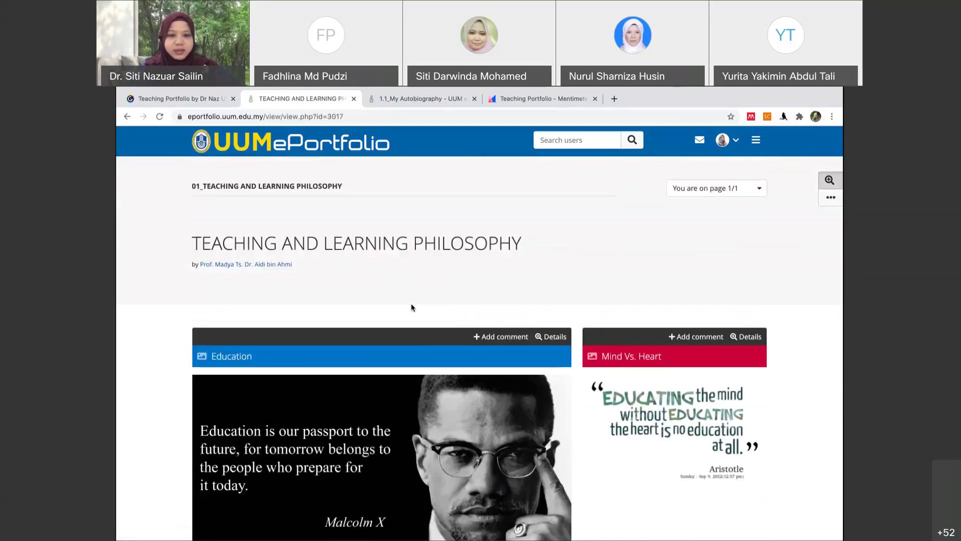
pyautogui.scroll(-4, 412, 306)
pyautogui.scroll(2, 413, 308)
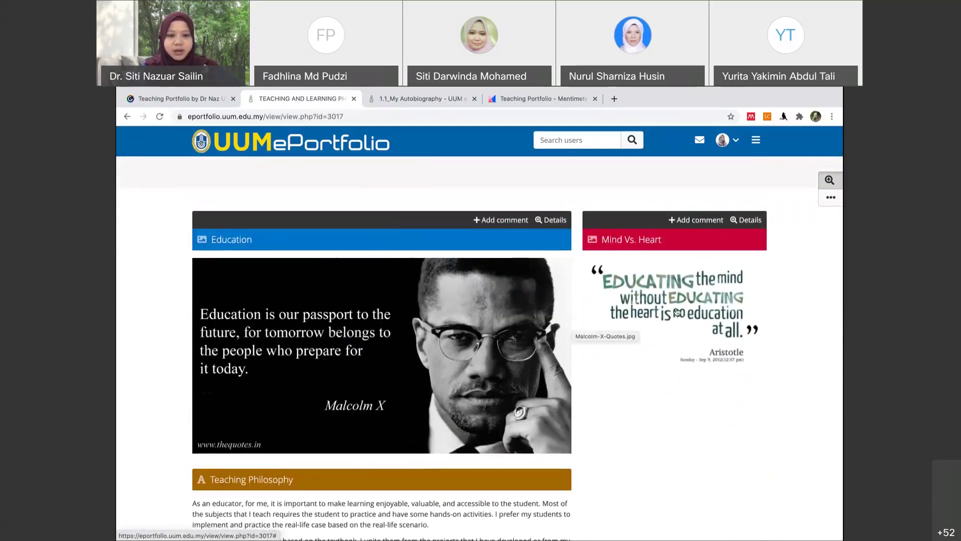
pyautogui.scroll(-7, 676, 311)
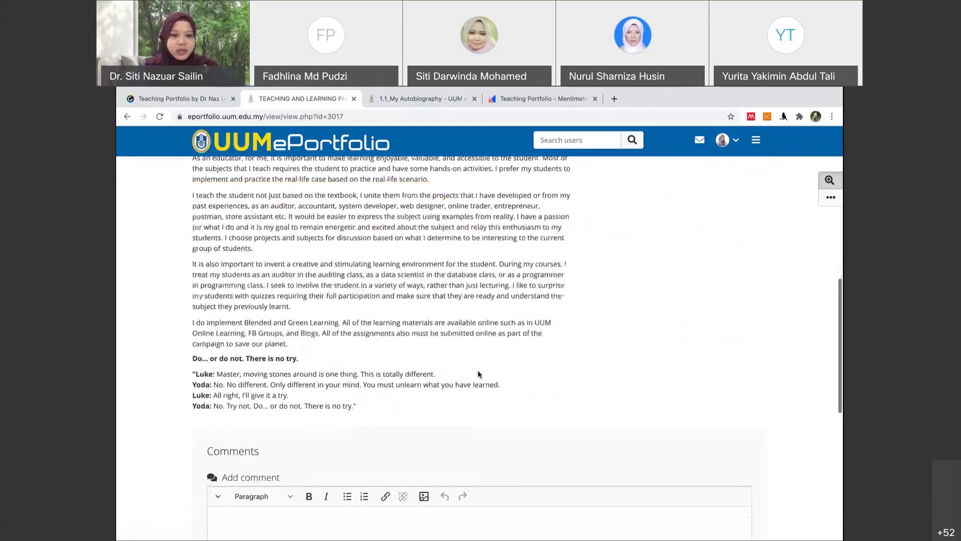
pyautogui.scroll(3, 478, 373)
pyautogui.scroll(6, 478, 373)
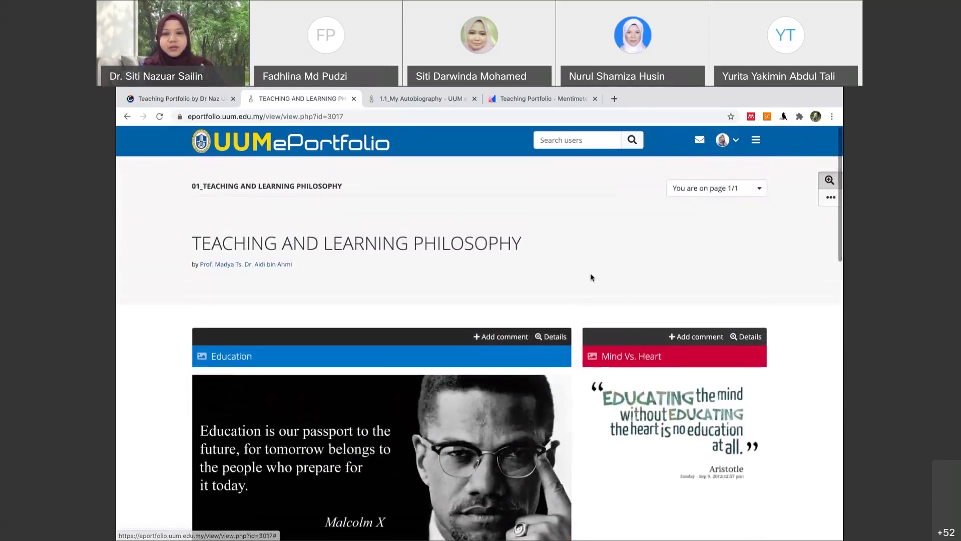
# - Return to the dashboard and open the Pages and collections overview for developing the portfolio
pyautogui.click(756, 141)
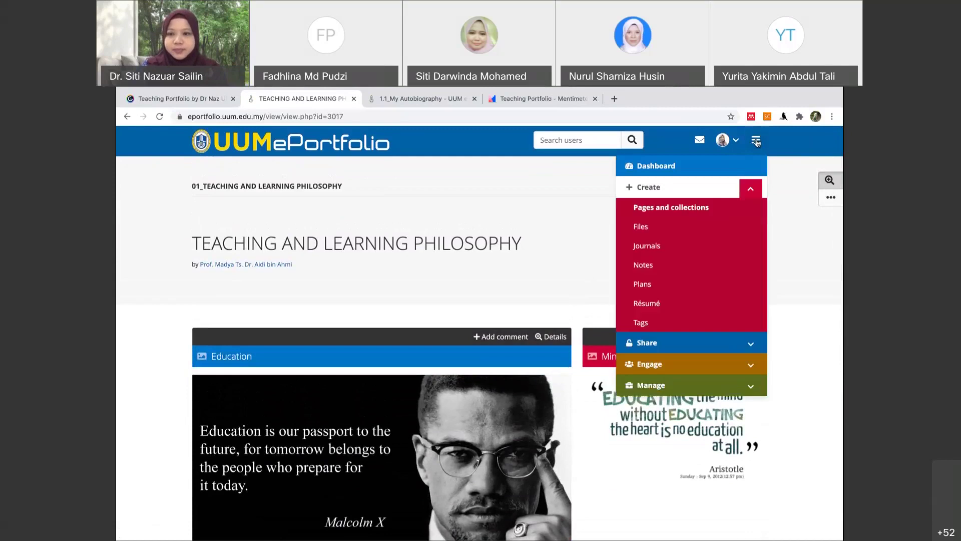
pyautogui.click(679, 167)
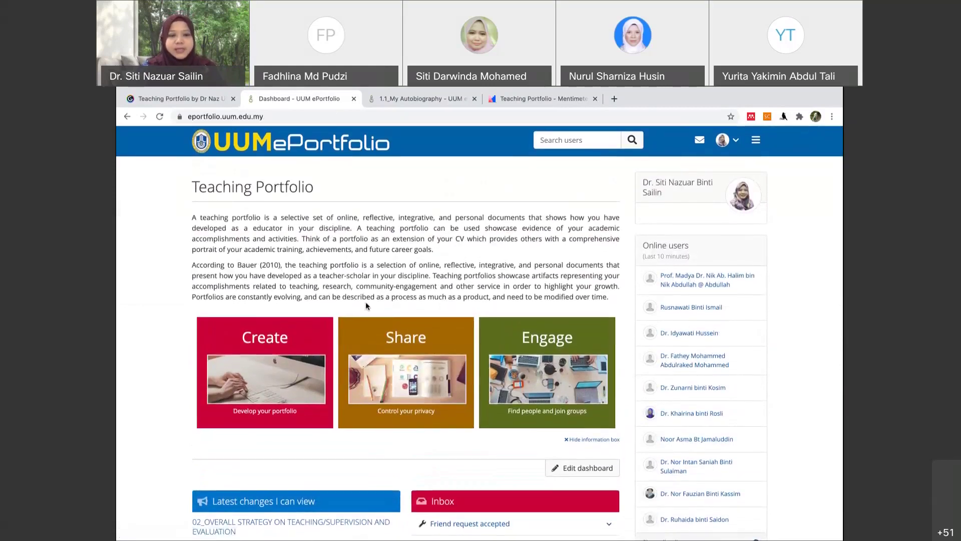
pyautogui.click(275, 352)
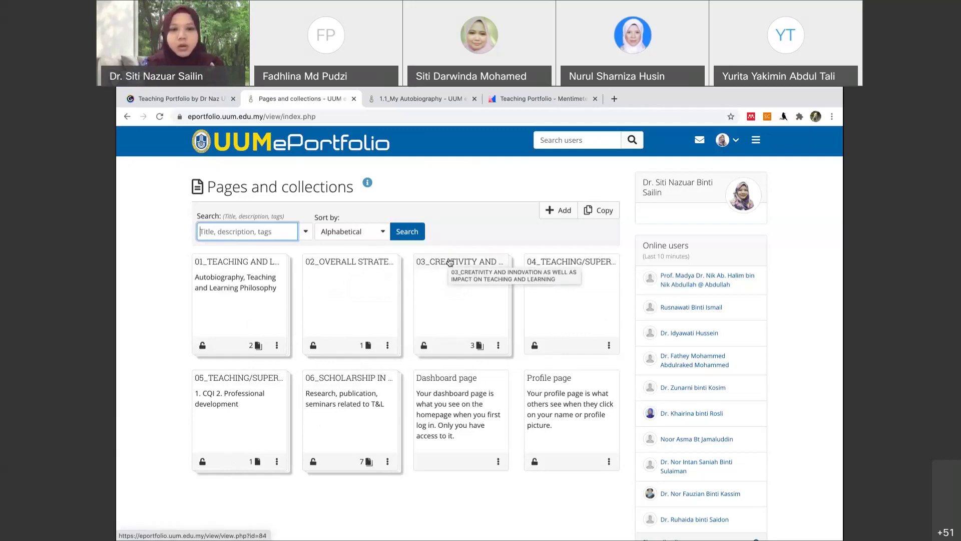
# - Create a new collection and name it 00_Showcase
pyautogui.click(552, 213)
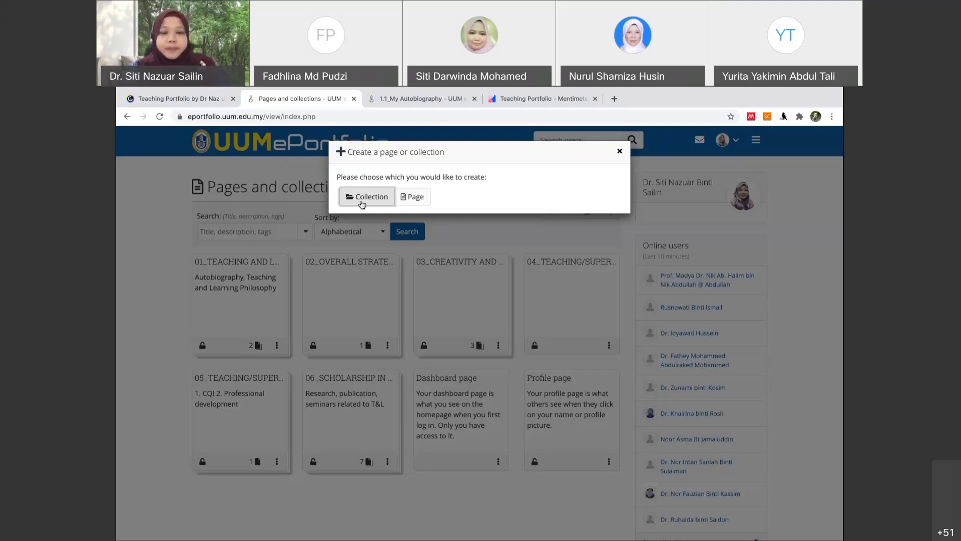
pyautogui.click(362, 201)
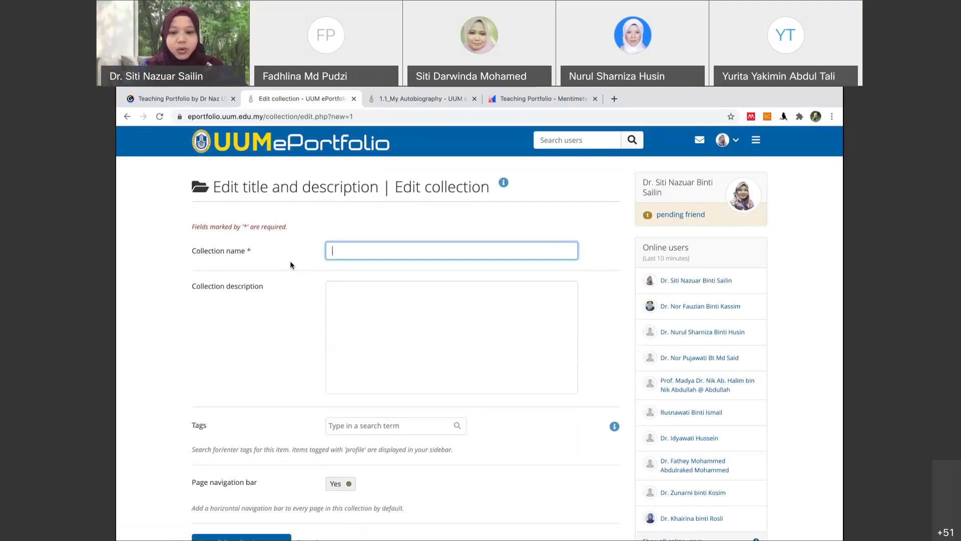
pyautogui.write('1')
pyautogui.write('00')
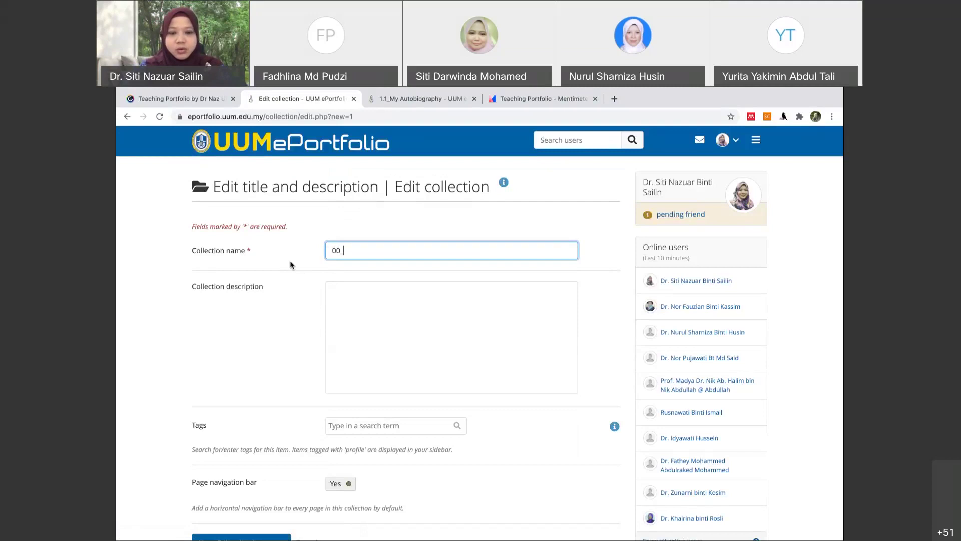
pyautogui.write('_')
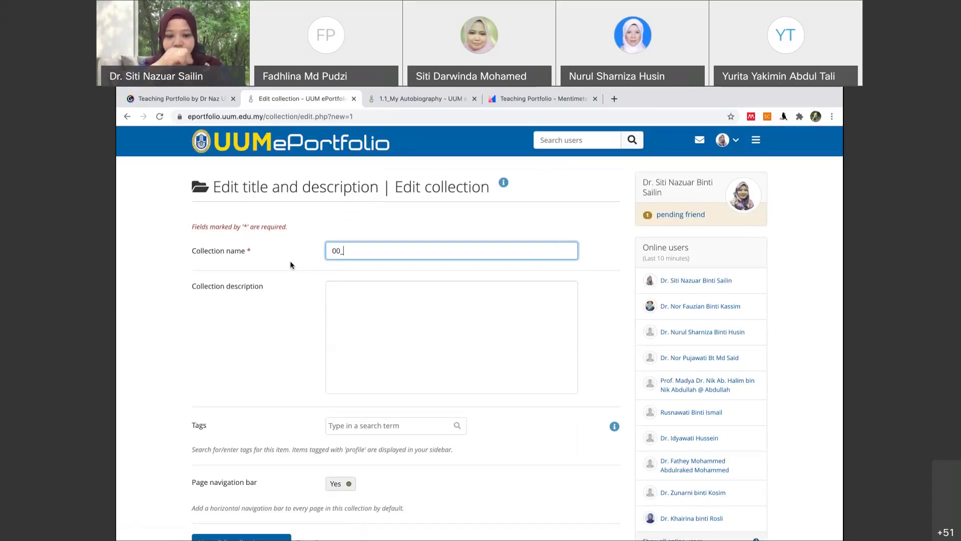
pyautogui.write('T')
pyautogui.press('BackSpace')
pyautogui.write('Showcase')
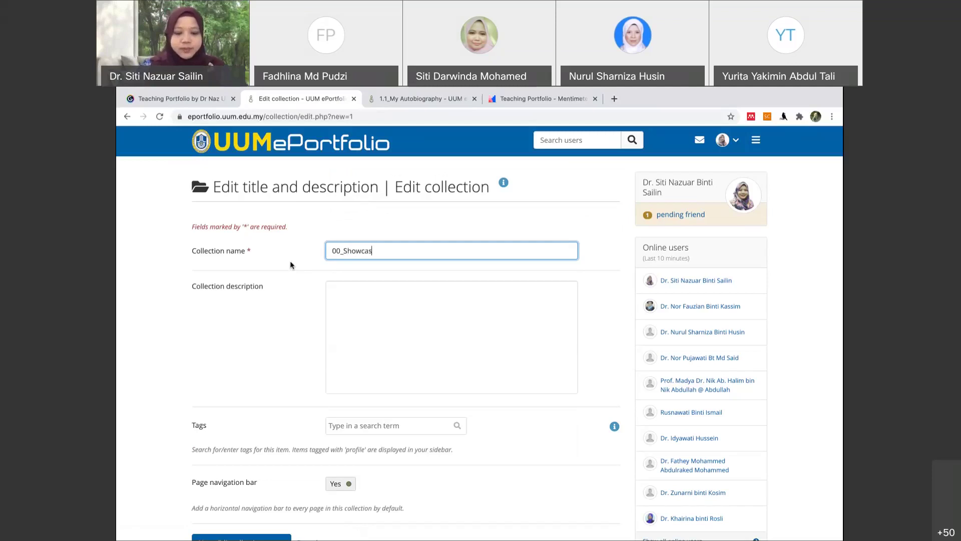
# - Enter "Just for demo" as the collection description and continue to editing the collection pages
pyautogui.click(340, 300)
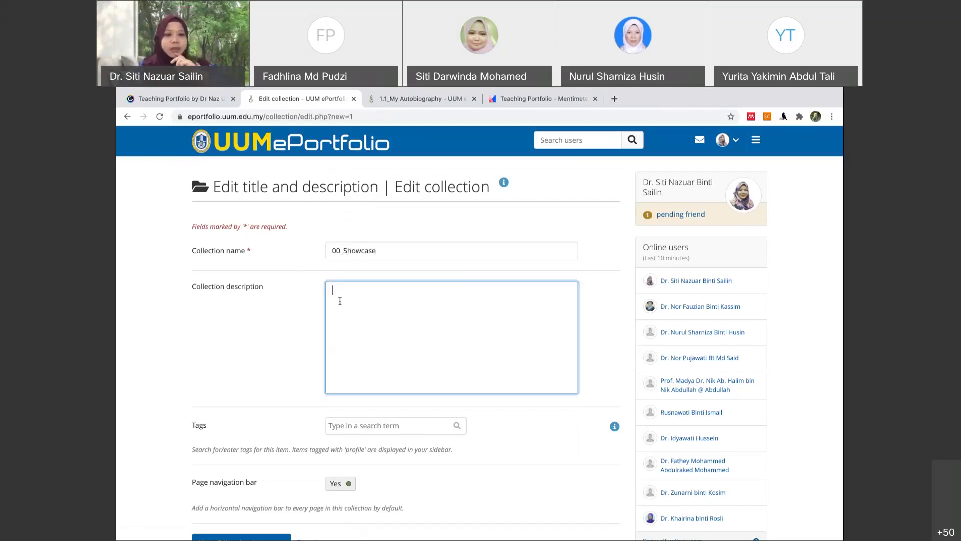
pyautogui.scroll(-1, 340, 300)
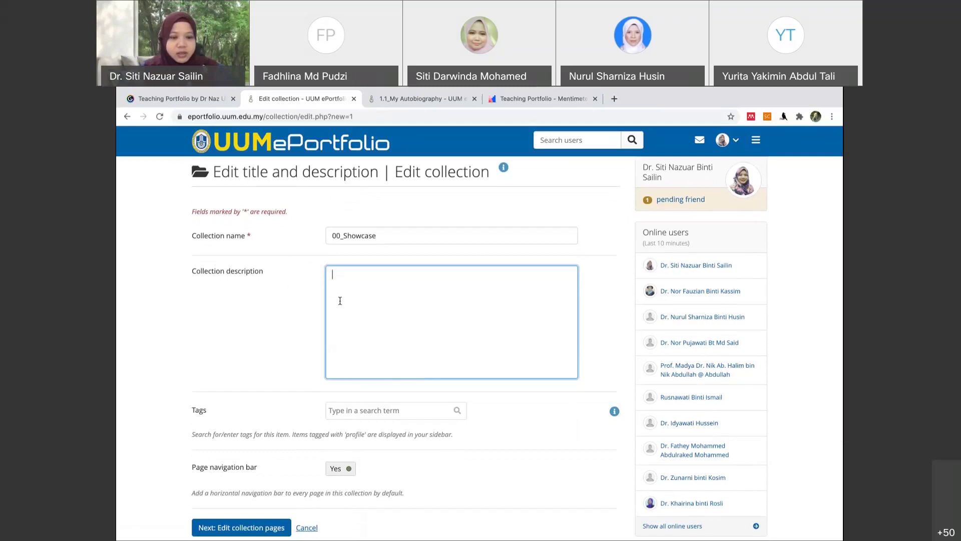
pyautogui.click(343, 236)
pyautogui.moveTo(340, 235); pyautogui.dragTo(330, 236)
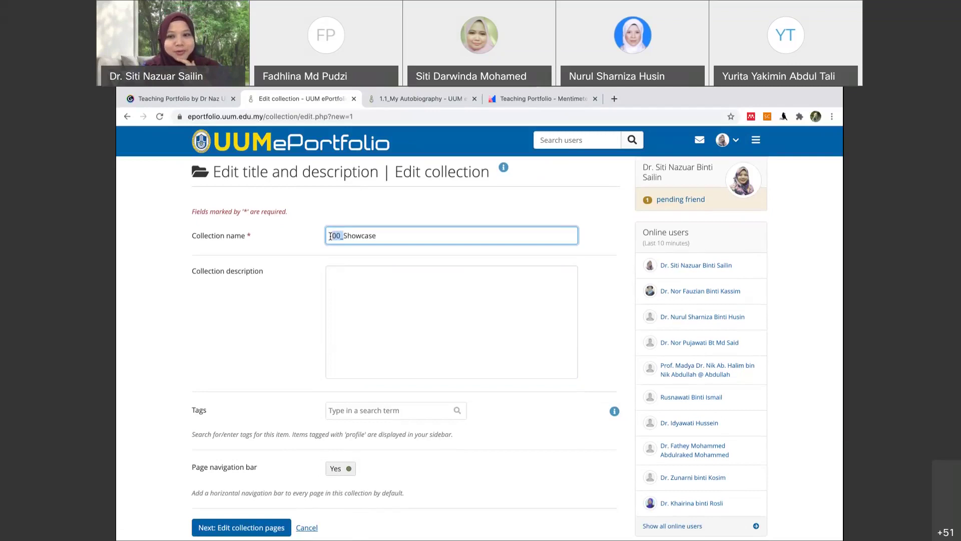
pyautogui.click(416, 237)
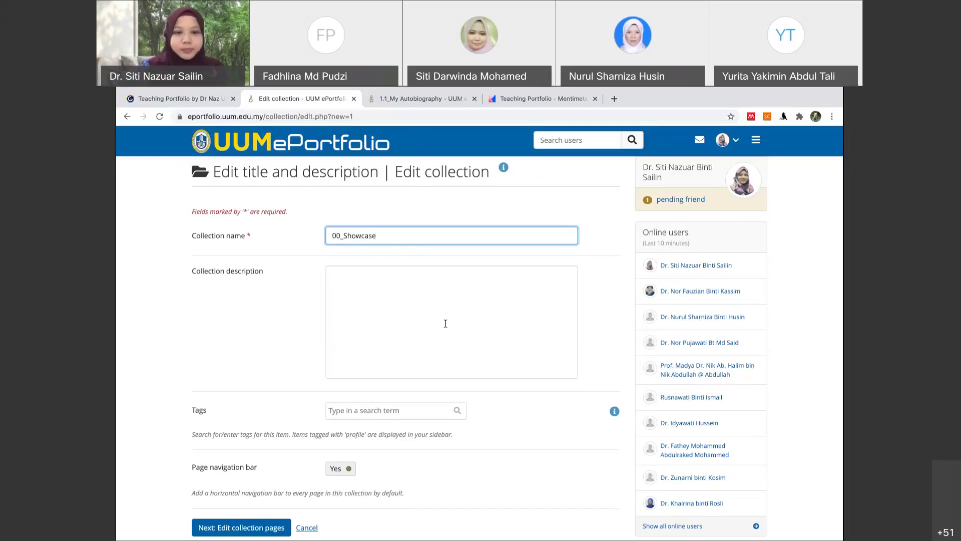
pyautogui.scroll(-1, 397, 369)
pyautogui.click(374, 257)
pyautogui.write('T')
pyautogui.write('Just for')
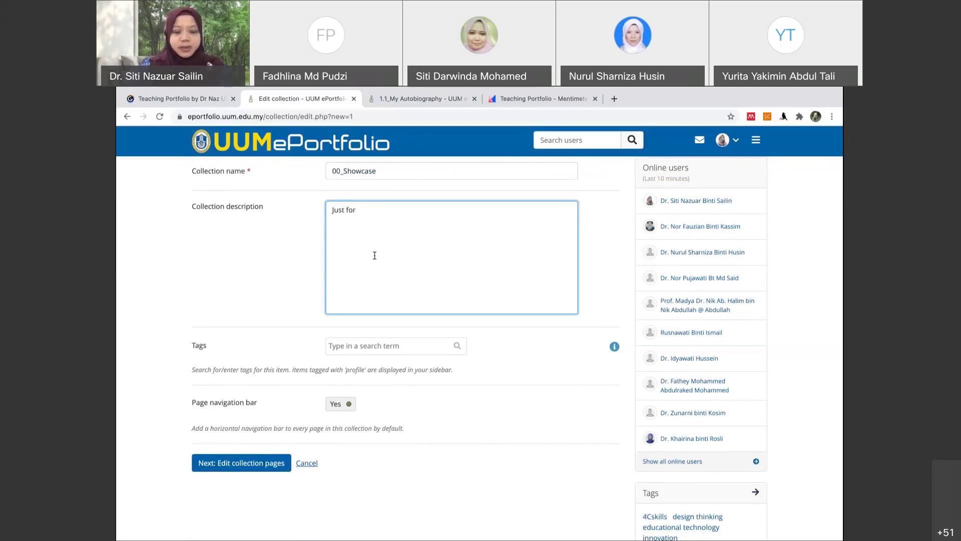
pyautogui.write(' demo')
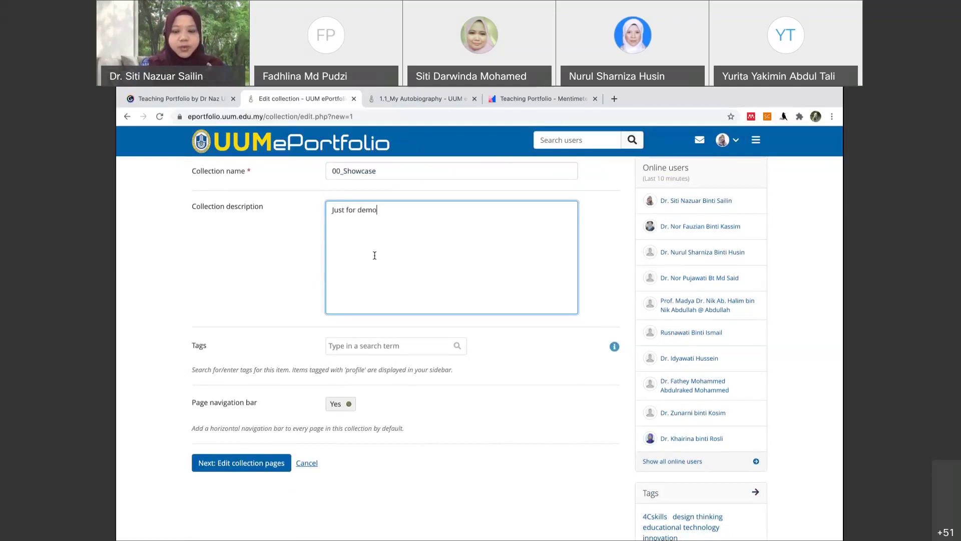
pyautogui.click(384, 346)
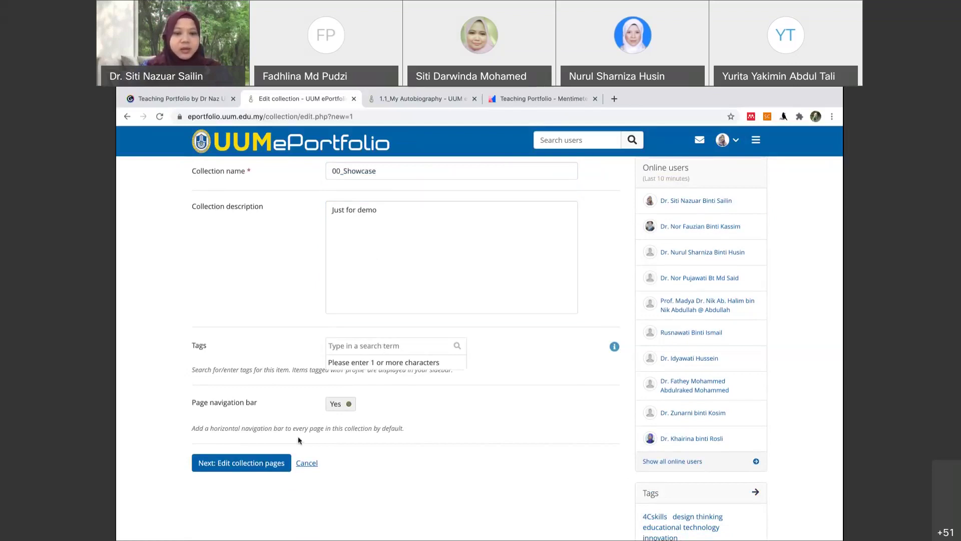
pyautogui.click(243, 464)
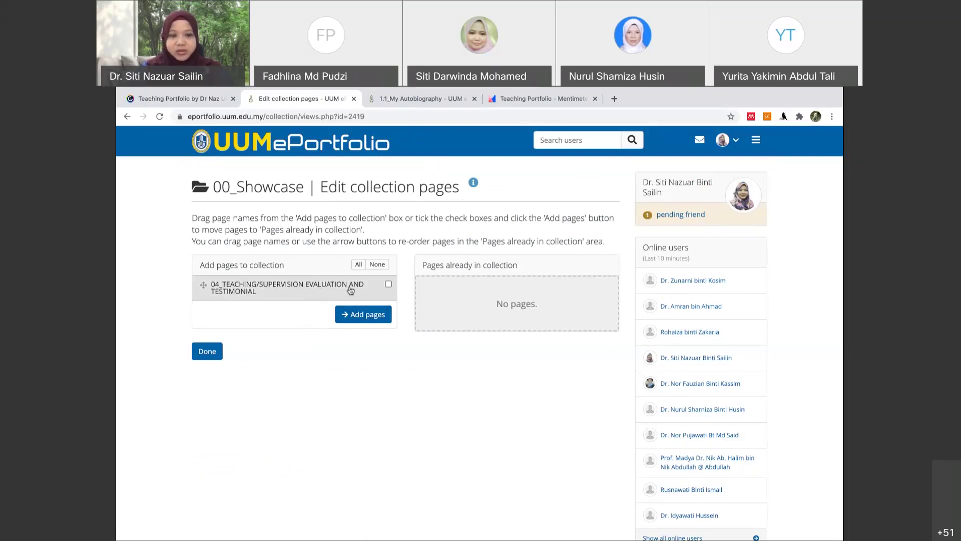
# - Try to add the page 04_TEACHING/SUPERVISION EVALUATION AND TESTIMONIAL to the collection
pyautogui.click(389, 285)
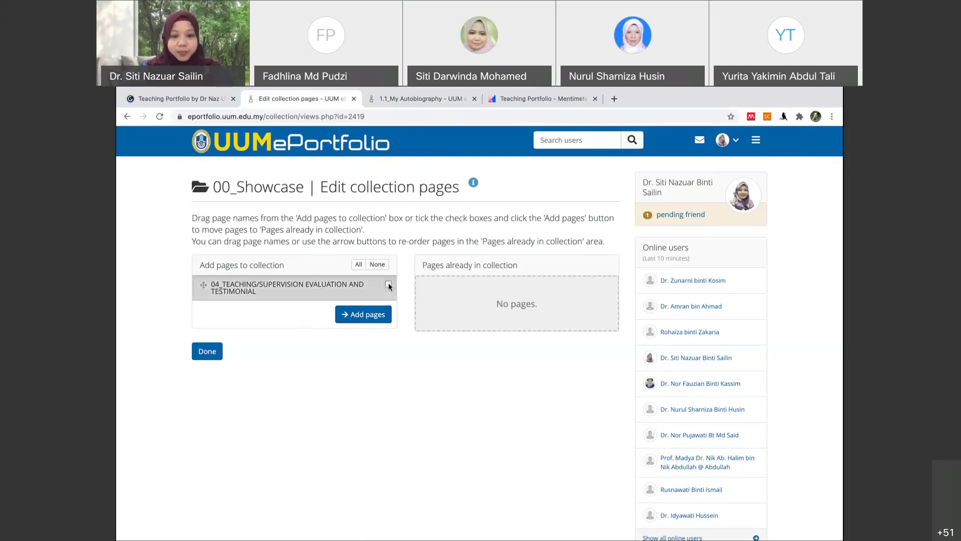
pyautogui.click(388, 285)
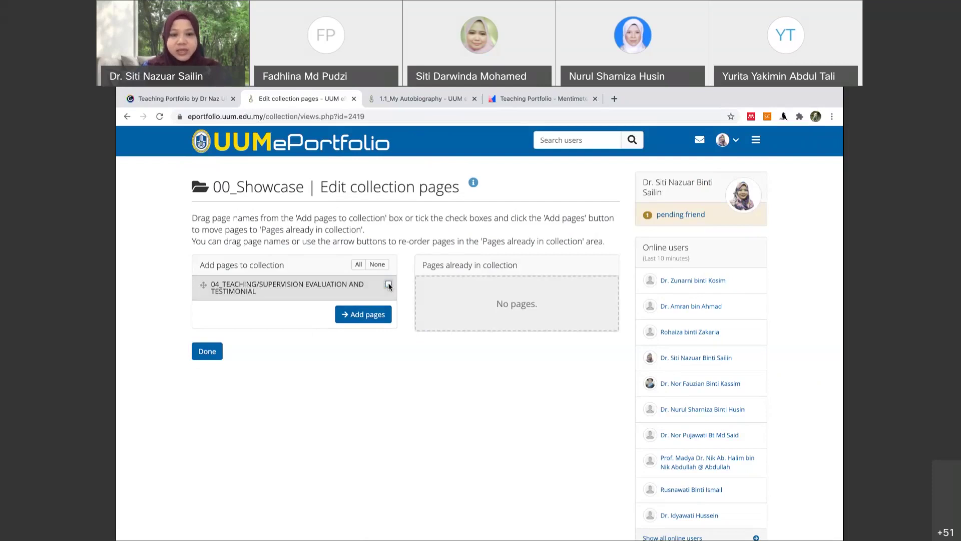
pyautogui.click(357, 316)
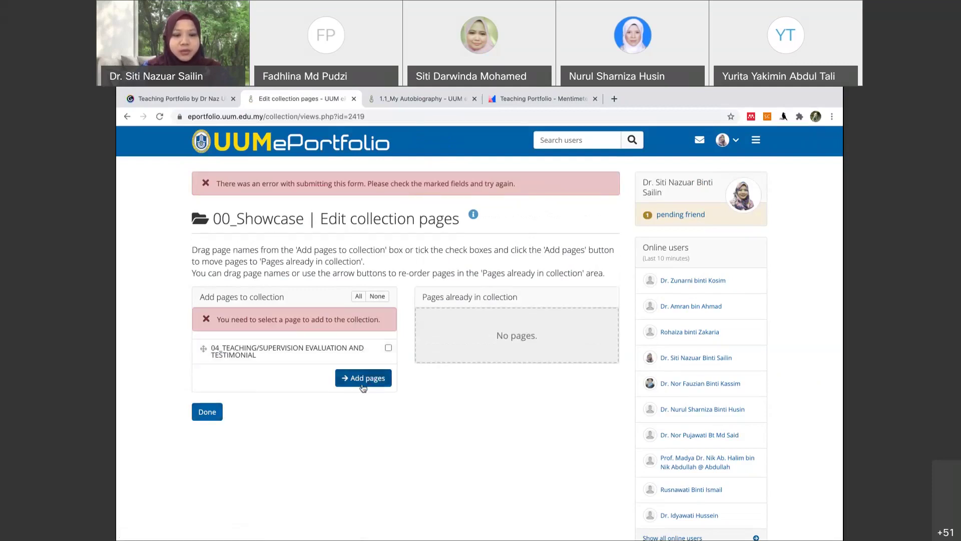
pyautogui.click(389, 347)
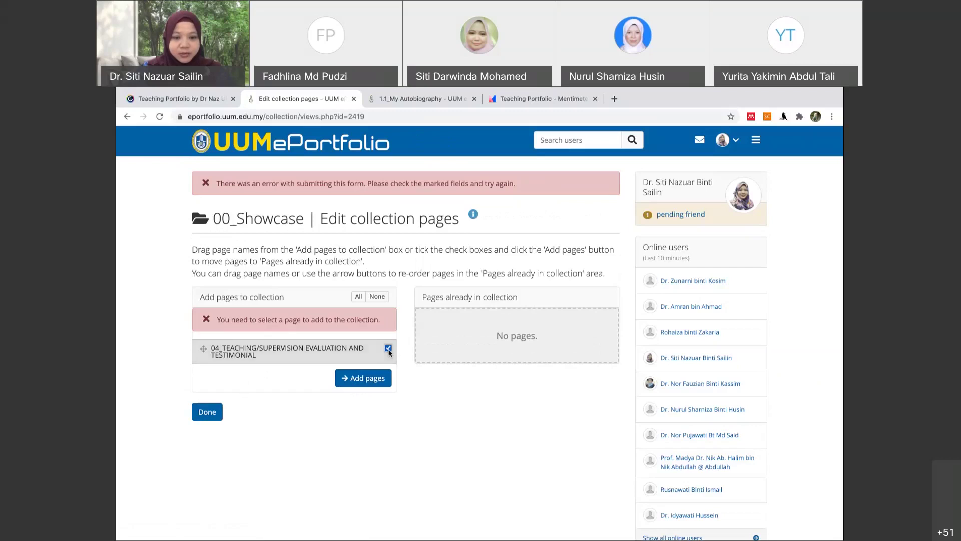
pyautogui.click(388, 348)
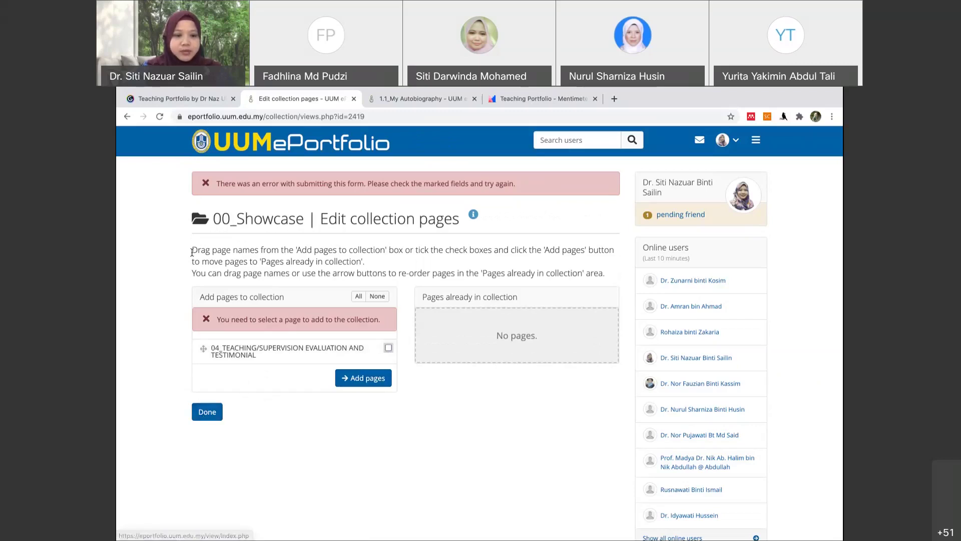
# - Finish the collection without adding any pages and check the Pages and collections overview
pyautogui.click(203, 414)
pyautogui.click(550, 246)
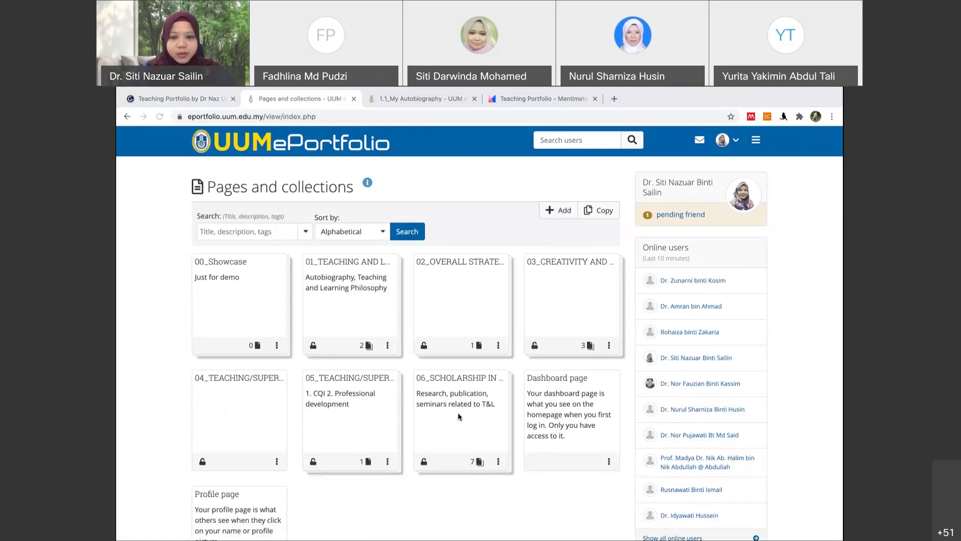
pyautogui.scroll(-1, 450, 423)
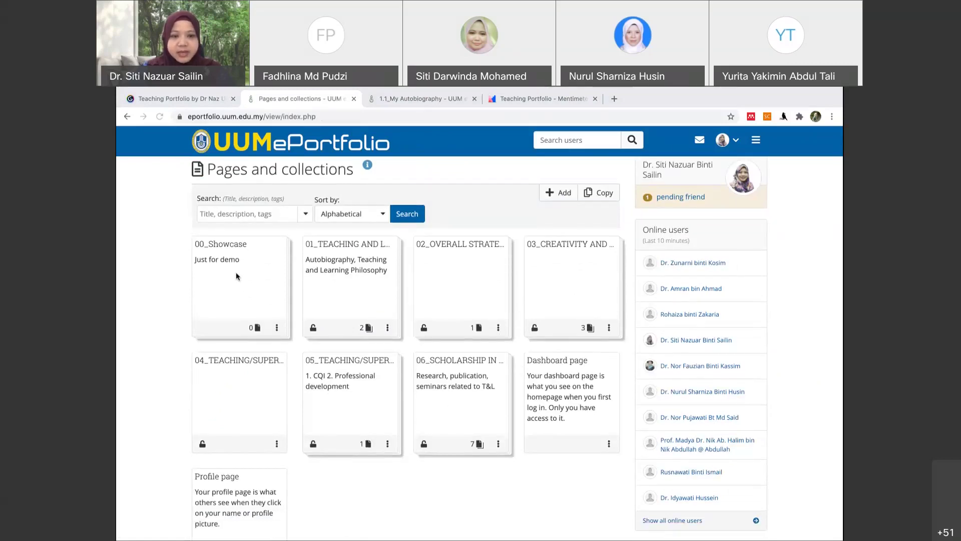
pyautogui.scroll(1, 236, 274)
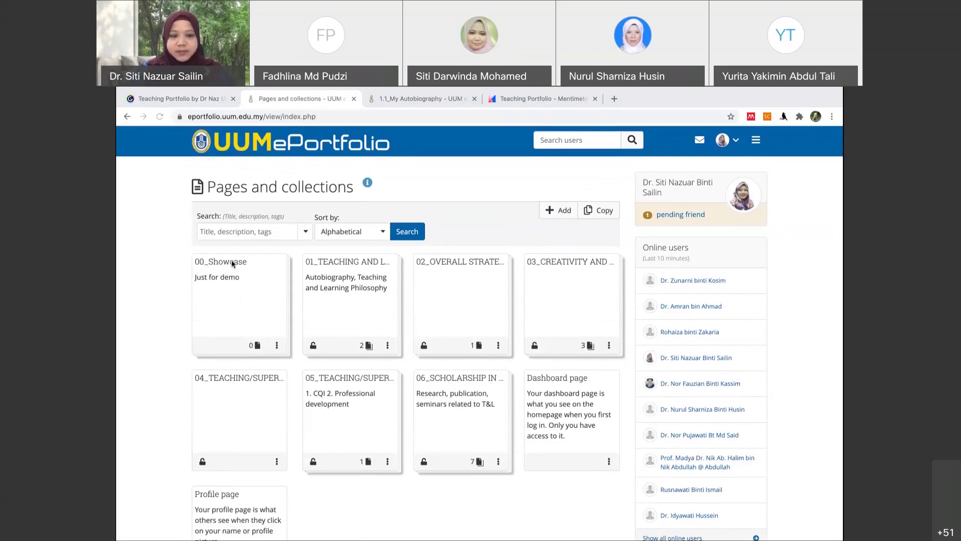
# - Check which pages are available to add to the 00_Showcase collection and return to the overview without adding any
pyautogui.click(277, 345)
pyautogui.click(276, 347)
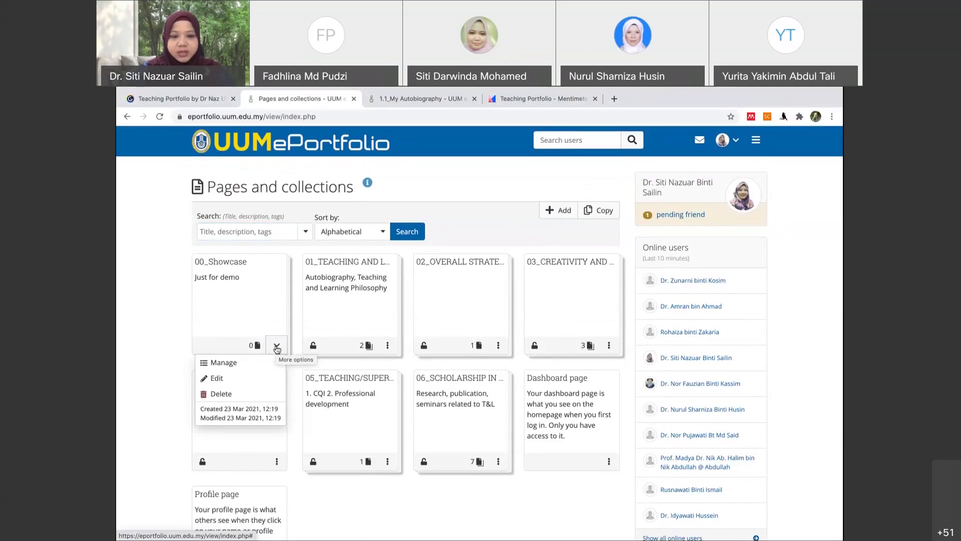
pyautogui.click(232, 364)
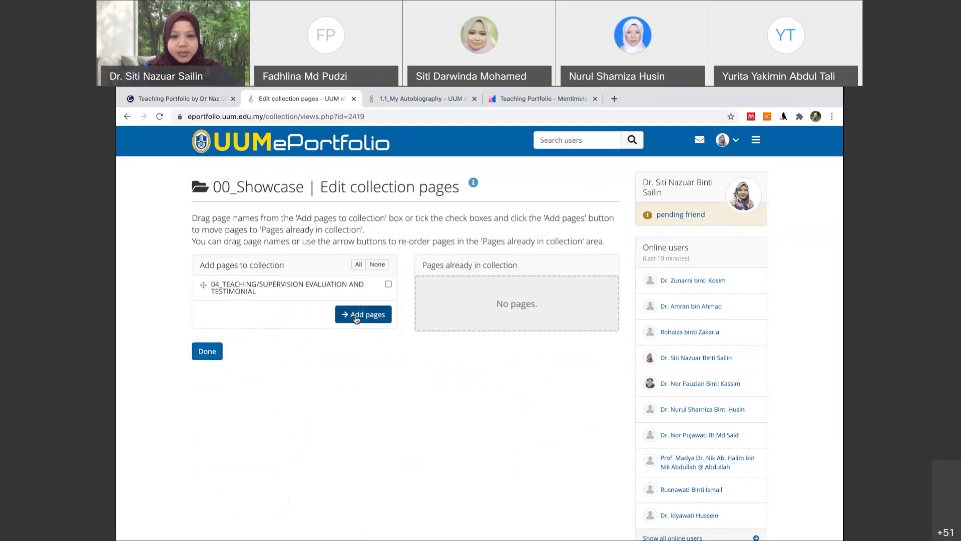
pyautogui.click(212, 353)
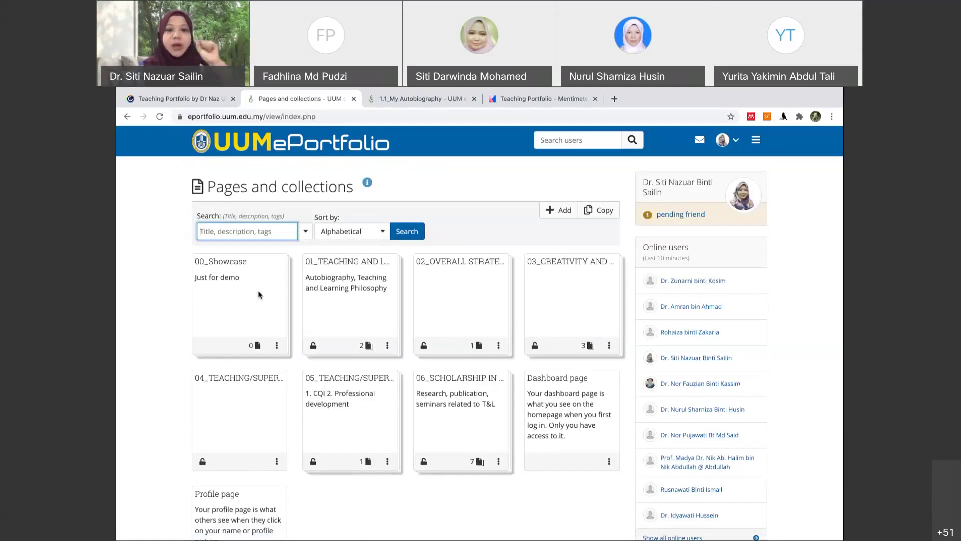
# - Create a new page titled "SGDM3023 AUDIO AND VIDEO DEVELOPMENT IN EDUCATION" and save it with an empty description
pyautogui.click(553, 213)
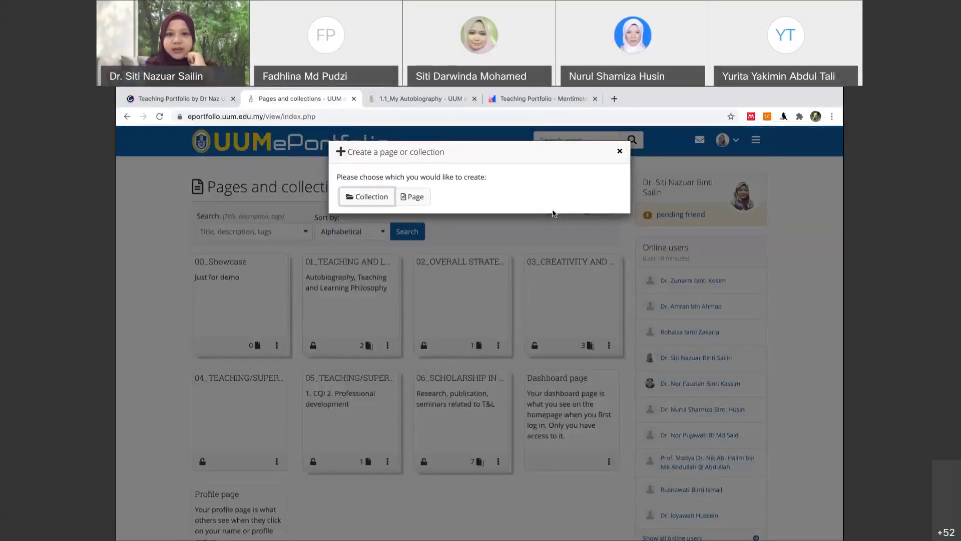
pyautogui.click(415, 197)
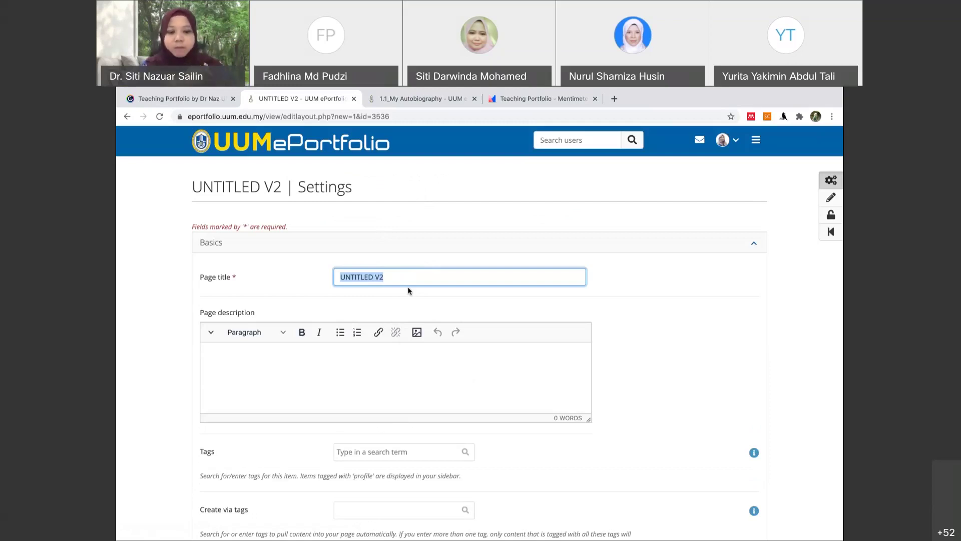
pyautogui.write('SD')
pyautogui.press('BackSpace')
pyautogui.write('GDM3023 AUDIO AND VIDEO DEVE')
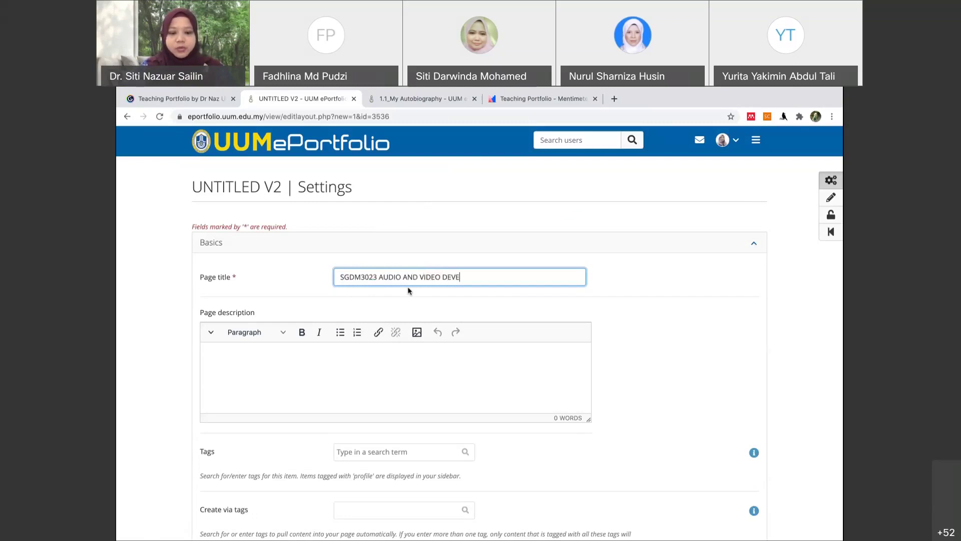
pyautogui.write('LOPMENT ')
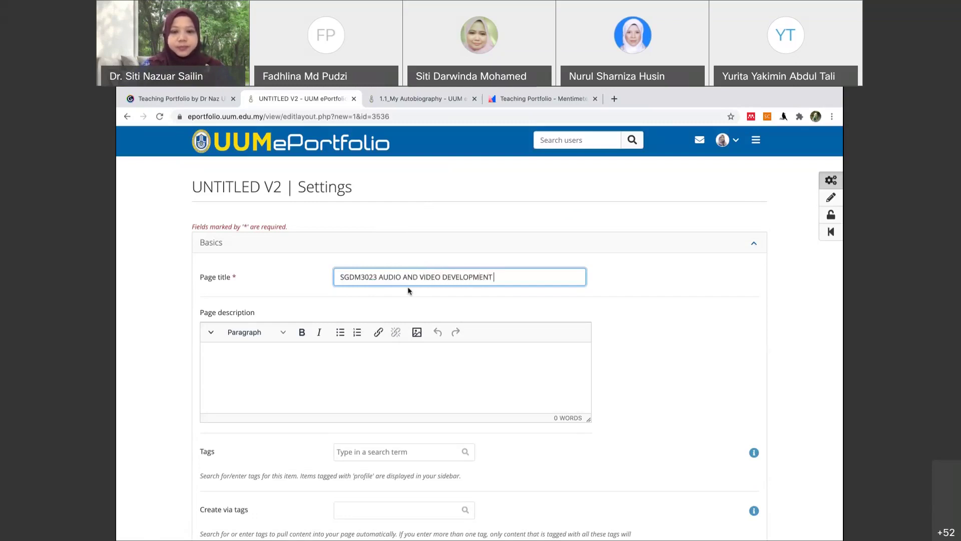
pyautogui.write('IN EDUCATIOP')
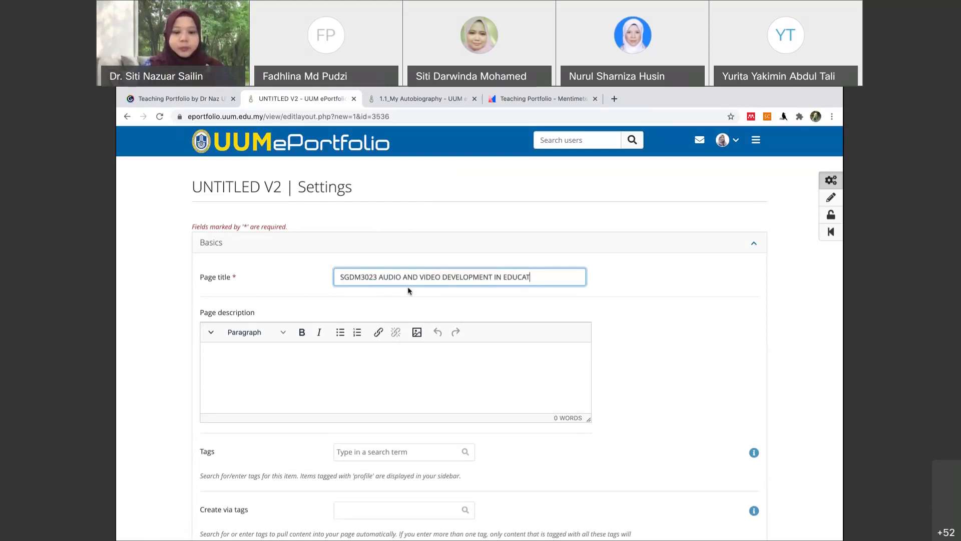
pyautogui.press('BackSpace')
pyautogui.write('N')
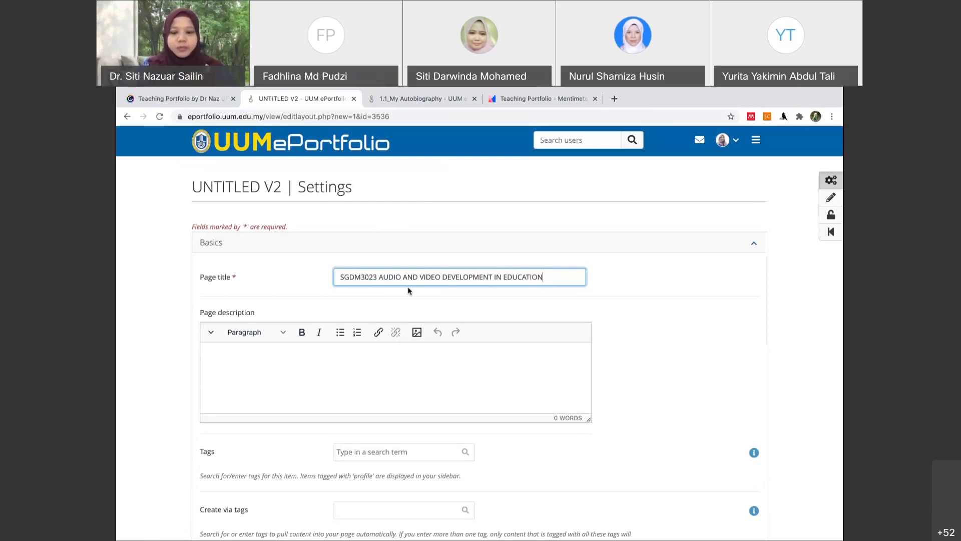
pyautogui.click(322, 363)
pyautogui.scroll(-1, 322, 363)
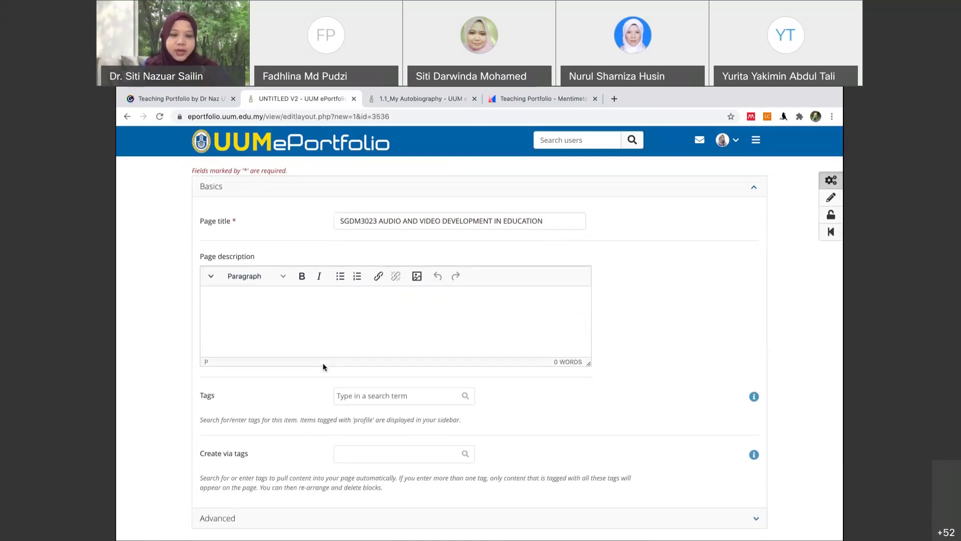
pyautogui.scroll(-2, 323, 365)
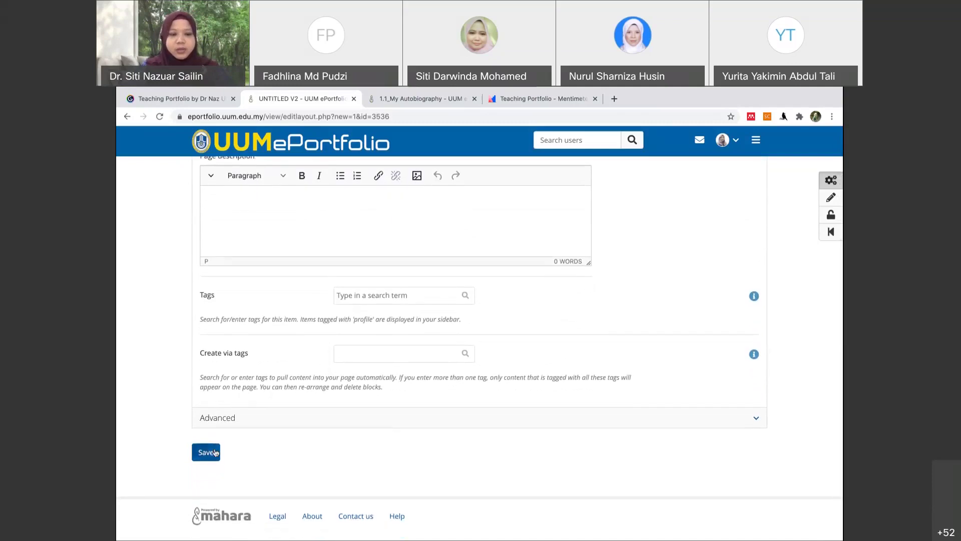
pyautogui.click(207, 452)
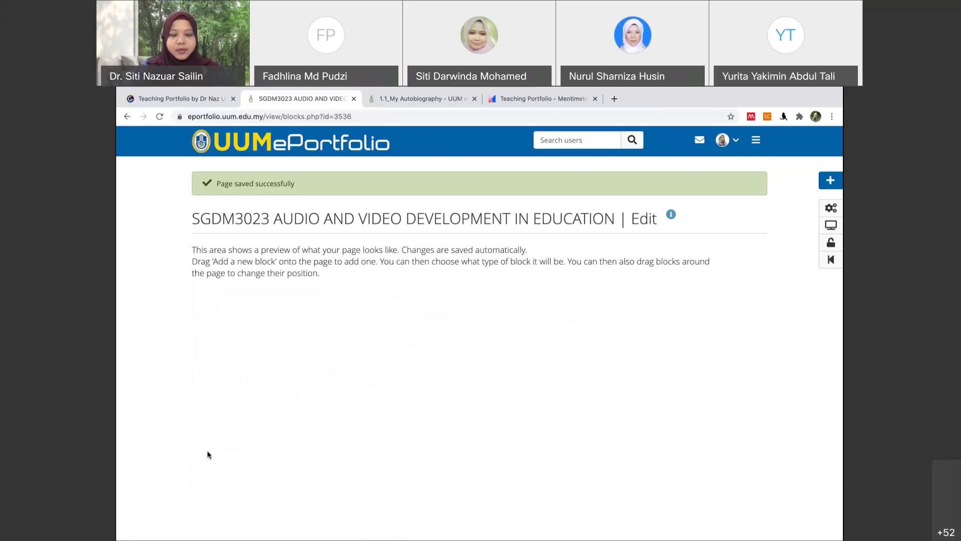
# - Return to the Pages and collections overview and examine the options available for the SGDM3023 page
pyautogui.click(757, 139)
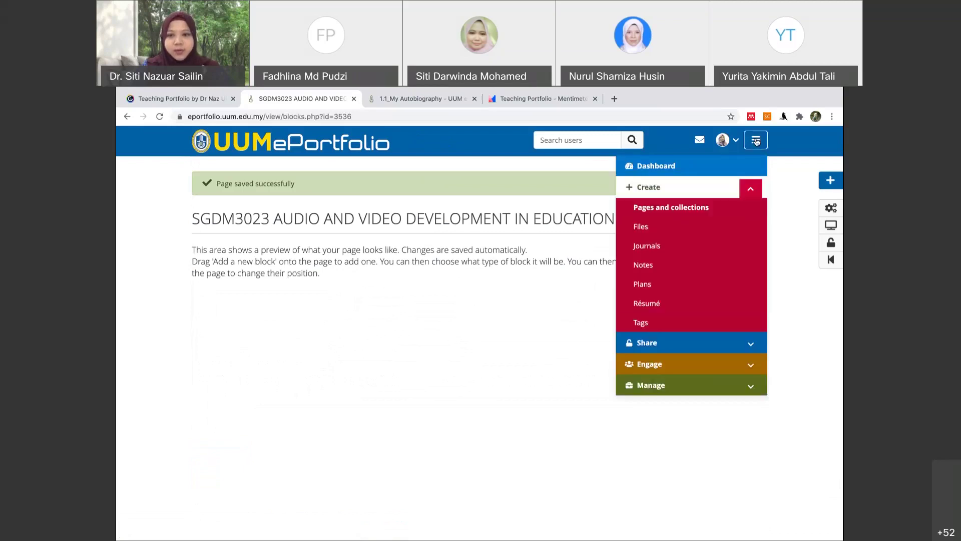
pyautogui.click(674, 207)
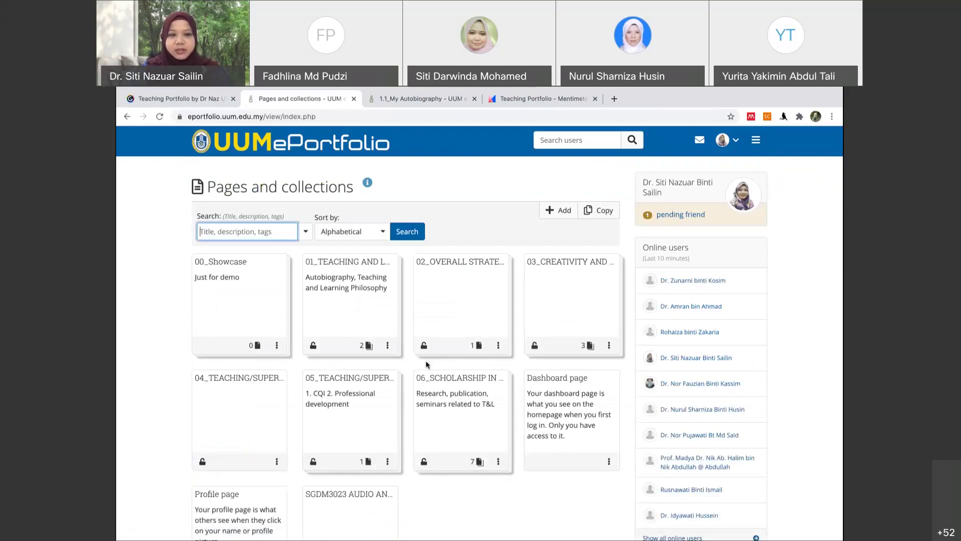
pyautogui.scroll(-2, 472, 416)
pyautogui.scroll(-2, 473, 417)
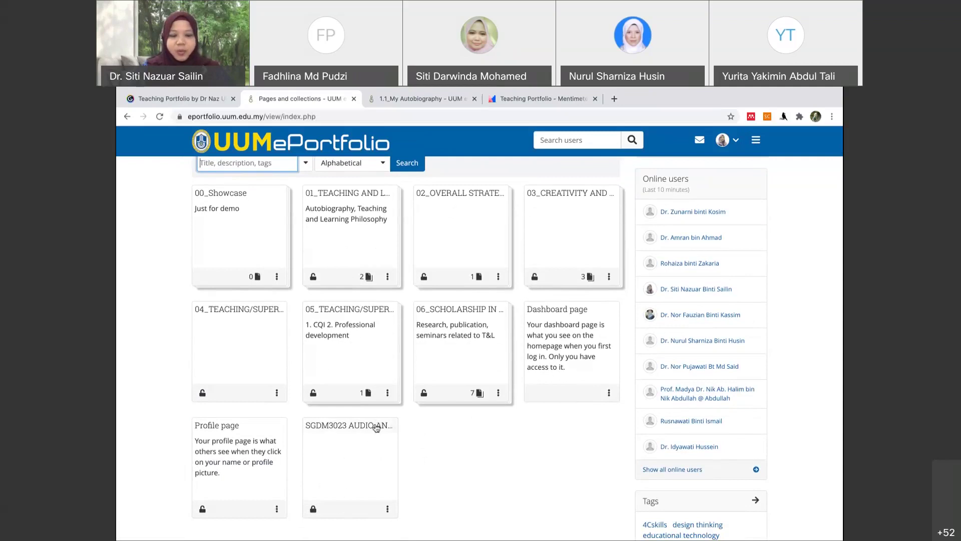
pyautogui.click(388, 509)
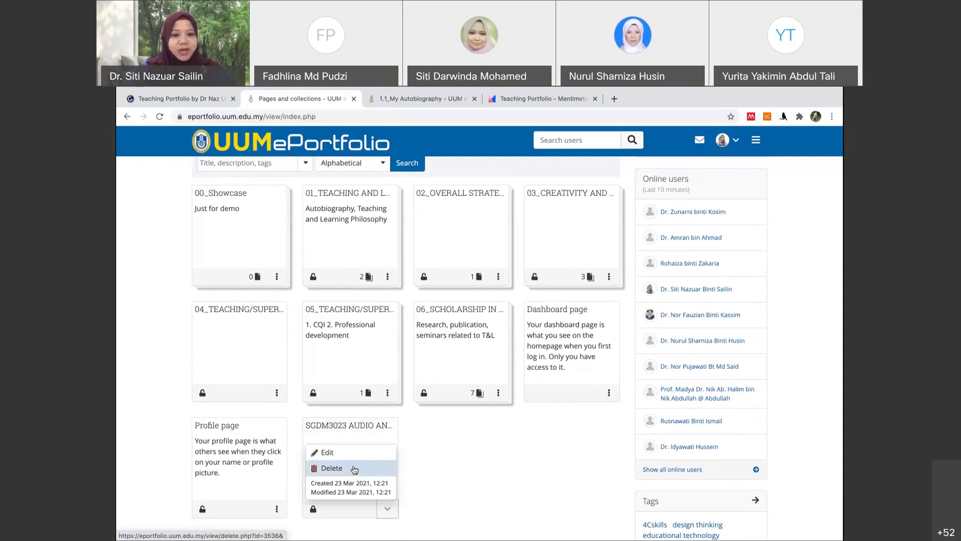
pyautogui.click(402, 462)
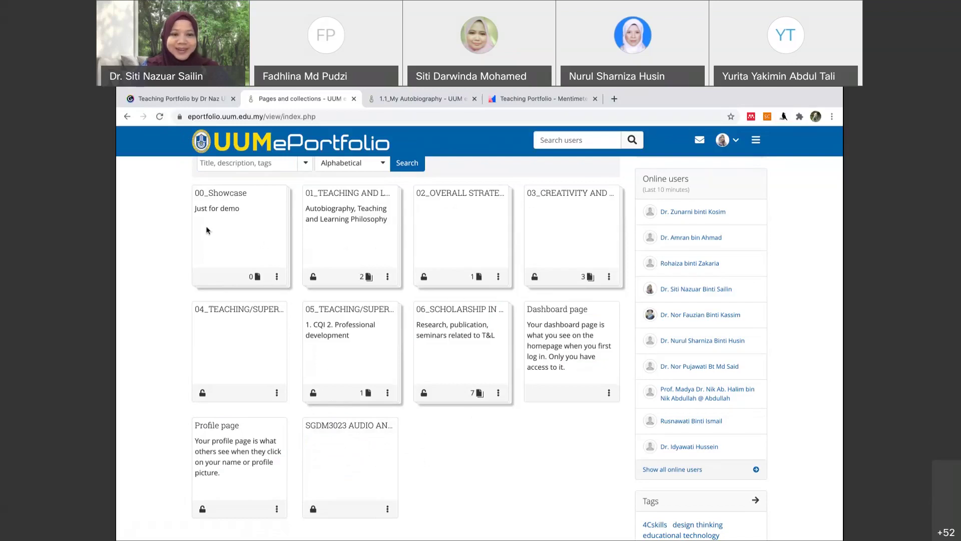
# - Add the page SGDM3023 AUDIO AND VIDEO DEVELOPMENT IN EDUCATION to the 00_Showcase collection and finish managing it
pyautogui.click(276, 278)
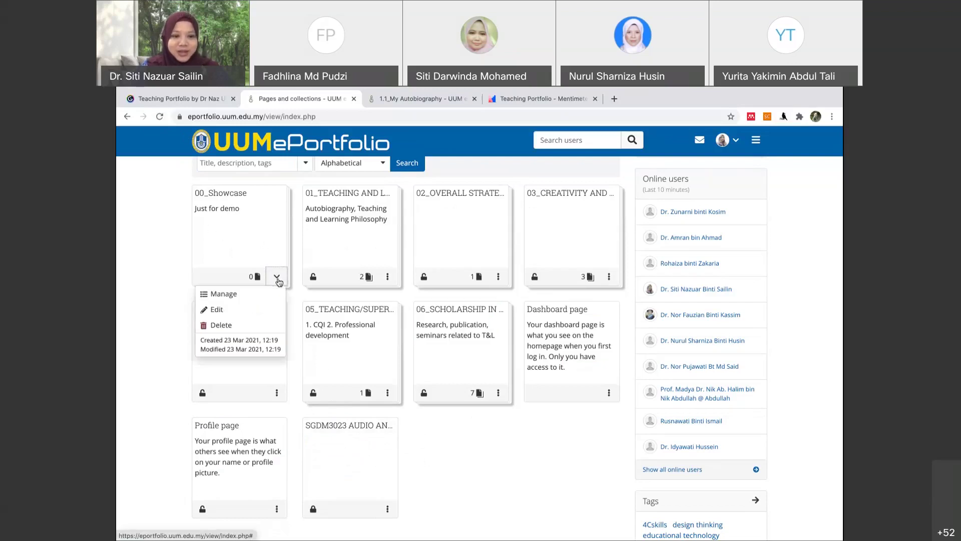
pyautogui.click(238, 294)
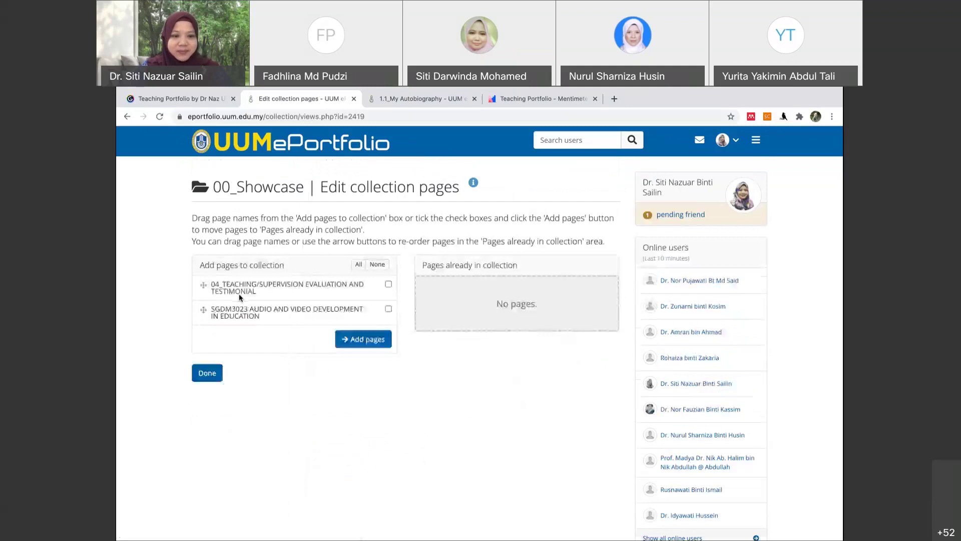
pyautogui.click(388, 310)
pyautogui.click(367, 339)
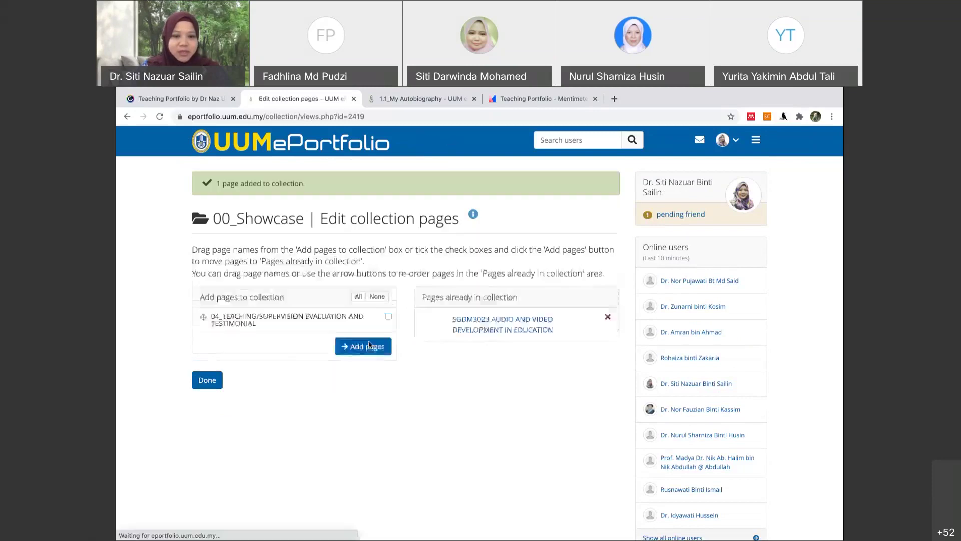
pyautogui.click(205, 383)
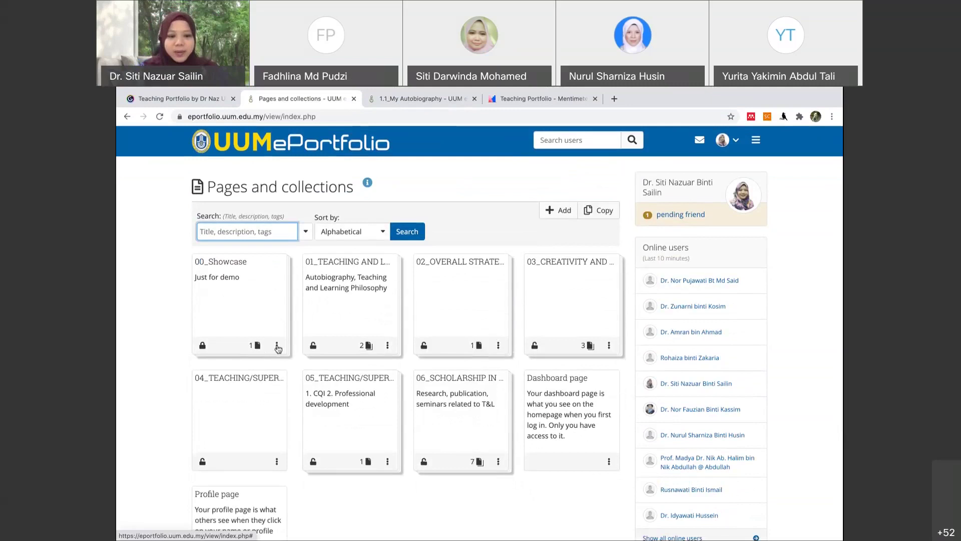
# - Check the 00_Showcase collection's page list, and open its SGDM3023 page for editing
pyautogui.click(259, 347)
pyautogui.click(258, 347)
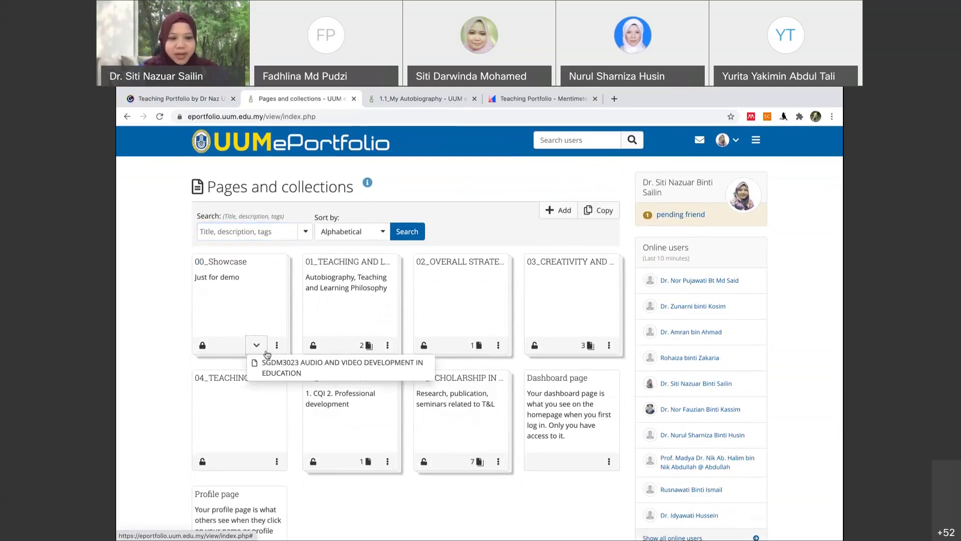
pyautogui.click(277, 346)
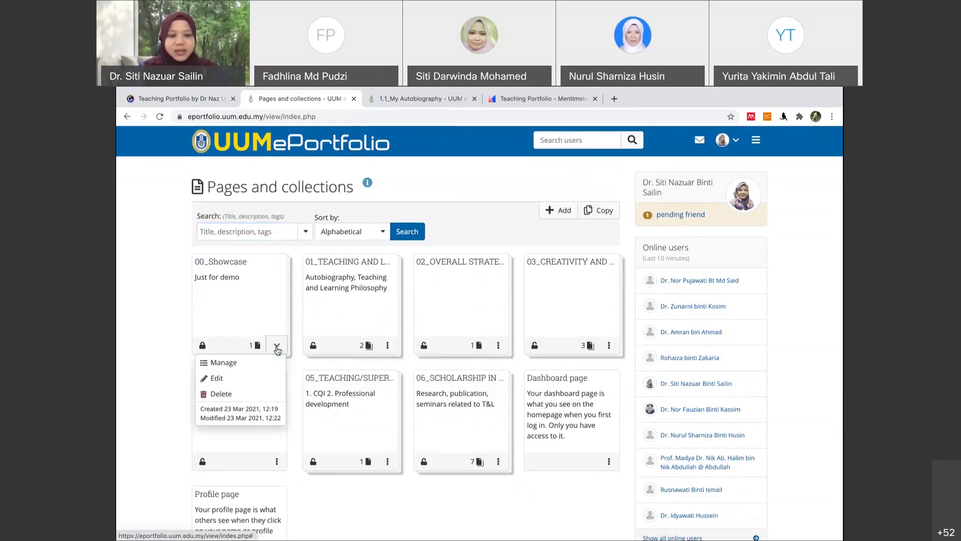
pyautogui.click(224, 362)
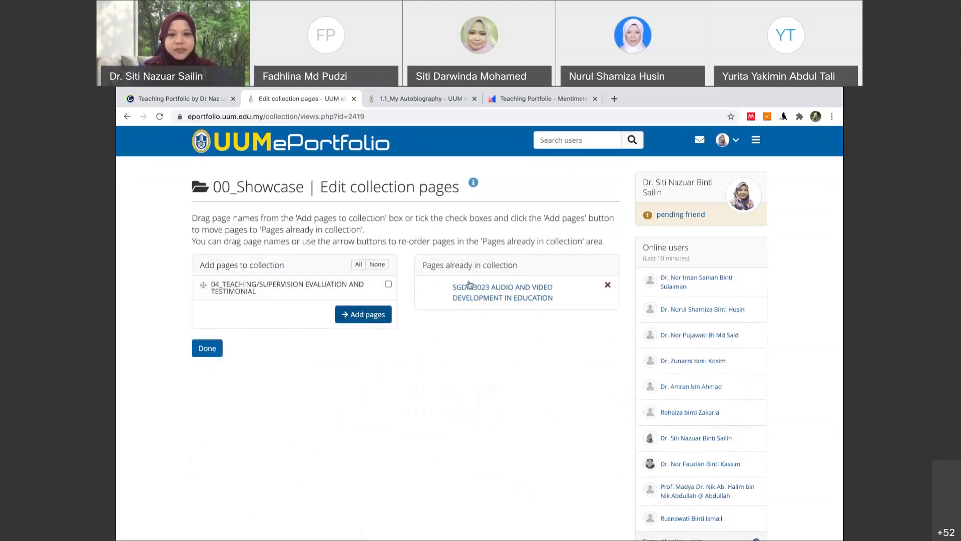
pyautogui.click(503, 292)
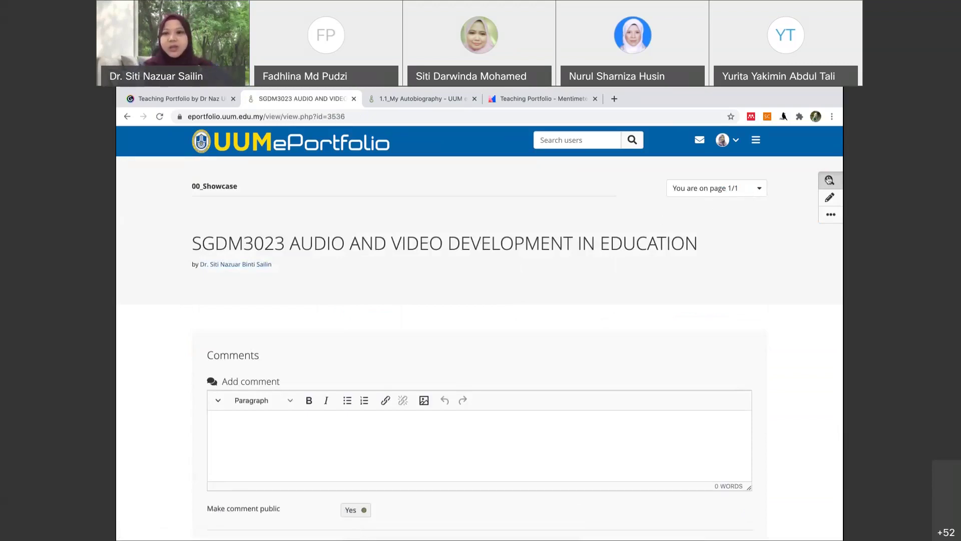
pyautogui.click(831, 199)
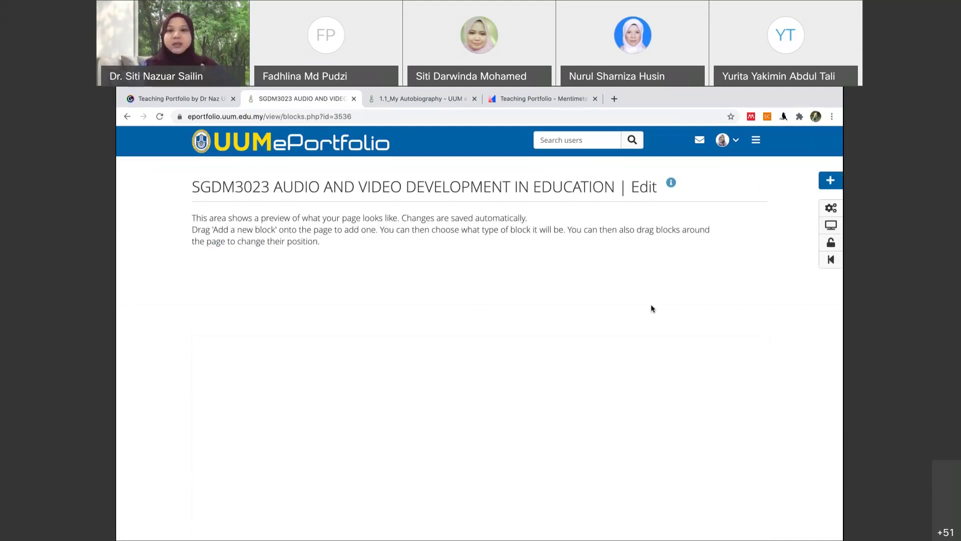
# - Add a new block to the SGDM3023 page with its position set to Top
pyautogui.click(830, 181)
pyautogui.click(514, 187)
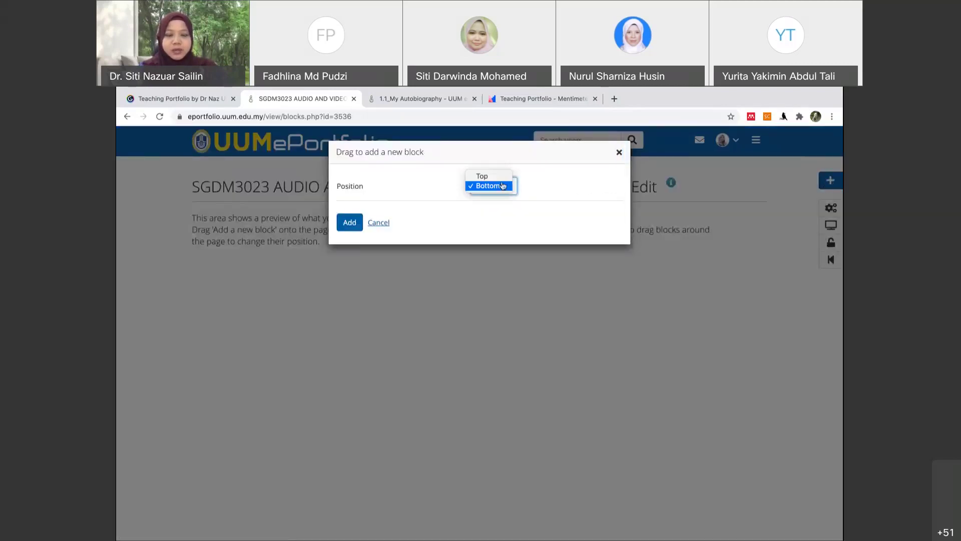
pyautogui.click(498, 177)
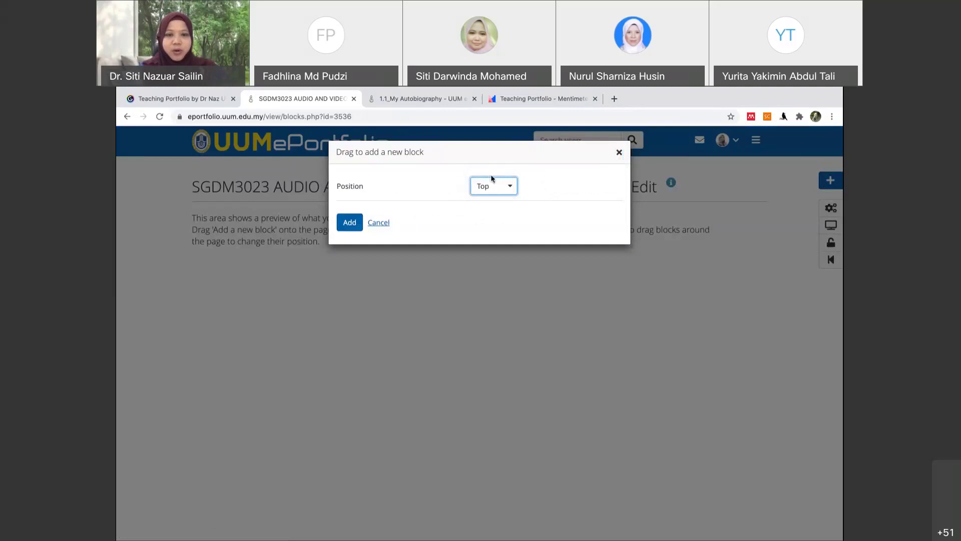
pyautogui.click(509, 189)
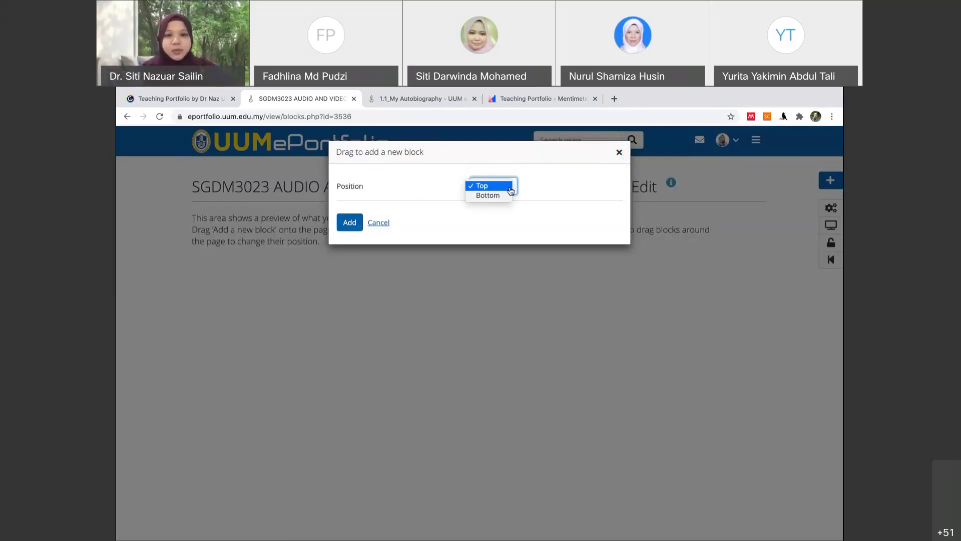
pyautogui.click(510, 191)
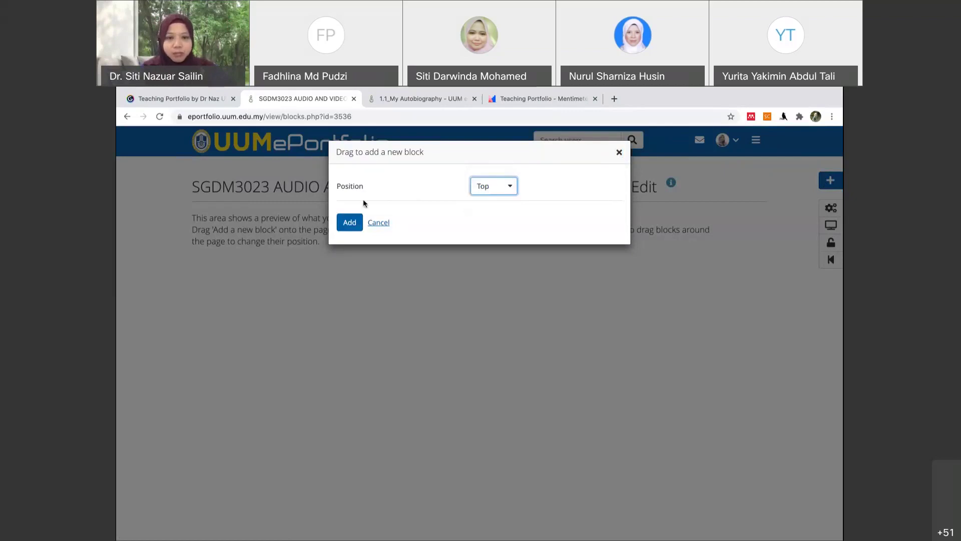
pyautogui.click(349, 224)
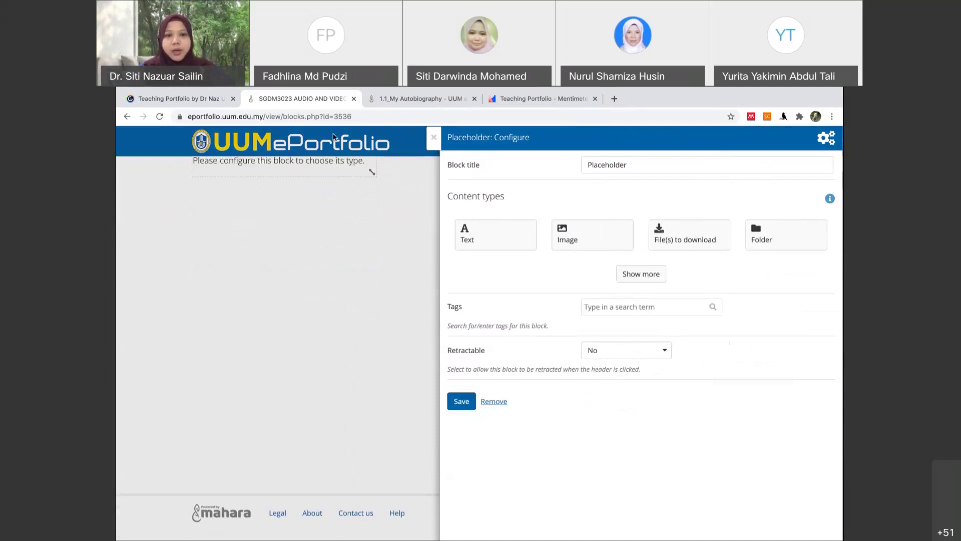
# - Switch to the published 1.1_My Autobiography page and examine how its text and image blocks are arranged
pyautogui.click(393, 99)
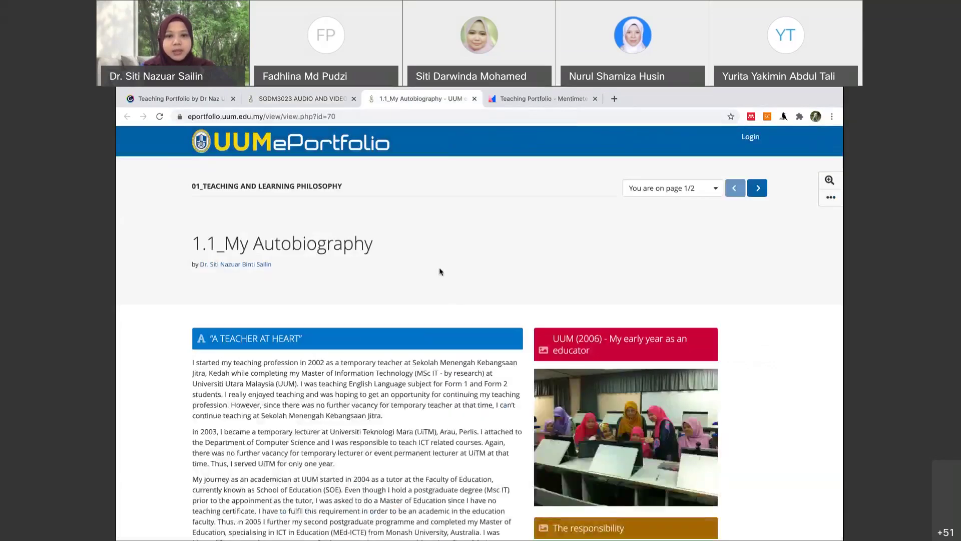
pyautogui.scroll(-3, 439, 284)
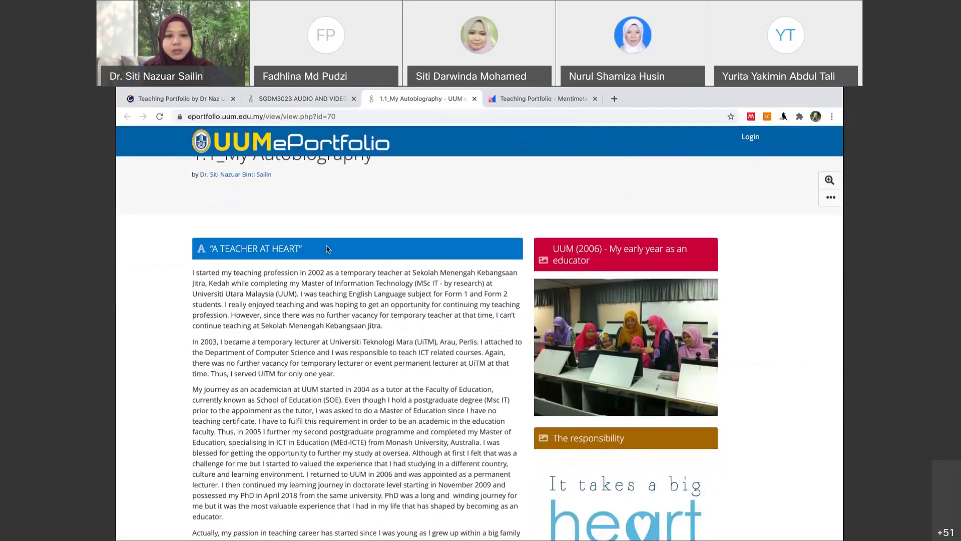
pyautogui.scroll(-2, 645, 268)
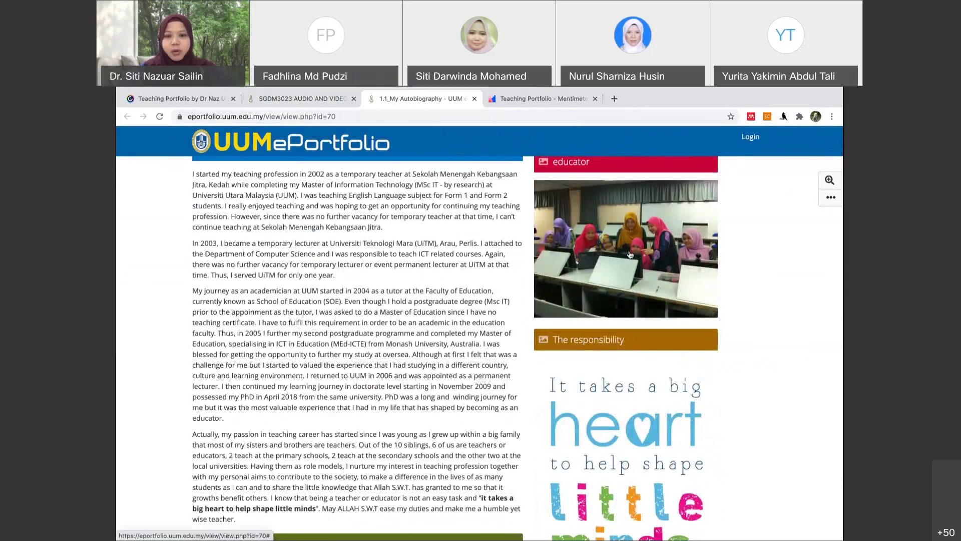
pyautogui.scroll(-3, 623, 395)
pyautogui.scroll(-3, 625, 396)
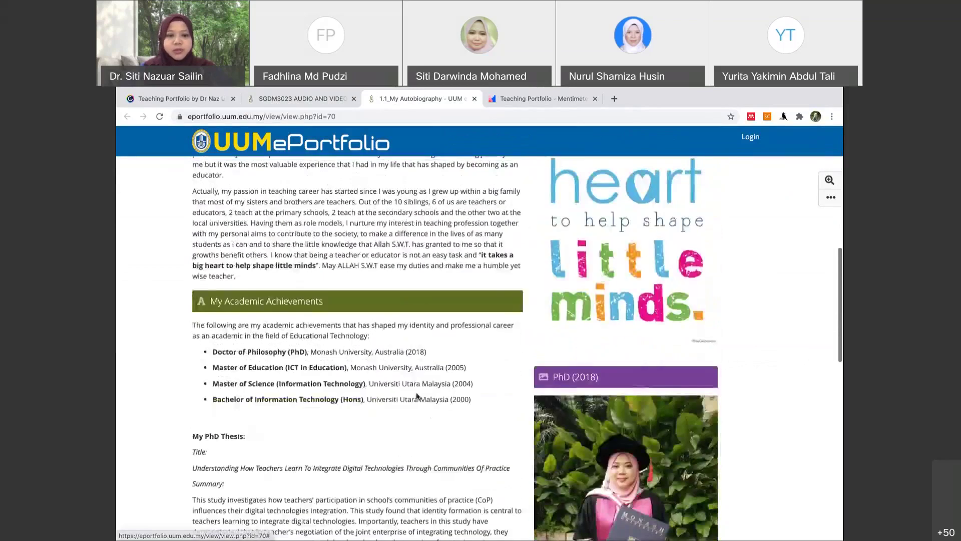
# - Return from the autobiography page to the SGDM3023 page and set the new block's title to Description
pyautogui.scroll(-3, 657, 454)
pyautogui.scroll(10, 657, 453)
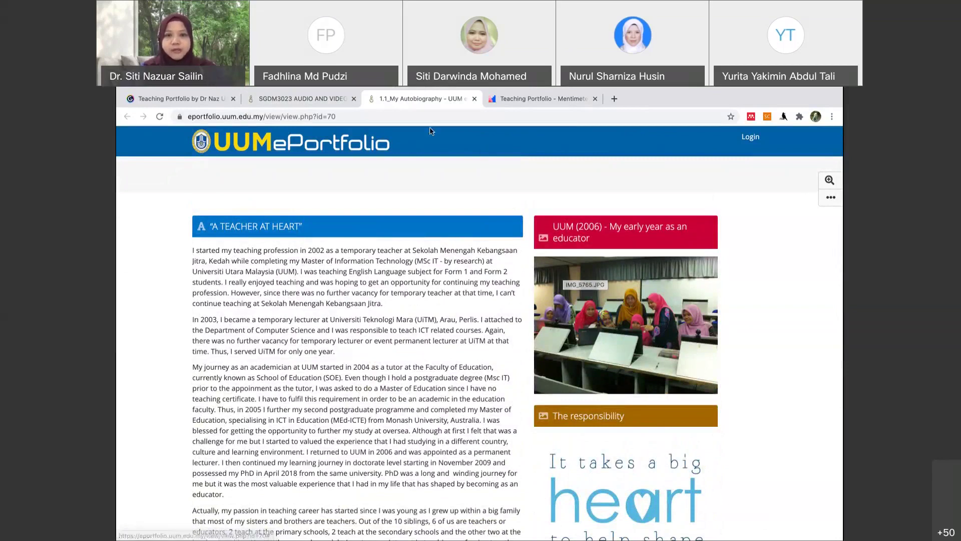
pyautogui.click(284, 101)
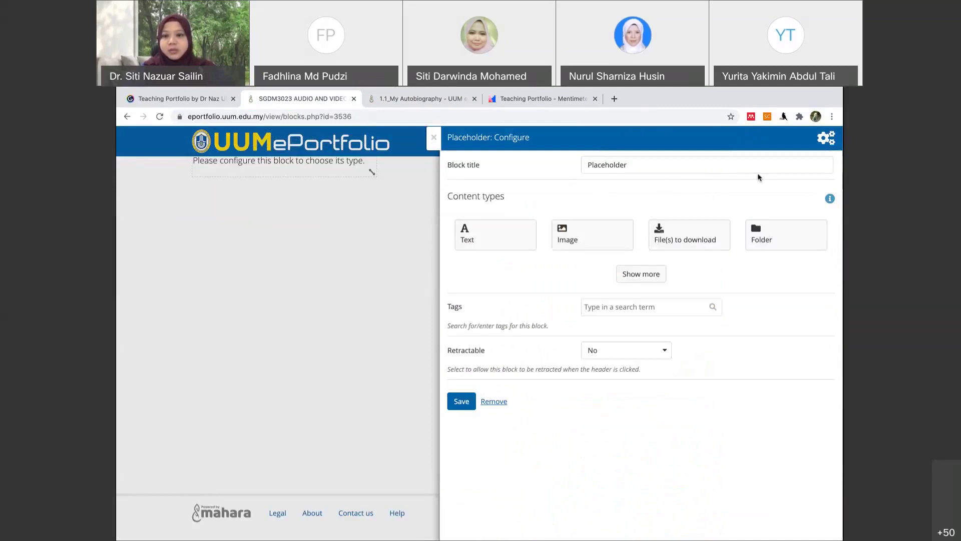
pyautogui.moveTo(663, 166); pyautogui.dragTo(575, 168)
pyautogui.write('De')
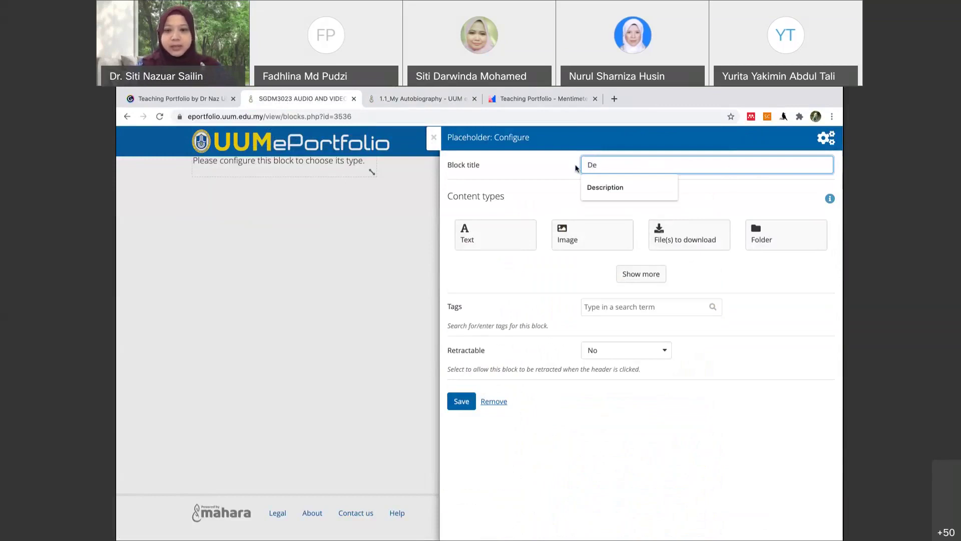
pyautogui.press('Down')
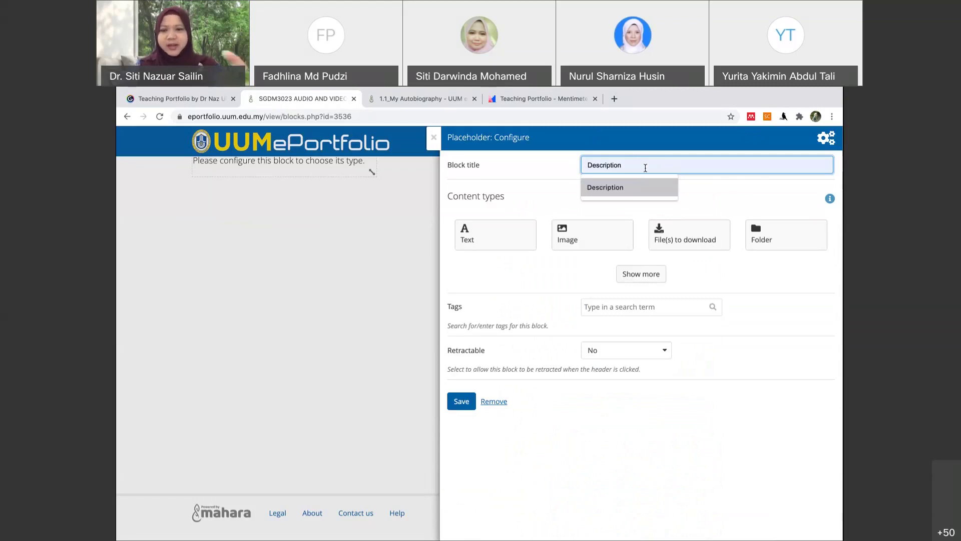
pyautogui.click(638, 194)
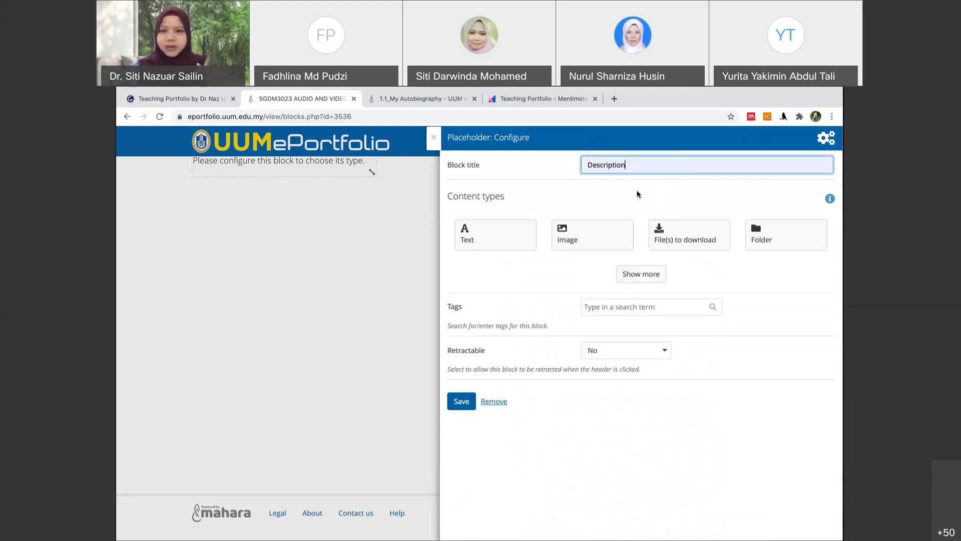
# - Review the full list of content types for the Description block, and choose Text
pyautogui.click(638, 274)
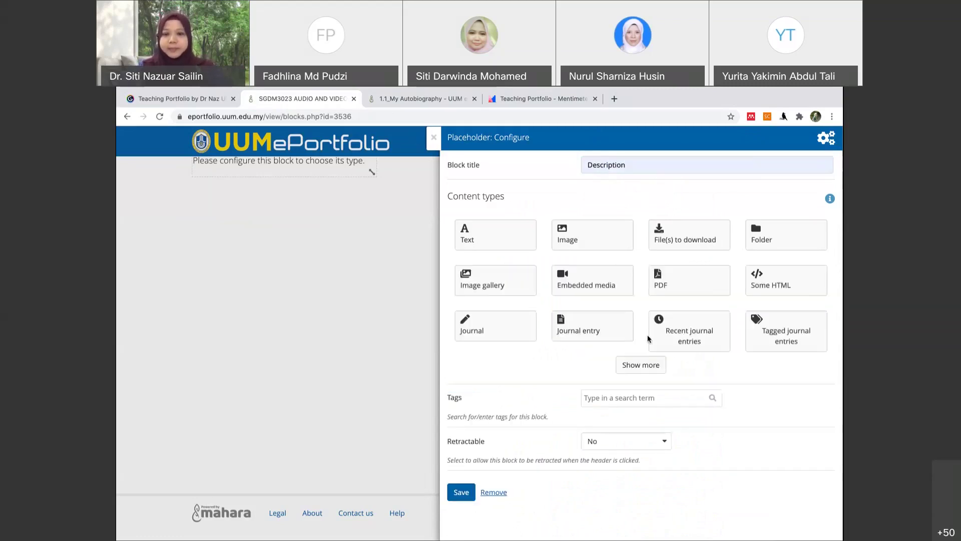
pyautogui.click(634, 368)
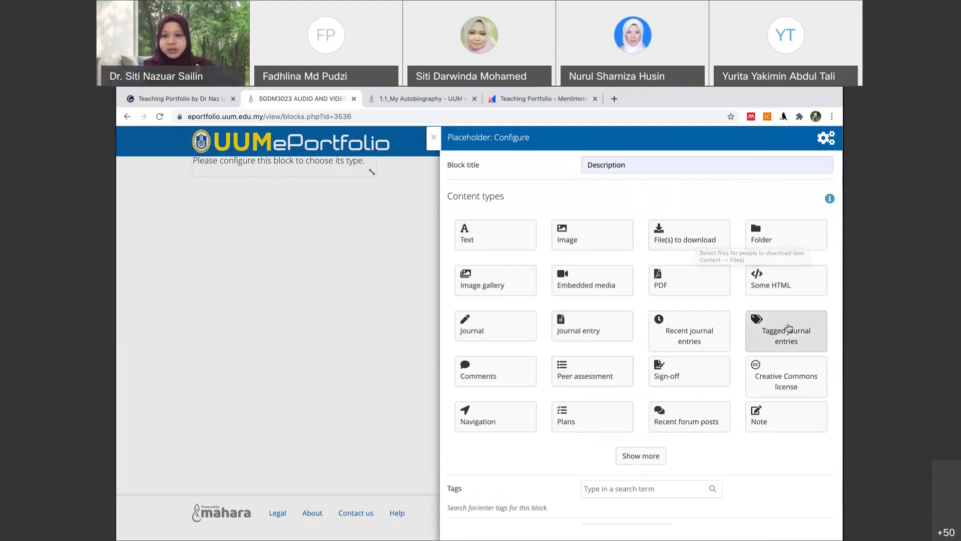
pyautogui.click(641, 457)
pyautogui.scroll(-3, 628, 423)
pyautogui.scroll(1, 628, 421)
pyautogui.scroll(3, 627, 421)
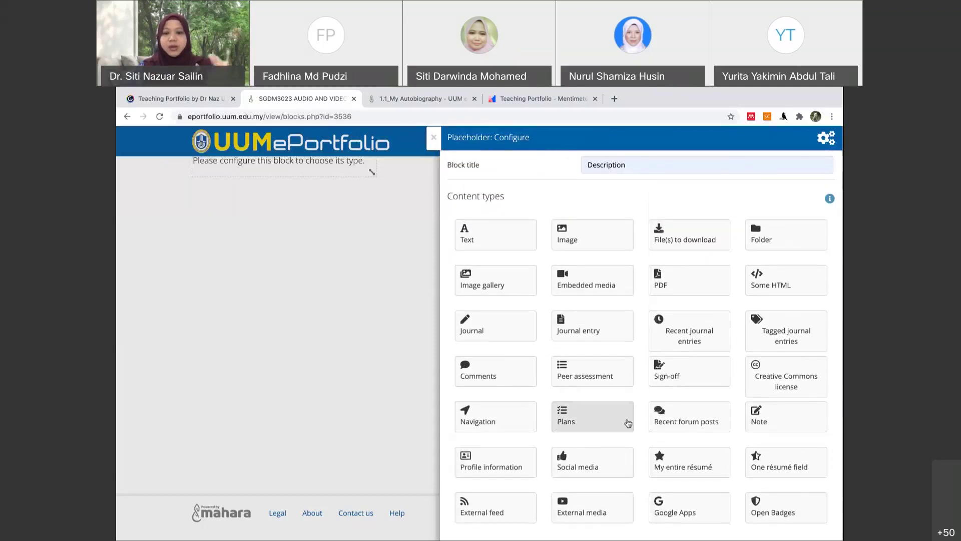
pyautogui.click(493, 240)
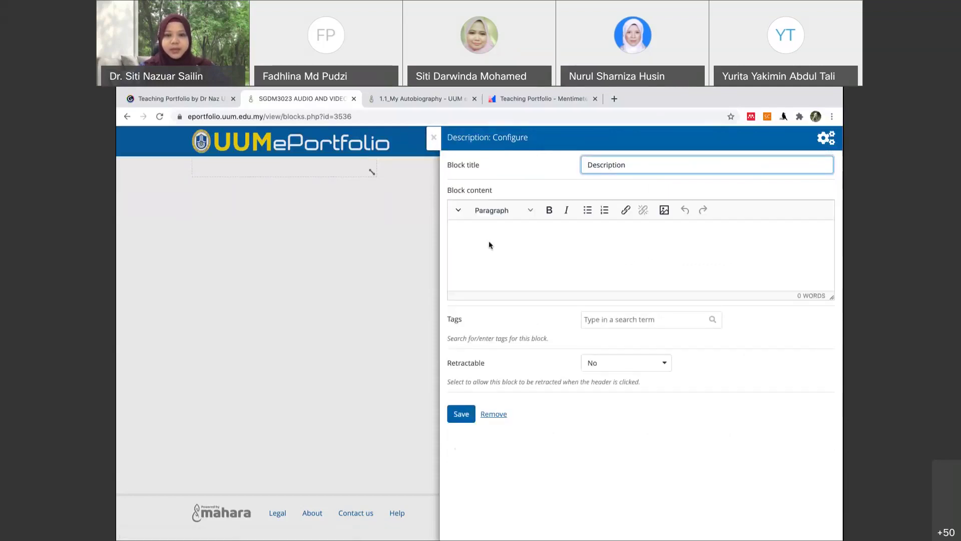
# - Write three lines of block content: "Write the description about the course.", "CLO > Assessment method..." and "Teaching approaches...", followed by a new empty line
pyautogui.click(510, 247)
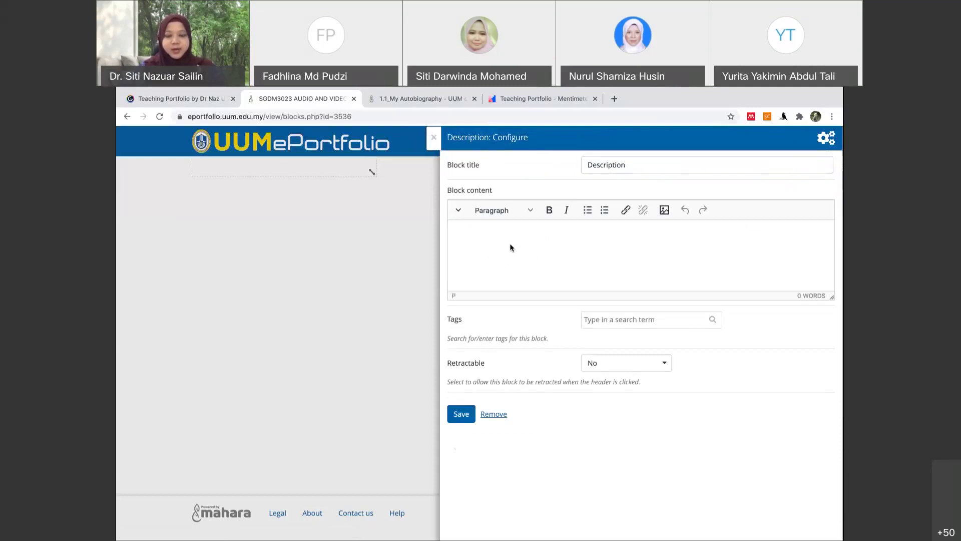
pyautogui.write('W')
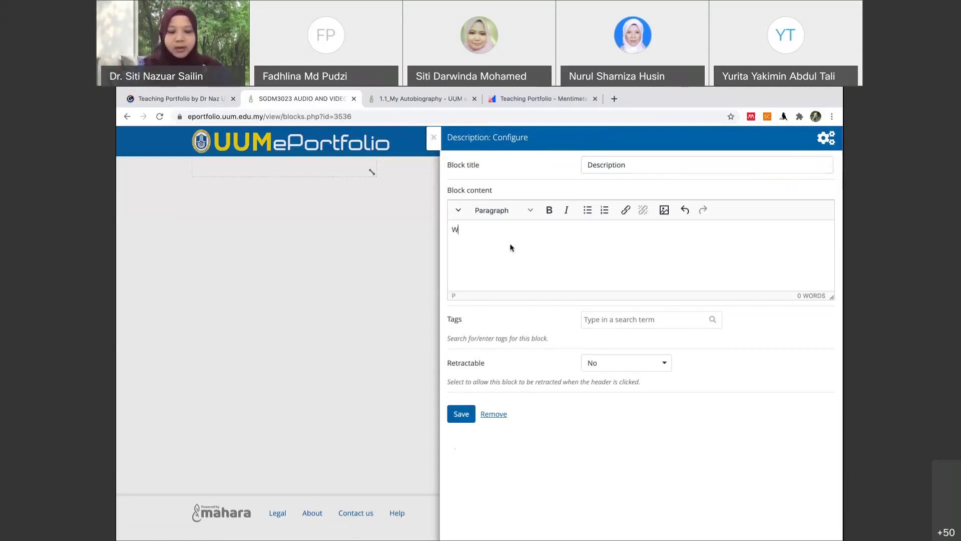
pyautogui.write('rite the des')
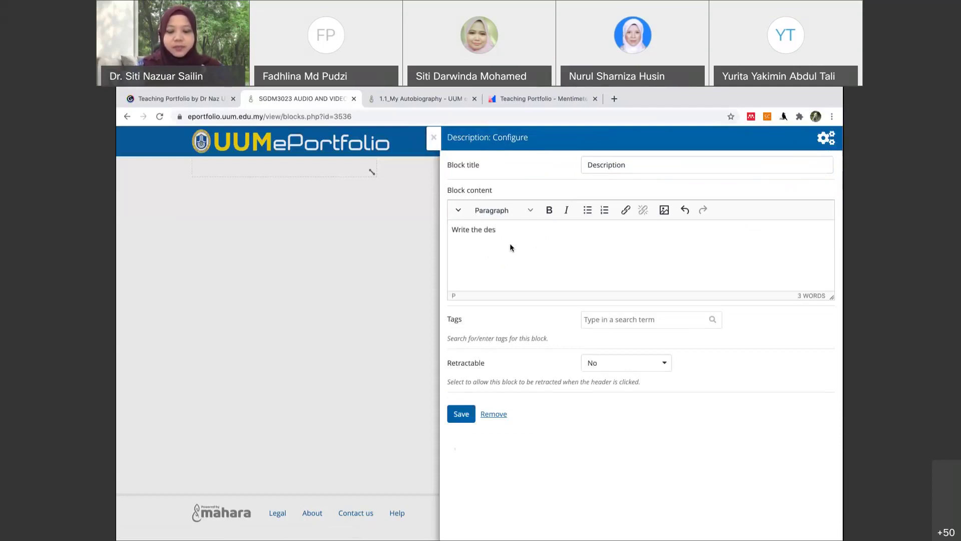
pyautogui.write('cription ')
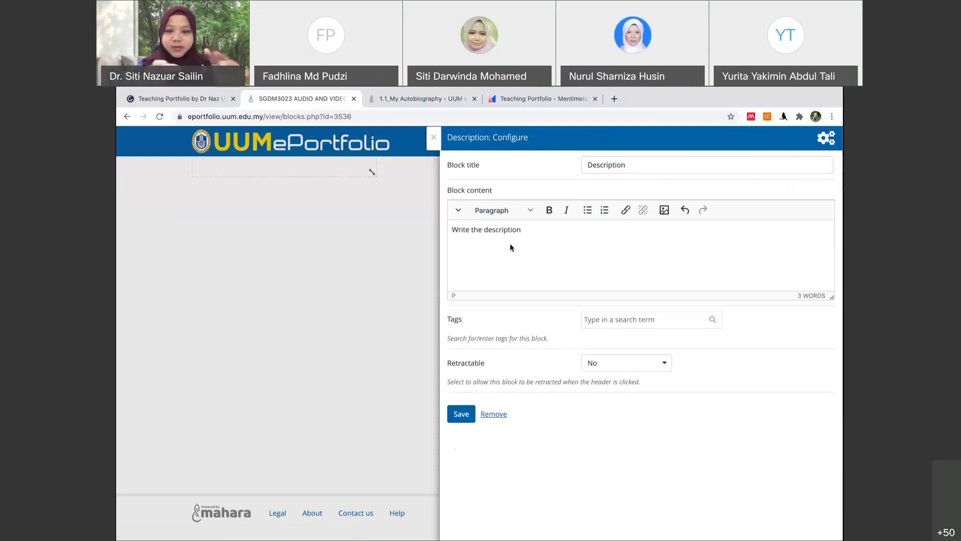
pyautogui.write('a')
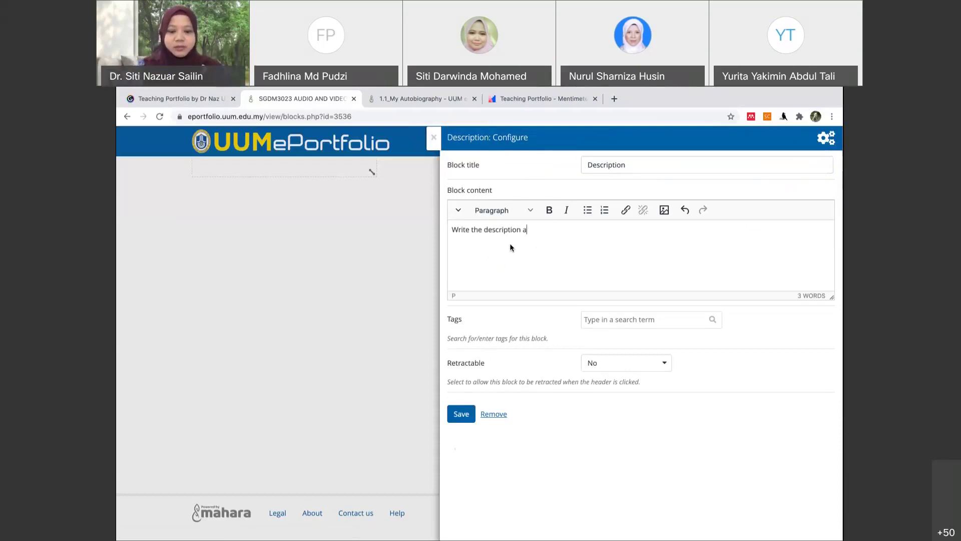
pyautogui.write('bout the co')
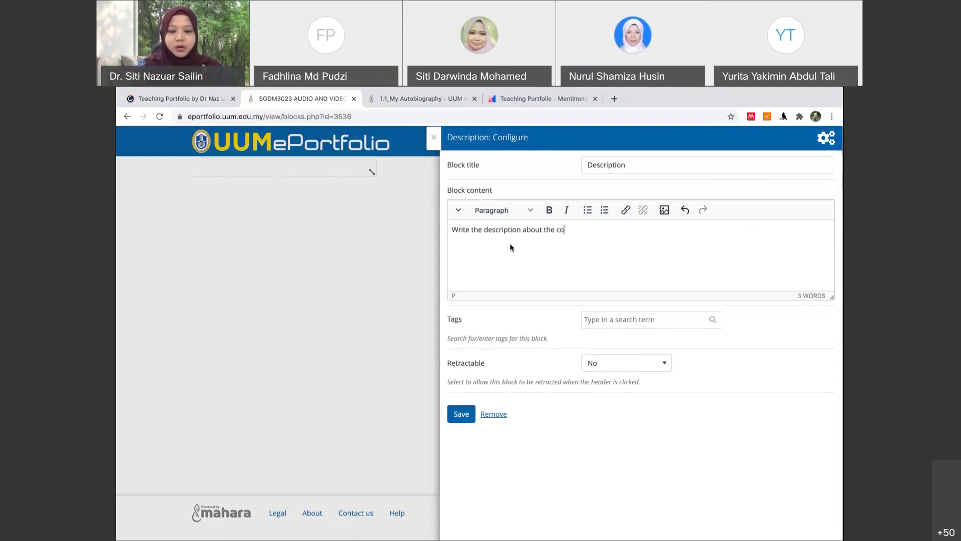
pyautogui.write('urse.')
pyautogui.press('Return')
pyautogui.write('CLO > Ass')
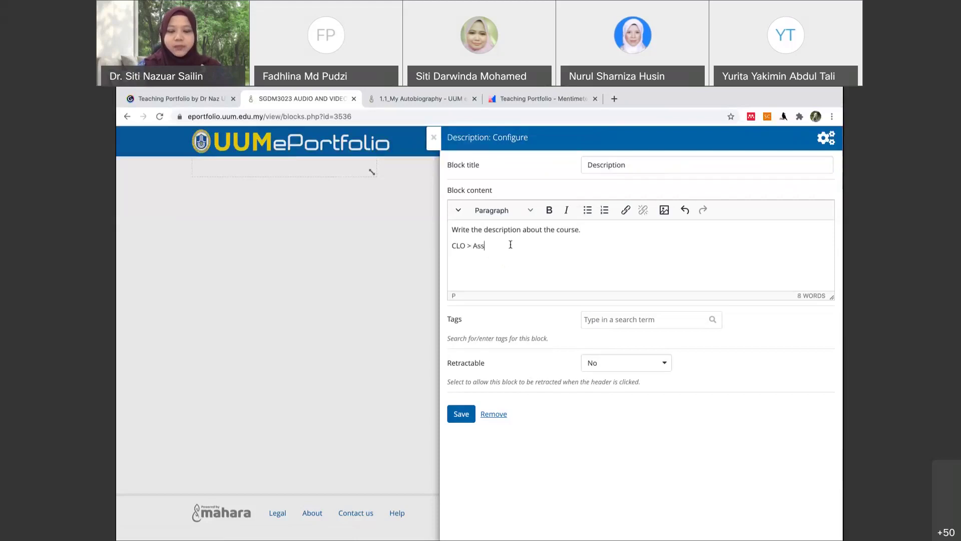
pyautogui.write('ment method...')
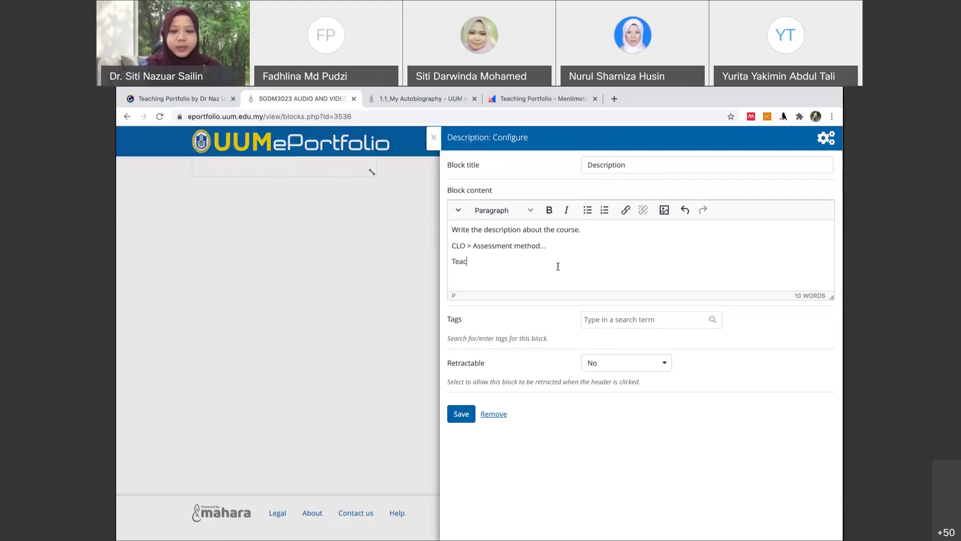
pyautogui.write('hing approaches...')
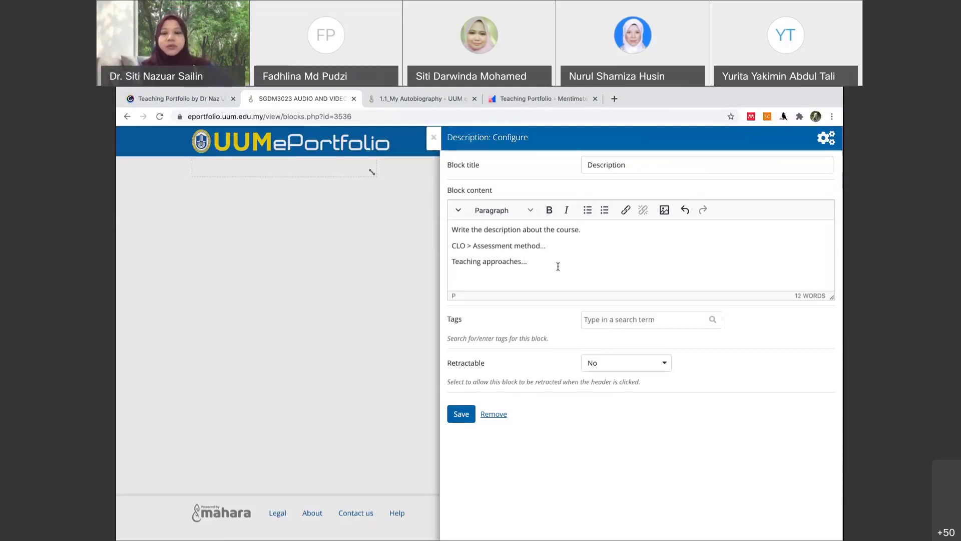
pyautogui.press('Return')
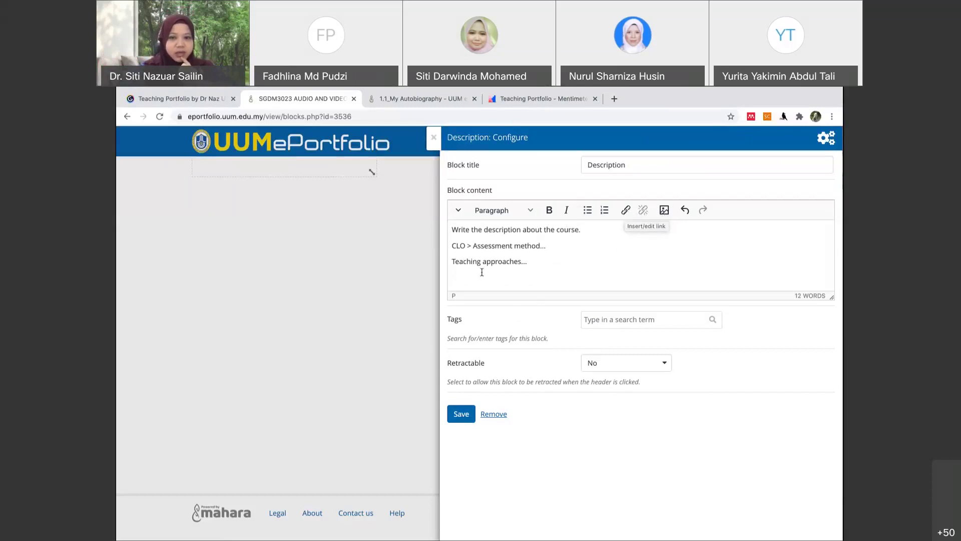
pyautogui.moveTo(462, 262); pyautogui.dragTo(518, 263)
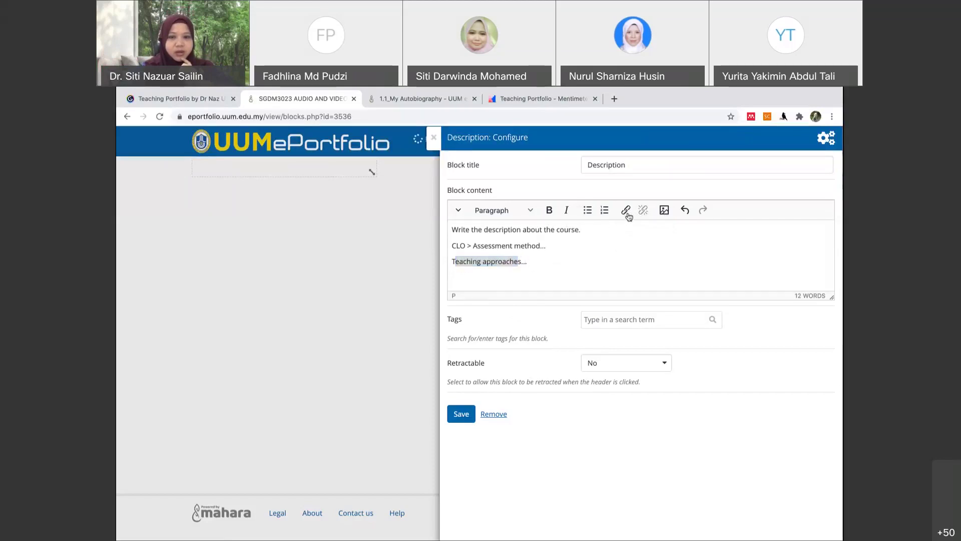
pyautogui.click(626, 211)
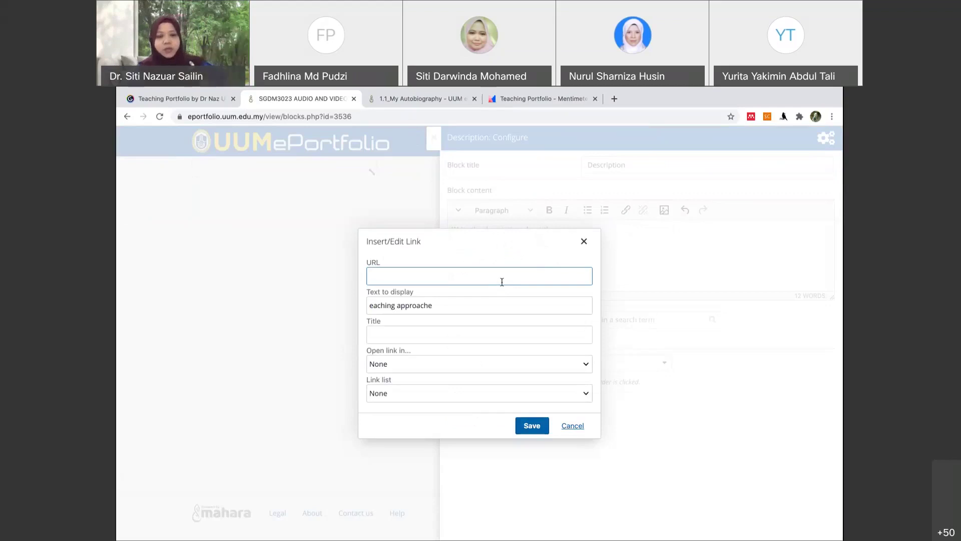
pyautogui.click(584, 244)
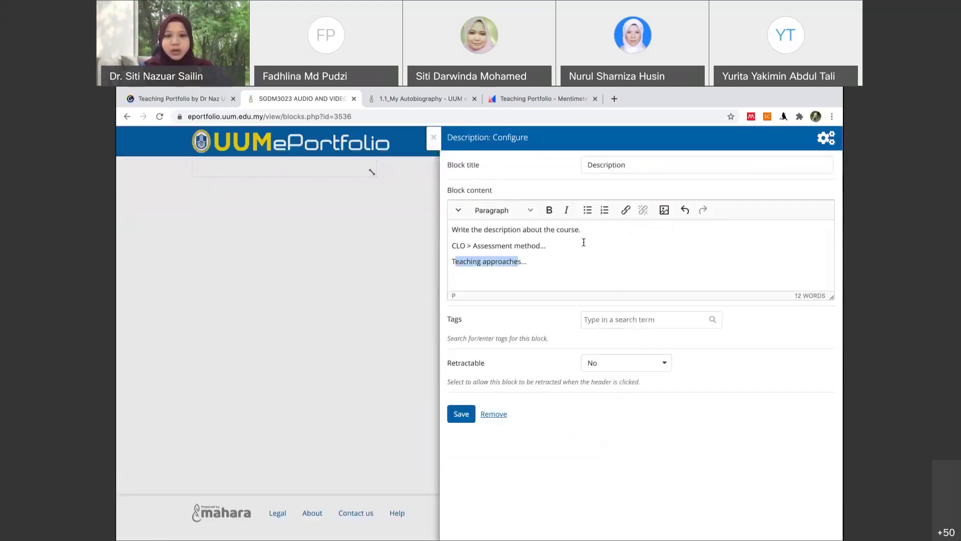
pyautogui.click(552, 264)
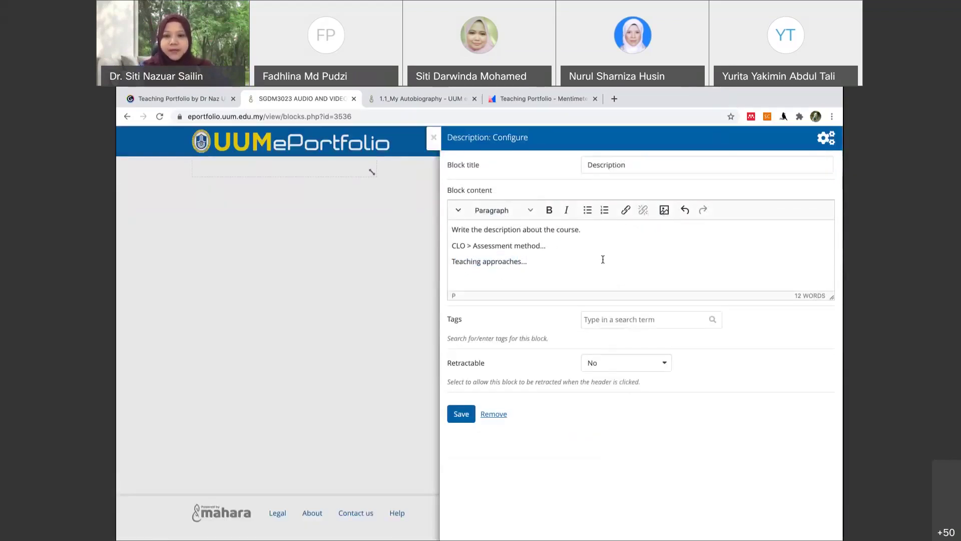
# - Start inserting an image below the block's text and show the browser for selecting or uploading own image files
pyautogui.click(664, 211)
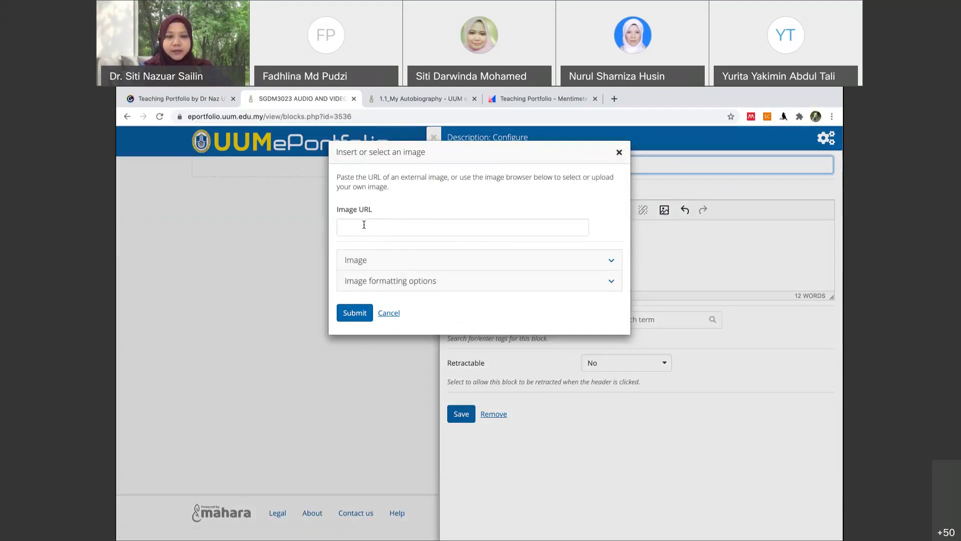
pyautogui.click(385, 265)
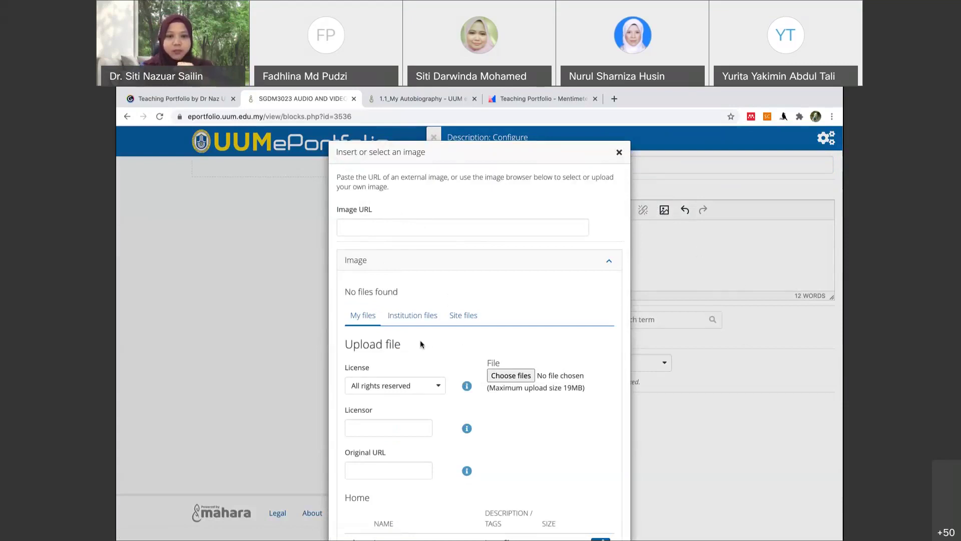
pyautogui.scroll(-1, 420, 344)
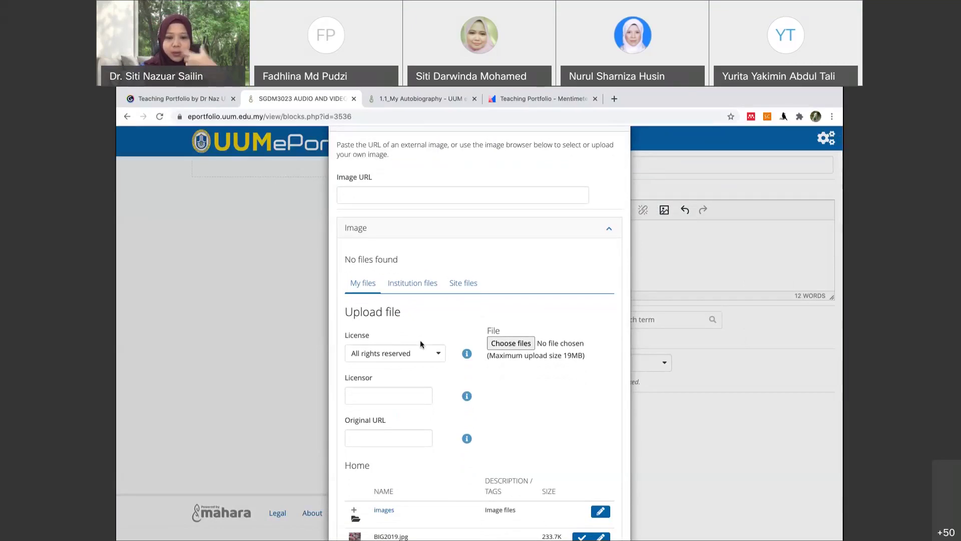
pyautogui.click(511, 343)
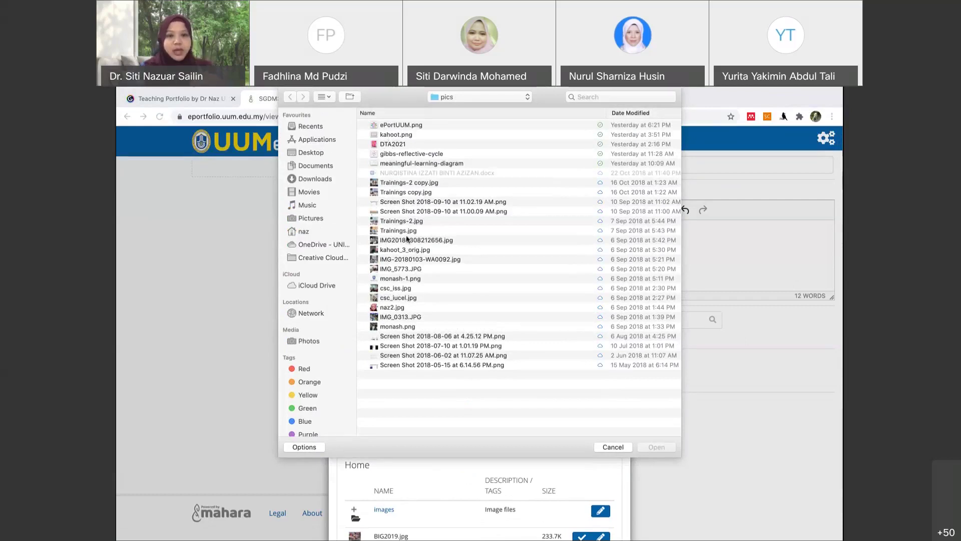
pyautogui.click(387, 127)
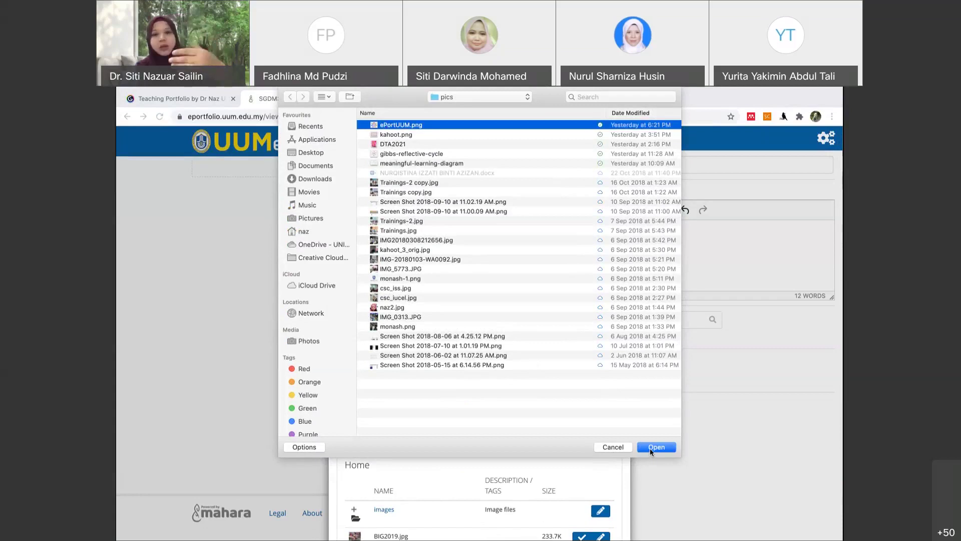
pyautogui.click(613, 446)
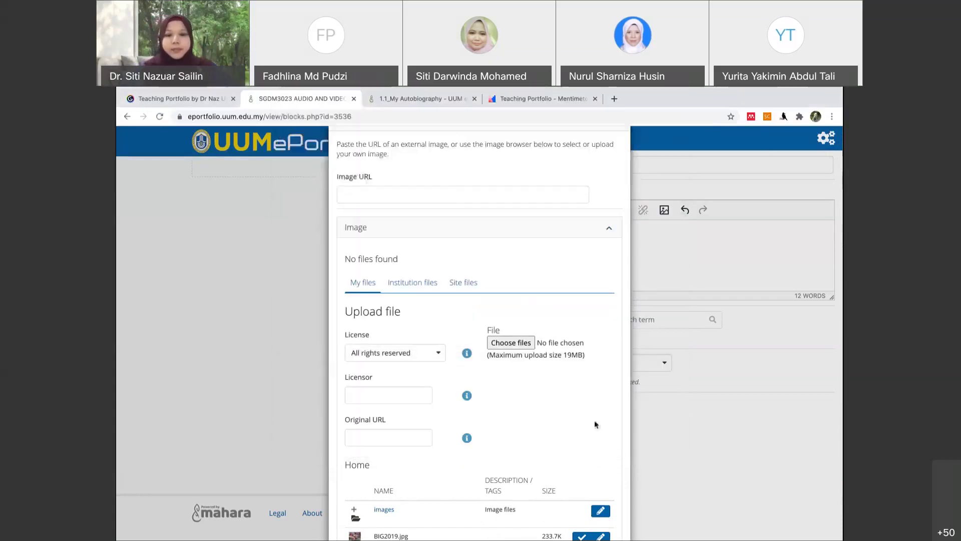
# - Insert the existing file bigheart.jpg into the block content, enlarge the editor, and shrink the image to about half the editor's width
pyautogui.scroll(-4, 451, 364)
pyautogui.scroll(-3, 451, 365)
pyautogui.scroll(-2, 451, 364)
pyautogui.scroll(-1, 450, 365)
pyautogui.scroll(-1, 450, 365)
pyautogui.scroll(4, 450, 364)
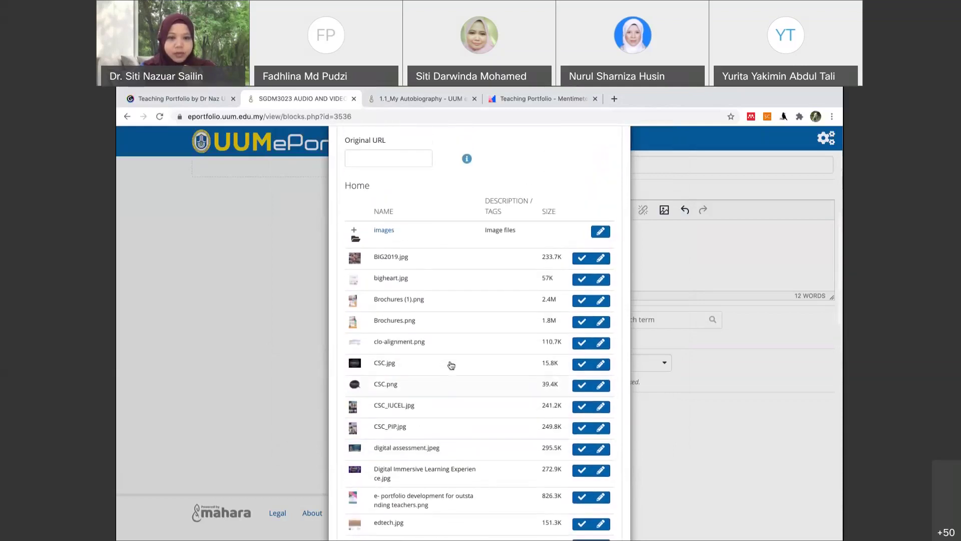
pyautogui.click(584, 284)
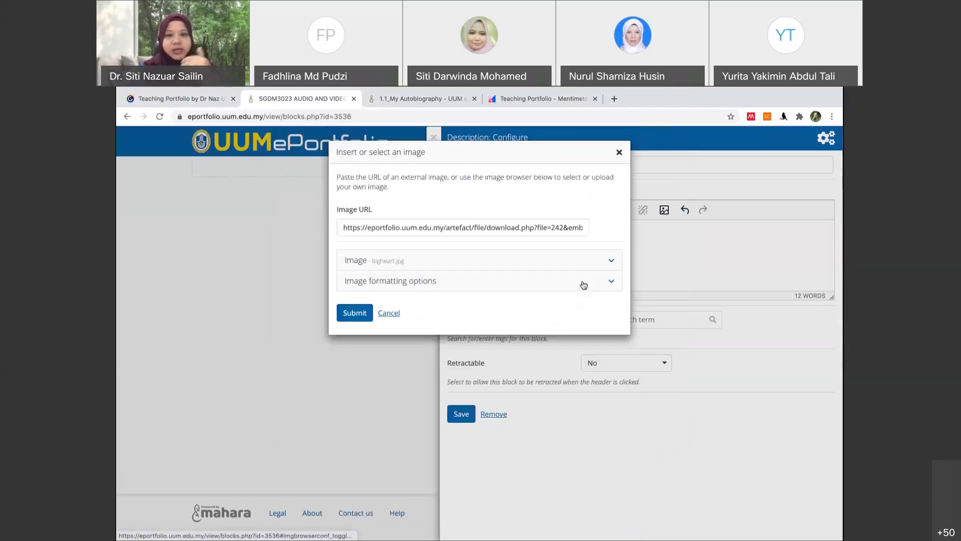
pyautogui.click(353, 313)
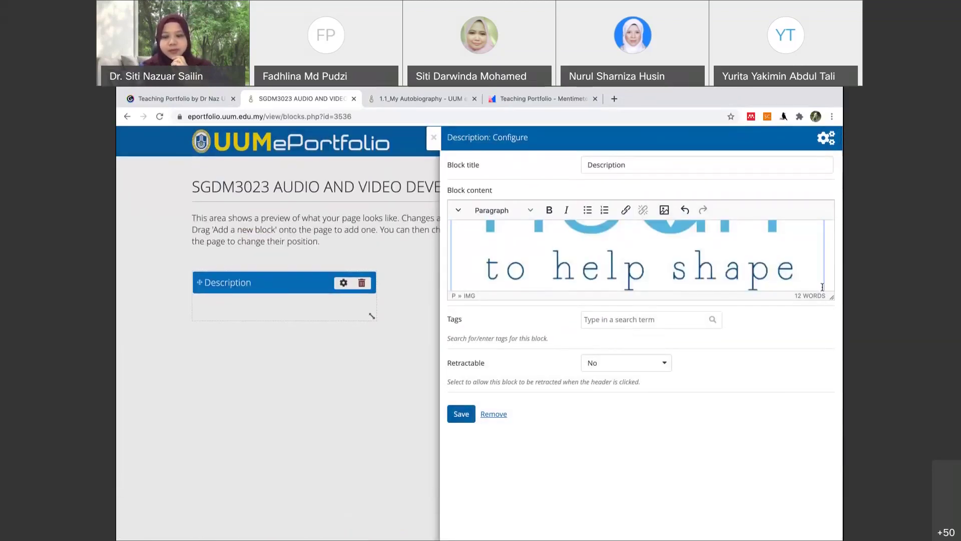
pyautogui.moveTo(833, 299); pyautogui.dragTo(660, 400)
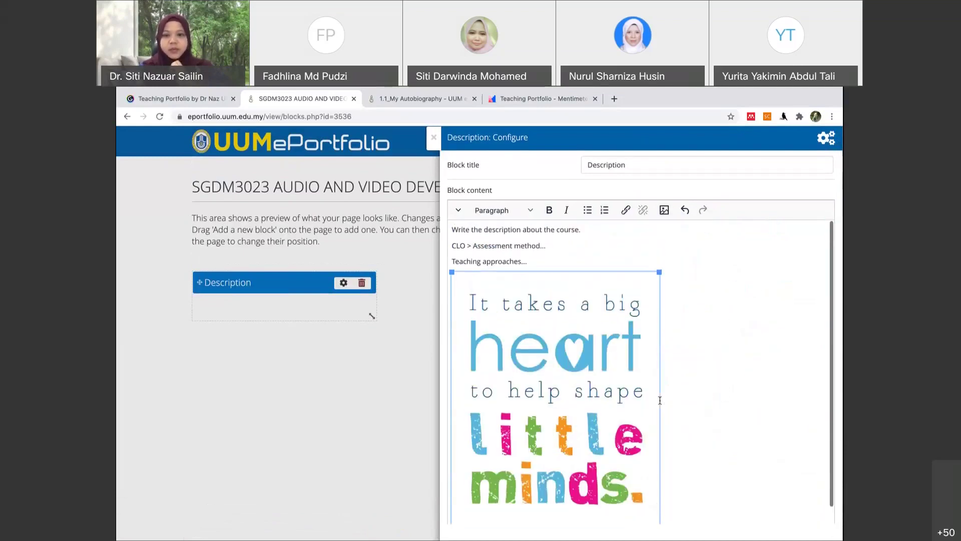
# - Add the line "writing..." below the image in the Description block's content
pyautogui.scroll(-1, 695, 389)
pyautogui.click(695, 389)
pyautogui.press('Return')
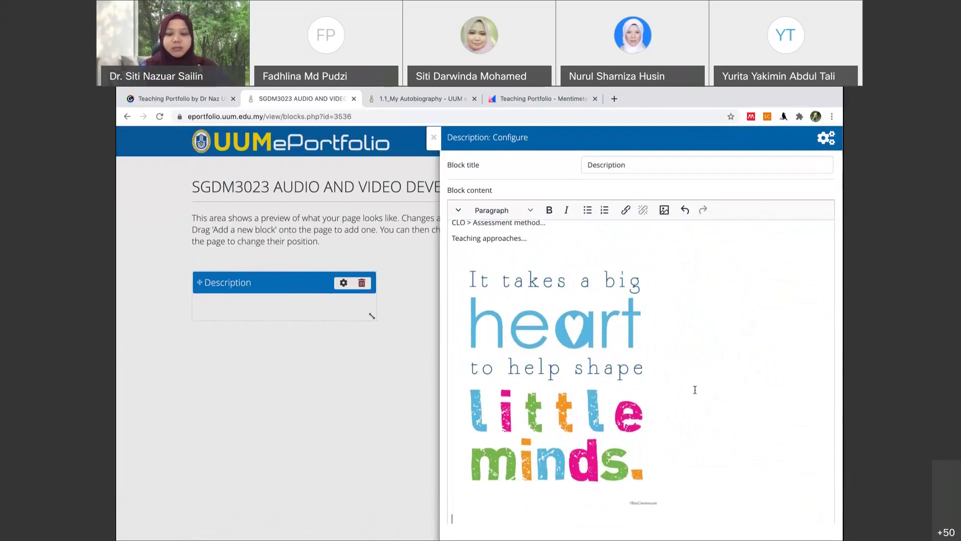
pyautogui.write('writi')
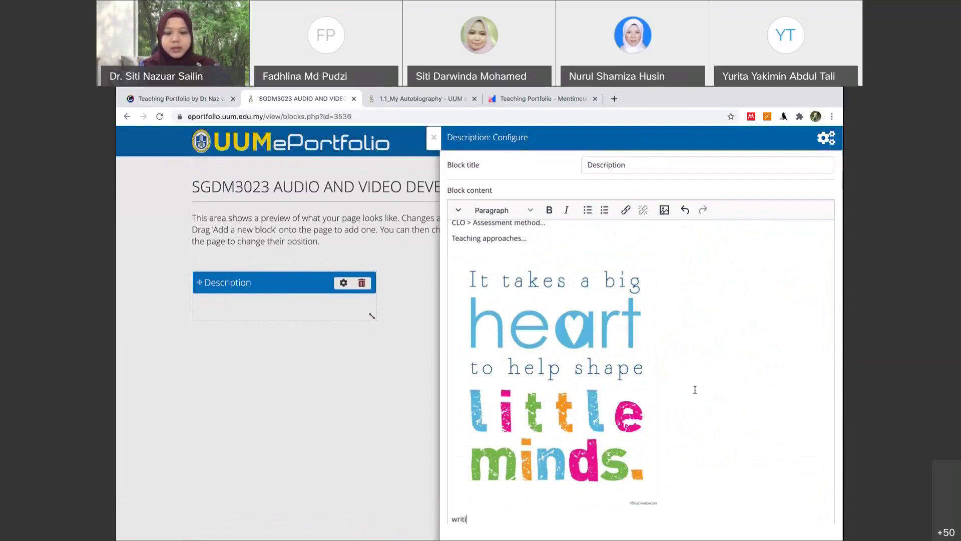
pyautogui.write('ng...')
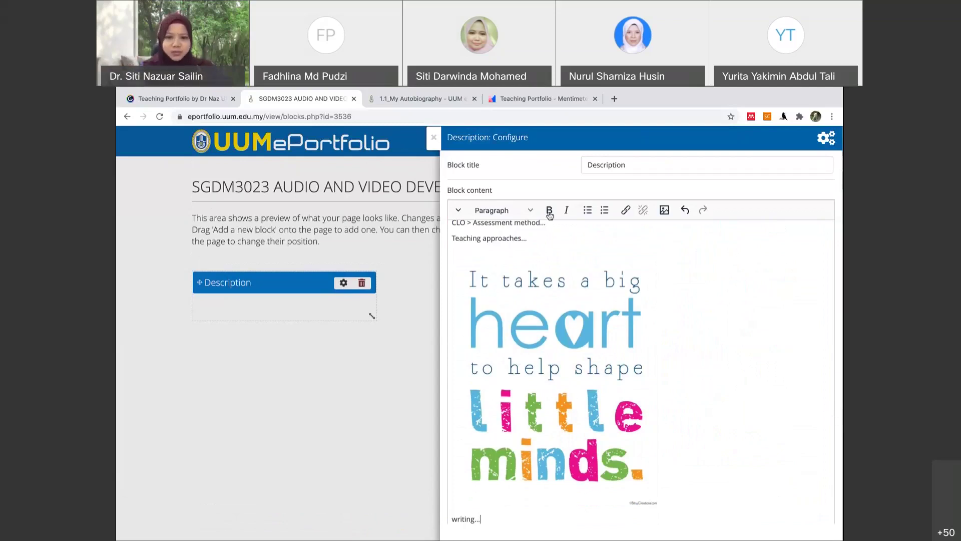
# - Save the Description block and widen it on the page by about a quarter
pyautogui.scroll(-1, 613, 338)
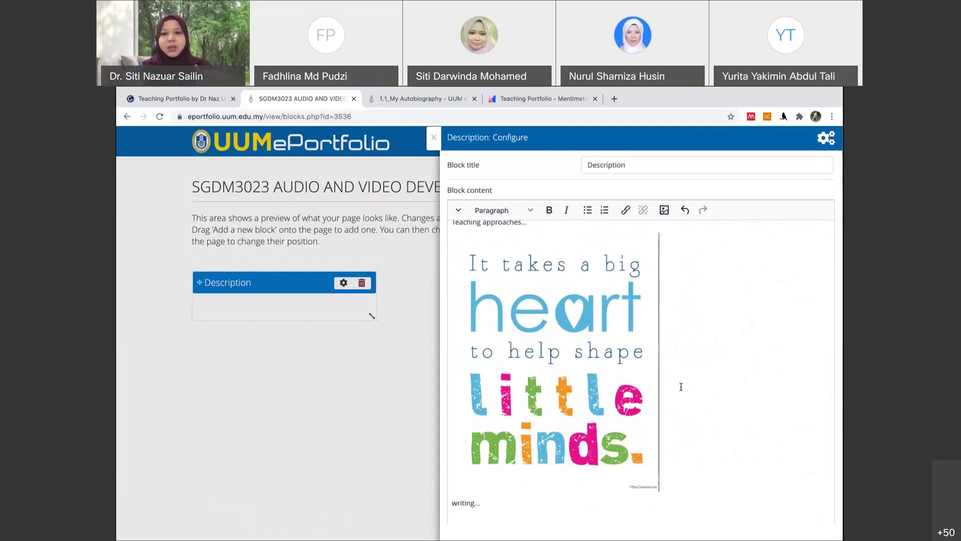
pyautogui.scroll(-3, 681, 386)
pyautogui.scroll(-1, 680, 387)
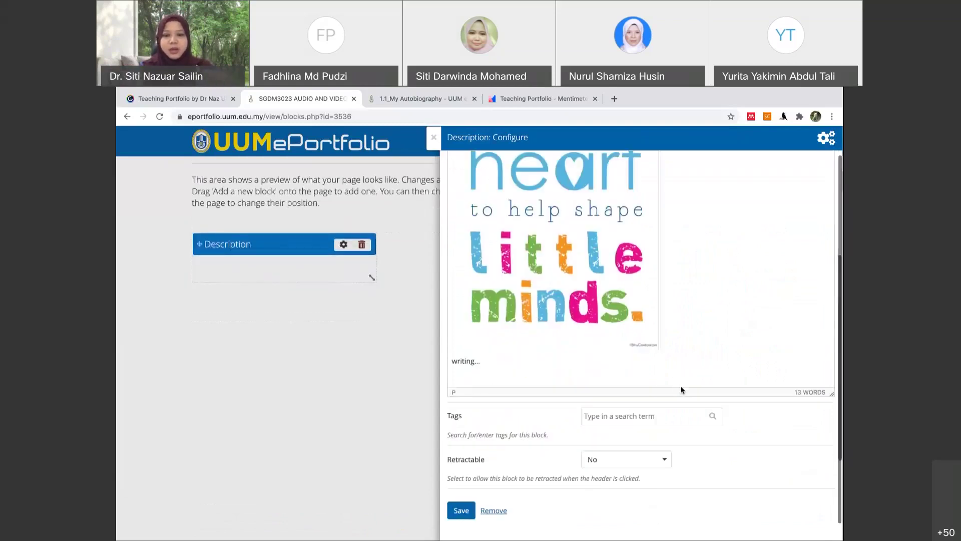
pyautogui.click(456, 511)
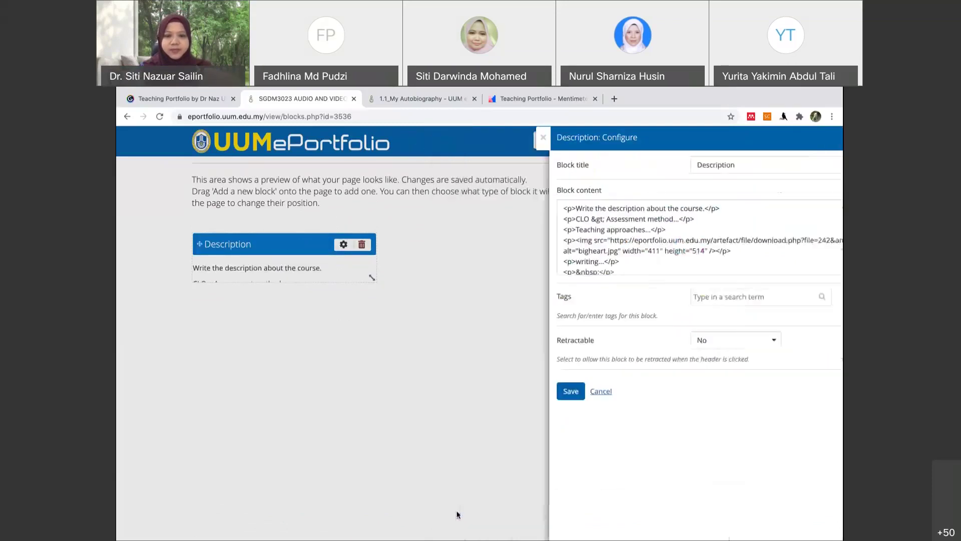
pyautogui.scroll(-1, 457, 514)
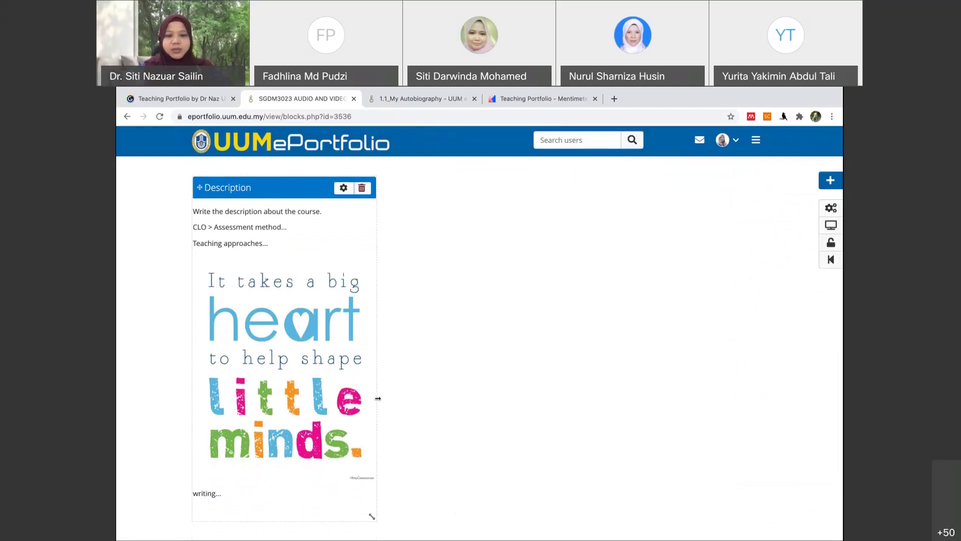
pyautogui.moveTo(378, 398); pyautogui.dragTo(407, 389)
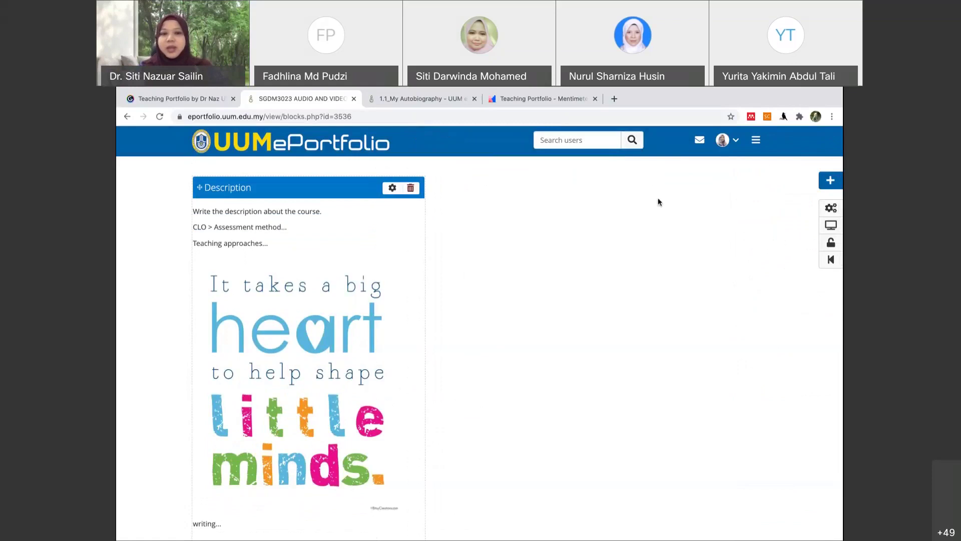
# - Add a new block at the Top position and title it "Introduction video"
pyautogui.click(831, 181)
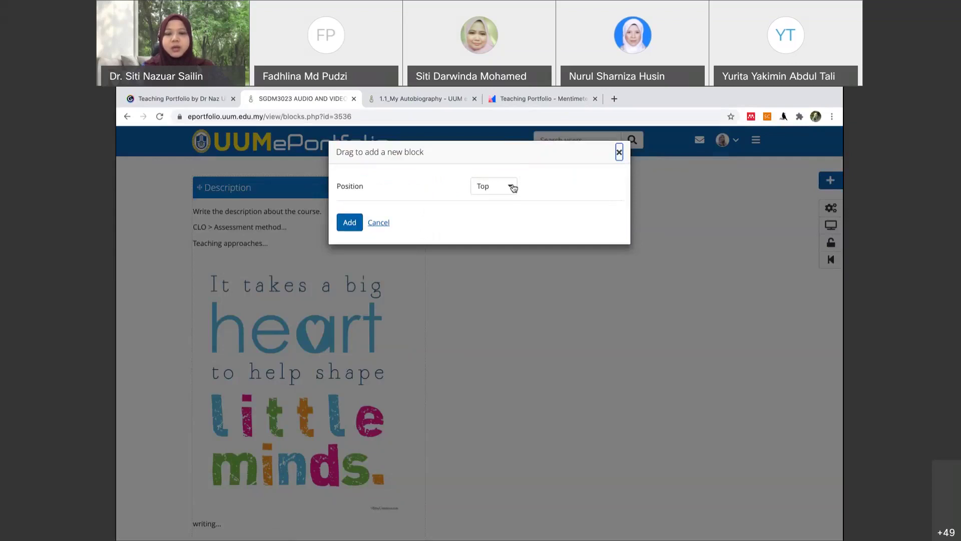
pyautogui.click(350, 223)
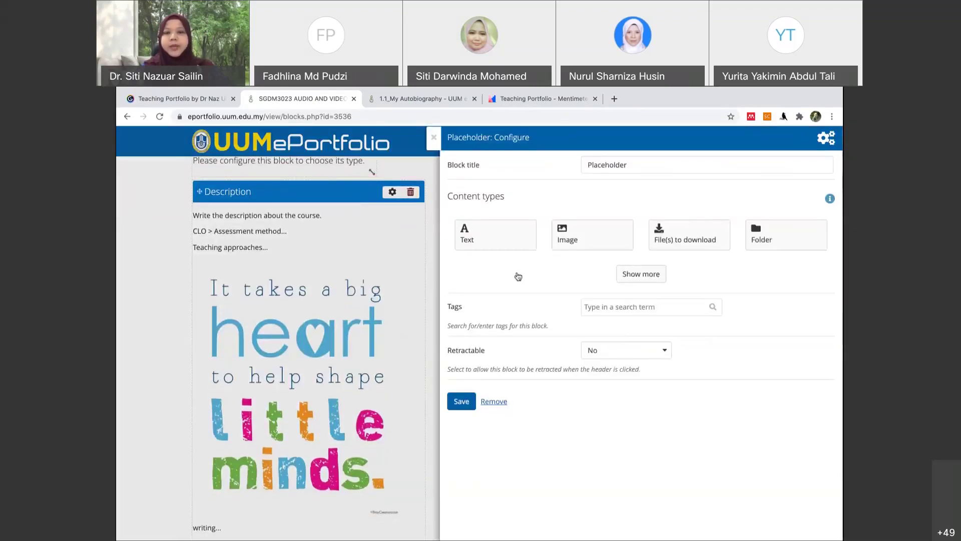
pyautogui.moveTo(634, 169); pyautogui.dragTo(586, 171)
pyautogui.click(586, 170)
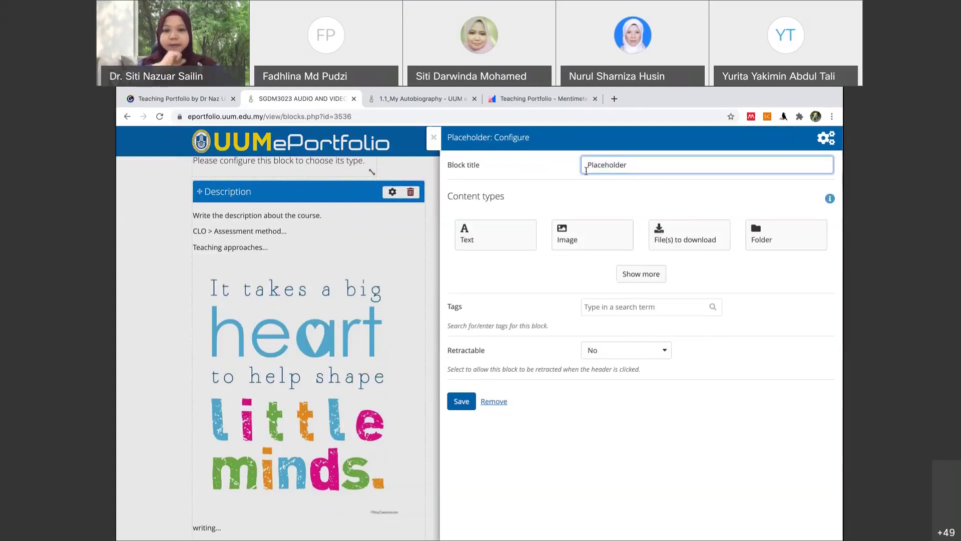
pyautogui.moveTo(635, 164); pyautogui.dragTo(581, 164)
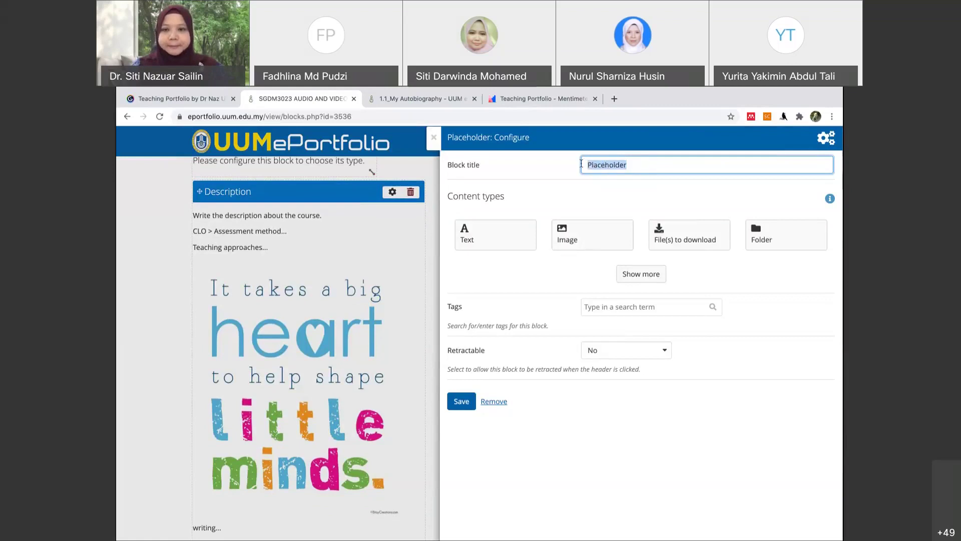
pyautogui.write('Intr')
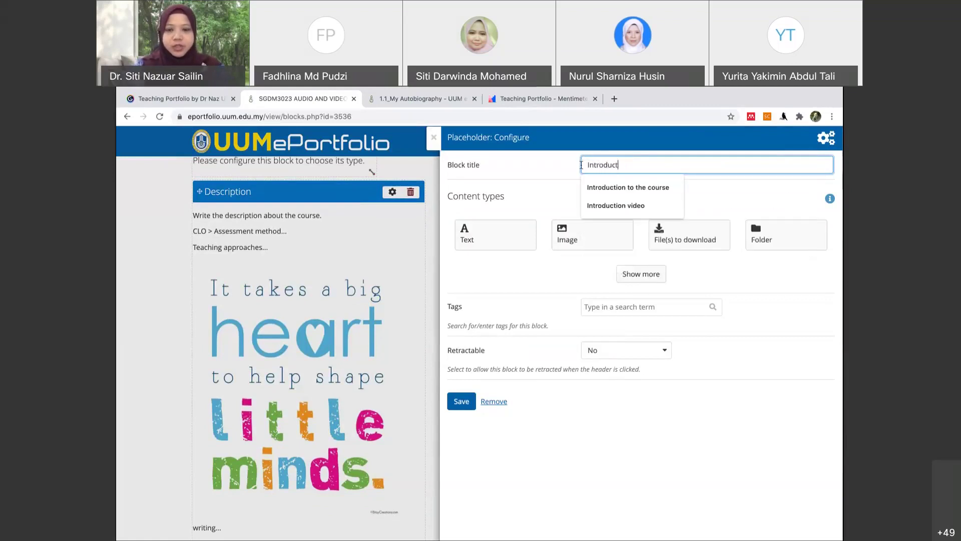
pyautogui.write('oduct')
pyautogui.press('Down')
pyautogui.press('Down')
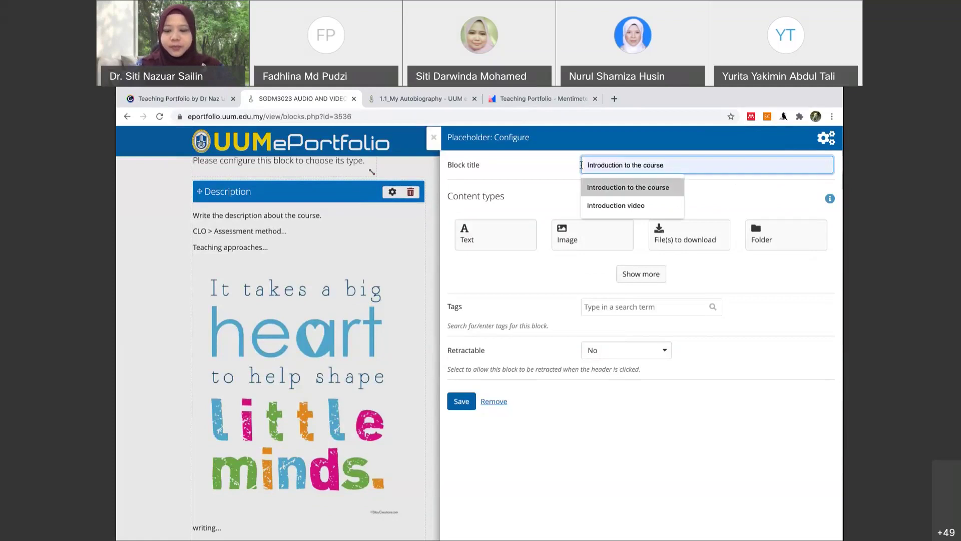
pyautogui.press('Return')
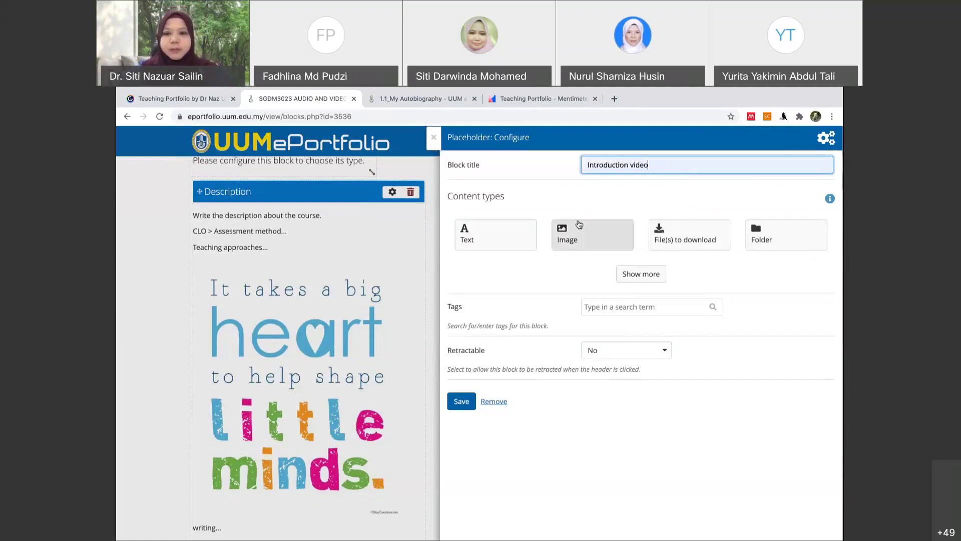
# - Expand the new block's content types to the full list and locate External media
pyautogui.click(640, 274)
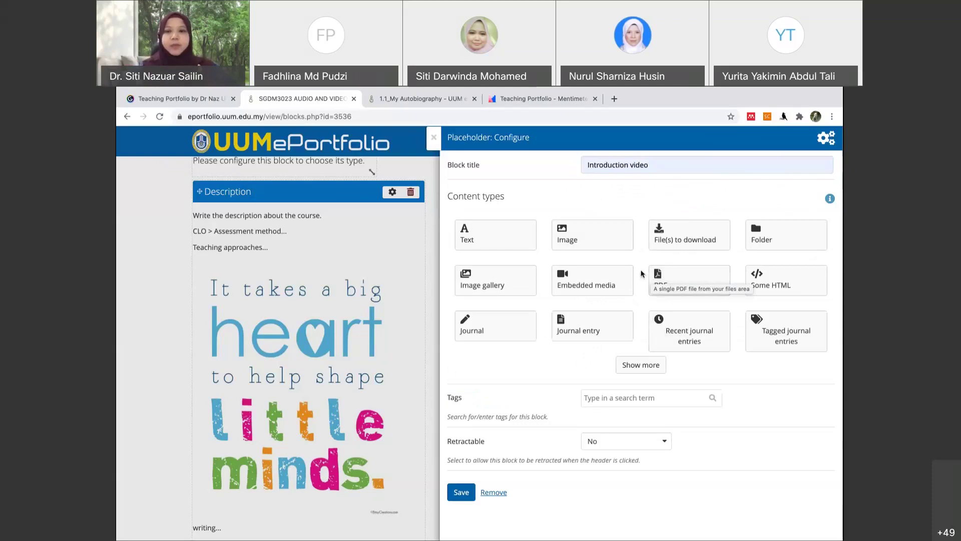
pyautogui.click(632, 370)
pyautogui.click(643, 455)
pyautogui.scroll(-3, 644, 454)
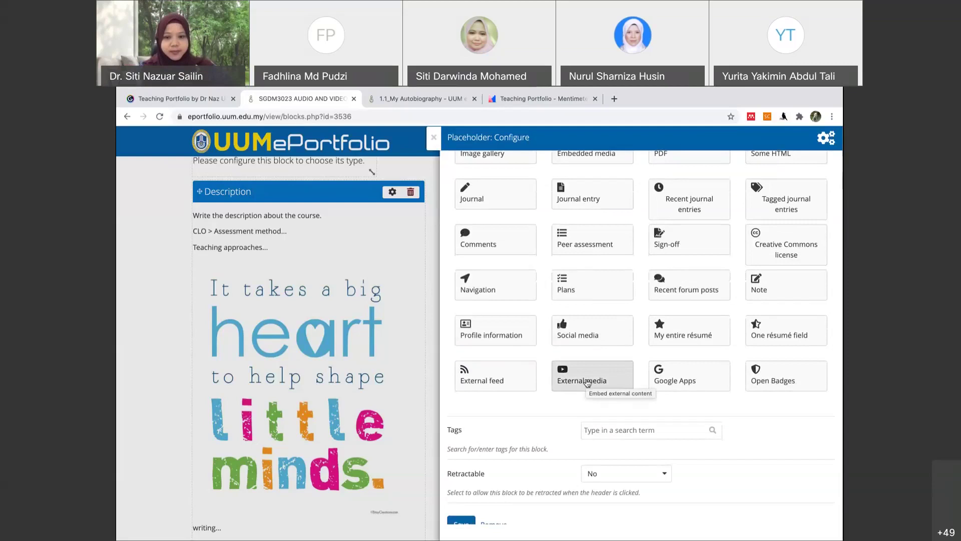
pyautogui.scroll(3, 587, 383)
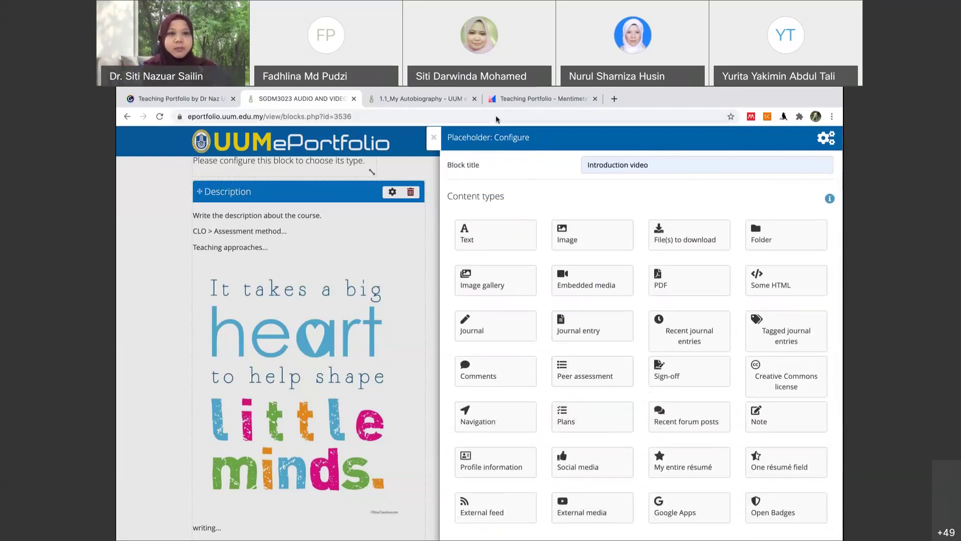
# - Open Google in a new browser tab, switch to the account that owns the course videos, and check the active account
pyautogui.click(614, 99)
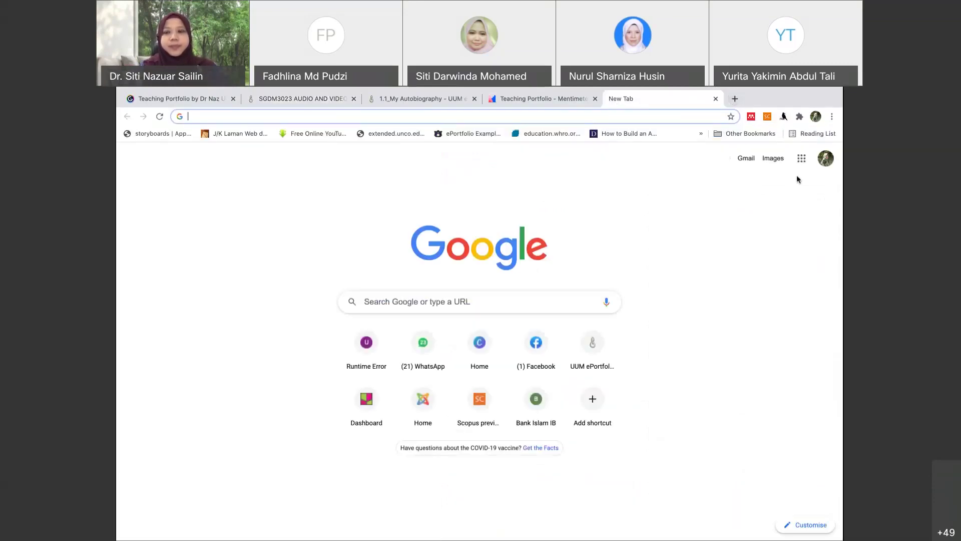
pyautogui.click(826, 158)
pyautogui.click(708, 333)
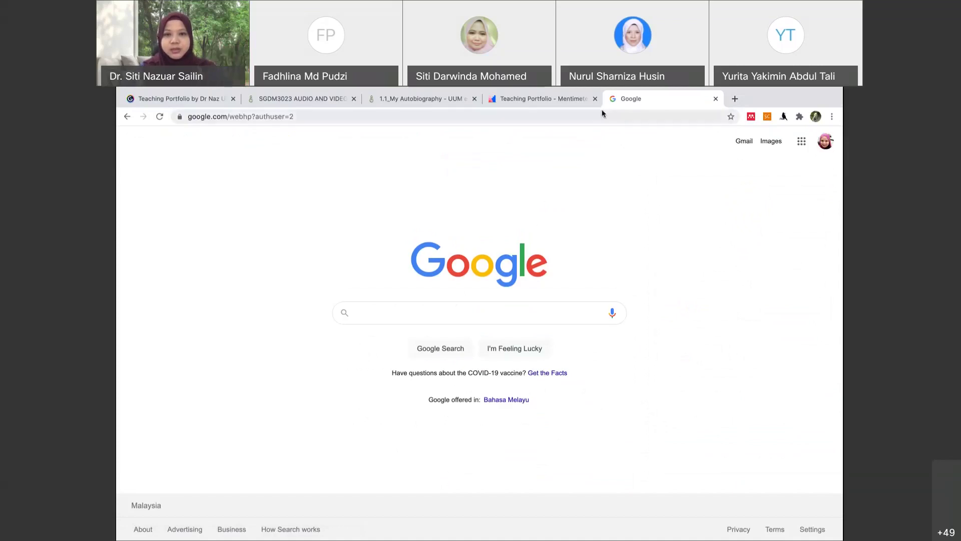
pyautogui.click(825, 145)
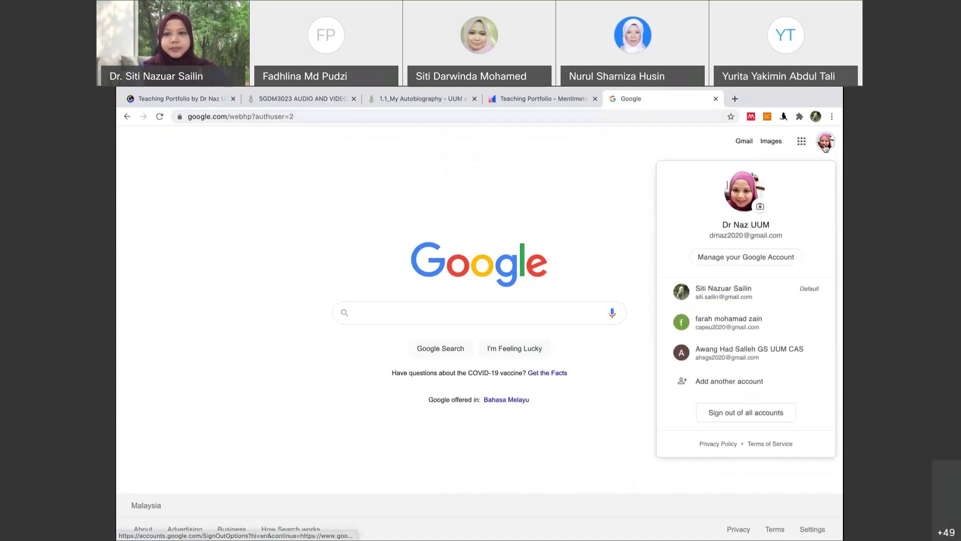
# - Go to YouTube from Google and open the signed-in account's own channel
pyautogui.click(801, 144)
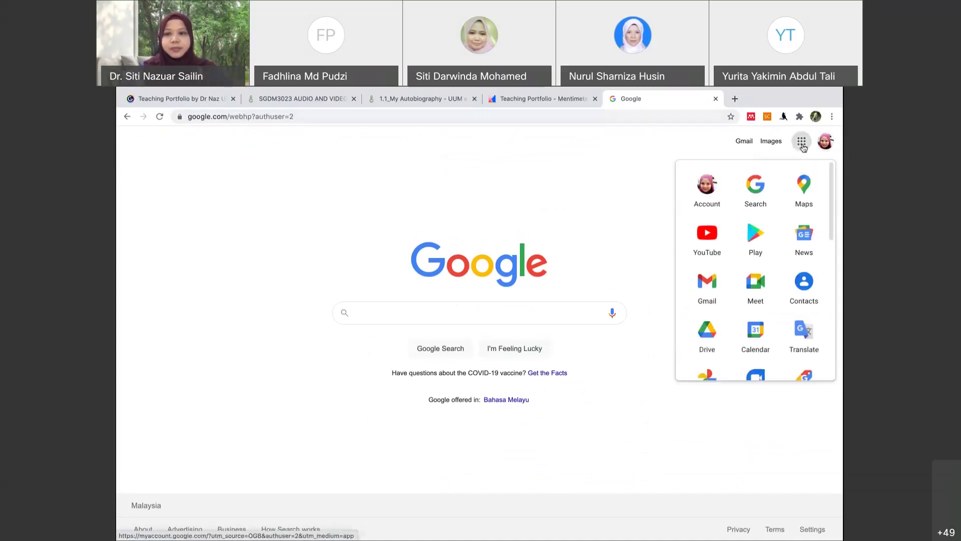
pyautogui.click(705, 254)
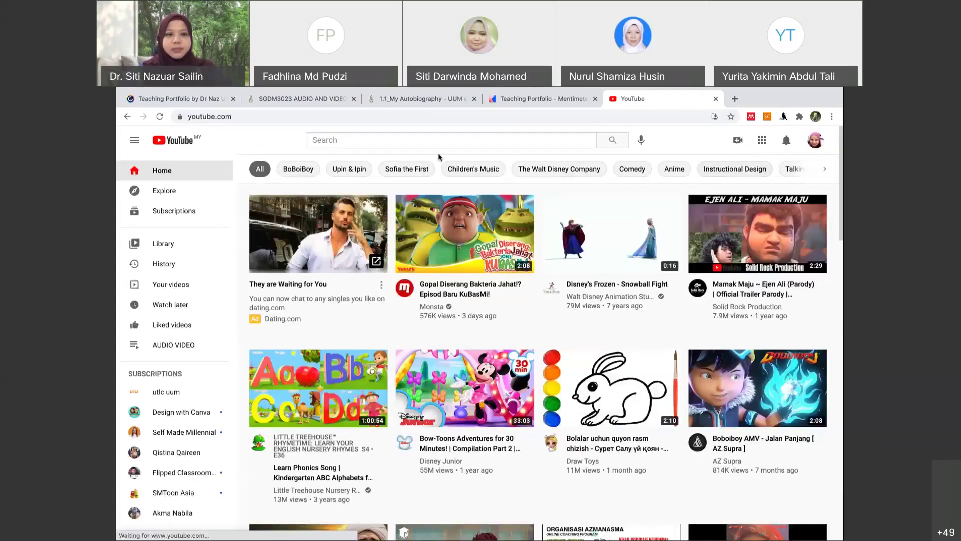
pyautogui.click(816, 140)
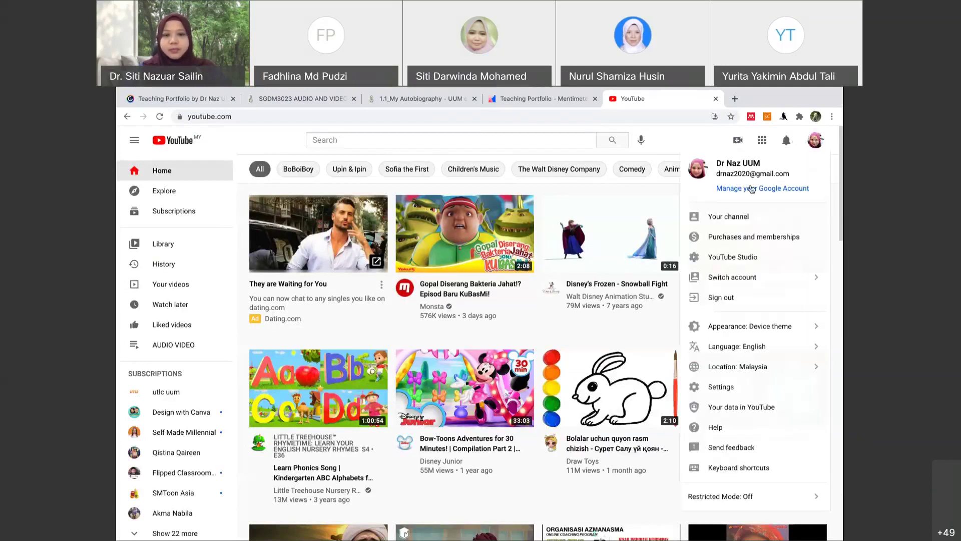
pyautogui.click(732, 217)
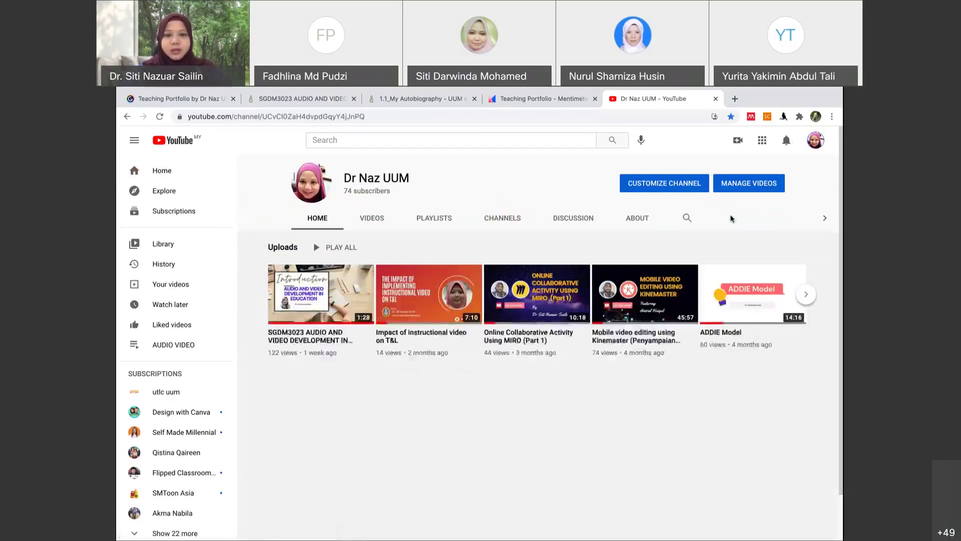
# - Open the uploaded video "SGDM3023 AUDIO AND VIDEO DEVELOPMENT IN EDUCATION (INTRO)" and pause it
pyautogui.moveTo(324, 283)
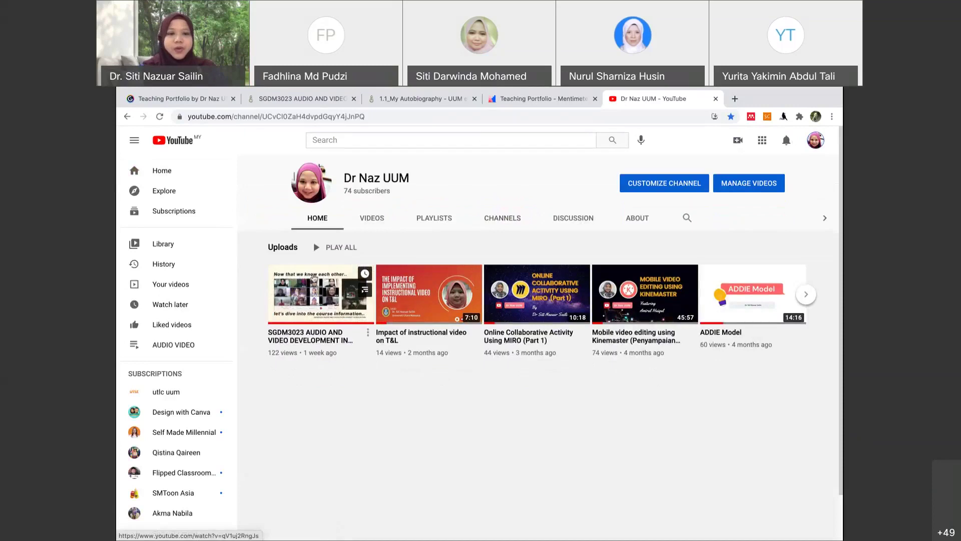
pyautogui.click(335, 306)
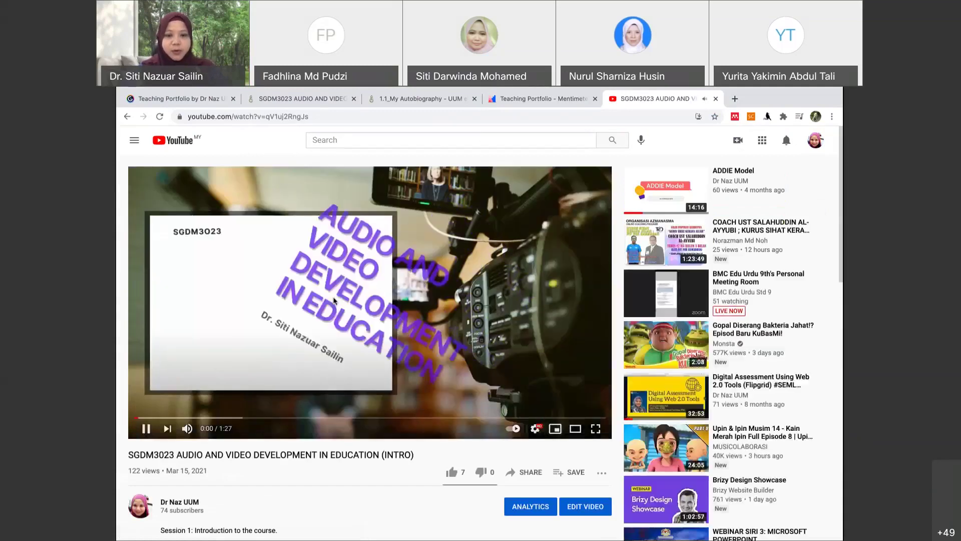
pyautogui.click(145, 428)
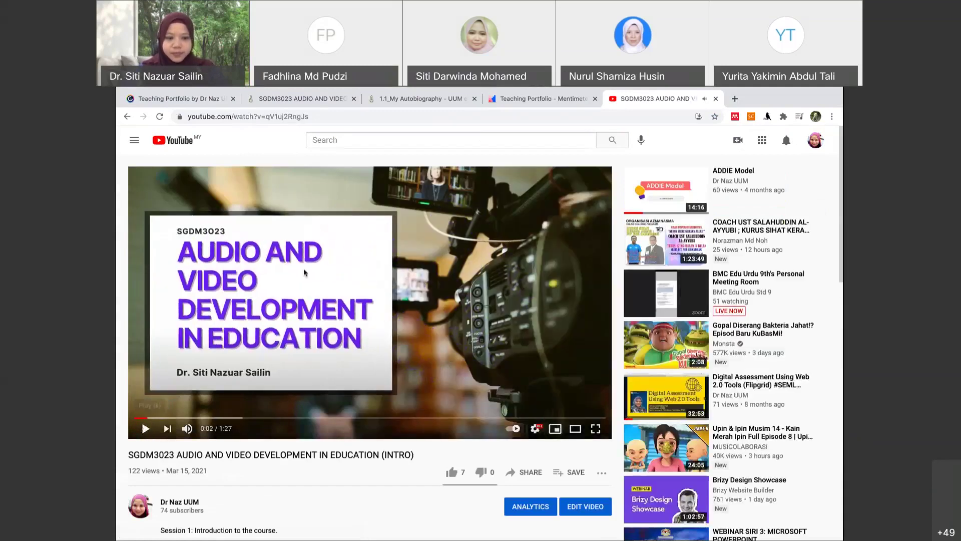
# - Copy the embed code of the SGDM3023 intro video from its sharing options
pyautogui.click(526, 473)
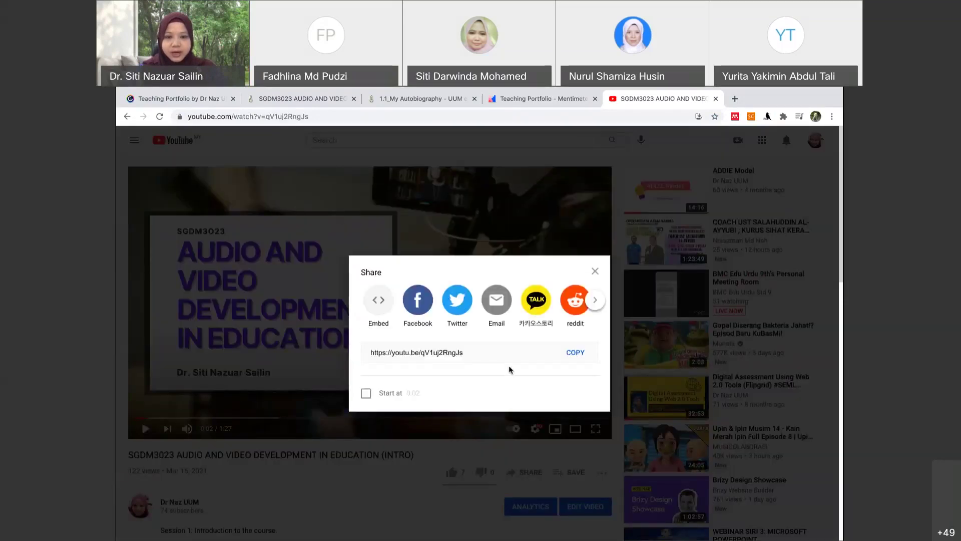
pyautogui.click(380, 300)
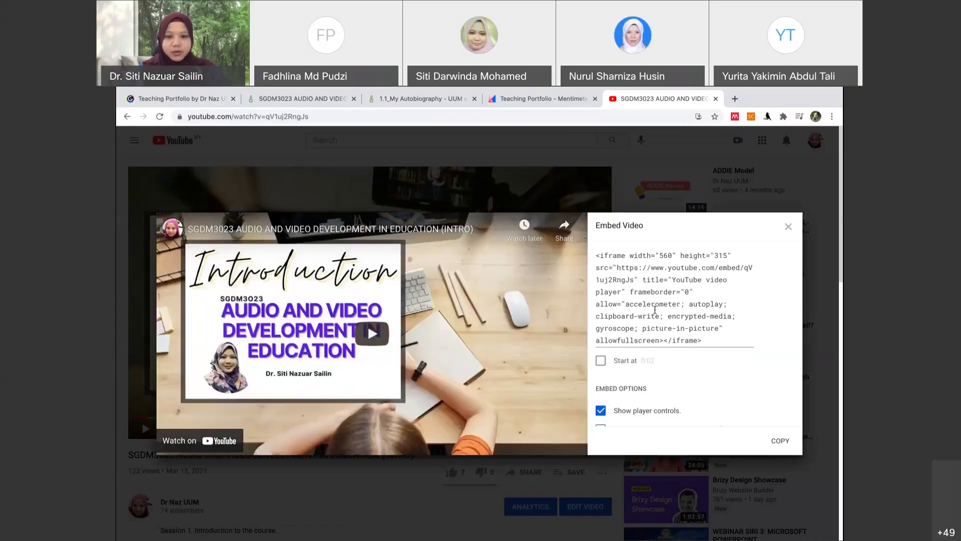
pyautogui.scroll(-1, 655, 310)
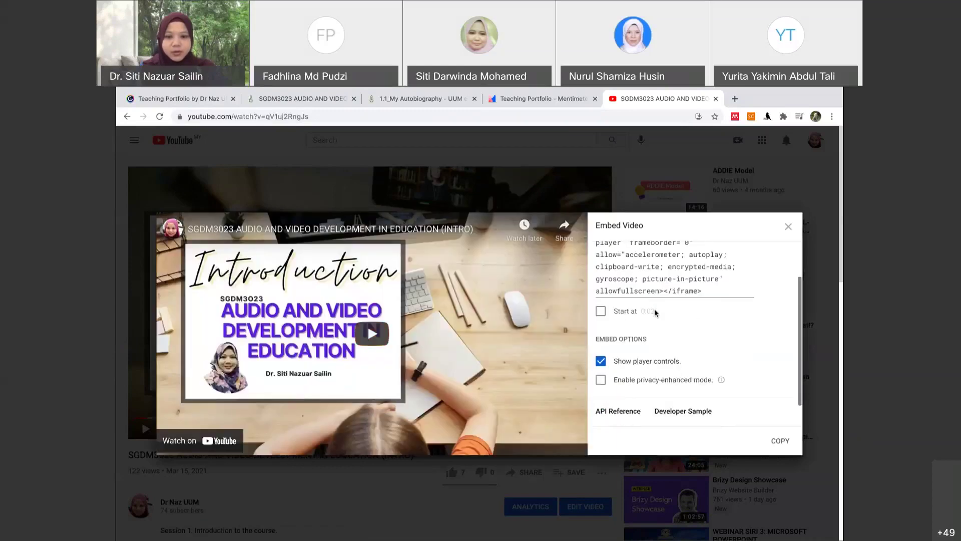
pyautogui.click(779, 442)
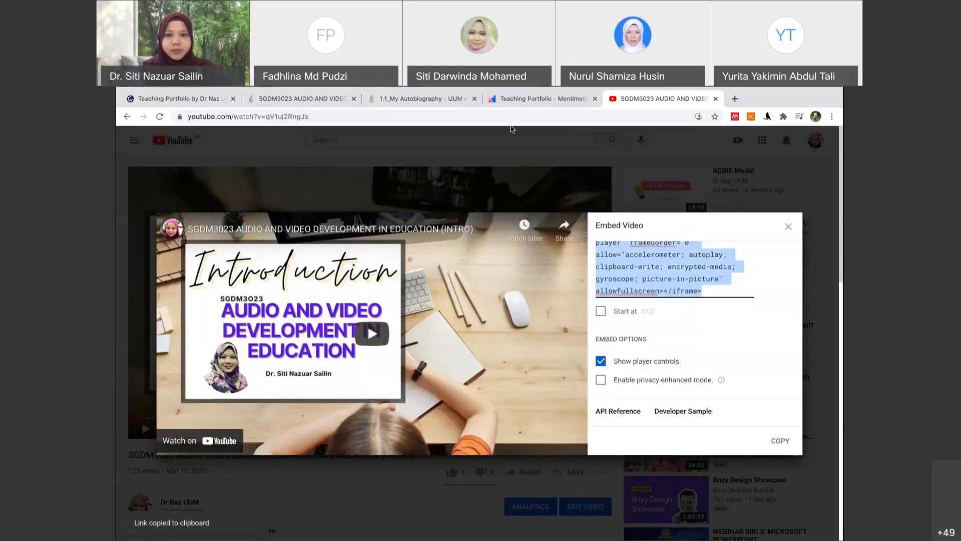
# - Back in UUM ePortfolio, make the Introduction video block an External media block with the copied YouTube embed code and save it
pyautogui.click(307, 99)
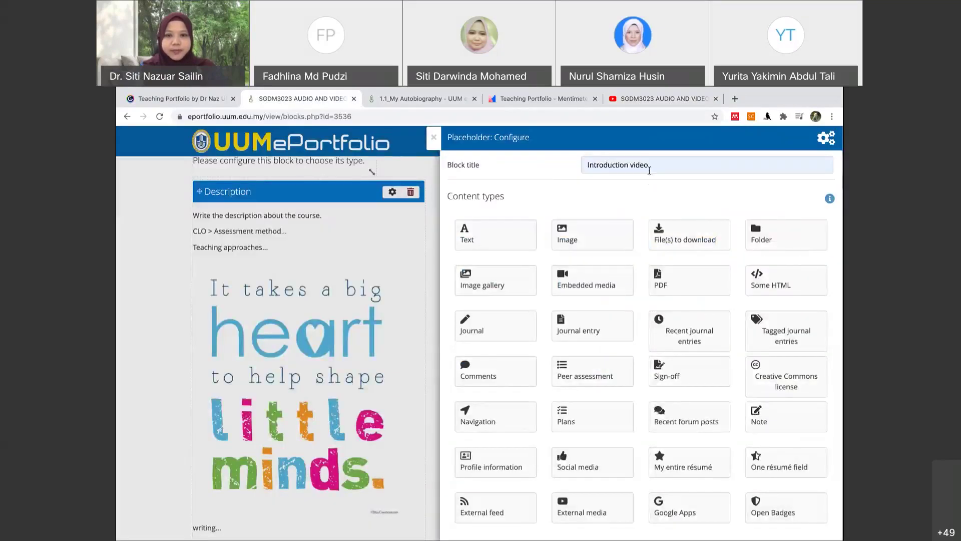
pyautogui.scroll(-3, 622, 238)
pyautogui.click(595, 391)
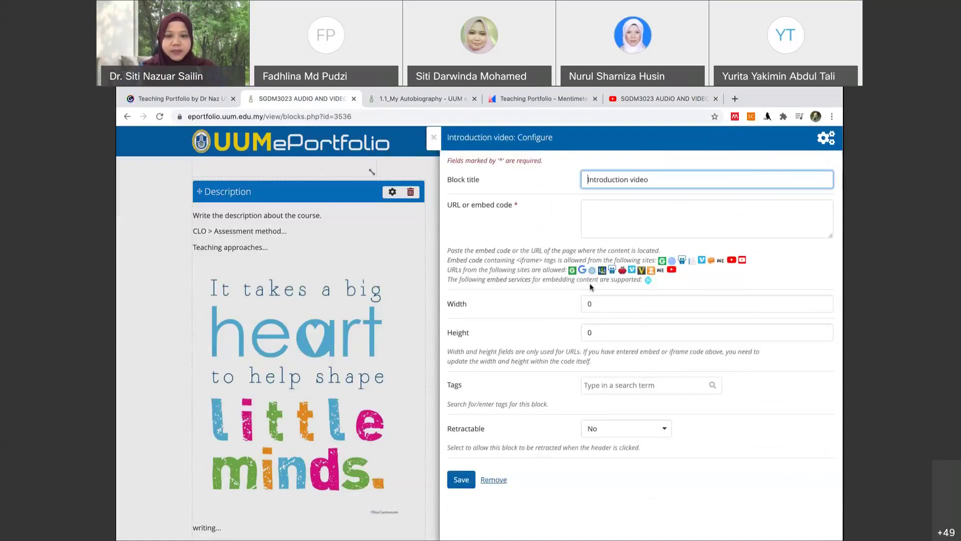
pyautogui.click(608, 214)
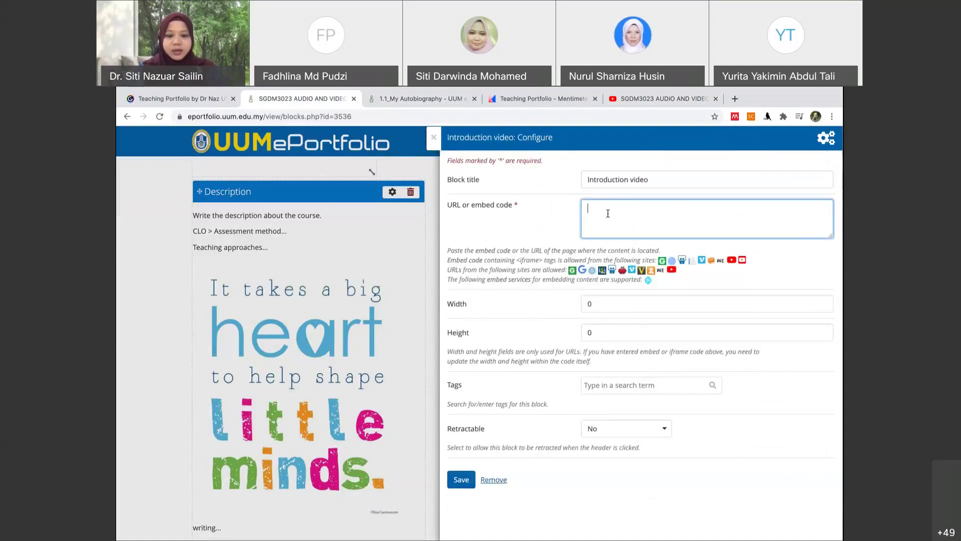
pyautogui.hotkey('ctrl', 'v')
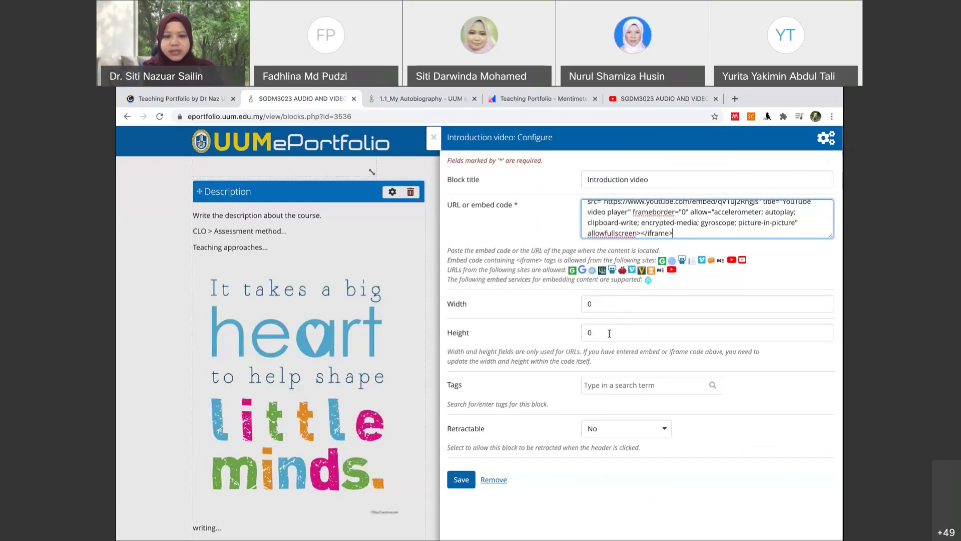
pyautogui.click(465, 484)
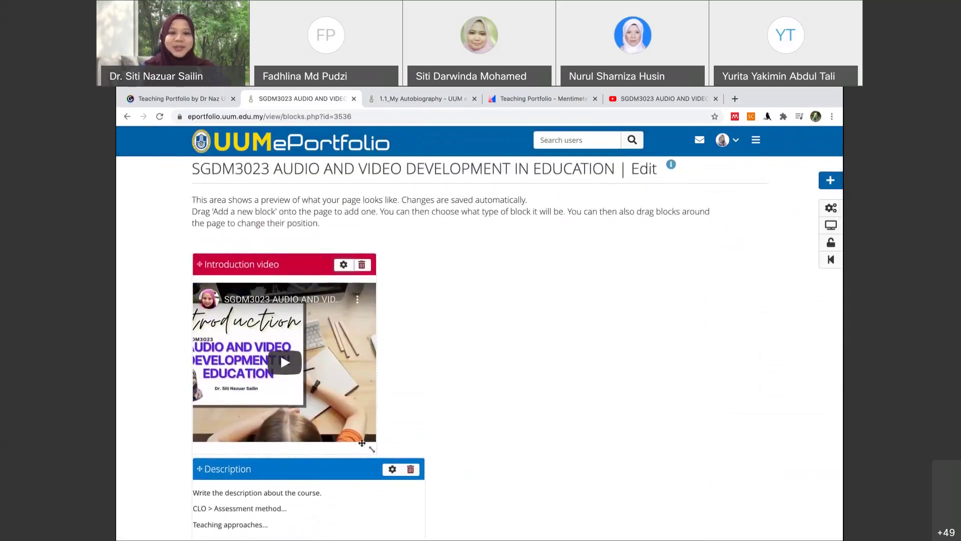
# - Move the Introduction video block beside the Description block and enlarge it to fill the remaining page width
pyautogui.moveTo(296, 259); pyautogui.dragTo(536, 290)
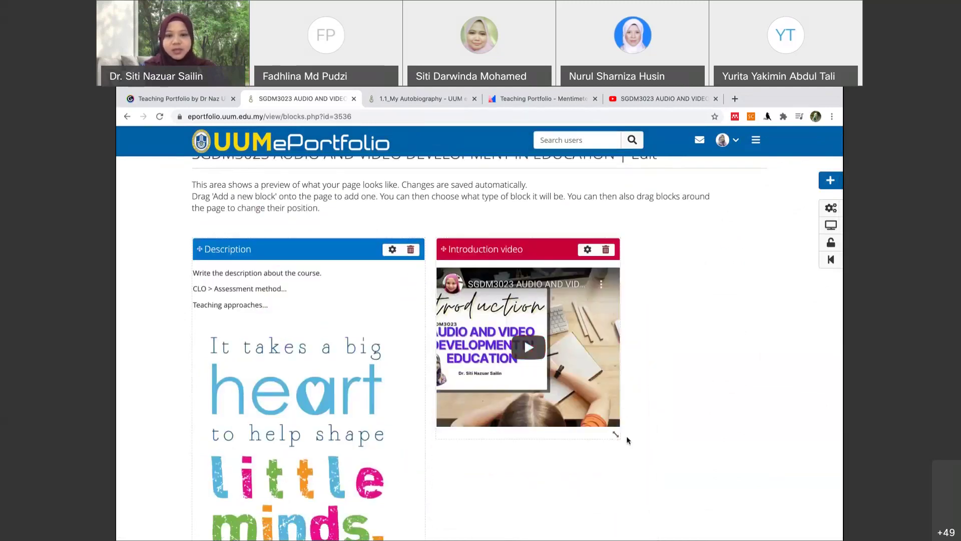
pyautogui.moveTo(622, 437); pyautogui.dragTo(842, 489)
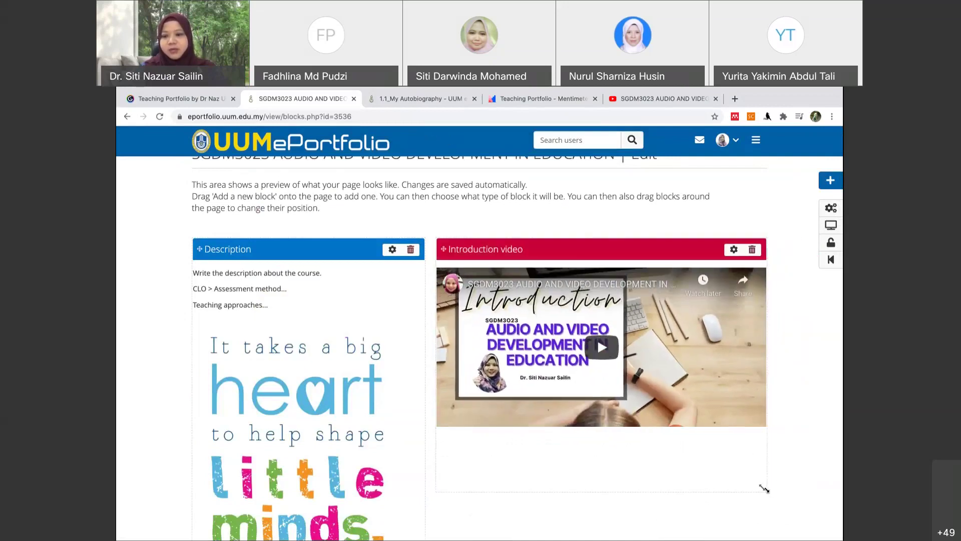
pyautogui.moveTo(765, 489)
pyautogui.mouseDown()
pyautogui.moveTo(821, 507)
pyautogui.moveTo(762, 502)
pyautogui.mouseUp()
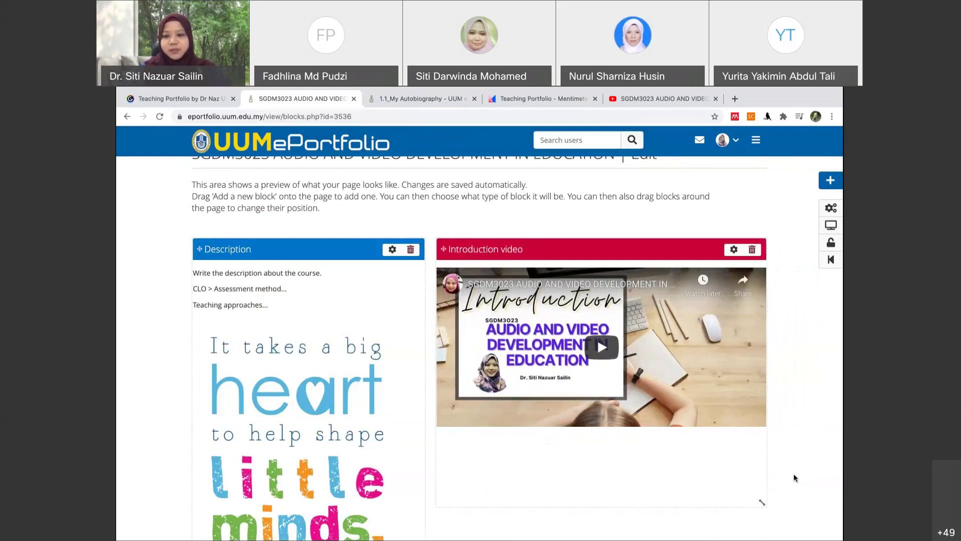
pyautogui.scroll(-1, 794, 478)
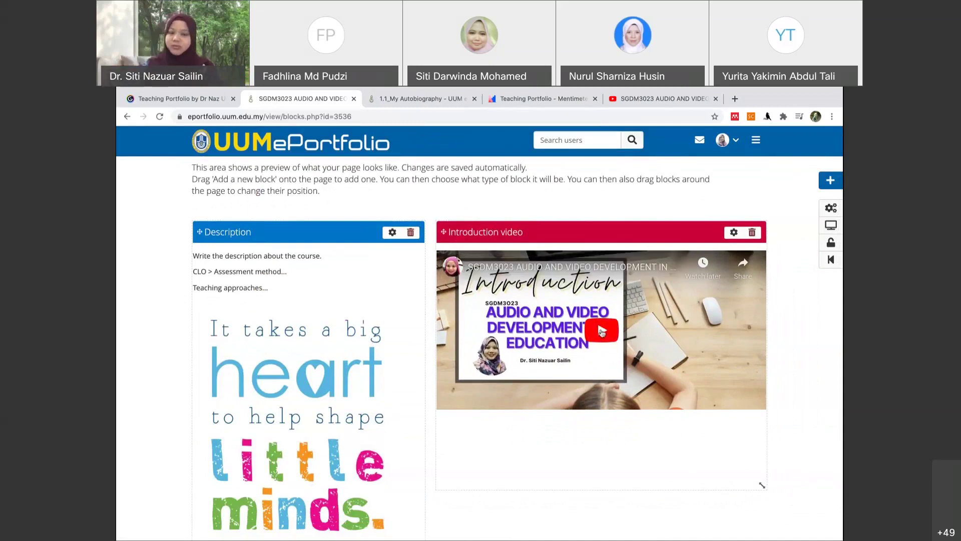
pyautogui.scroll(-1, 601, 333)
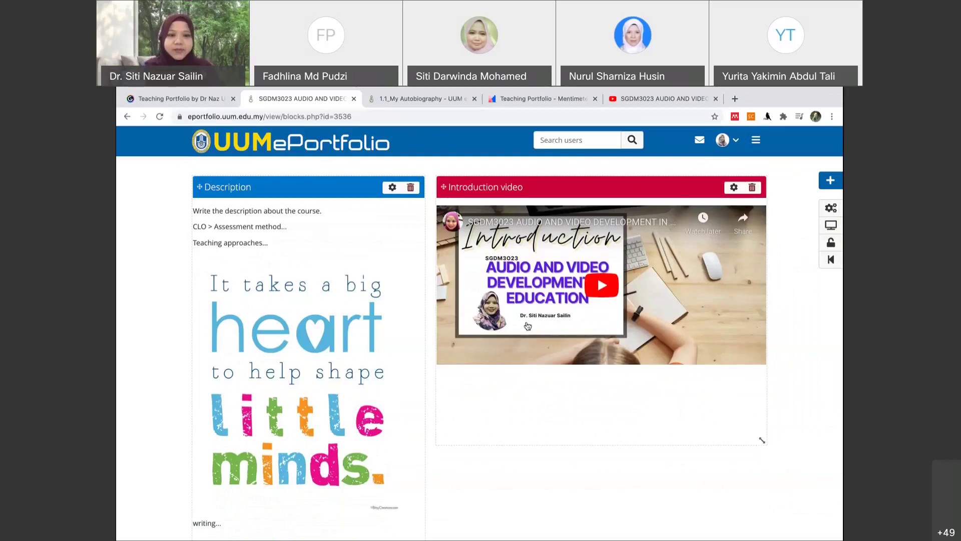
# - Add a new block at the top of the page, then find the Genially login in a new browser tab and open the creations dashboard
pyautogui.click(829, 182)
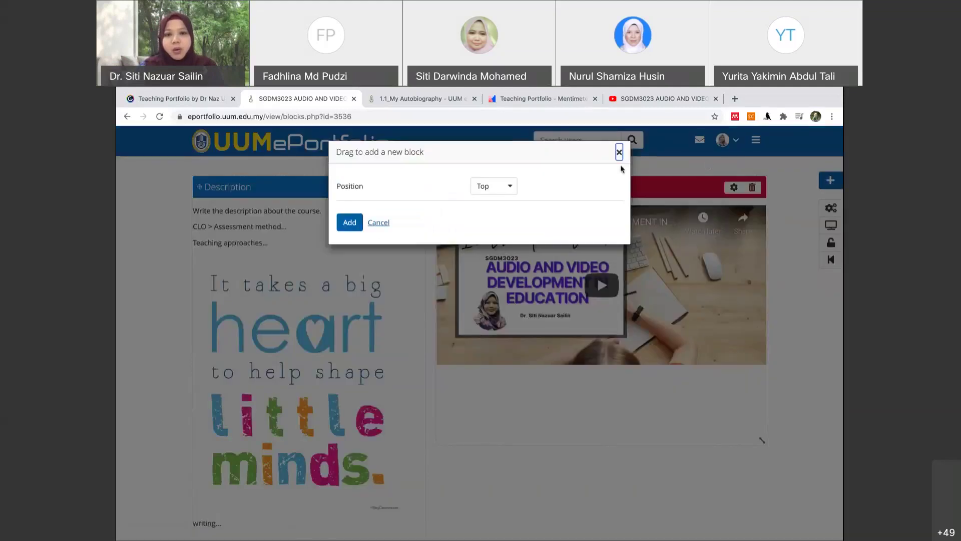
pyautogui.click(341, 228)
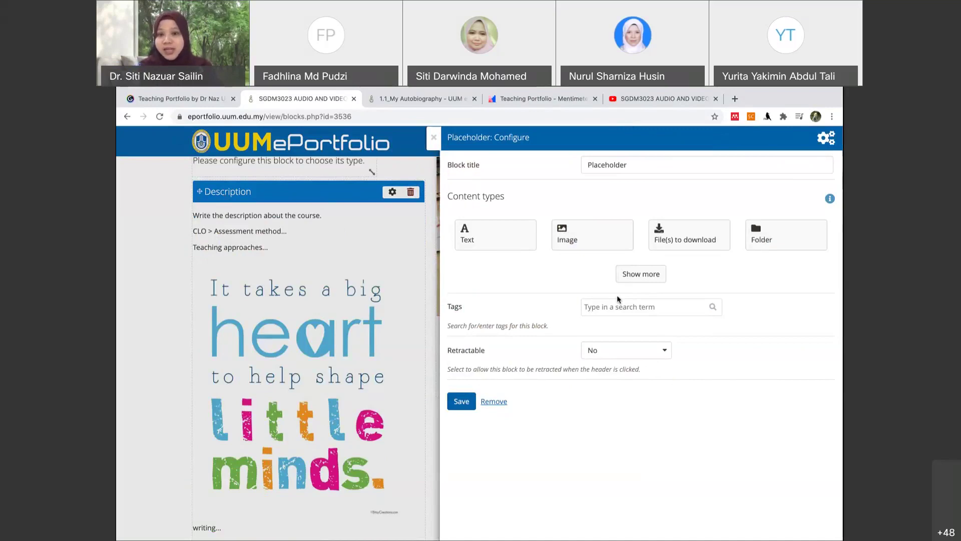
pyautogui.click(193, 100)
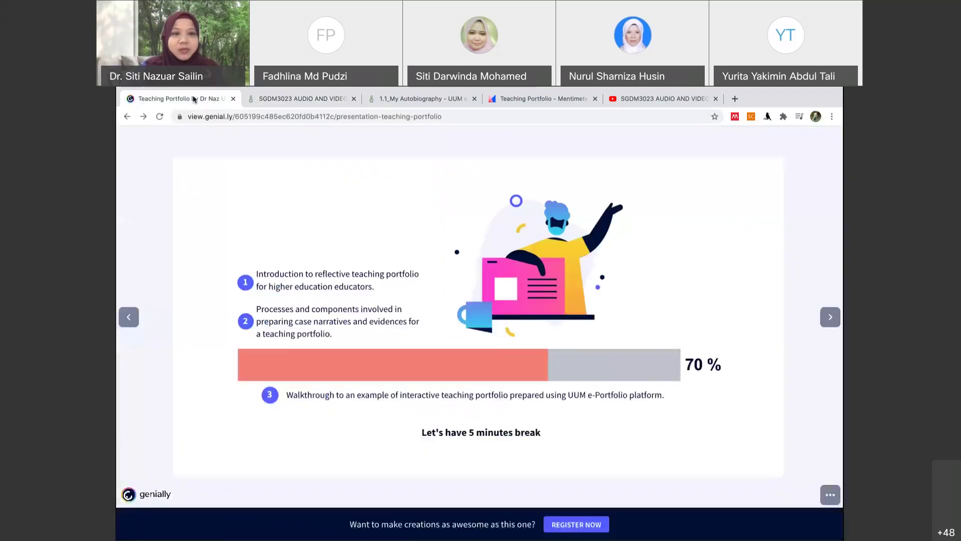
pyautogui.click(735, 99)
pyautogui.write('geniall')
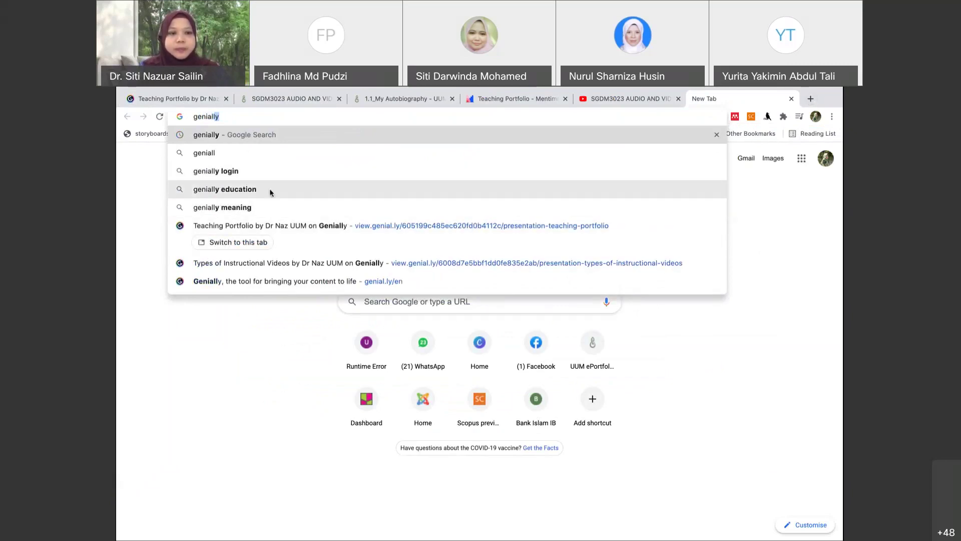
pyautogui.click(260, 172)
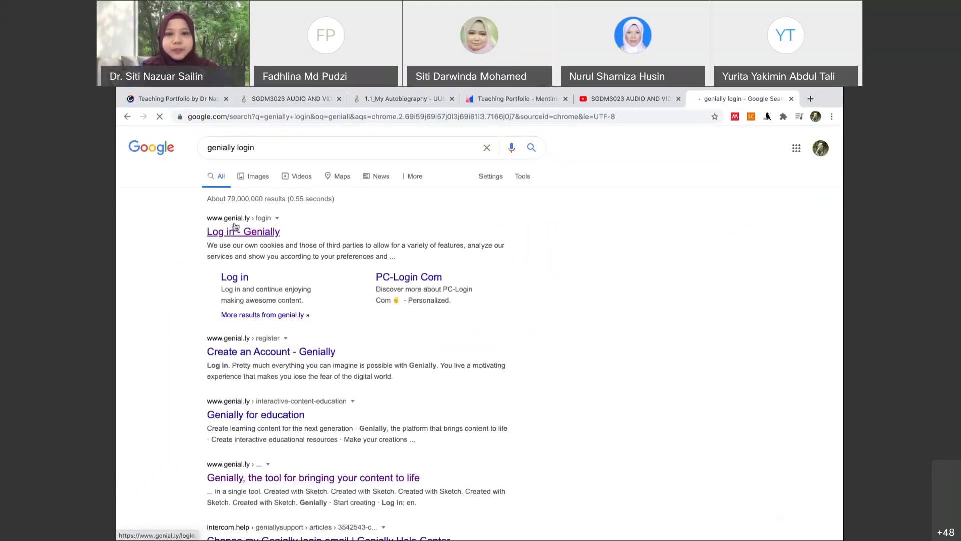
pyautogui.click(236, 232)
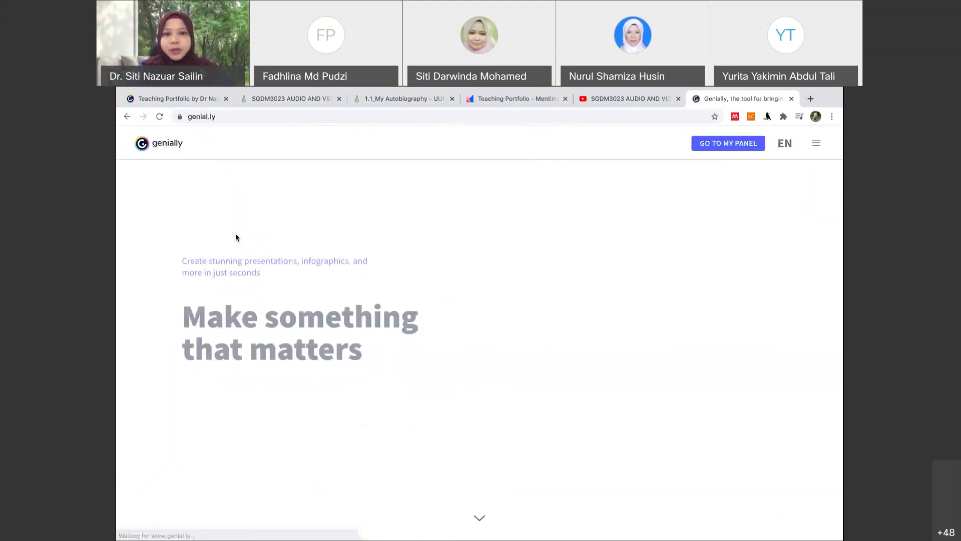
pyautogui.click(740, 147)
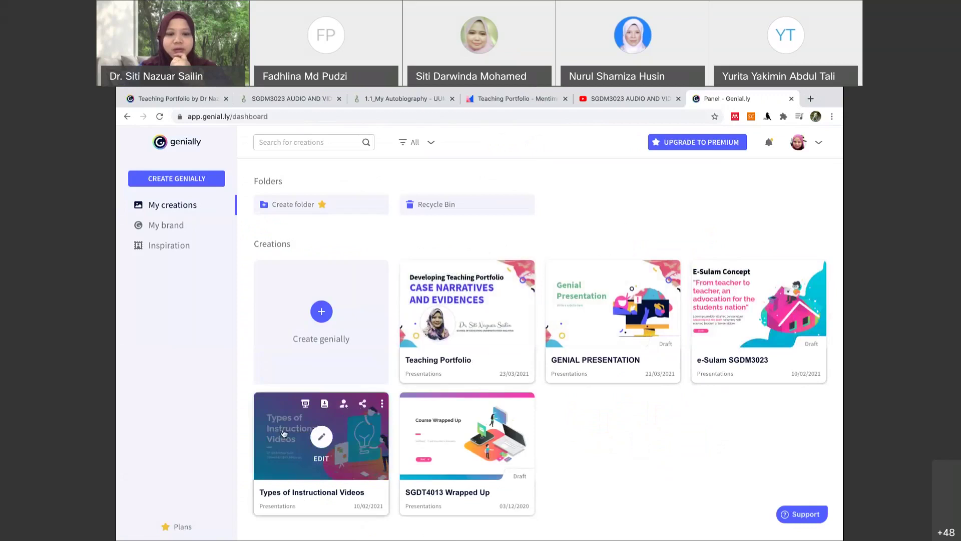
# - Copy the iframe embed code of the "Types of Instructional Videos" presentation from its sharing options
pyautogui.click(364, 404)
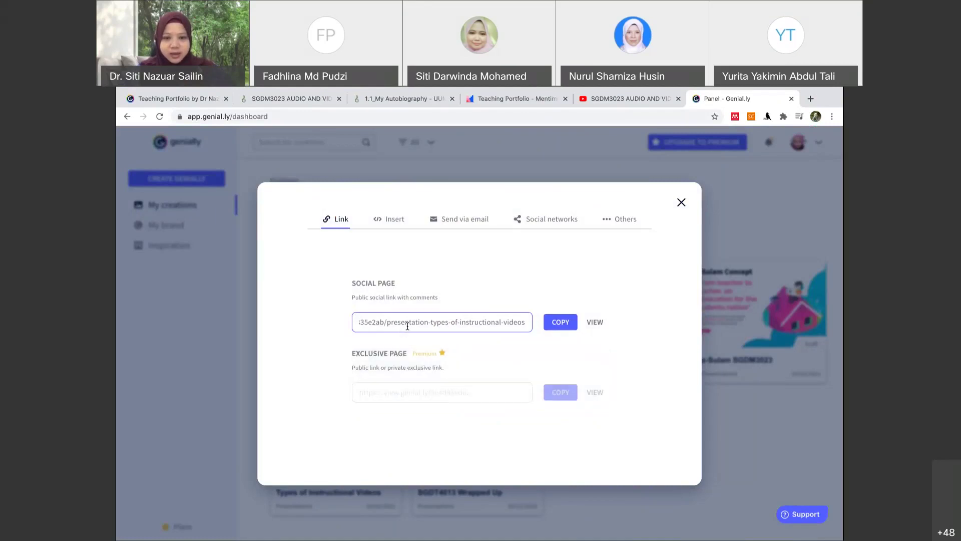
pyautogui.click(384, 221)
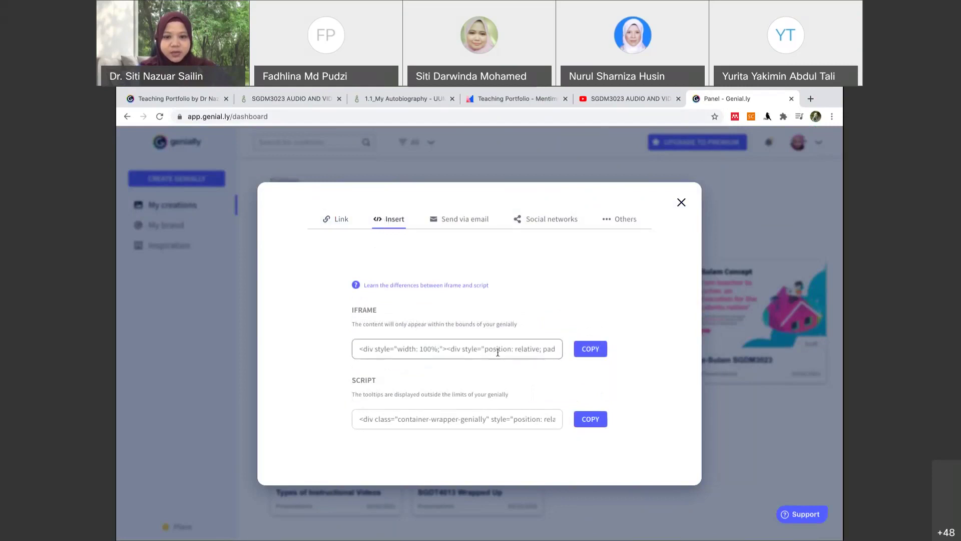
pyautogui.click(589, 349)
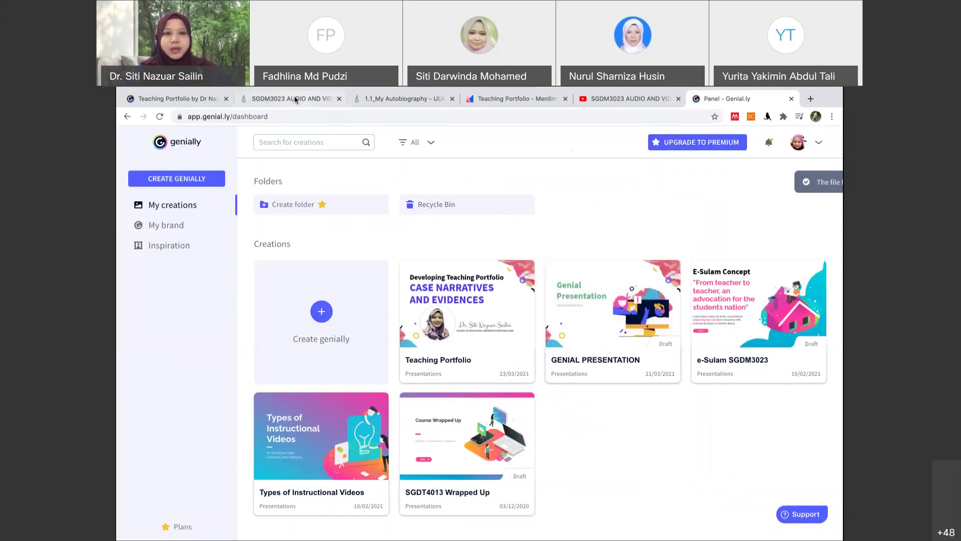
# - Try to save the new ePortfolio block as External media with the copied Genially iframe code
pyautogui.click(273, 100)
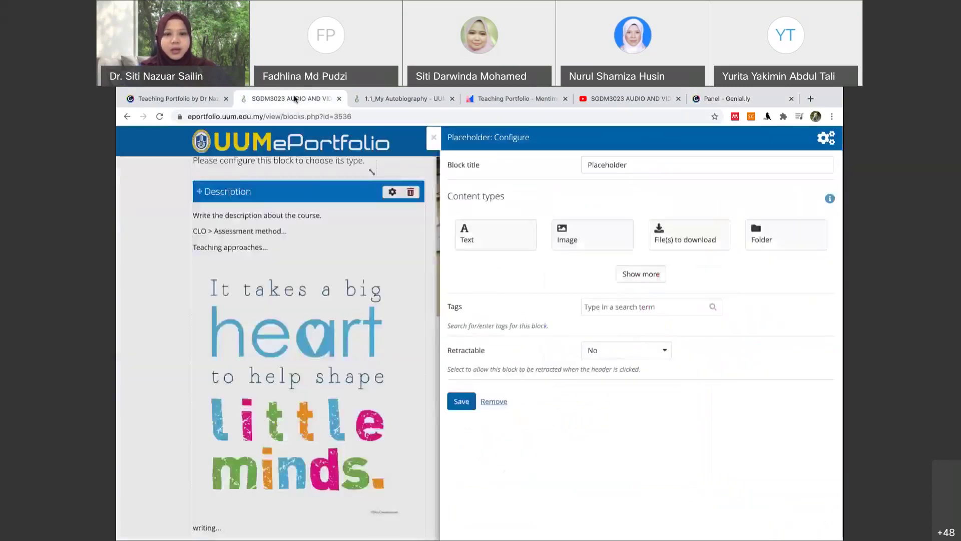
pyautogui.click(634, 275)
pyautogui.click(634, 369)
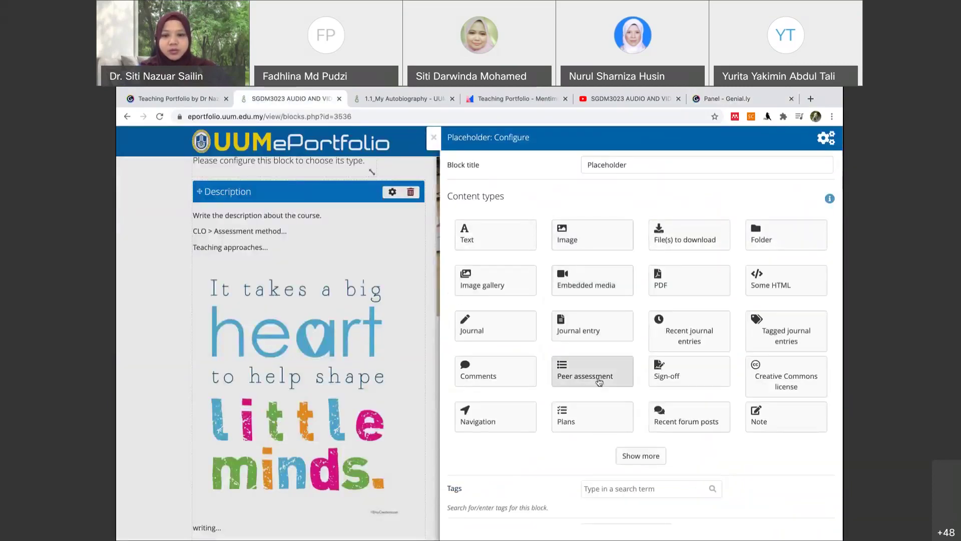
pyautogui.click(625, 456)
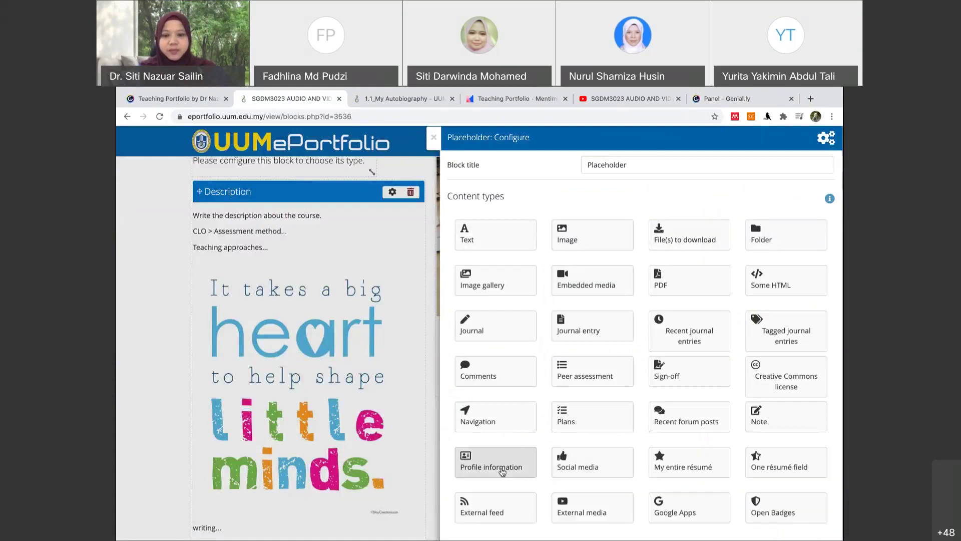
pyautogui.scroll(-1, 498, 450)
pyautogui.click(580, 459)
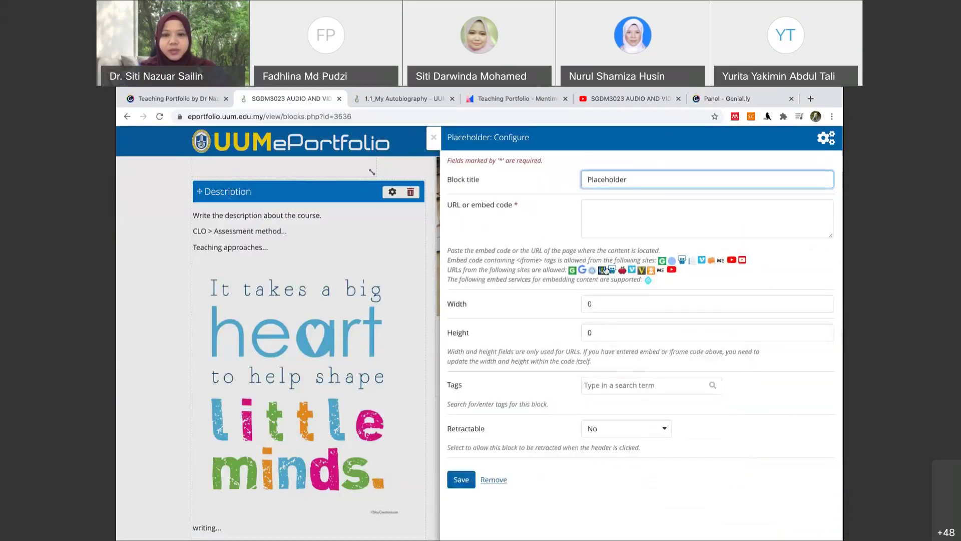
pyautogui.click(643, 221)
pyautogui.hotkey('ctrl', 'v')
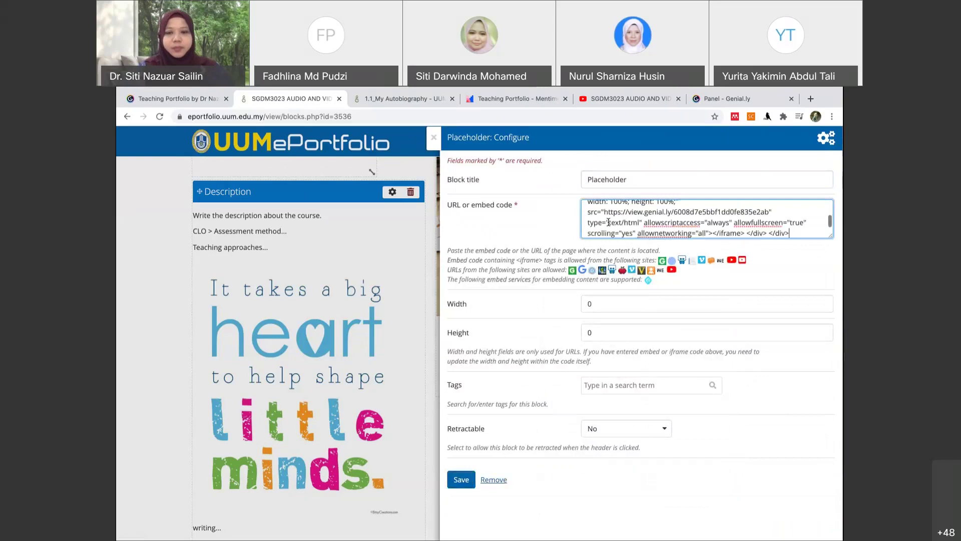
pyautogui.click(462, 480)
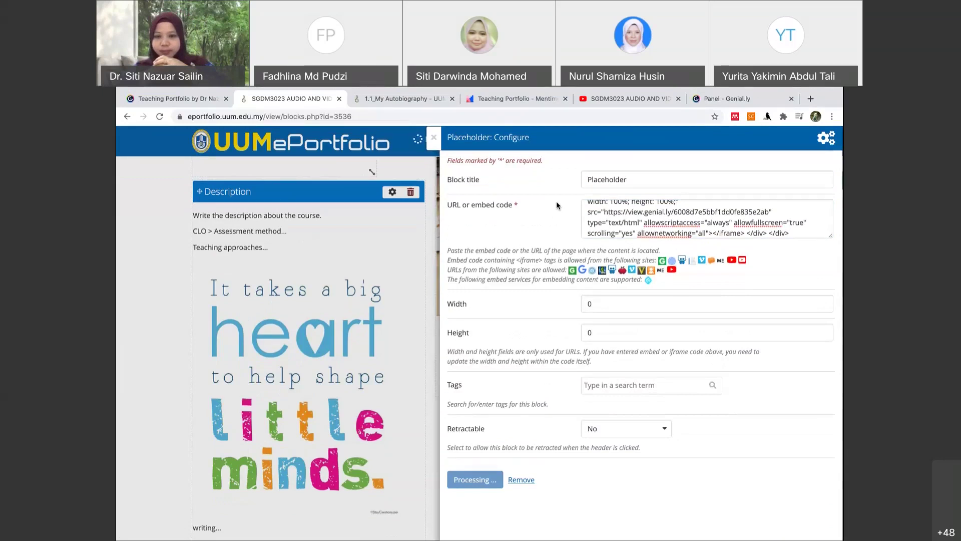
# - Review the pasted Genially embed code, then close the block's configuration and delete the block
pyautogui.click(610, 227)
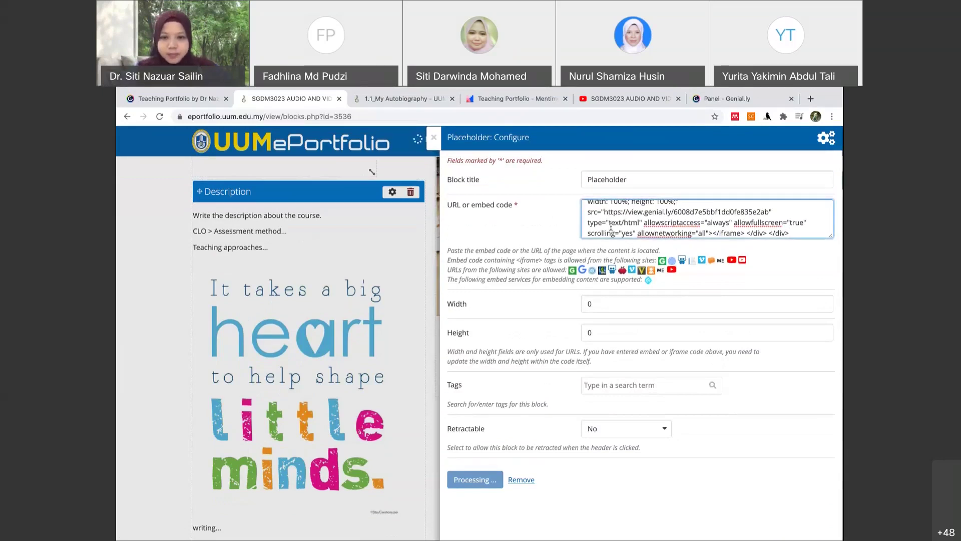
pyautogui.scroll(3, 610, 227)
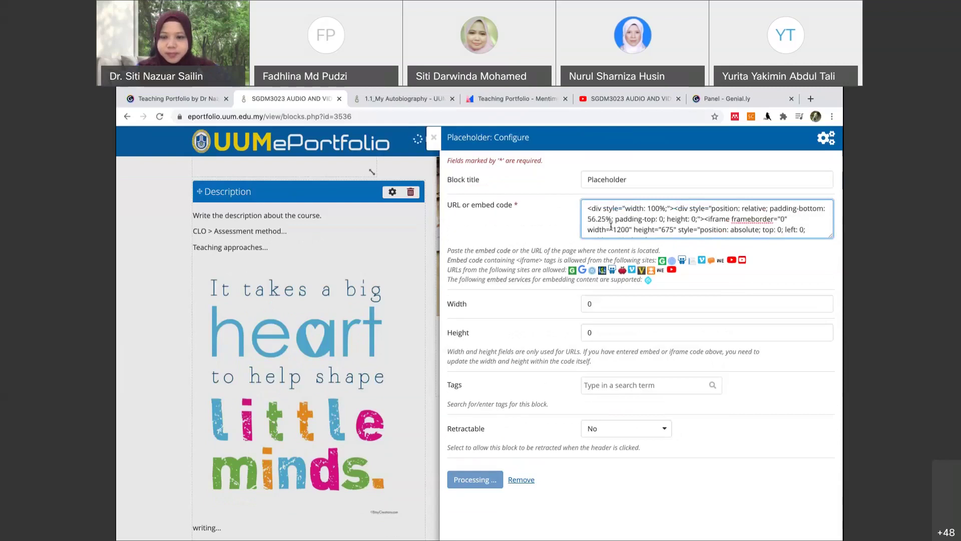
pyautogui.scroll(-3, 610, 227)
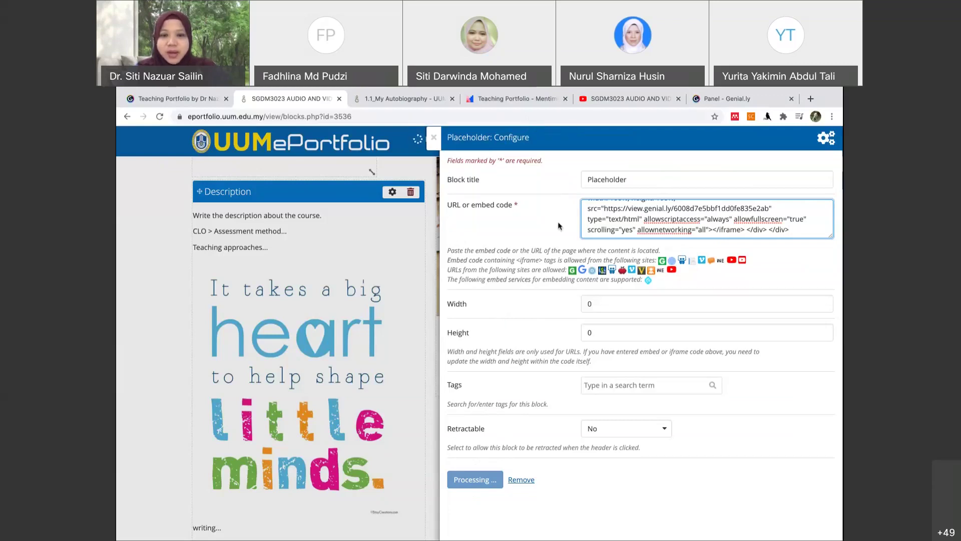
pyautogui.scroll(3, 626, 219)
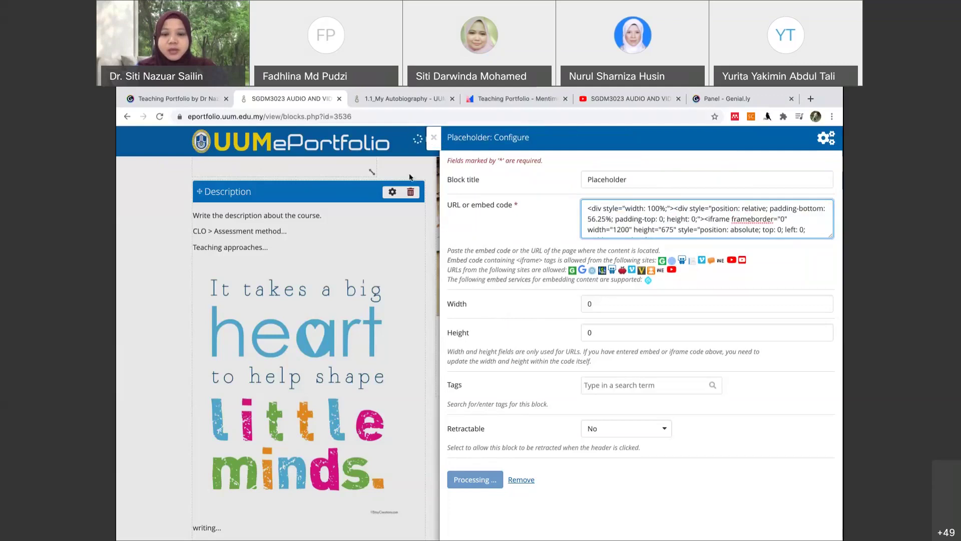
pyautogui.click(434, 140)
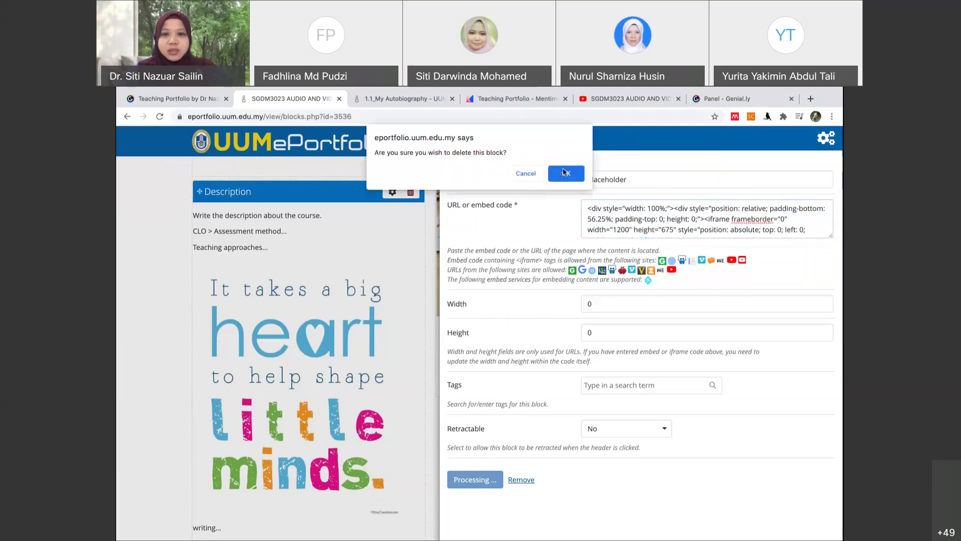
pyautogui.click(569, 174)
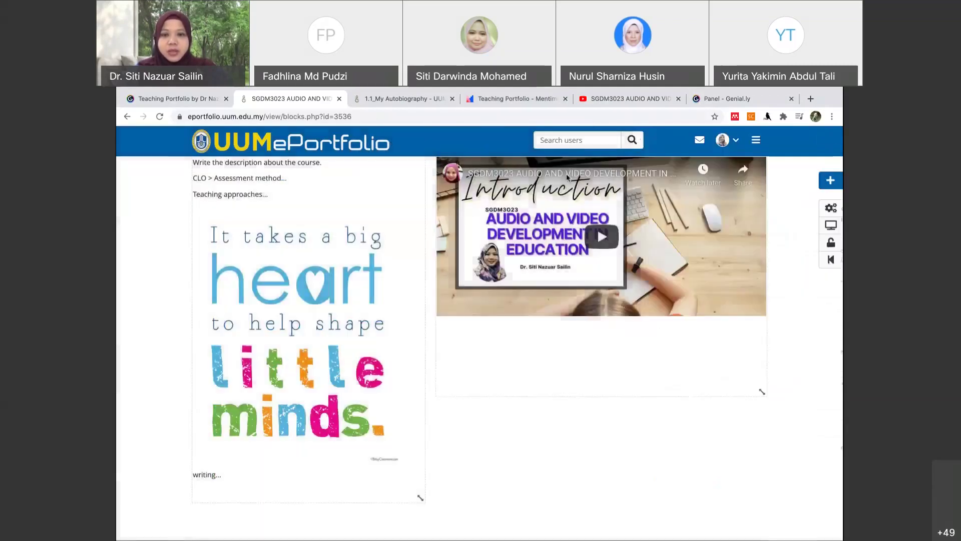
# - Add a new block at the top of the page, then copy the social page link of the "Types of Instructional Videos" presentation in Genially and return to ePortfolio
pyautogui.click(831, 181)
pyautogui.click(350, 222)
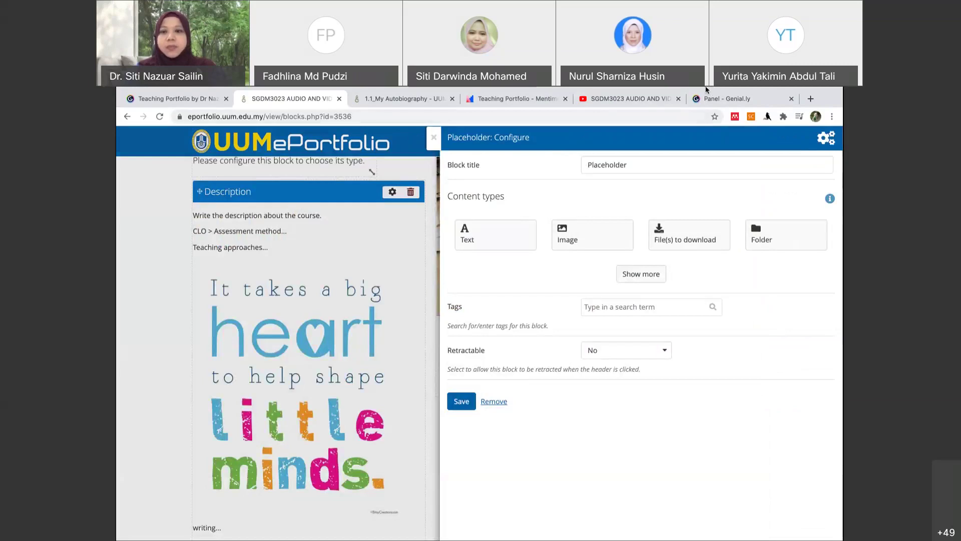
pyautogui.click(722, 100)
pyautogui.moveTo(346, 430)
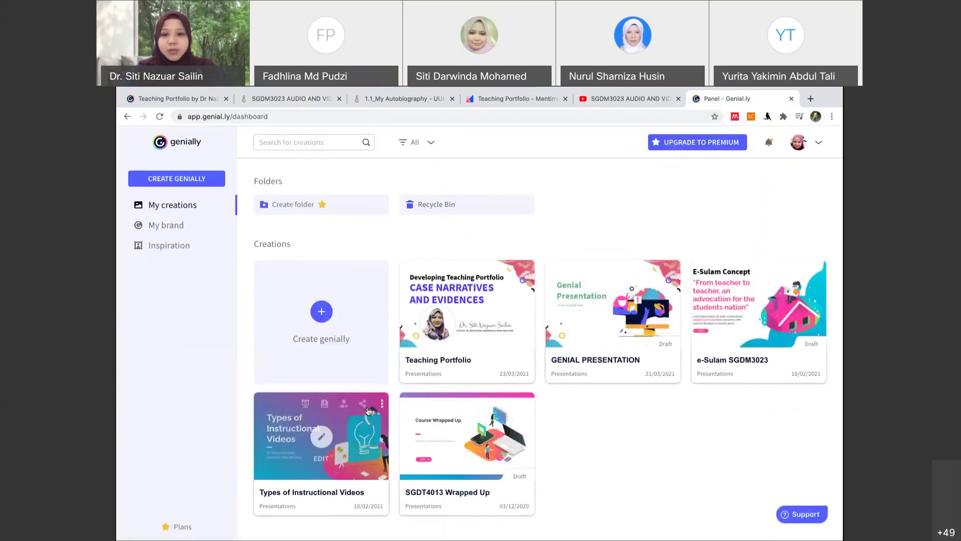
pyautogui.click(363, 404)
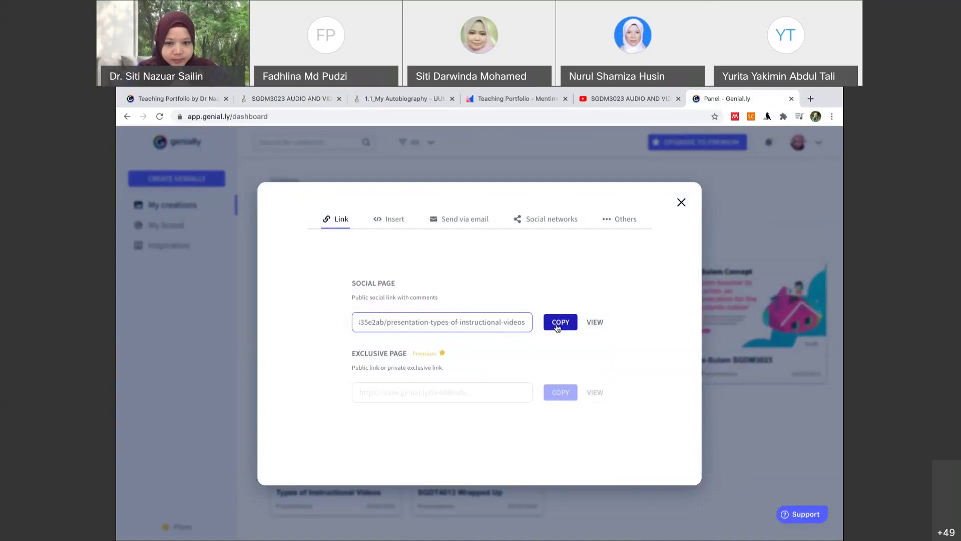
pyautogui.click(593, 323)
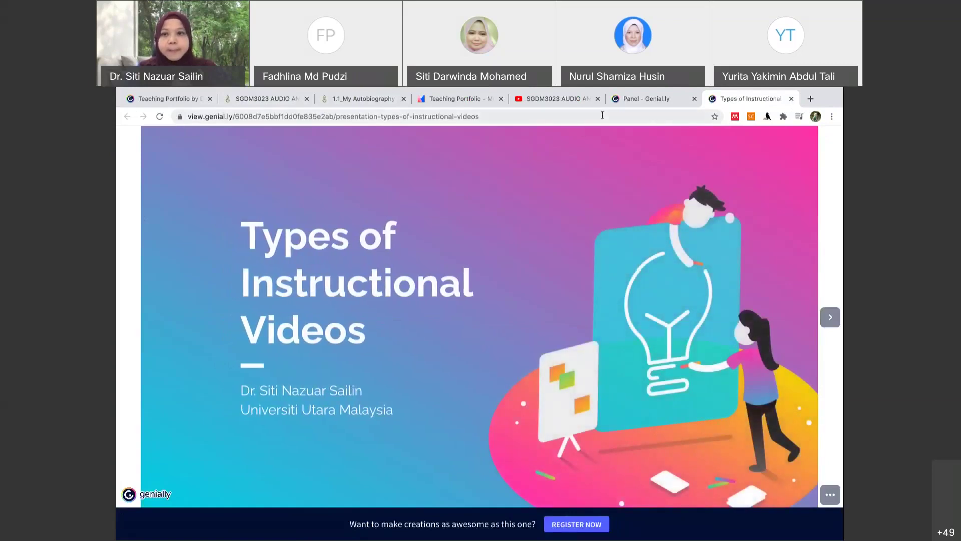
pyautogui.click(646, 99)
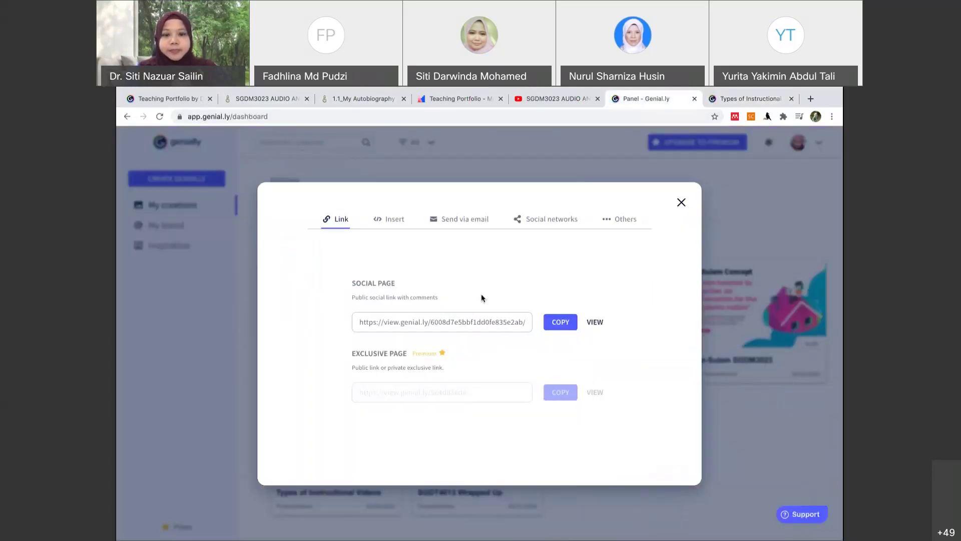
pyautogui.click(555, 322)
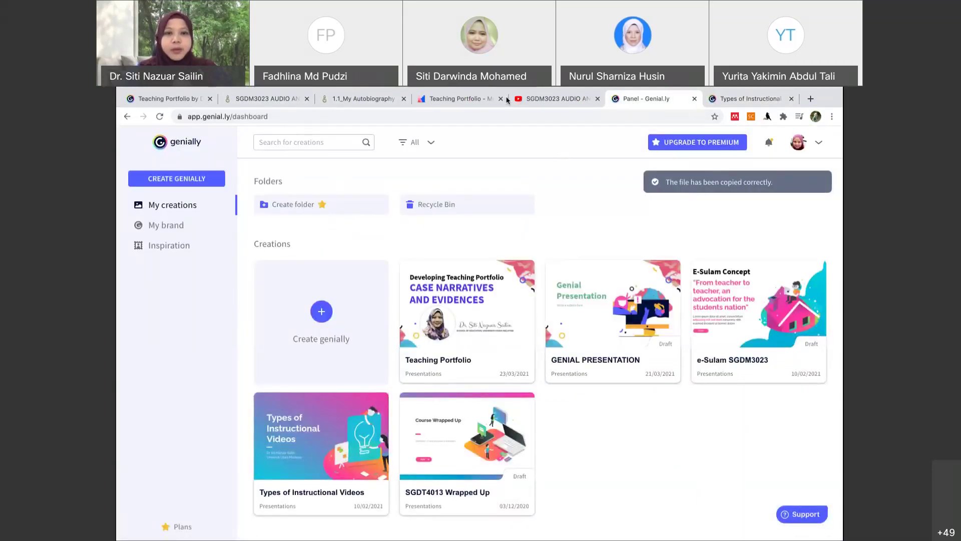
pyautogui.hotkey('ctrl', '2')
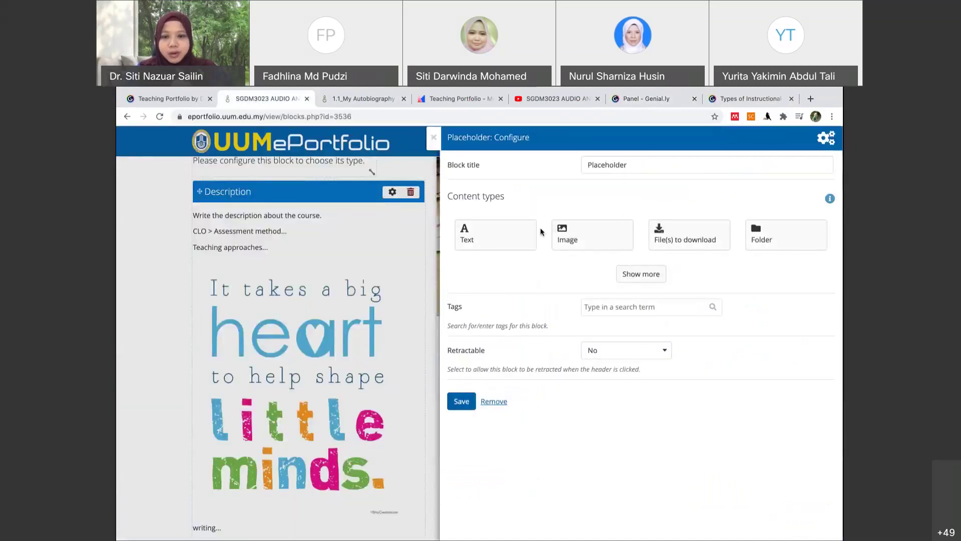
pyautogui.click(644, 275)
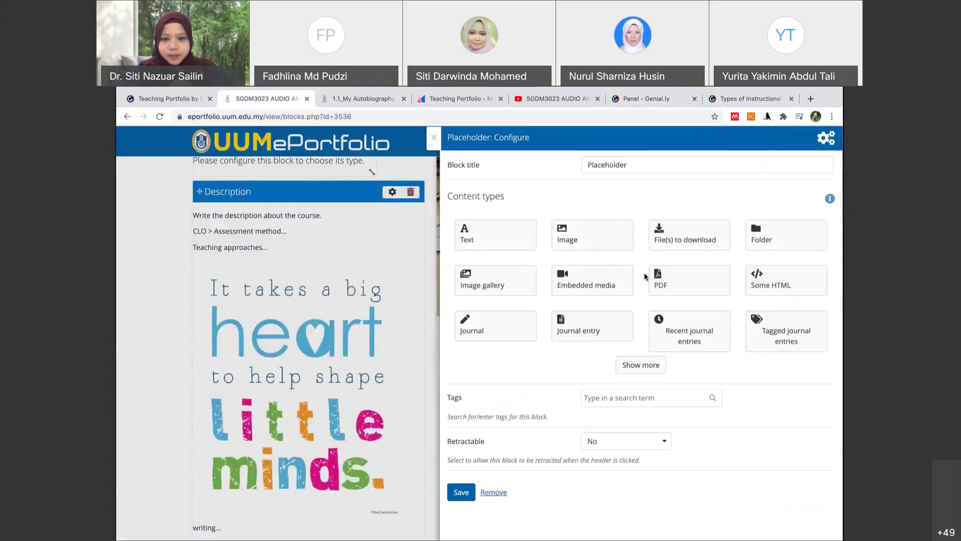
pyautogui.click(632, 365)
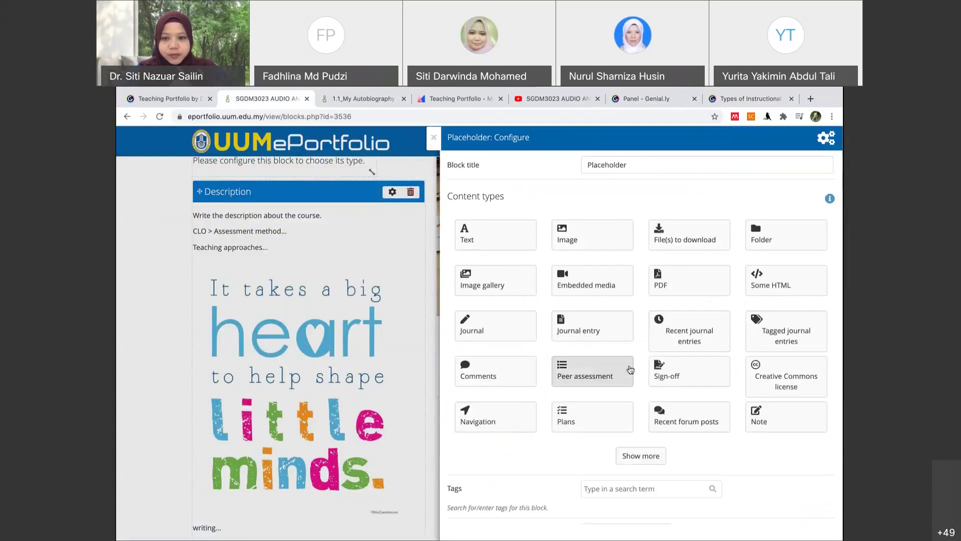
pyautogui.click(765, 288)
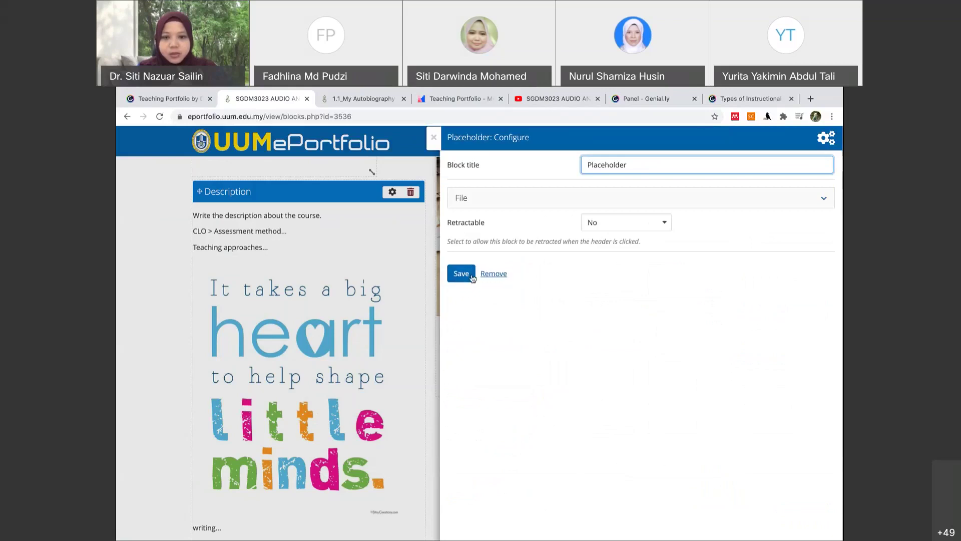
pyautogui.click(434, 137)
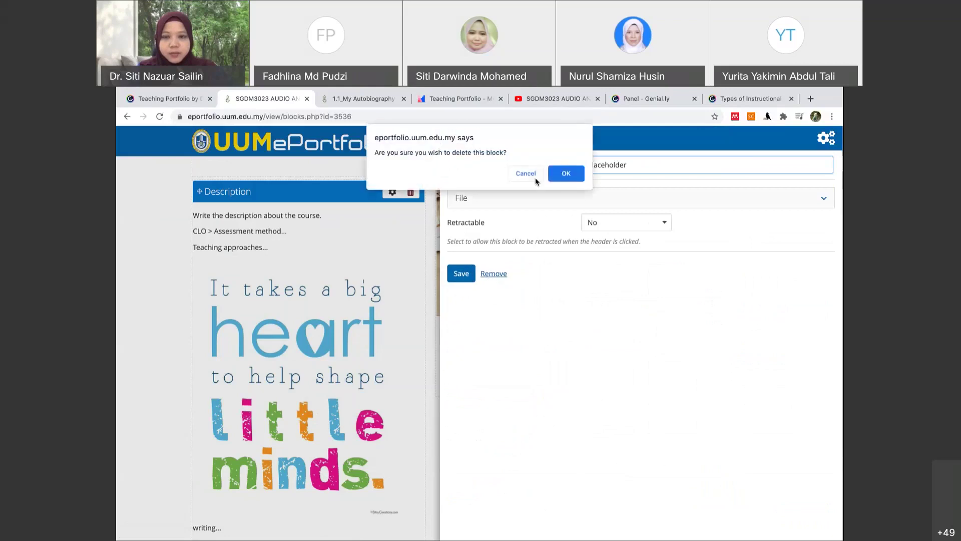
pyautogui.click(566, 173)
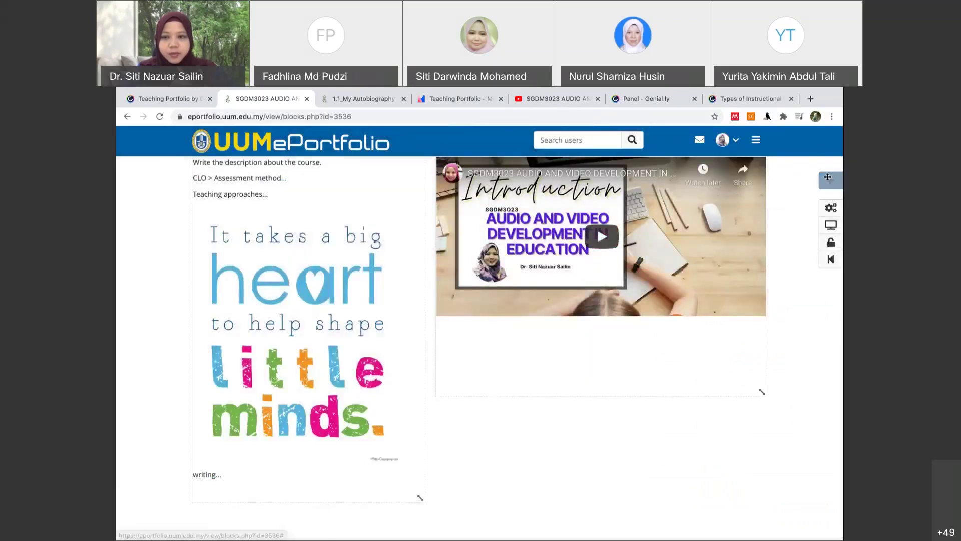
# - Add a new block at the top of the page with Text as its content type
pyautogui.click(827, 177)
pyautogui.click(350, 223)
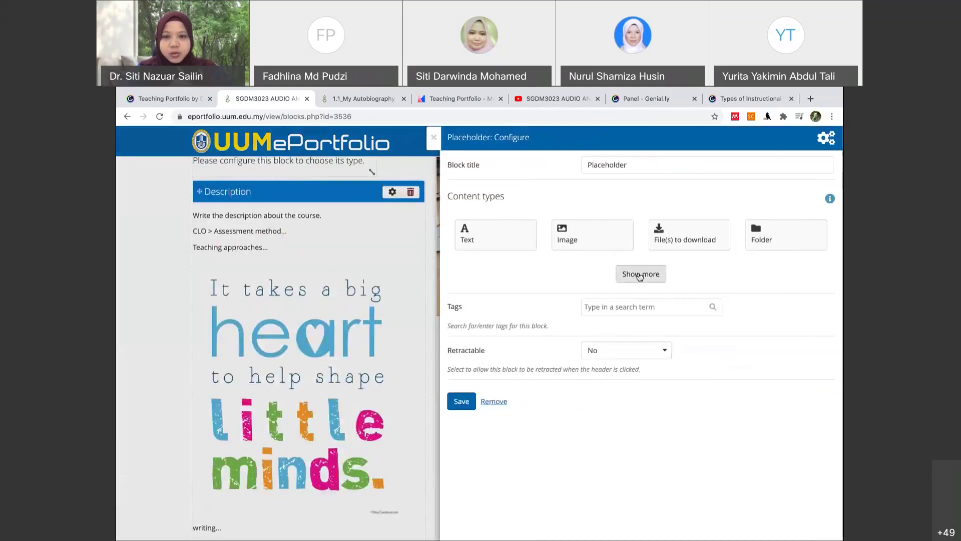
pyautogui.click(639, 274)
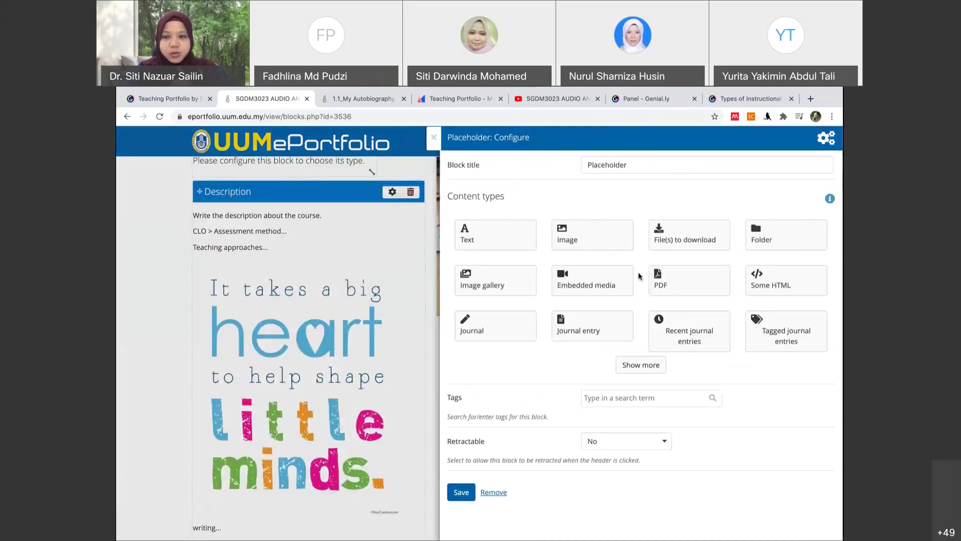
pyautogui.click(483, 230)
pyautogui.click(509, 242)
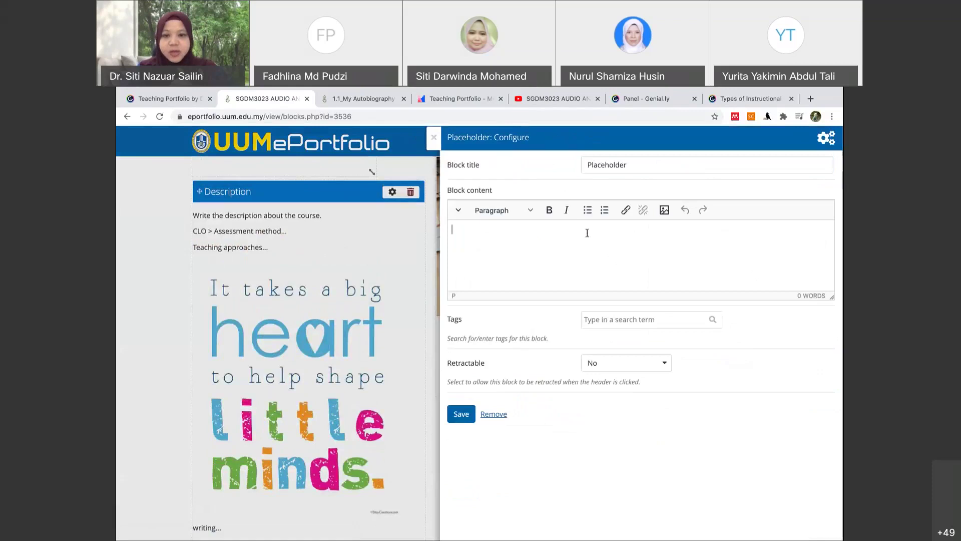
# - Insert the copied Genially presentation URL as a link in the new text block's content
pyautogui.click(626, 214)
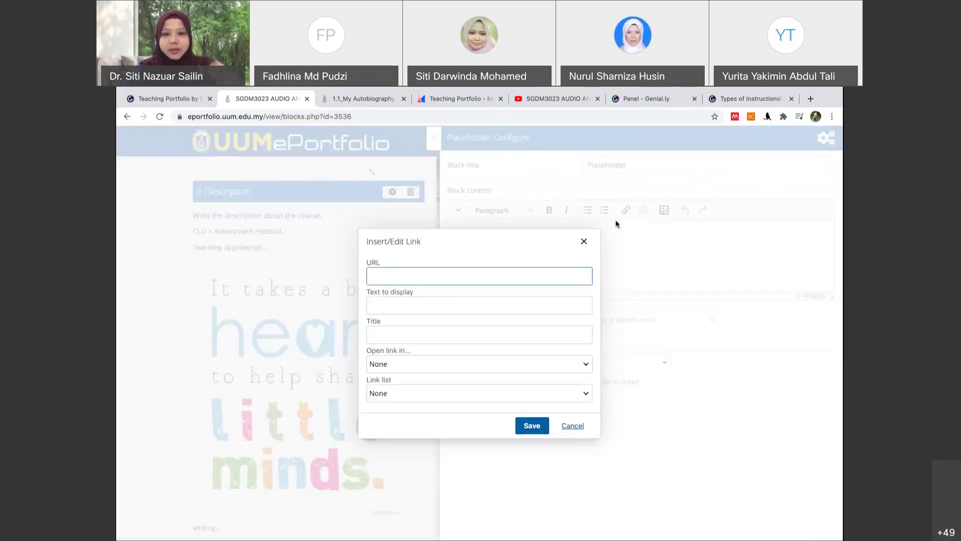
pyautogui.write('https://view.genial.ly/6008d7e5bbf1dd0fe835e2ab/presentation-types-of-instructional-videos')
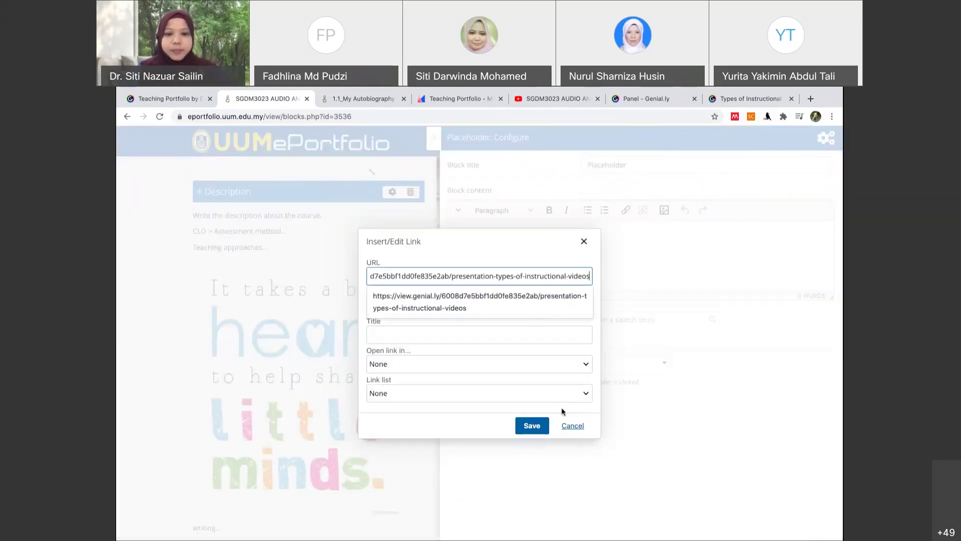
pyautogui.click(540, 429)
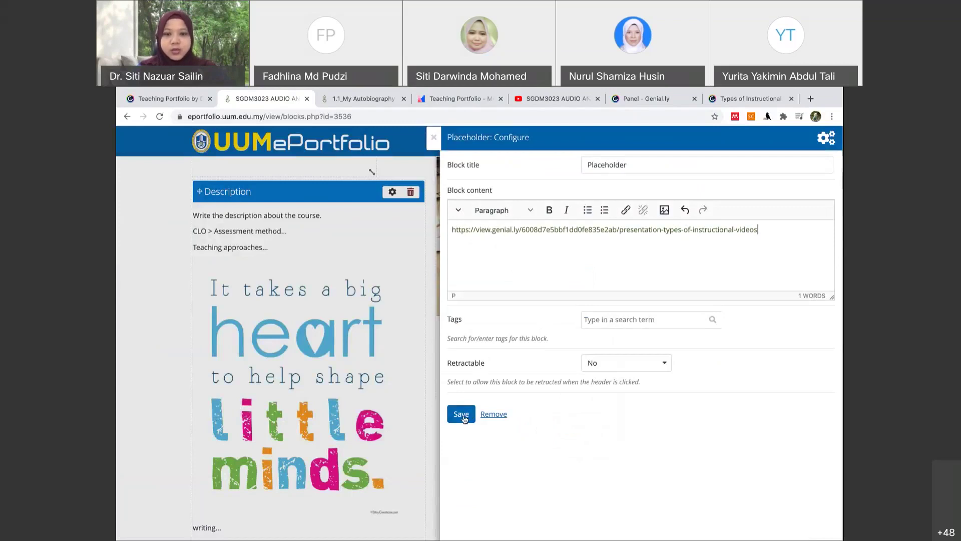
# - Save the block with the title "Interactive Slides for the T&L activities" and widen it to match the Description block
pyautogui.click(639, 159)
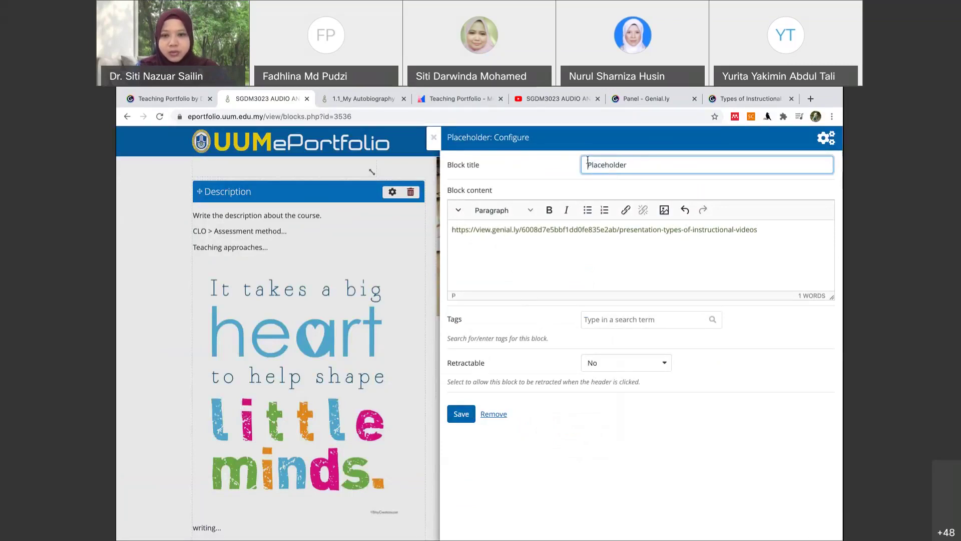
pyautogui.doubleClick(653, 167)
pyautogui.write('Inte')
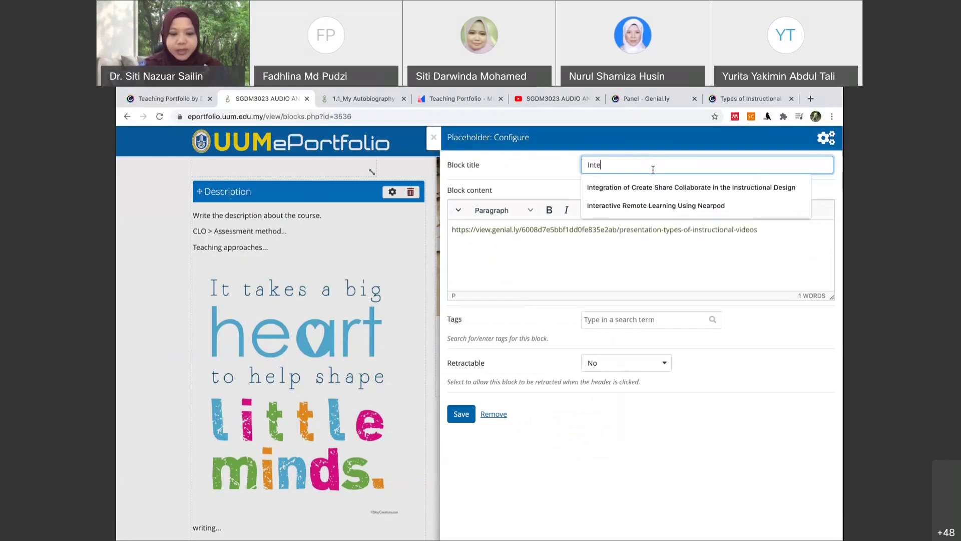
pyautogui.write('ractive Slides f')
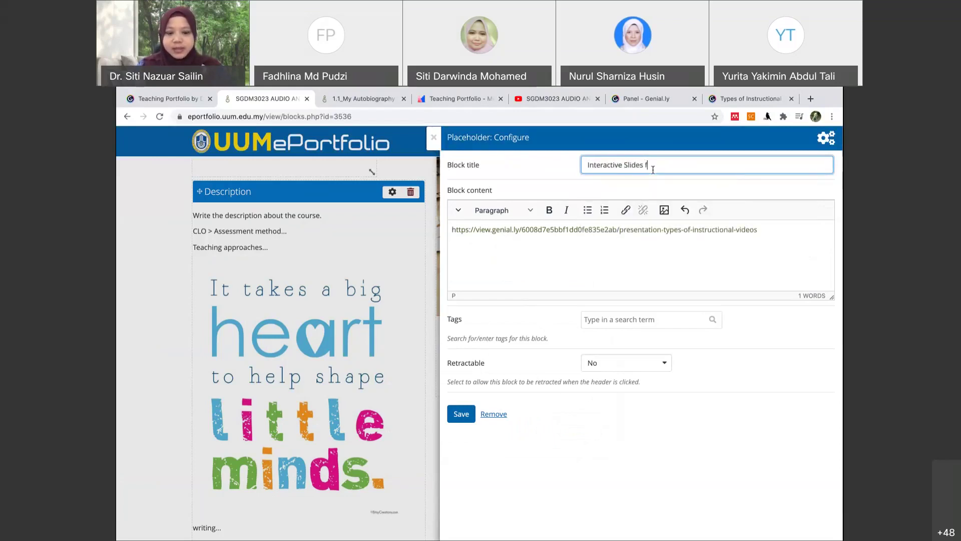
pyautogui.write('or the T&L activities')
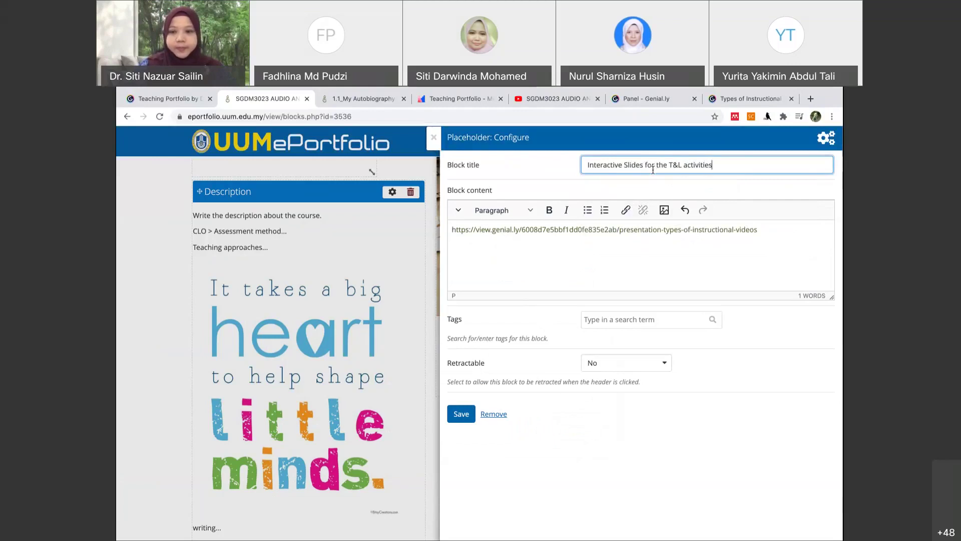
pyautogui.click(460, 414)
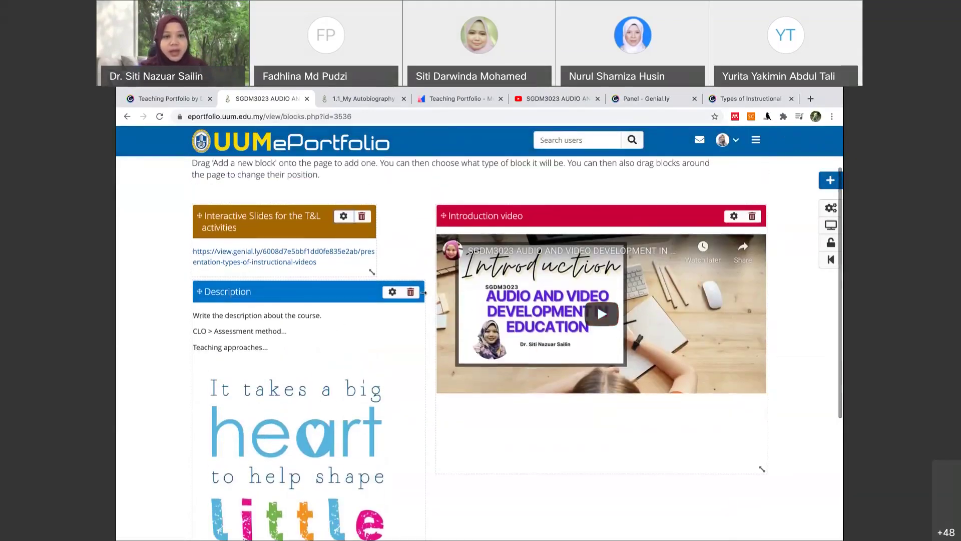
pyautogui.moveTo(372, 273); pyautogui.dragTo(387, 274)
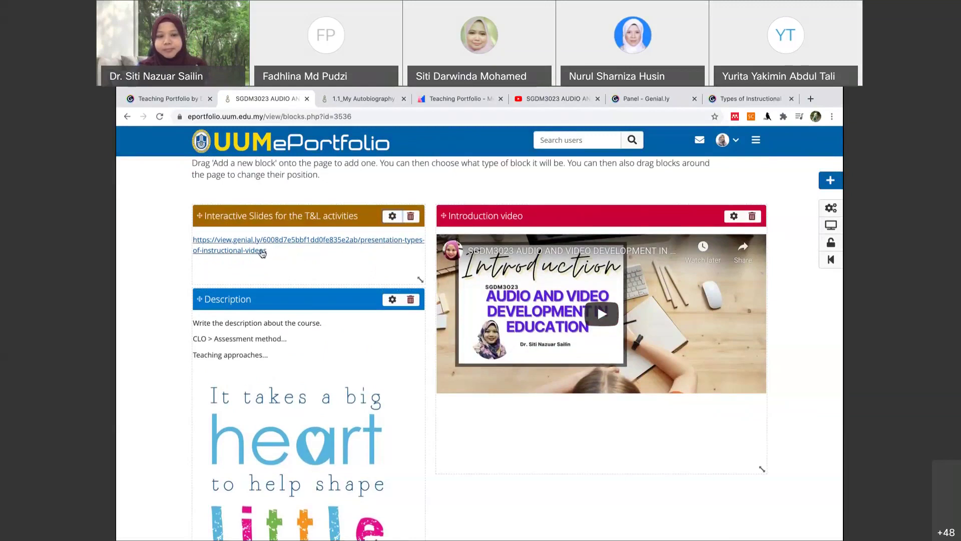
# - Add the lines "Narratives..." and "Klik here..." above the URL in the "Interactive Slides for the T&L activities" block's content
pyautogui.click(392, 217)
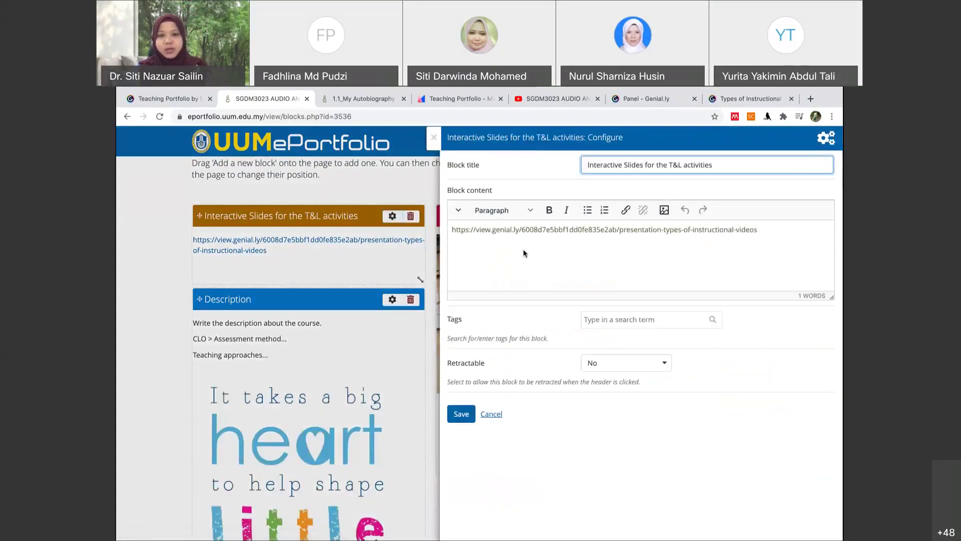
pyautogui.click(452, 230)
pyautogui.press('Return')
pyautogui.write('In')
pyautogui.press('BackSpace')
pyautogui.press('BackSpace')
pyautogui.press('BackSpace')
pyautogui.press('BackSpace')
pyautogui.press('BackSpace')
pyautogui.press('BackSpace')
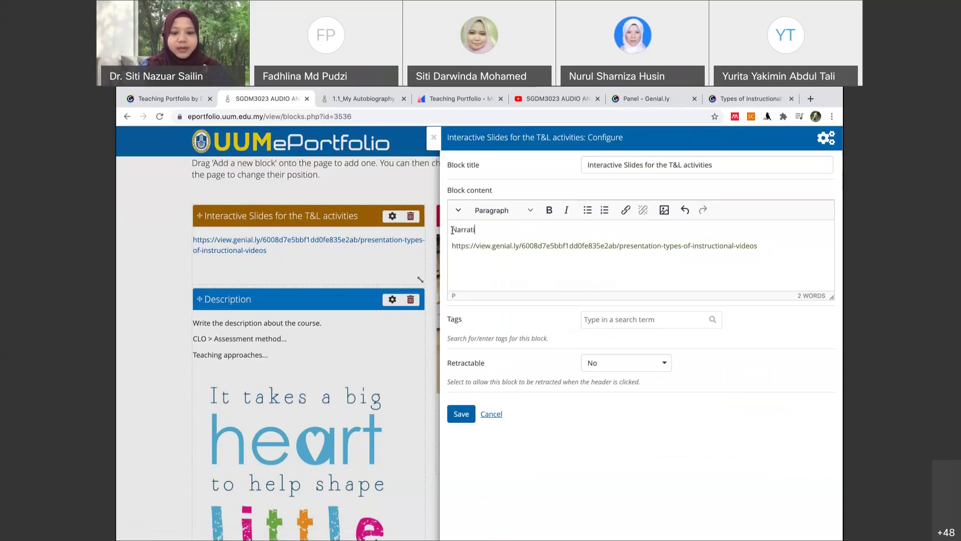
pyautogui.press('Return')
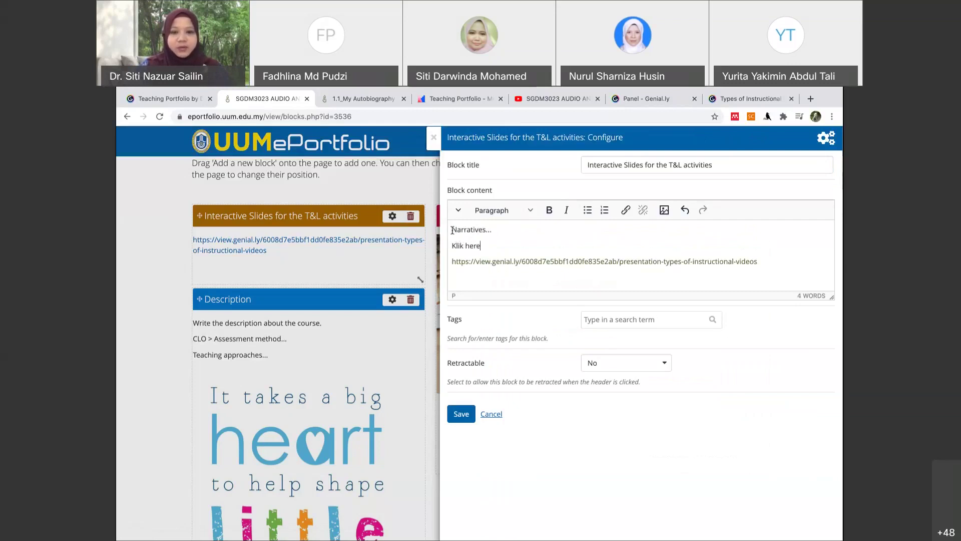
# - Link the words "Klik here" to the copied Genially presentation URL
pyautogui.moveTo(453, 246); pyautogui.dragTo(479, 246)
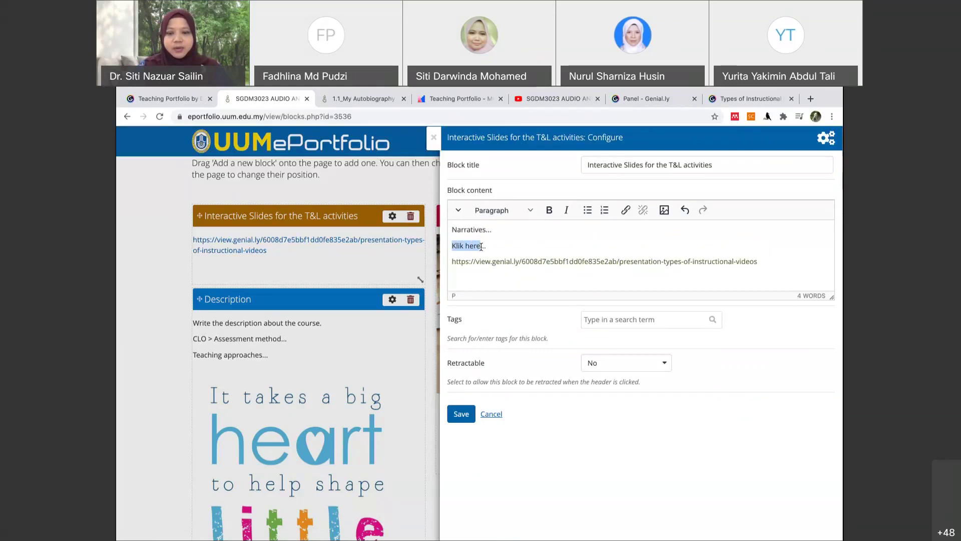
pyautogui.click(626, 210)
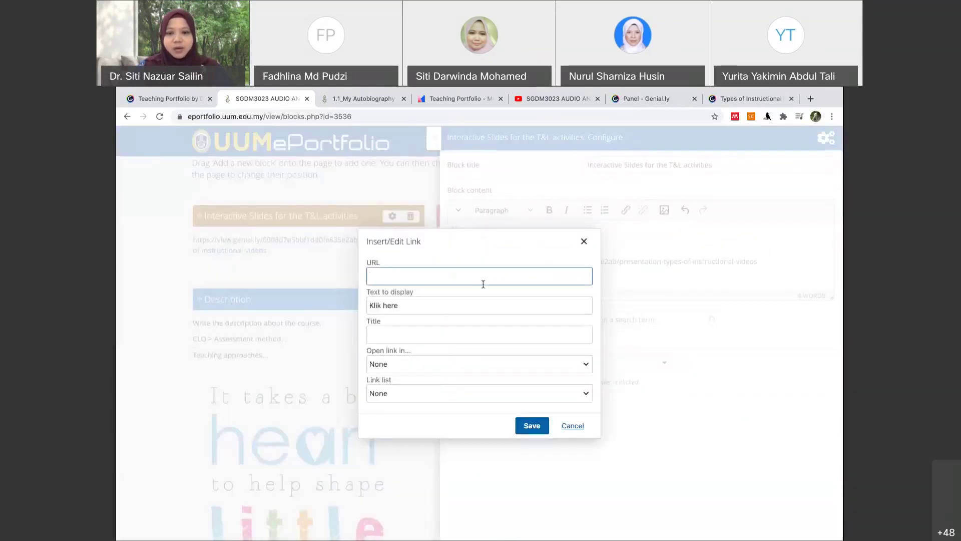
pyautogui.write('https://view.genial.ly/6008d7e5bbf1dd0fe835e2ab/presentation-types-of-instructional-videos')
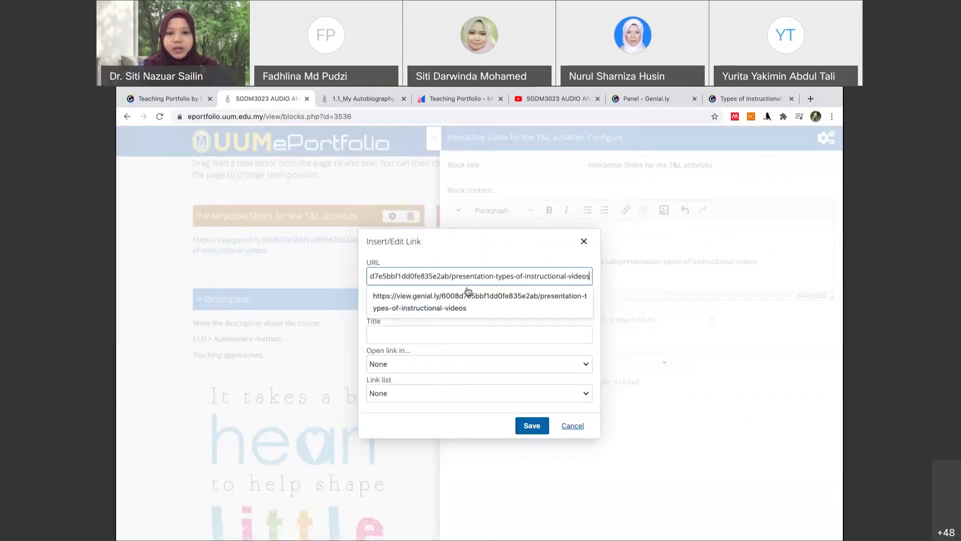
pyautogui.click(532, 425)
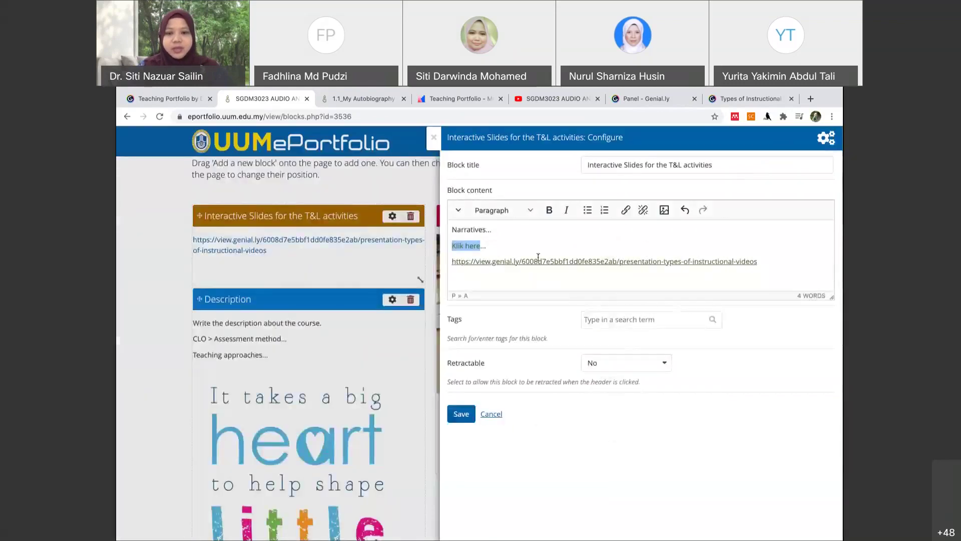
# - Delete the bare Genially URL line from the block content and save the block
pyautogui.tripleClick(762, 263)
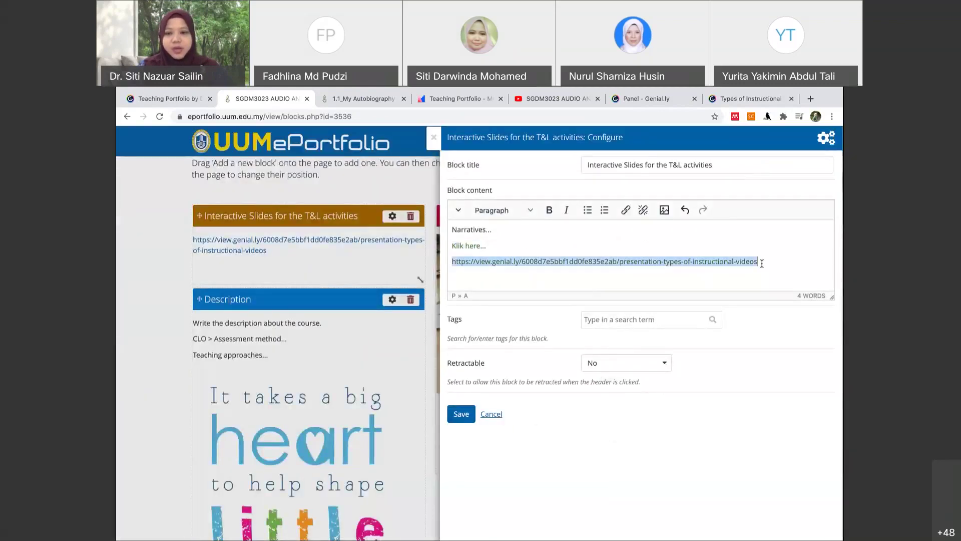
pyautogui.press('BackSpace')
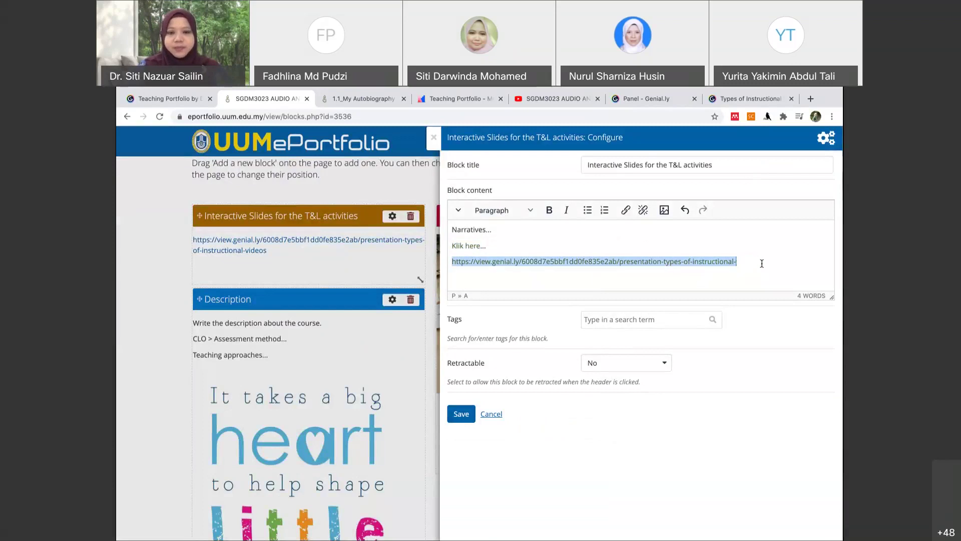
pyautogui.moveTo(751, 262); pyautogui.dragTo(455, 266)
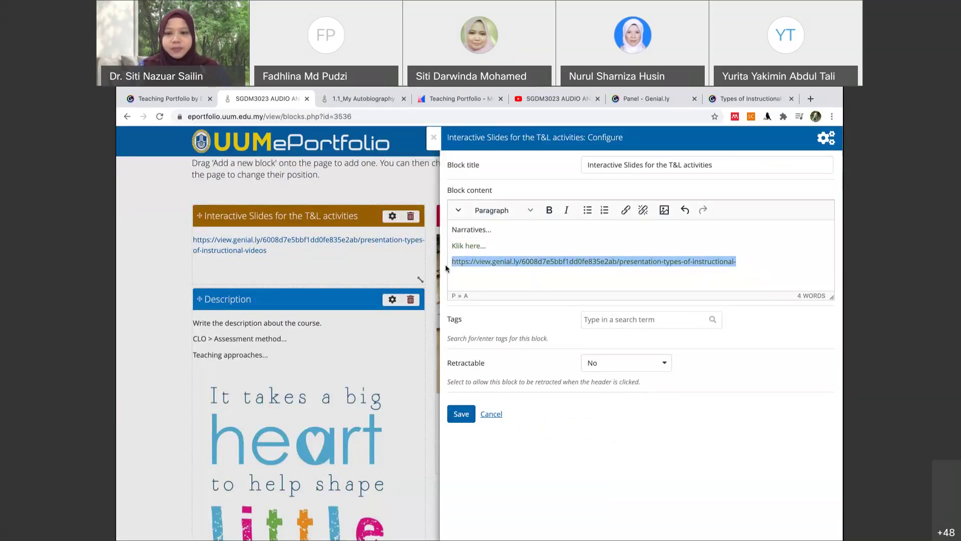
pyautogui.press('BackSpace')
pyautogui.click(467, 416)
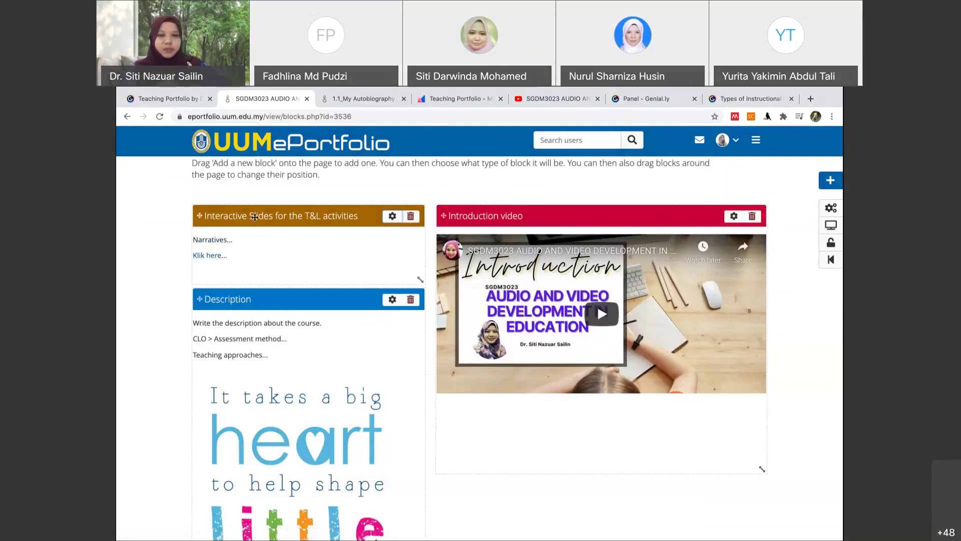
# - Move the "Interactive Slides for the T&L activities" block directly below the Introduction video block
pyautogui.moveTo(255, 217); pyautogui.dragTo(504, 506)
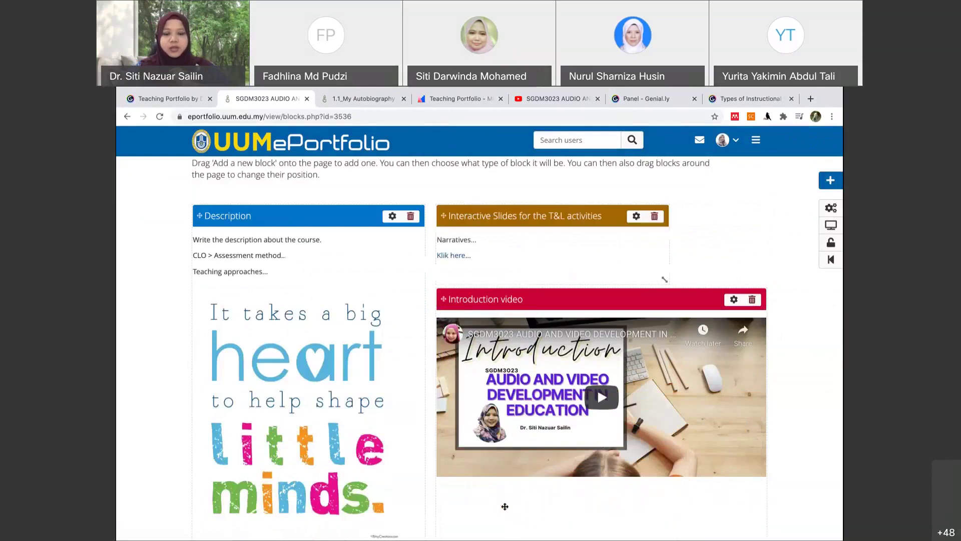
pyautogui.scroll(-1, 504, 506)
pyautogui.scroll(1, 506, 507)
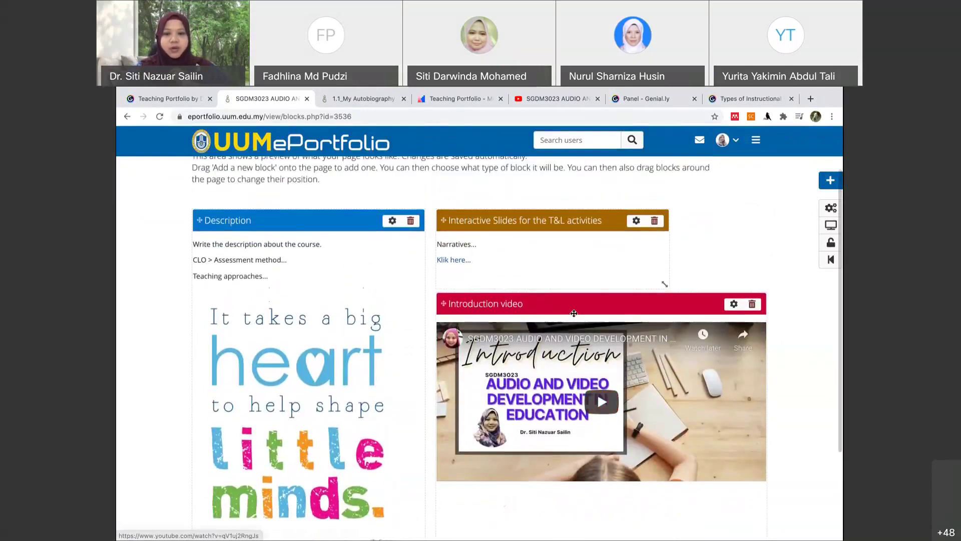
pyautogui.moveTo(567, 219); pyautogui.dragTo(574, 403)
pyautogui.scroll(1, 569, 483)
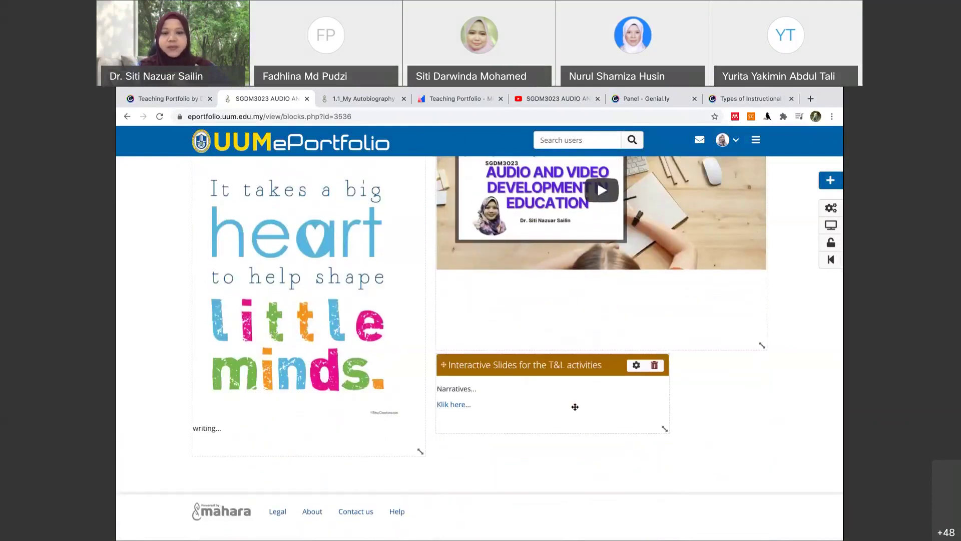
pyautogui.scroll(2, 575, 403)
pyautogui.scroll(1, 574, 406)
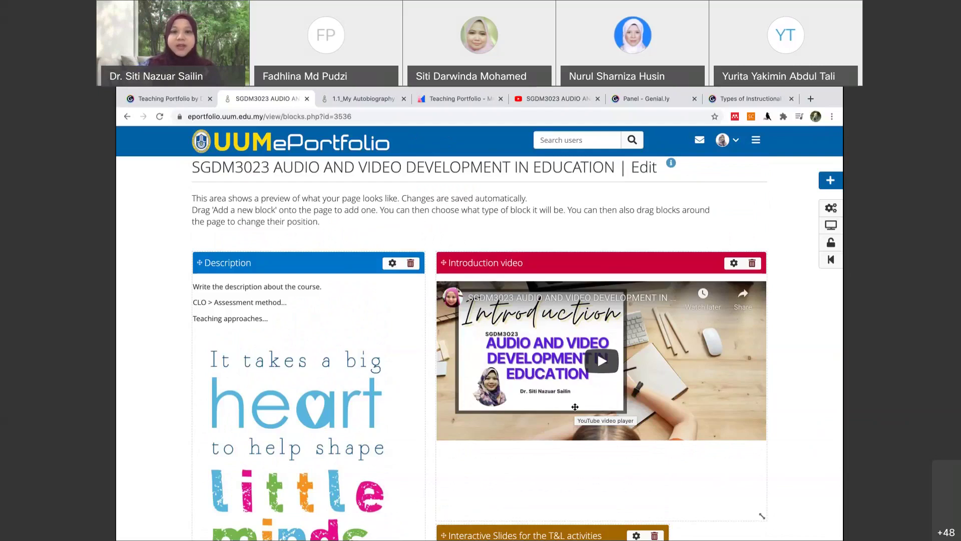
# - Enlarge the "Interactive Slides for the T&L activities" block to match the width of the Introduction video block
pyautogui.scroll(-3, 575, 406)
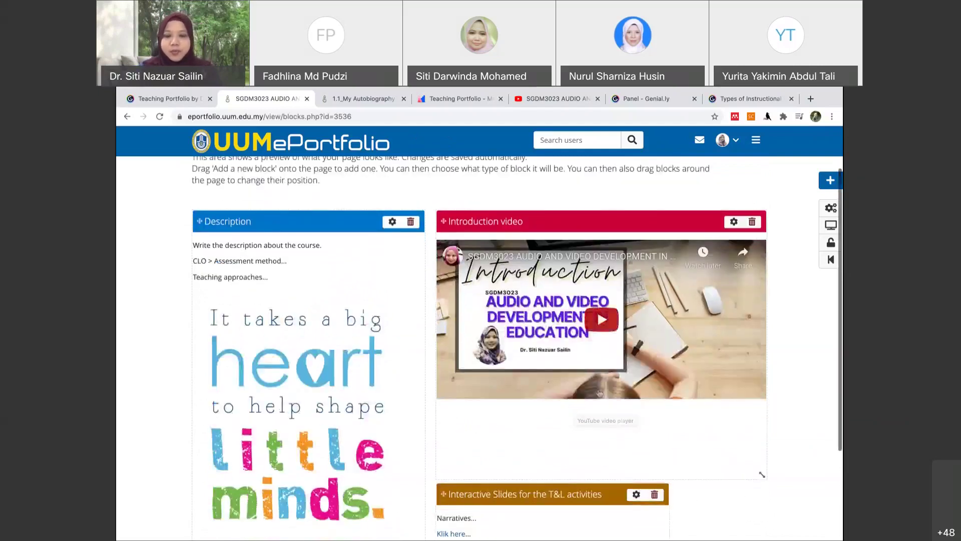
pyautogui.scroll(-1, 685, 485)
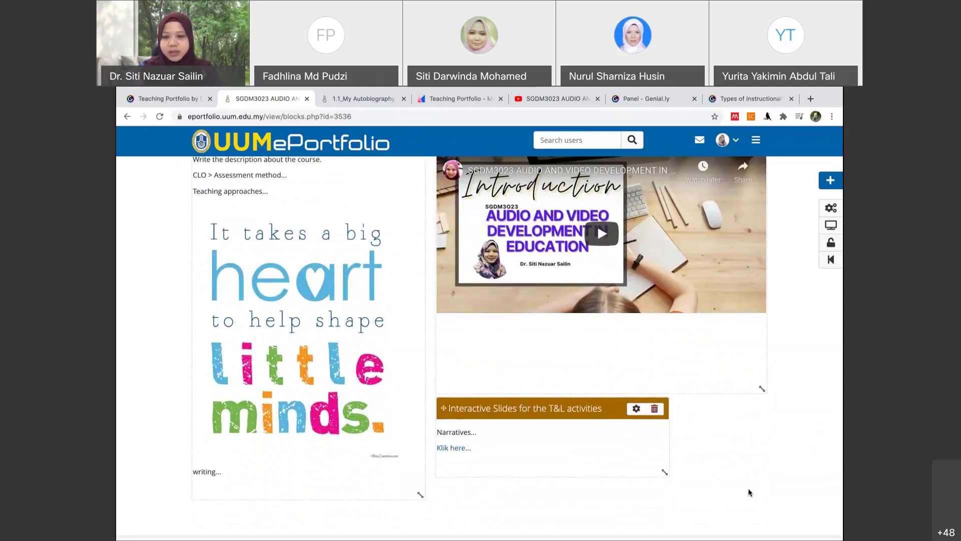
pyautogui.moveTo(666, 473); pyautogui.dragTo(763, 506)
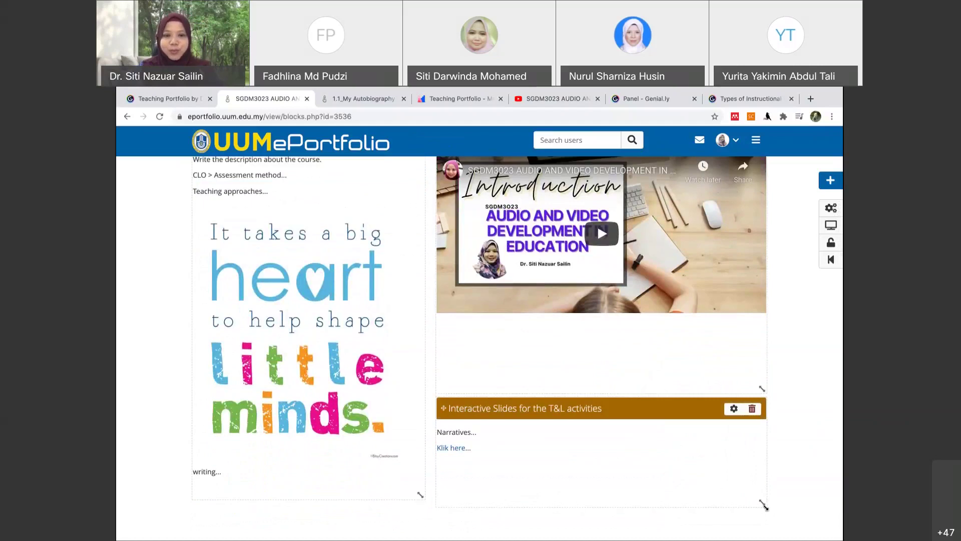
pyautogui.scroll(3, 763, 507)
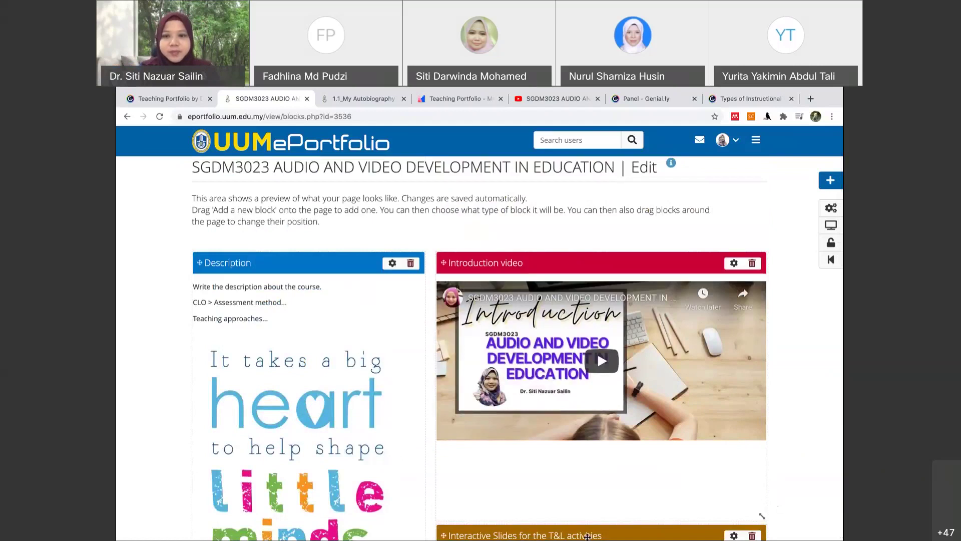
pyautogui.scroll(1, 651, 326)
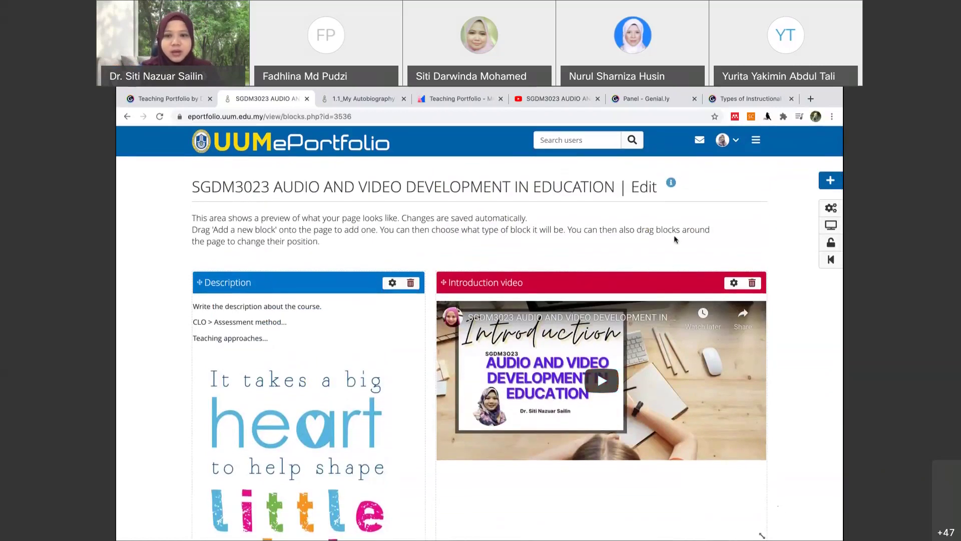
# - Add a new block at the top of the page with the Image content type and open its image file selection
pyautogui.click(828, 181)
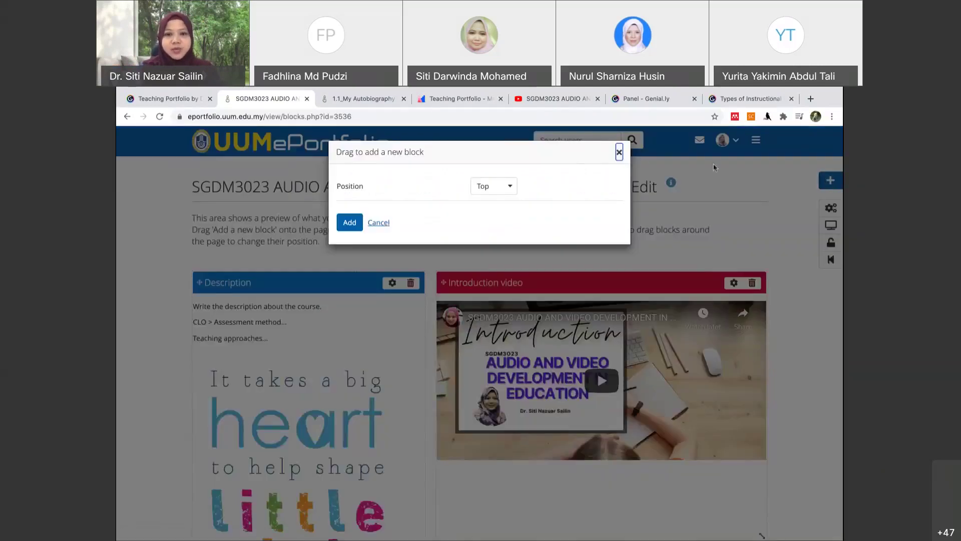
pyautogui.click(349, 222)
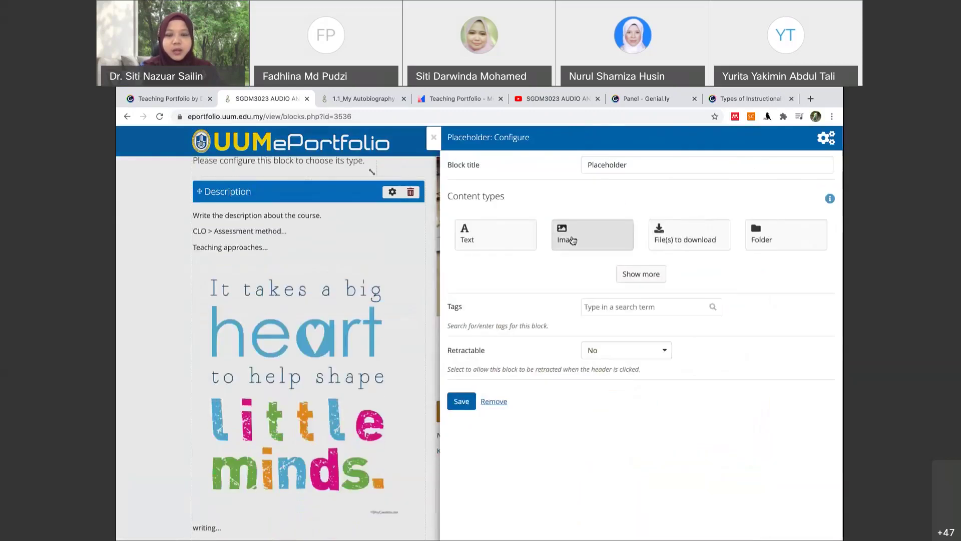
pyautogui.click(572, 240)
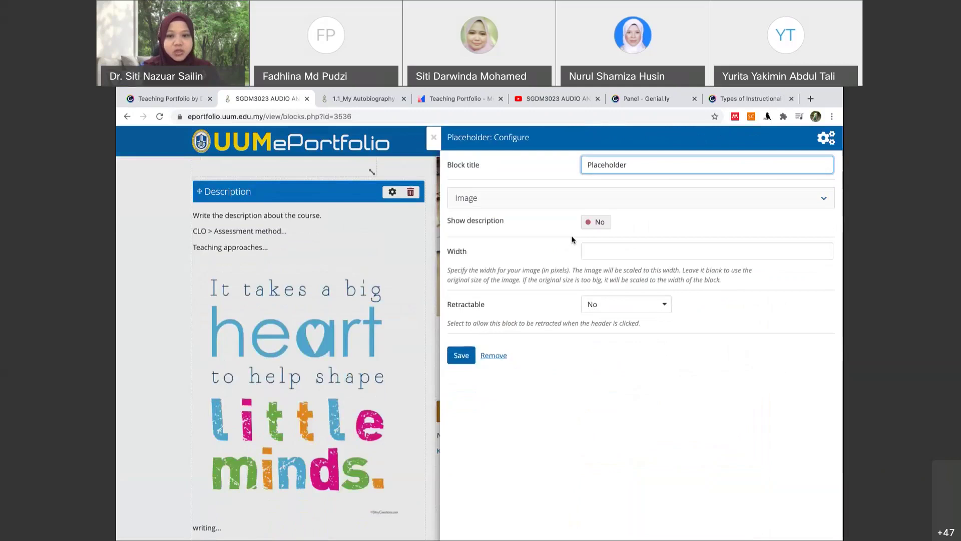
pyautogui.click(641, 202)
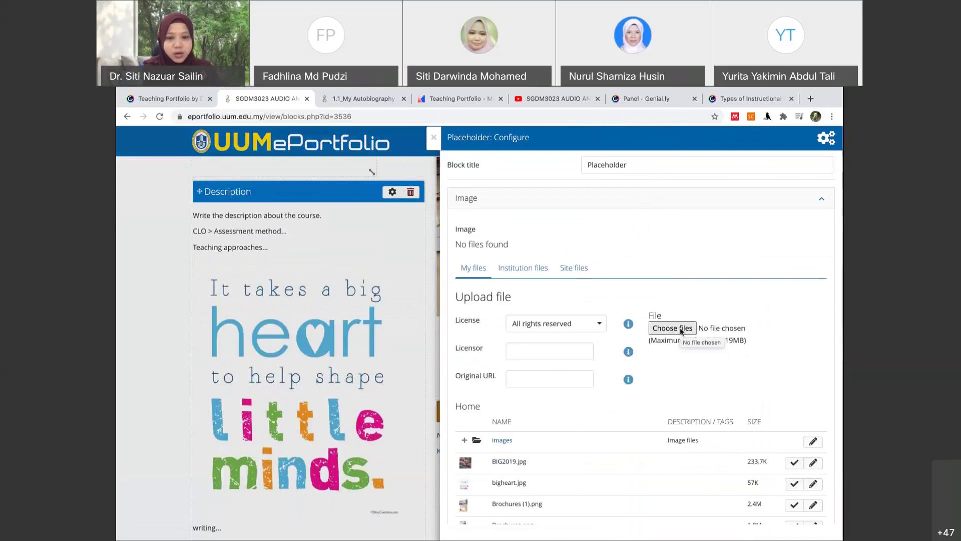
# - Choose IMG_5773.JPG from the stored files as the block's image and save the block
pyautogui.scroll(-4, 680, 330)
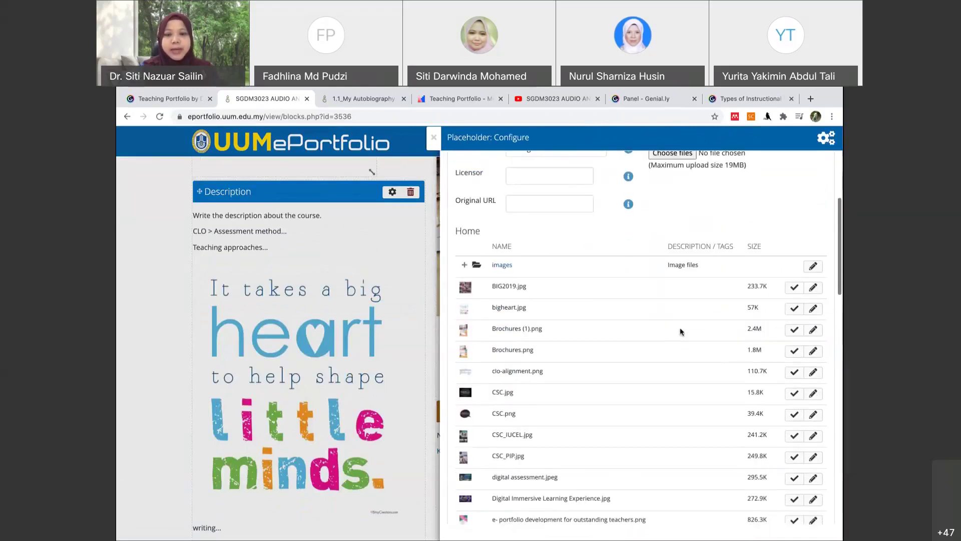
pyautogui.scroll(-2, 681, 332)
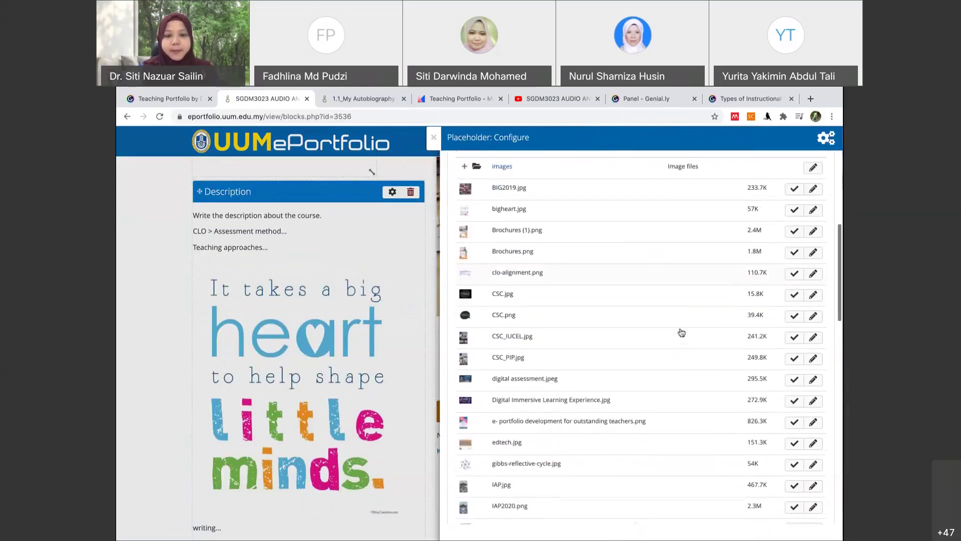
pyautogui.scroll(-1, 681, 332)
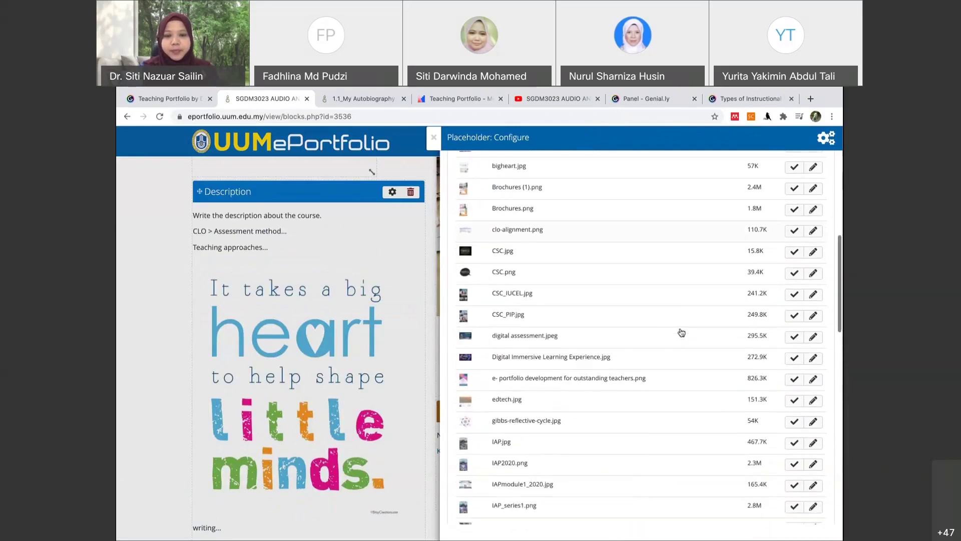
pyautogui.scroll(-1, 681, 332)
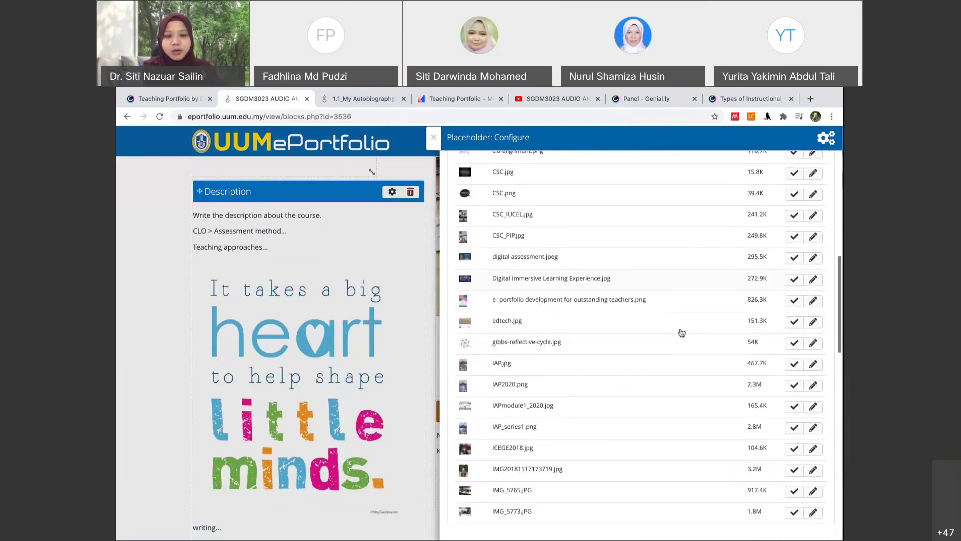
pyautogui.scroll(3, 682, 332)
pyautogui.scroll(1, 681, 332)
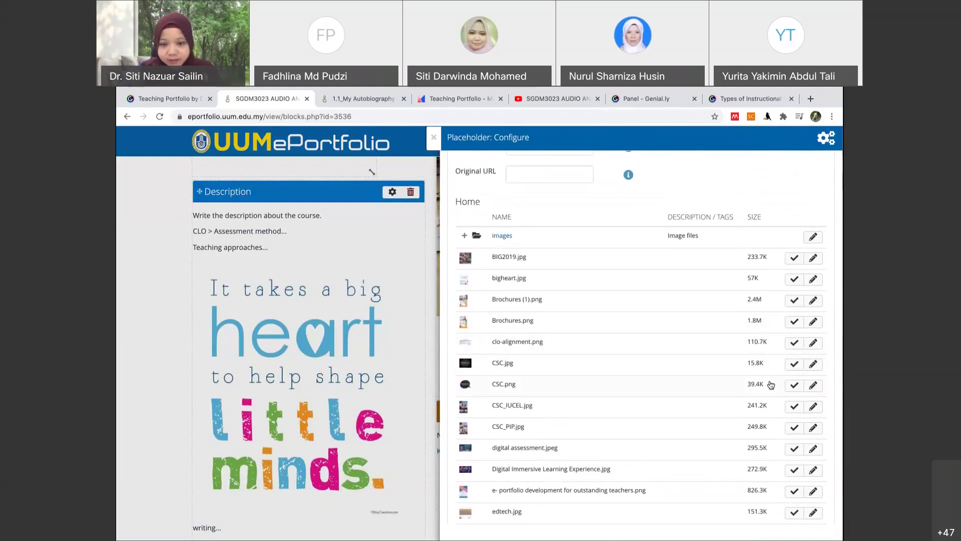
pyautogui.scroll(-1, 766, 407)
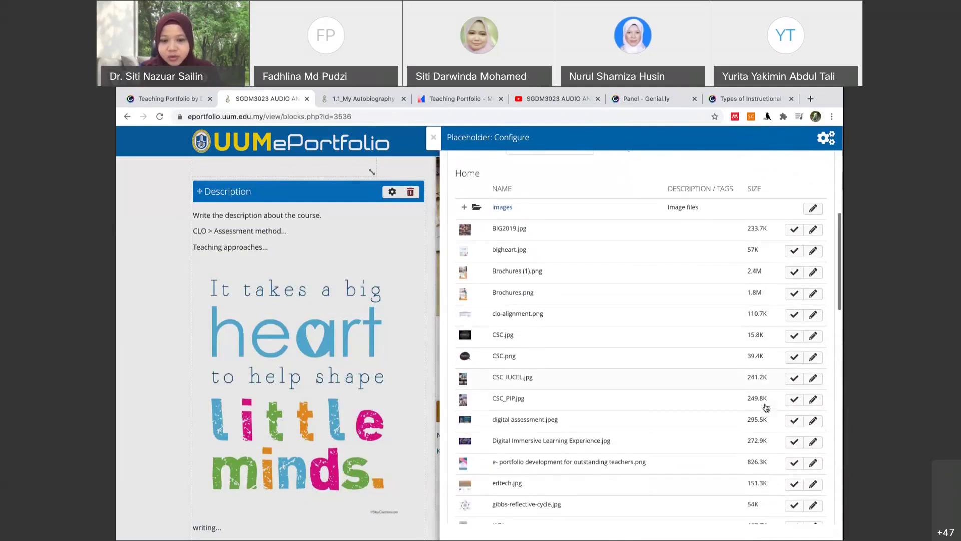
pyautogui.scroll(-5, 780, 428)
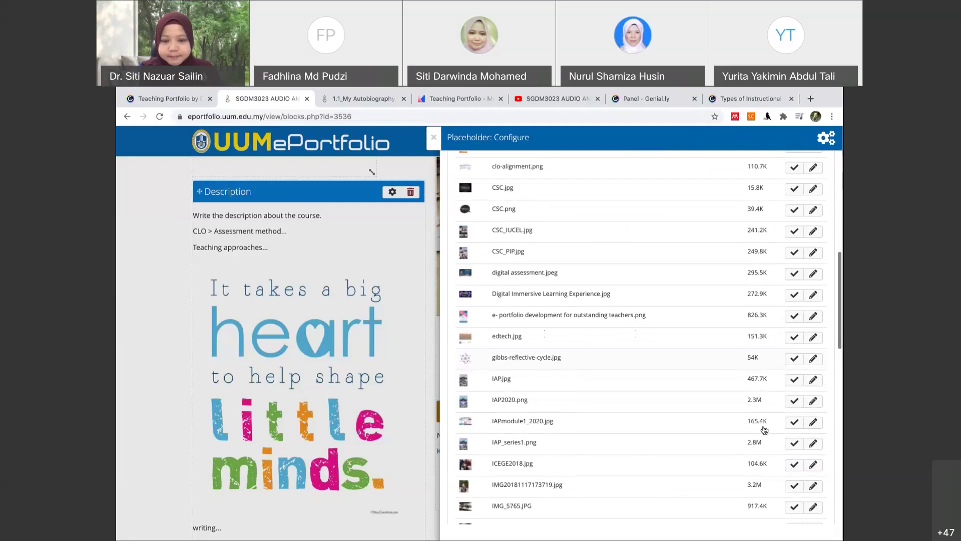
pyautogui.scroll(-1, 764, 430)
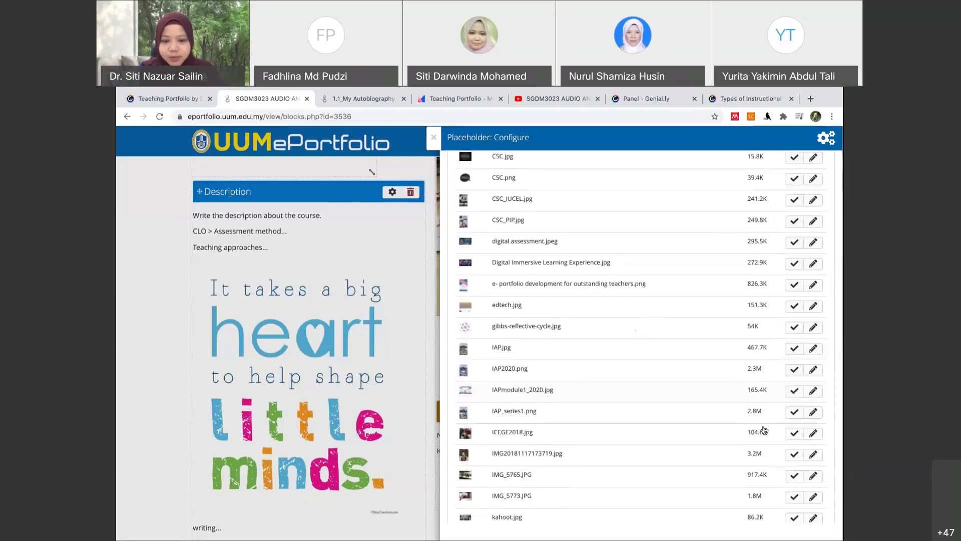
pyautogui.scroll(2, 702, 459)
pyautogui.scroll(-5, 702, 459)
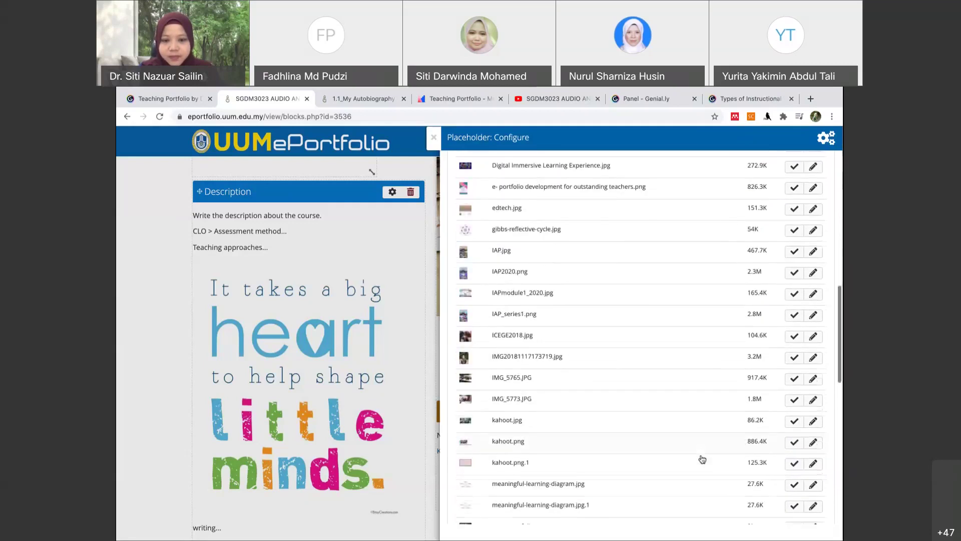
pyautogui.click(795, 403)
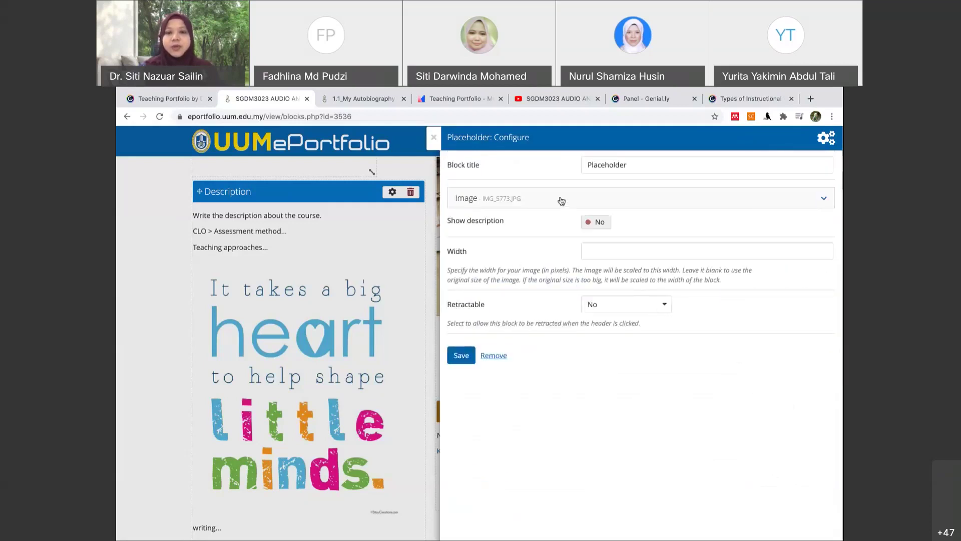
pyautogui.click(461, 356)
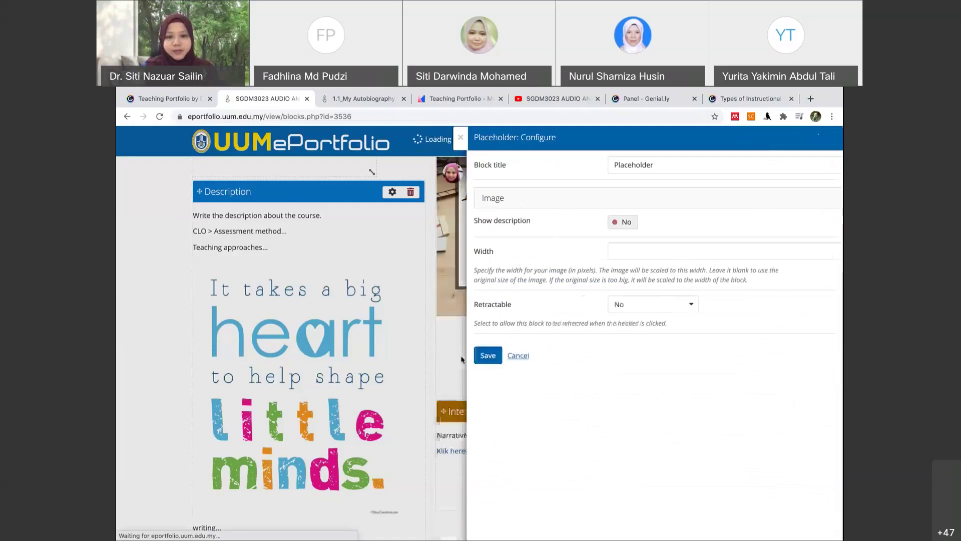
pyautogui.scroll(3, 461, 356)
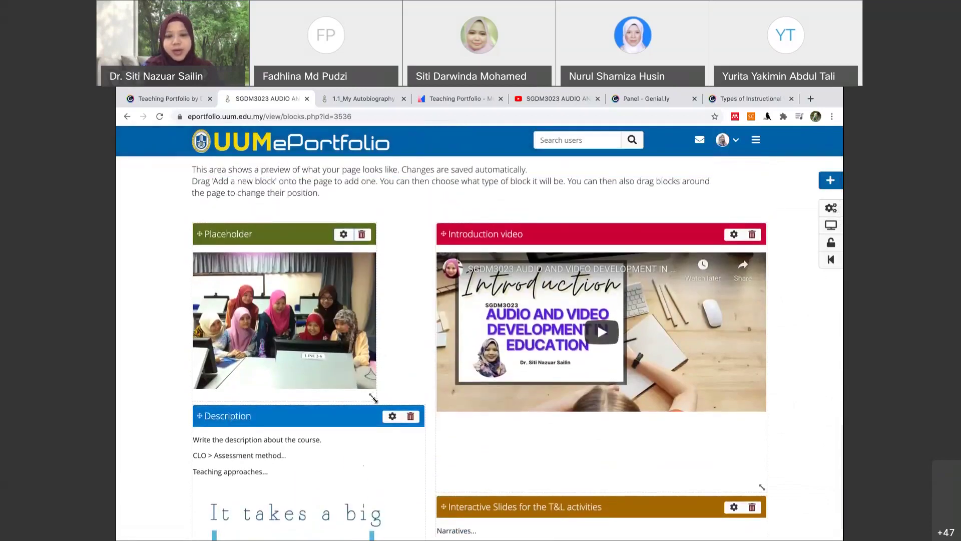
# - Widen the Placeholder image block to match the Description block's width and set its block title to "In class session"
pyautogui.moveTo(373, 398); pyautogui.dragTo(422, 406)
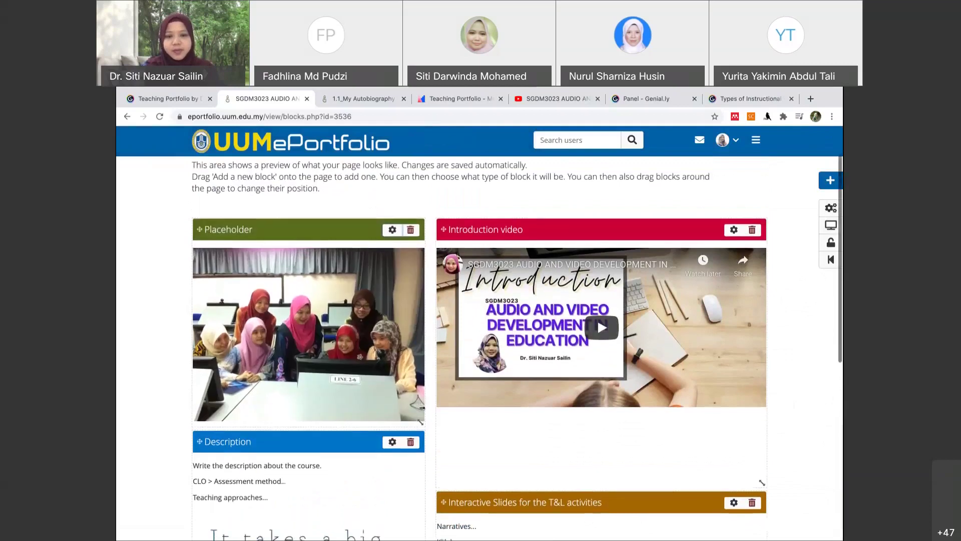
pyautogui.scroll(-1, 422, 407)
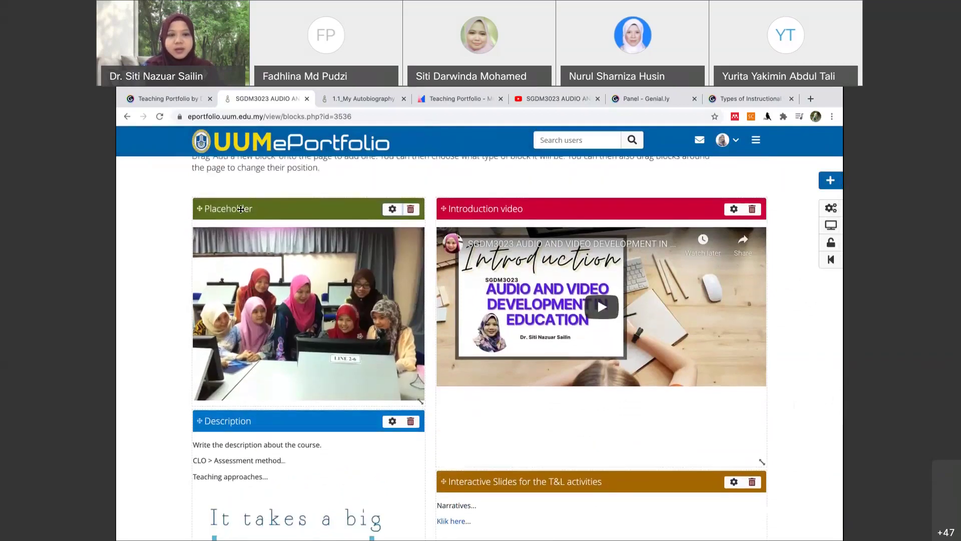
pyautogui.click(392, 209)
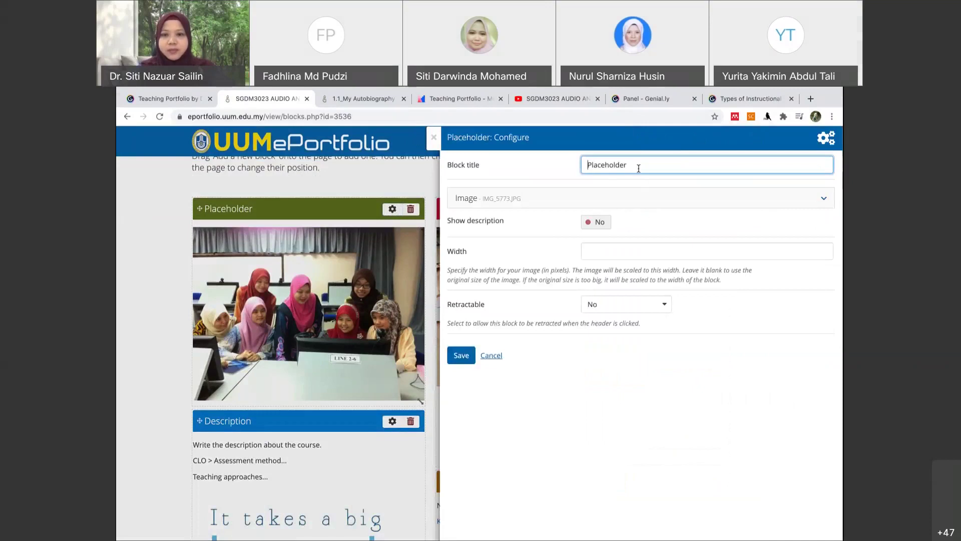
pyautogui.moveTo(639, 168); pyautogui.dragTo(588, 166)
pyautogui.write('In class session')
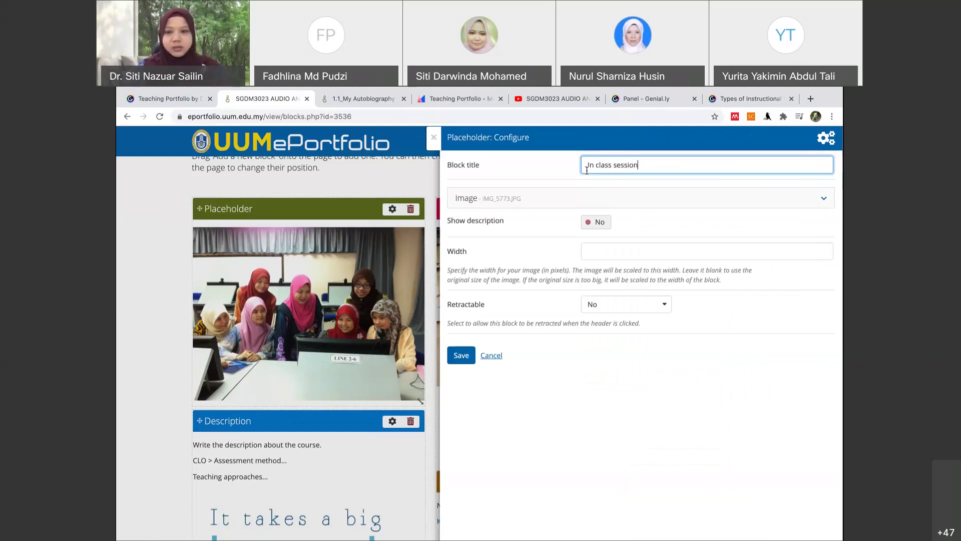
pyautogui.click(465, 357)
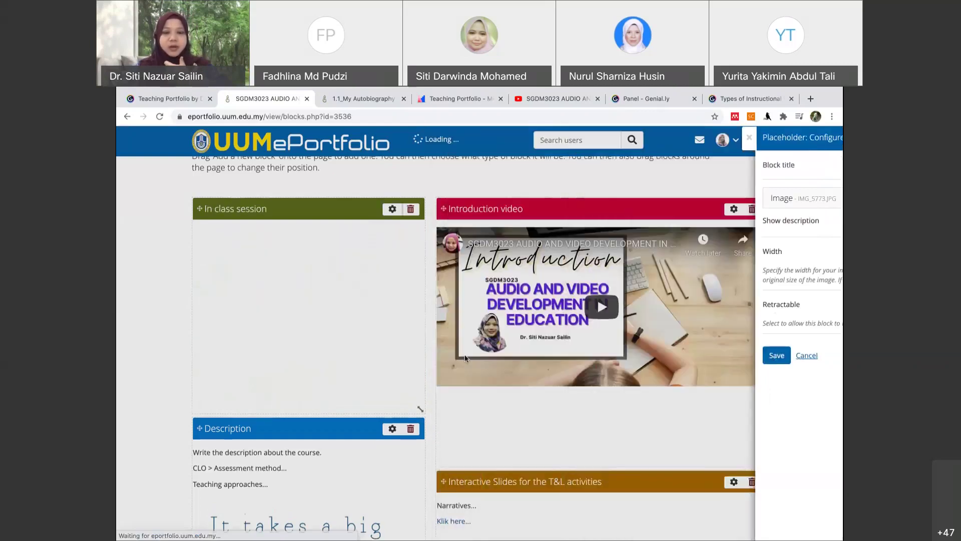
# - Move the In class session block above the Introduction video block and widen the Description block to the full page width
pyautogui.scroll(-1, 465, 357)
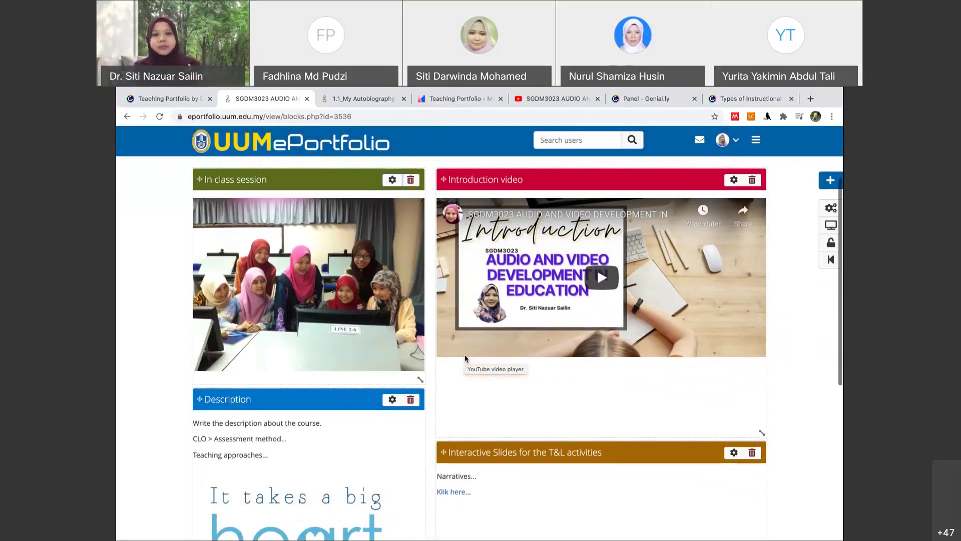
pyautogui.moveTo(318, 180); pyautogui.dragTo(581, 404)
pyautogui.scroll(3, 582, 403)
pyautogui.scroll(-1, 545, 357)
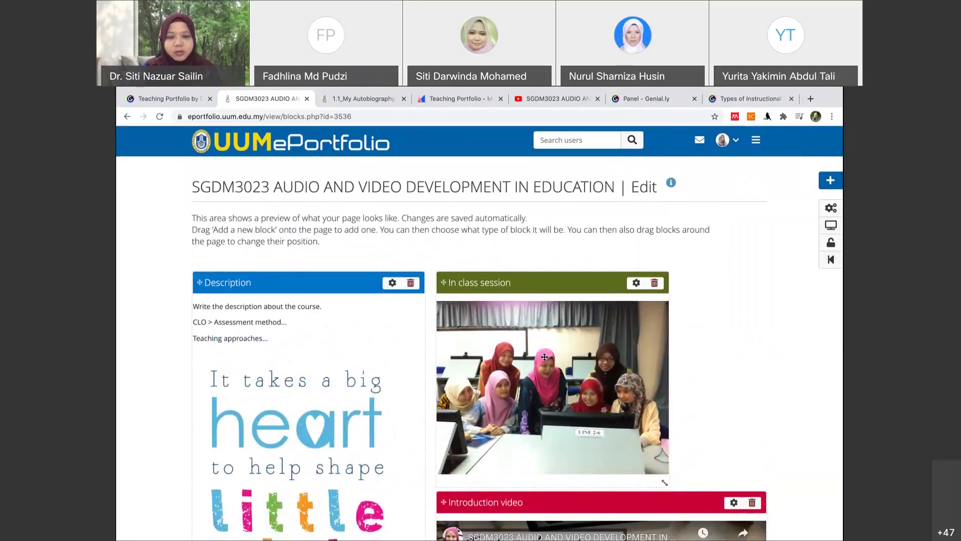
pyautogui.moveTo(423, 330); pyautogui.dragTo(768, 354)
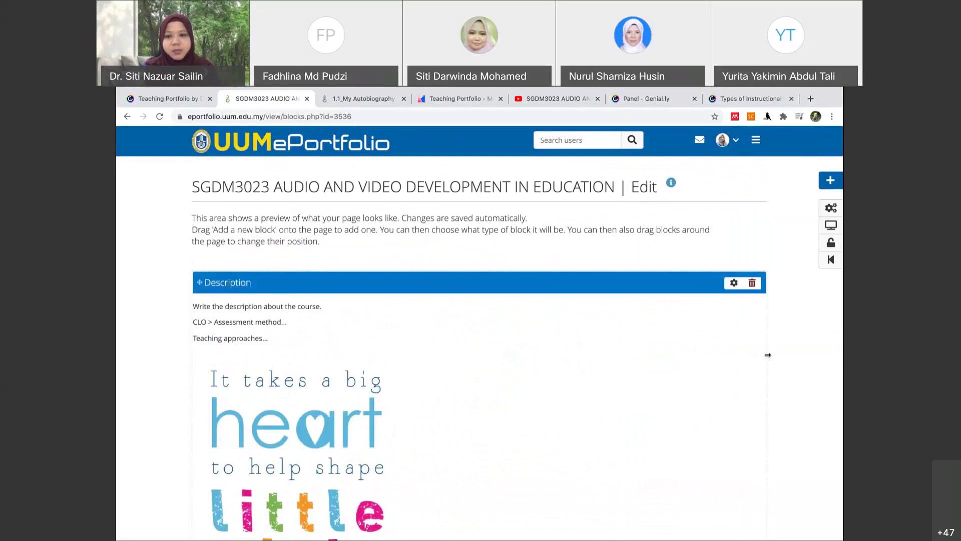
# - Arrange the Introduction video block on the left and the In class session block beside it, both beneath the Description block
pyautogui.scroll(-3, 667, 479)
pyautogui.scroll(-3, 668, 480)
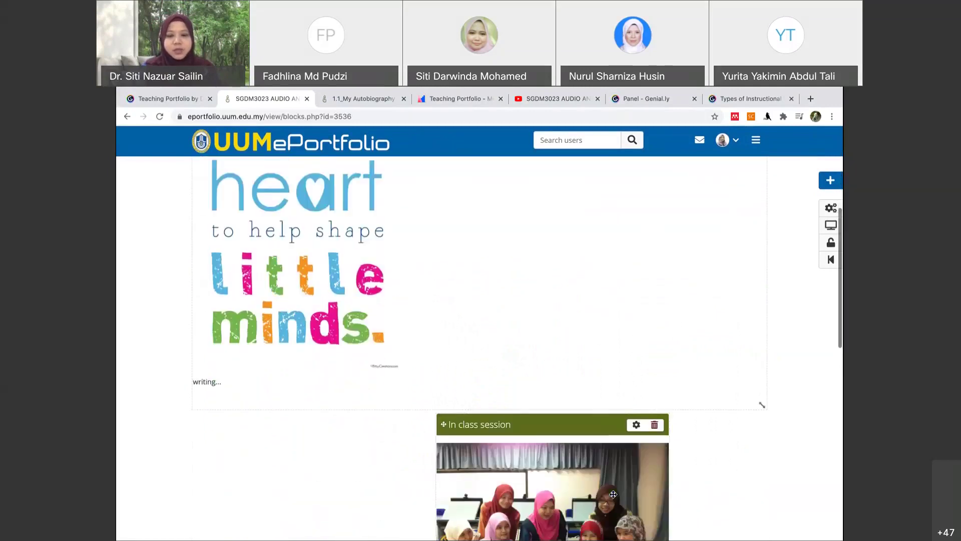
pyautogui.moveTo(545, 352); pyautogui.dragTo(608, 338)
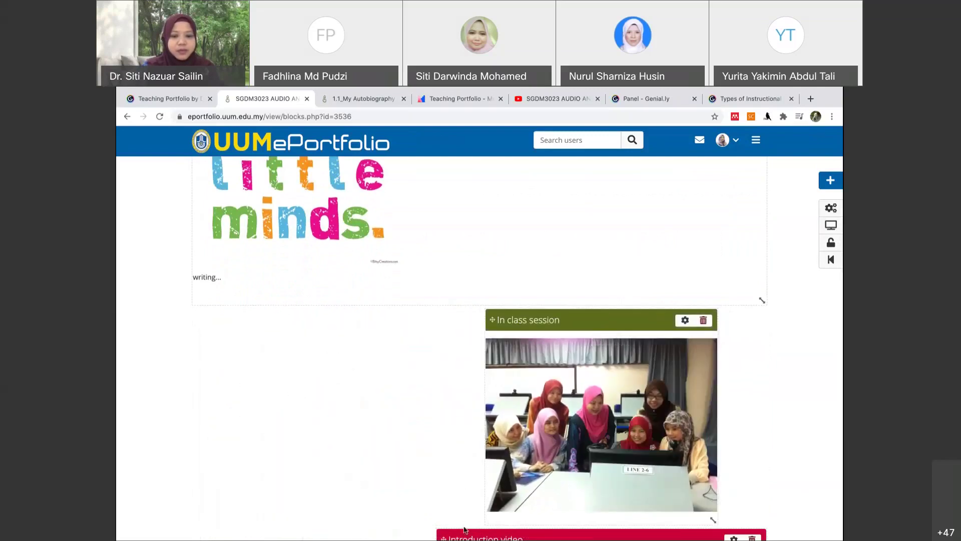
pyautogui.moveTo(464, 533); pyautogui.dragTo(238, 523)
pyautogui.scroll(-8, 238, 524)
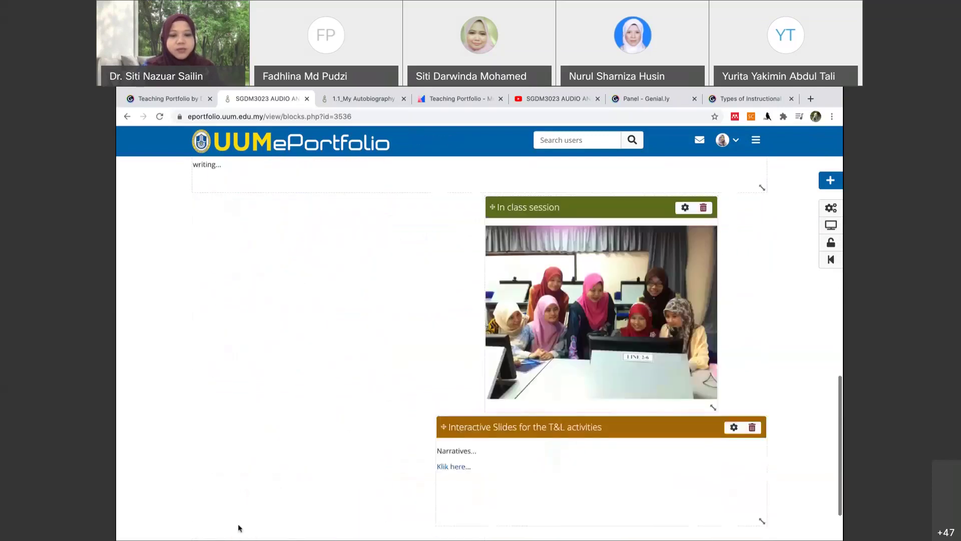
pyautogui.scroll(10, 523, 464)
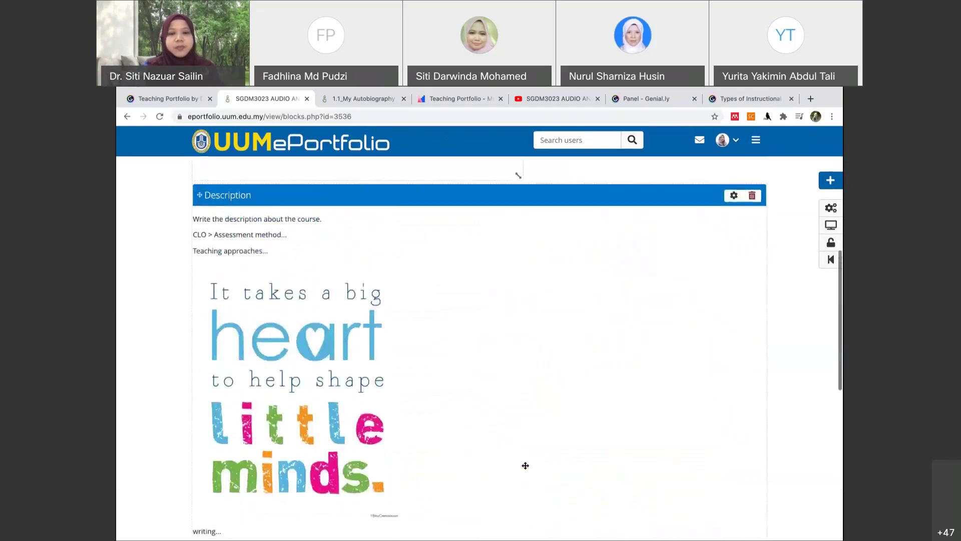
pyautogui.moveTo(523, 346); pyautogui.dragTo(525, 204)
pyautogui.scroll(-5, 525, 203)
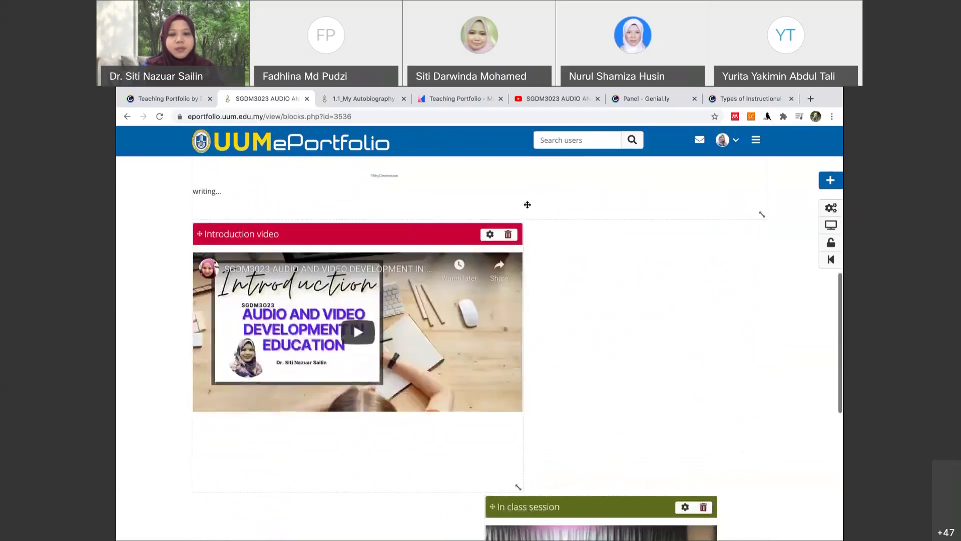
pyautogui.moveTo(589, 508); pyautogui.dragTo(661, 271)
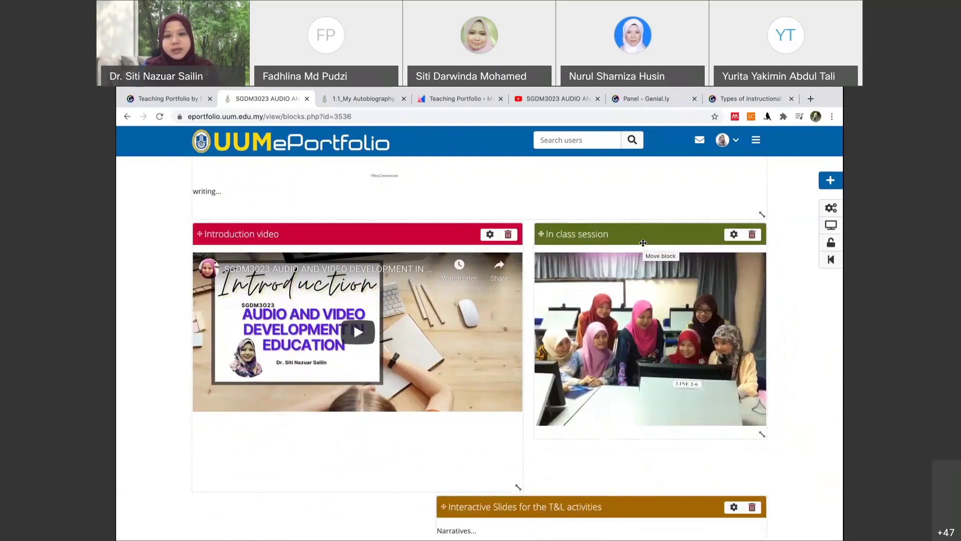
# - Move the Interactive Slides for the T&L activities block beneath the Introduction video block and widen it to the full page width
pyautogui.scroll(-2, 576, 419)
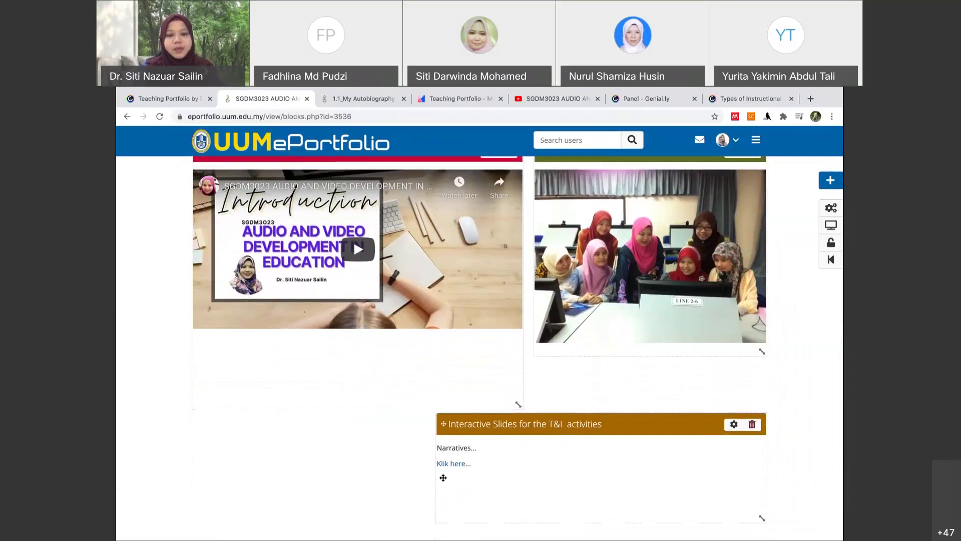
pyautogui.moveTo(436, 479); pyautogui.dragTo(489, 480)
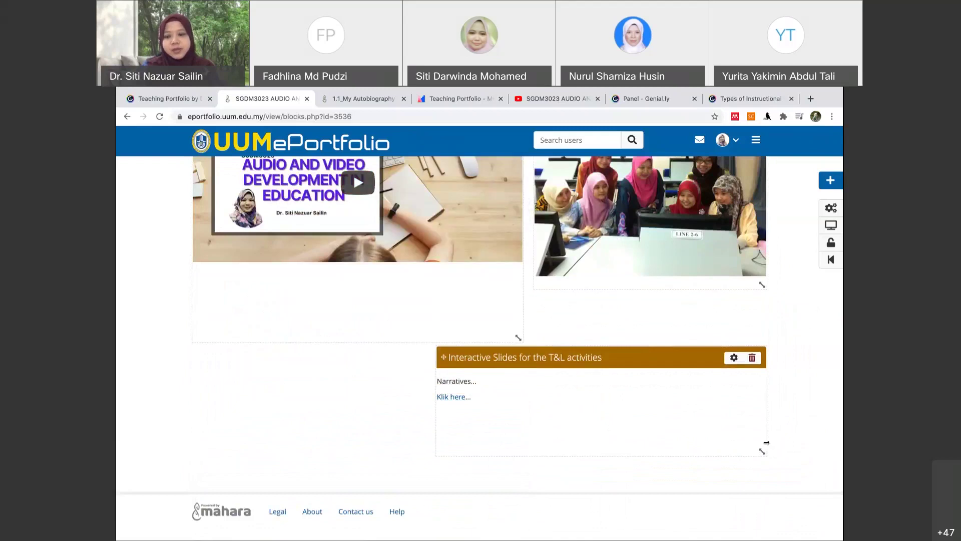
pyautogui.moveTo(766, 442); pyautogui.dragTo(821, 442)
pyautogui.moveTo(702, 352); pyautogui.dragTo(470, 378)
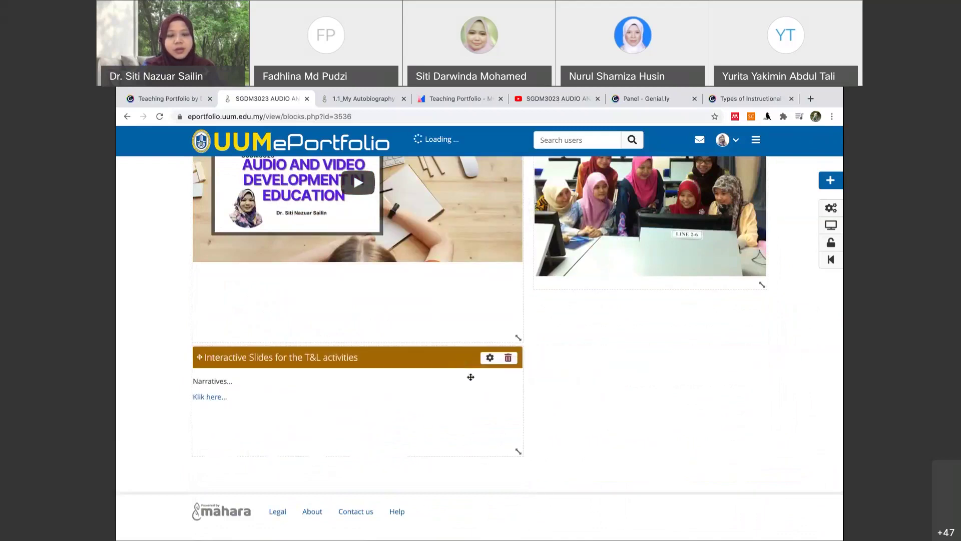
pyautogui.moveTo(518, 450); pyautogui.dragTo(783, 446)
# - Review the rearranged page from the Description block down to the link in the Interactive Slides block
pyautogui.scroll(9, 782, 443)
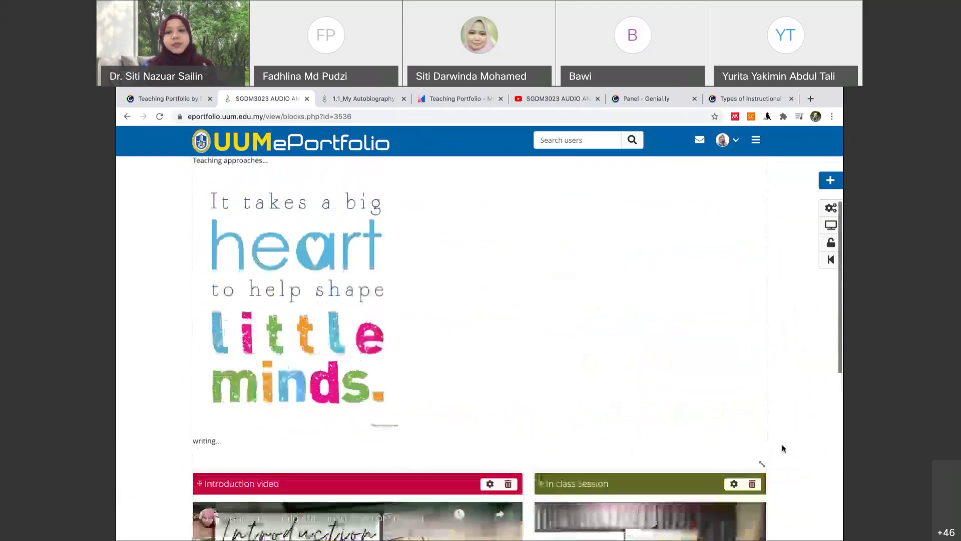
pyautogui.scroll(1, 782, 443)
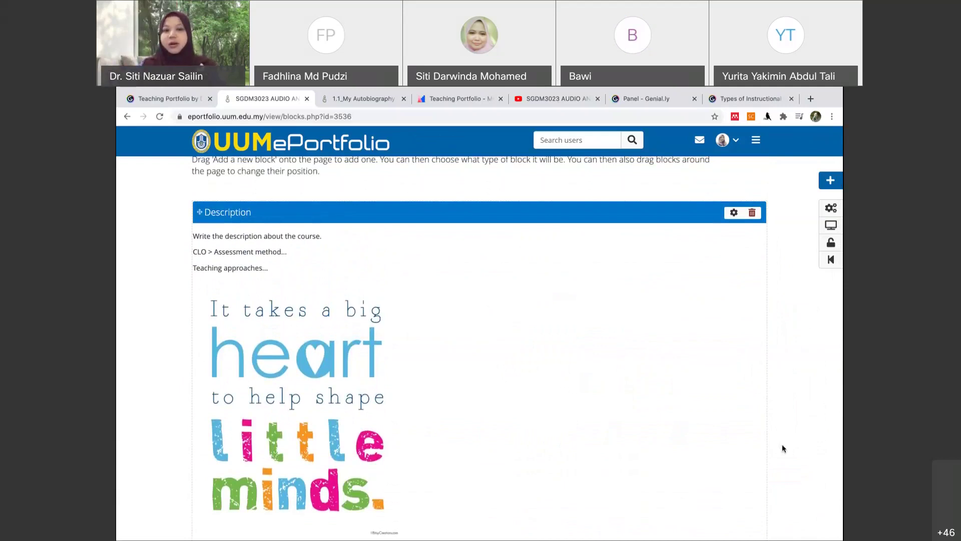
pyautogui.scroll(2, 782, 443)
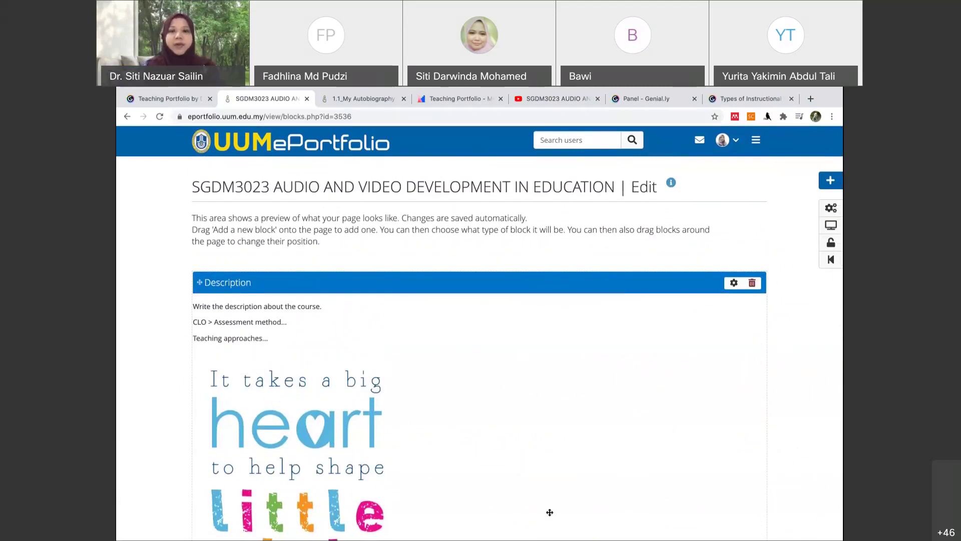
pyautogui.scroll(-6, 516, 529)
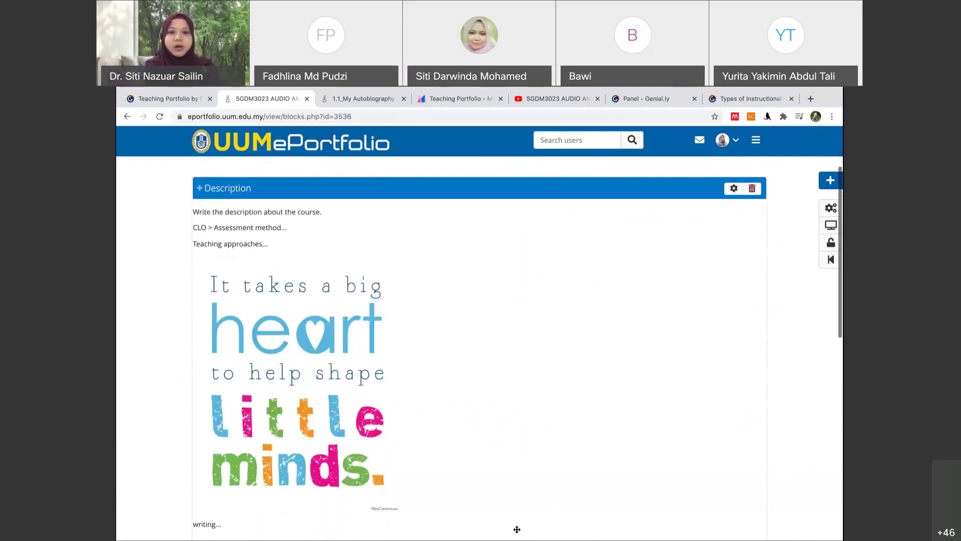
pyautogui.scroll(-1, 516, 529)
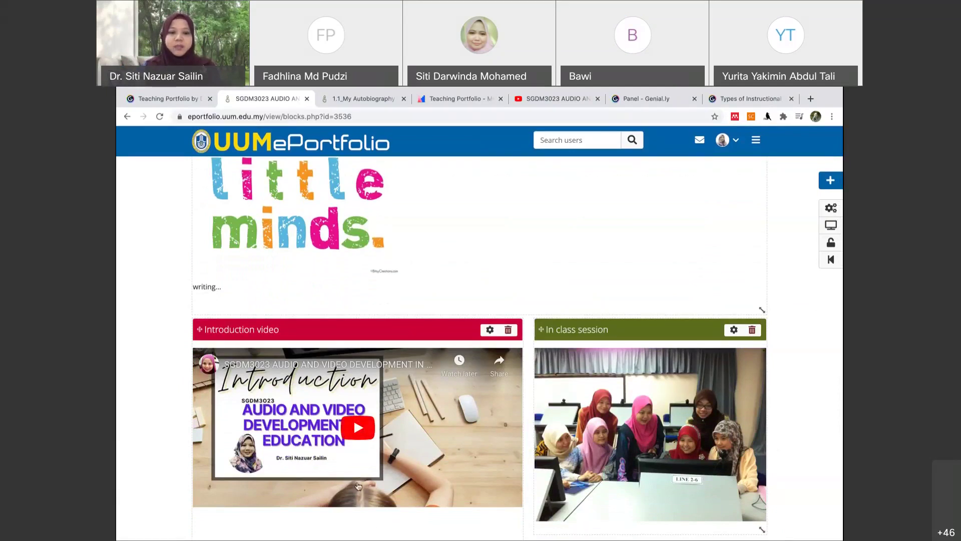
pyautogui.scroll(-1, 358, 486)
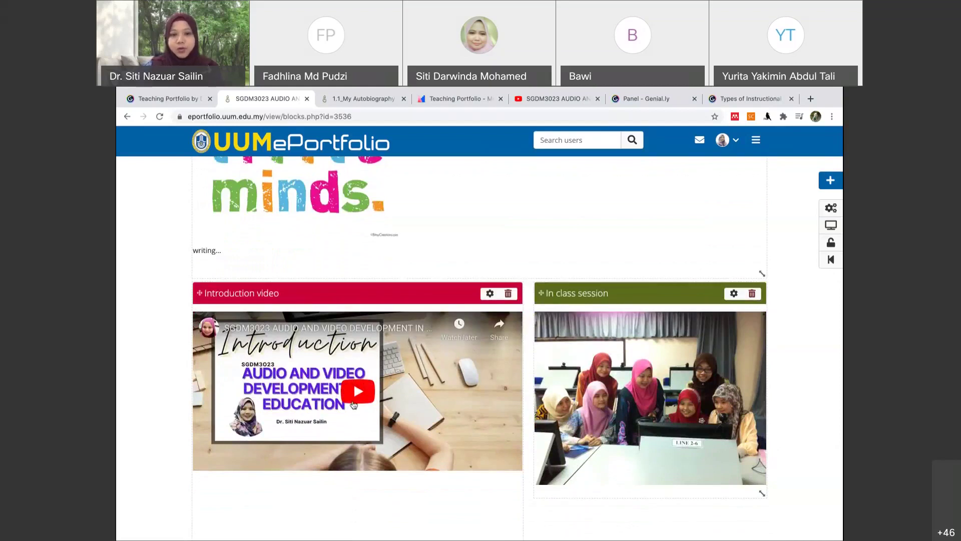
pyautogui.scroll(7, 353, 405)
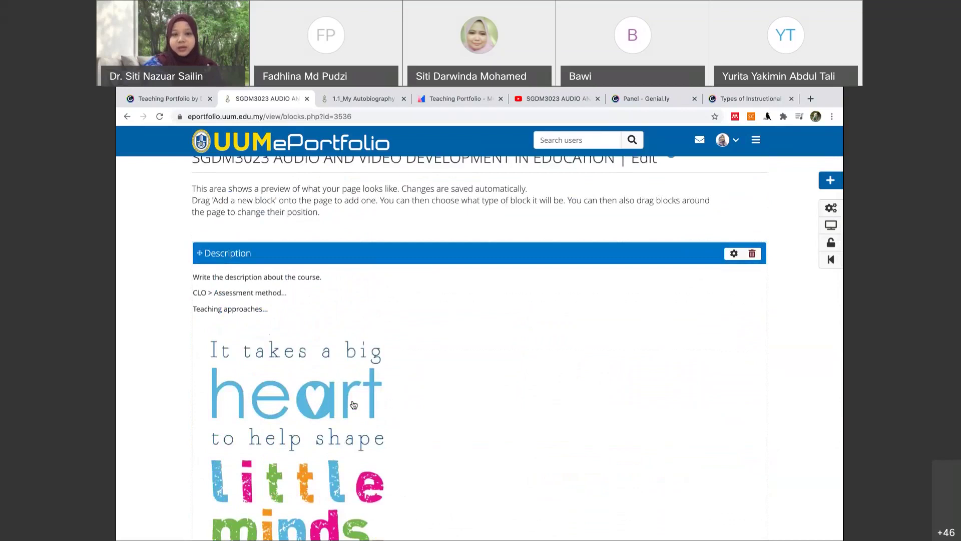
pyautogui.scroll(-3, 354, 405)
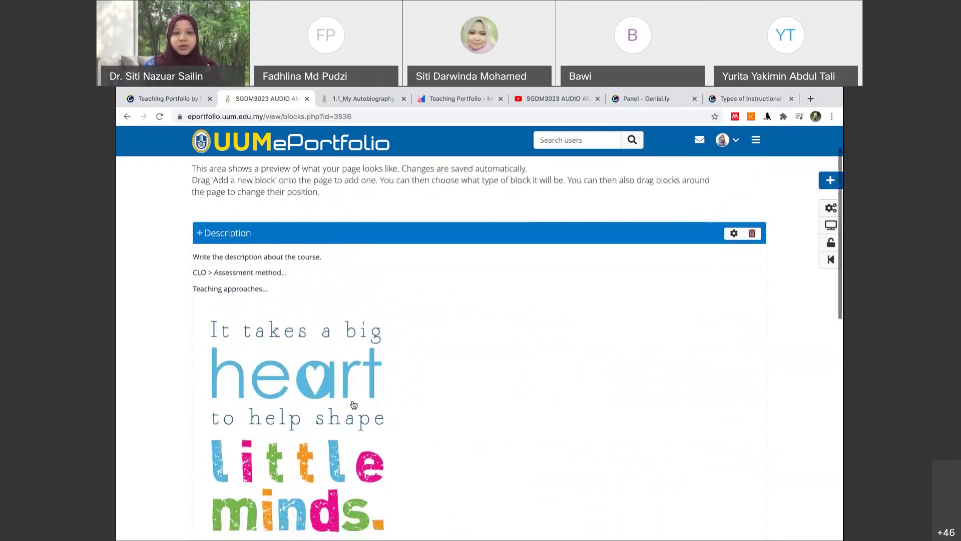
pyautogui.scroll(-1, 353, 404)
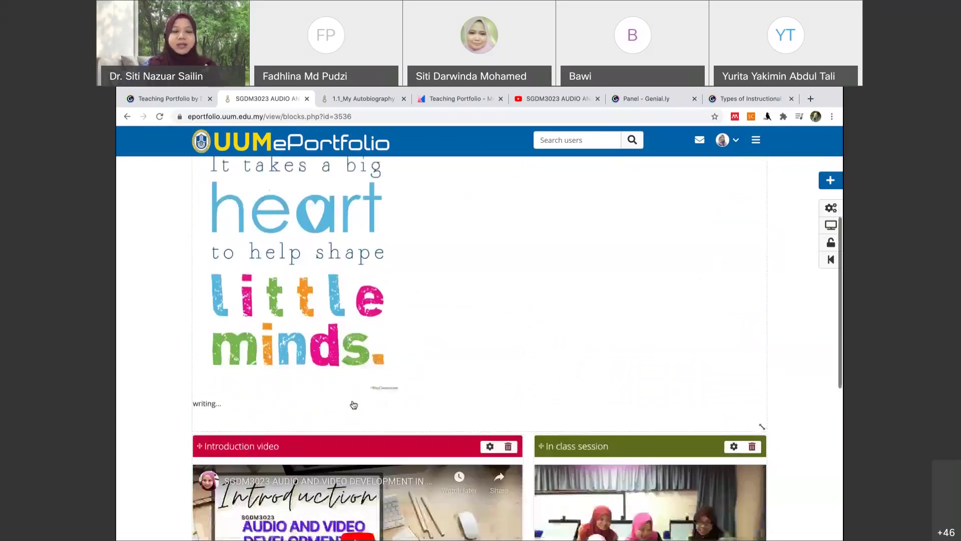
pyautogui.scroll(-1, 319, 495)
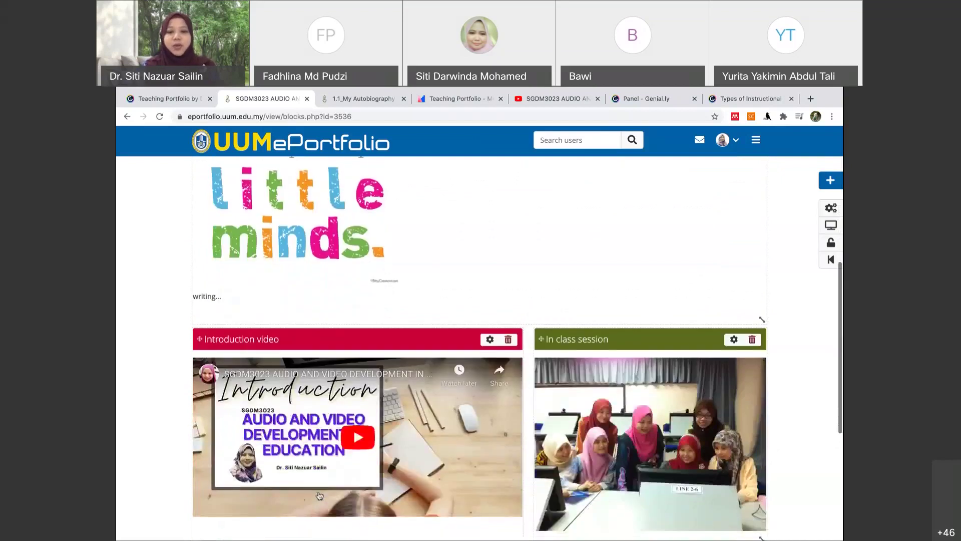
pyautogui.scroll(-3, 707, 407)
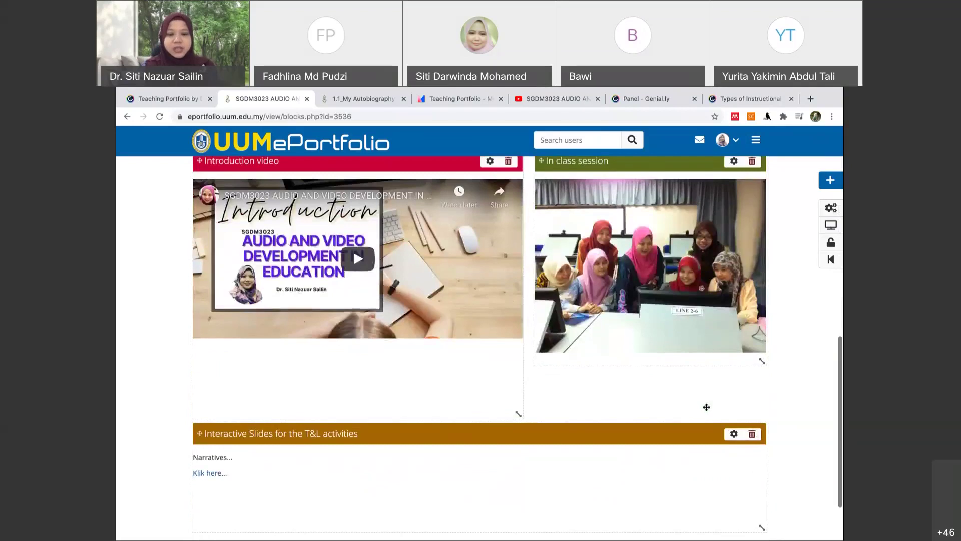
pyautogui.scroll(-1, 650, 401)
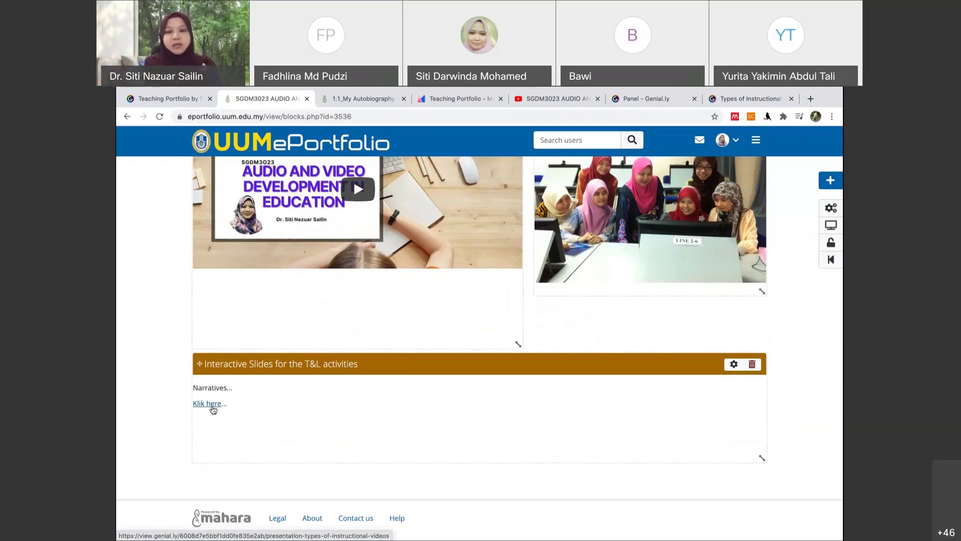
pyautogui.scroll(-1, 212, 409)
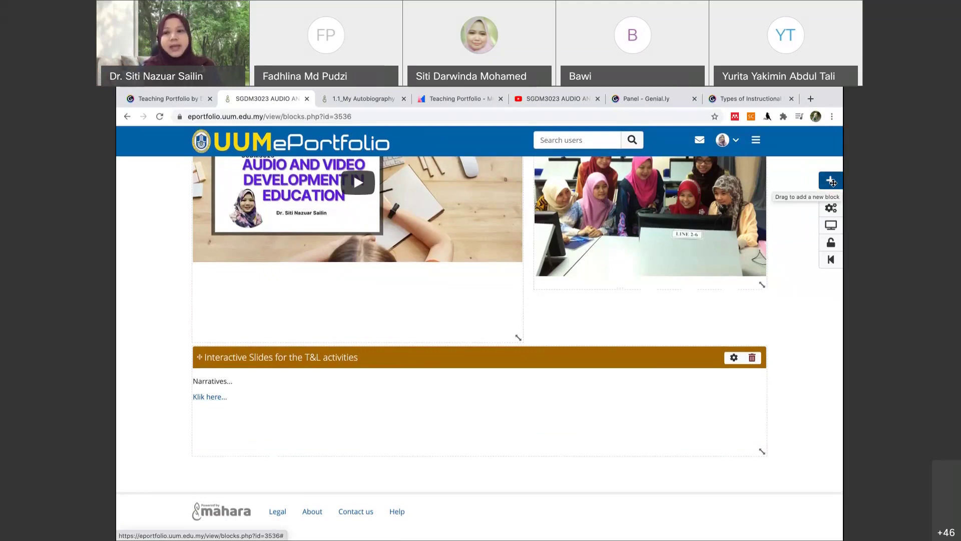
# - View the dialog for adding a new block, dismiss it without adding one, and return to the page heading
pyautogui.click(831, 181)
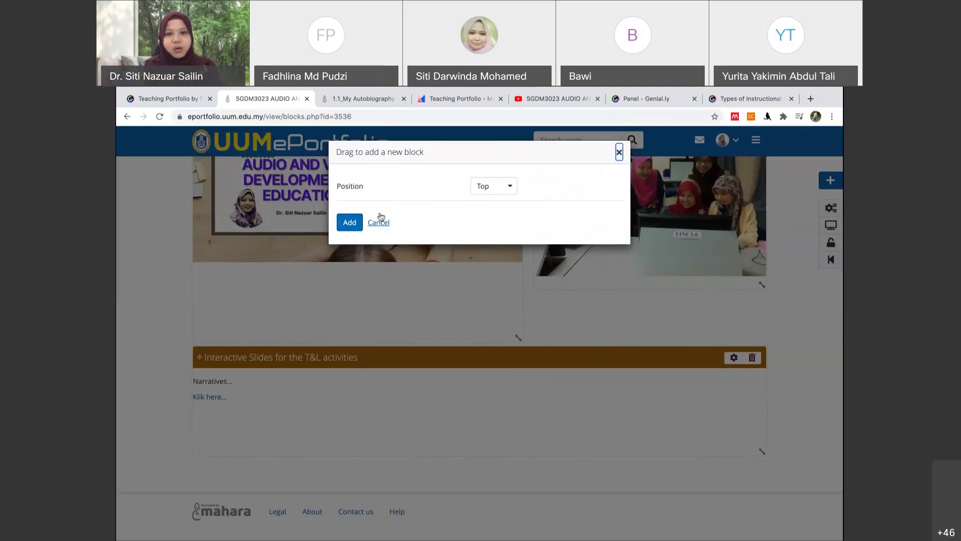
pyautogui.click(619, 153)
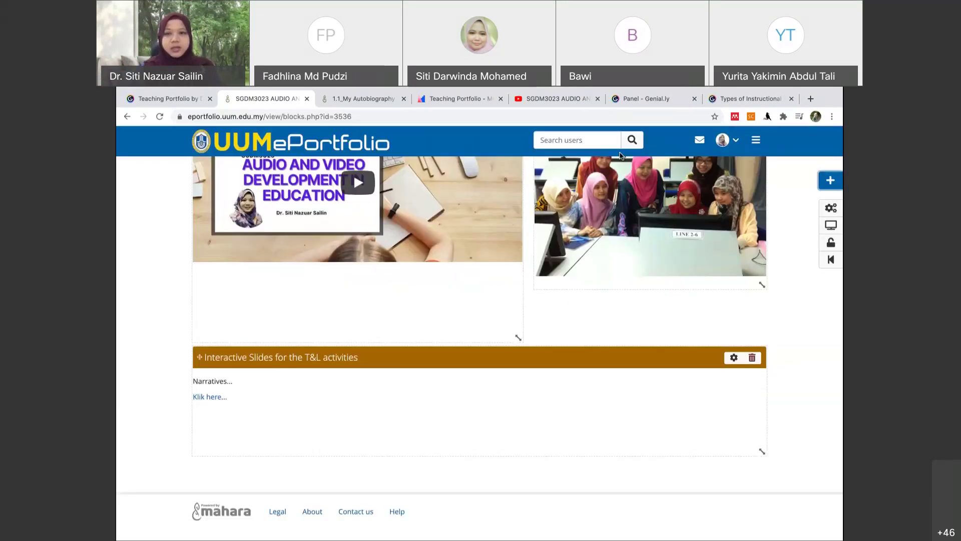
pyautogui.scroll(12, 750, 309)
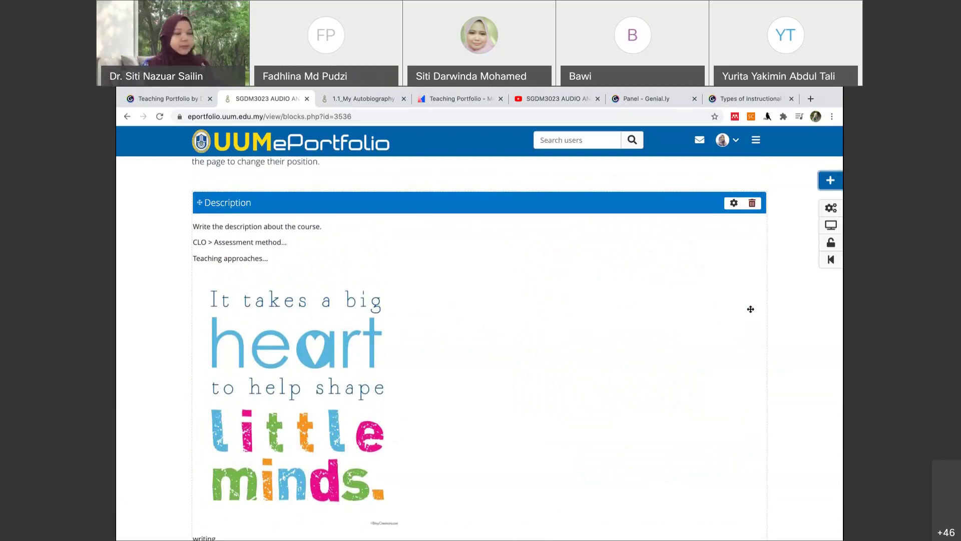
pyautogui.scroll(2, 750, 309)
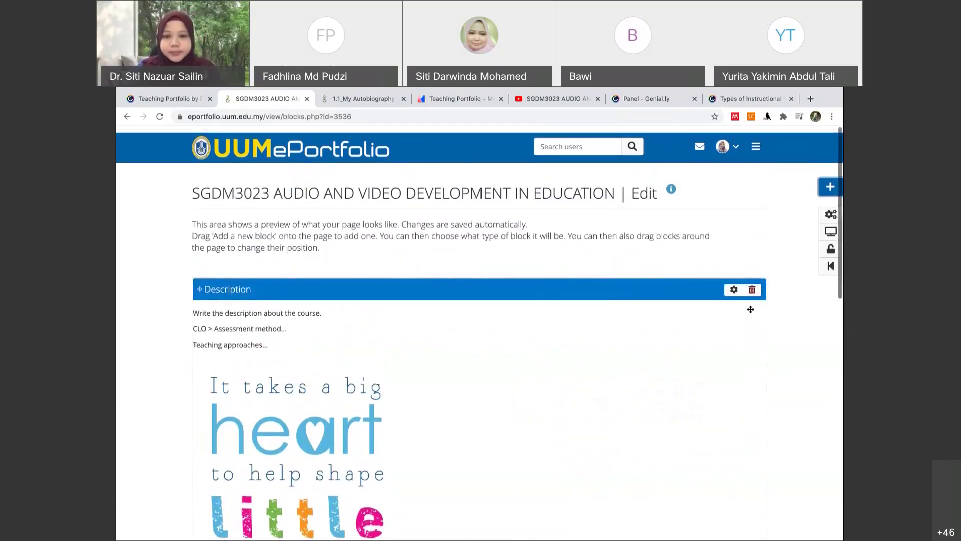
pyautogui.scroll(1, 750, 309)
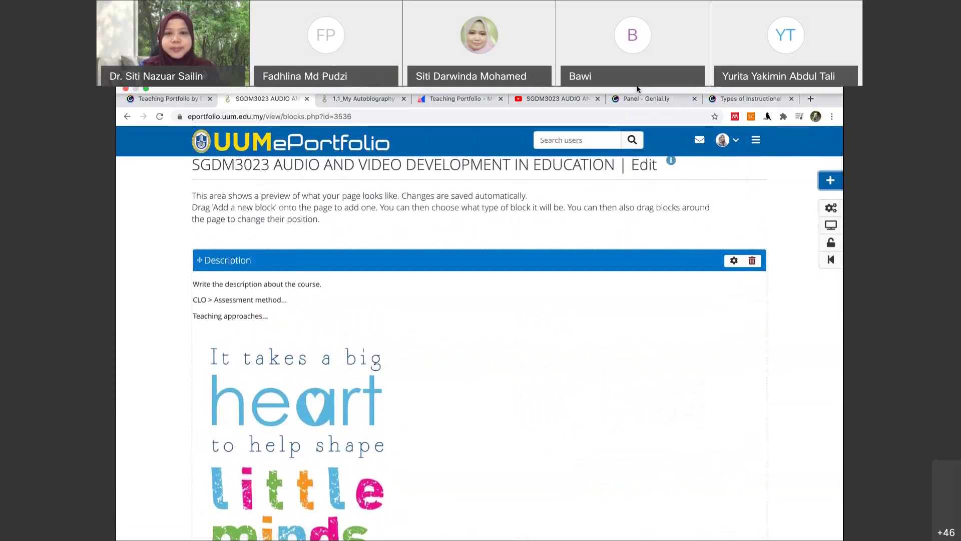
# - Leave the page editor for the Pages and collections overview and look through the listed collections
pyautogui.moveTo(574, 96)
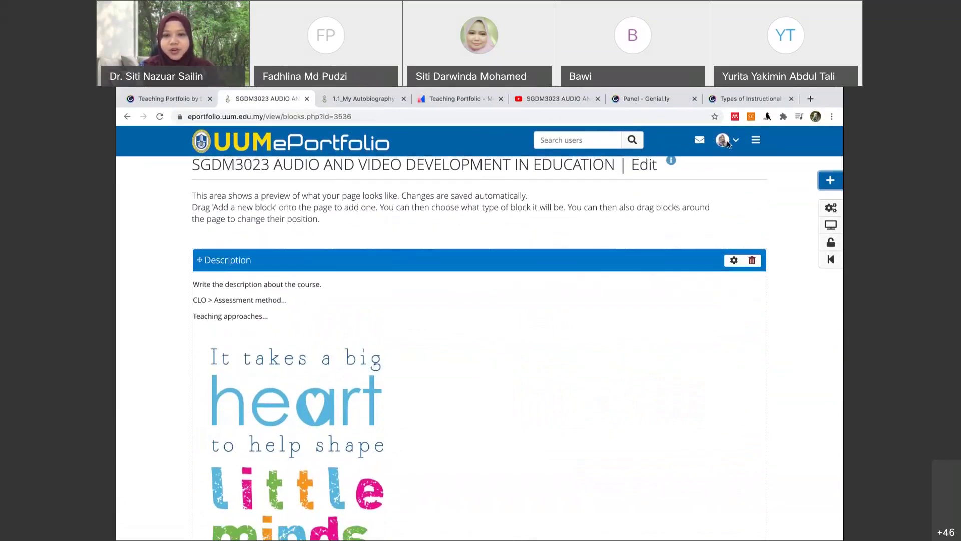
pyautogui.scroll(1, 749, 176)
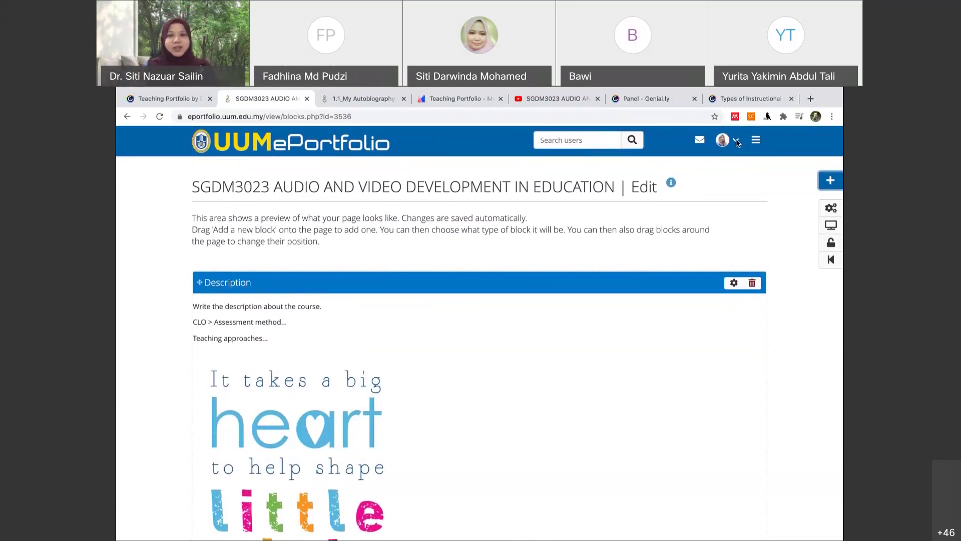
pyautogui.click(745, 143)
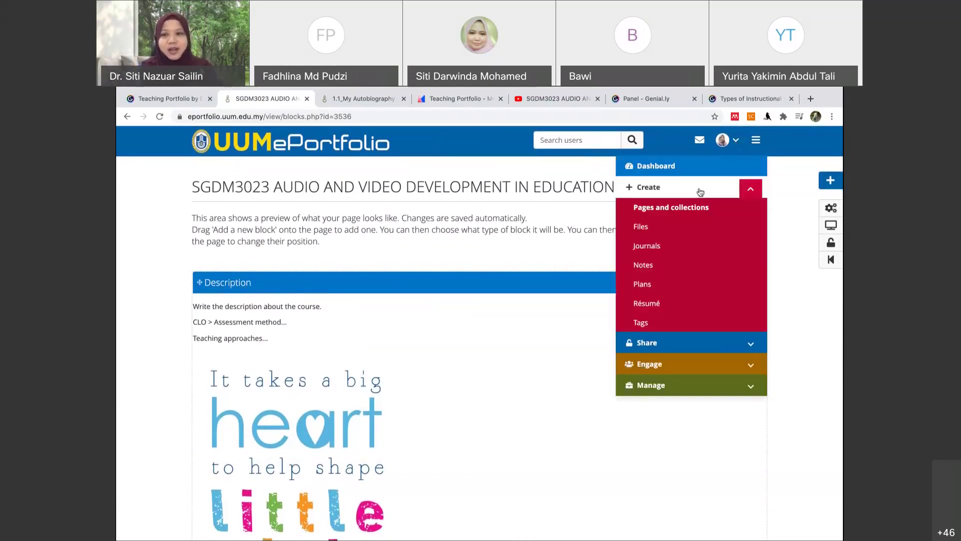
pyautogui.click(676, 208)
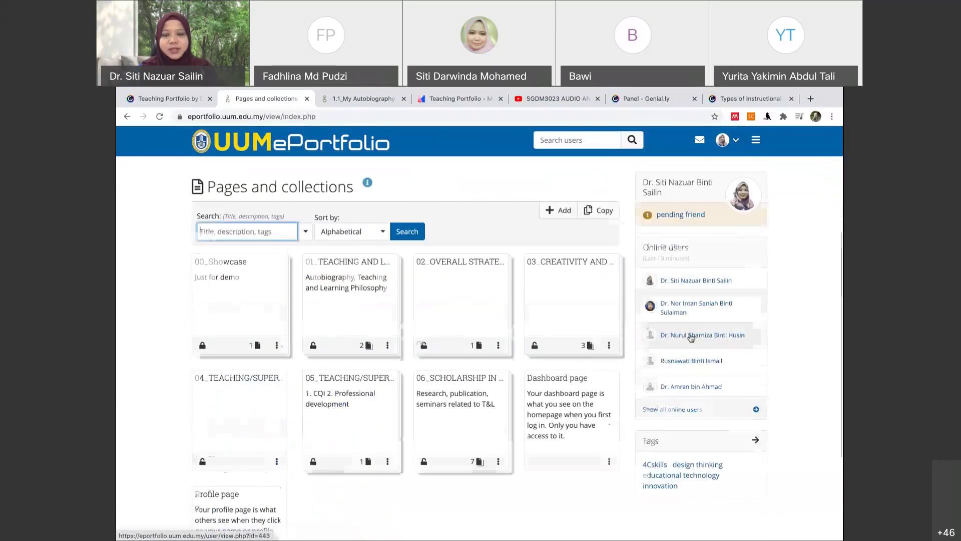
pyautogui.scroll(-2, 692, 335)
pyautogui.scroll(-1, 691, 337)
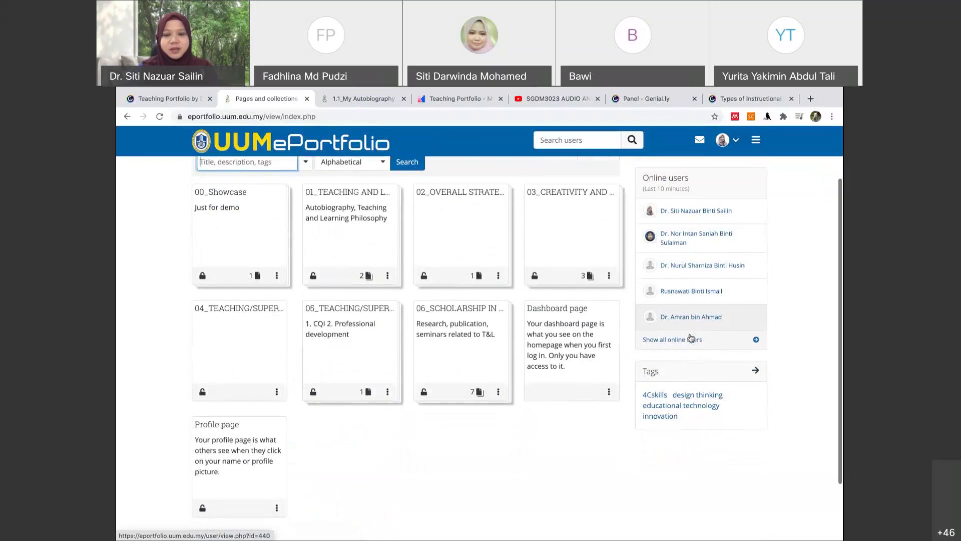
# - Show all online users, open a colleague's profile page and look through its About me section and wall
pyautogui.click(688, 346)
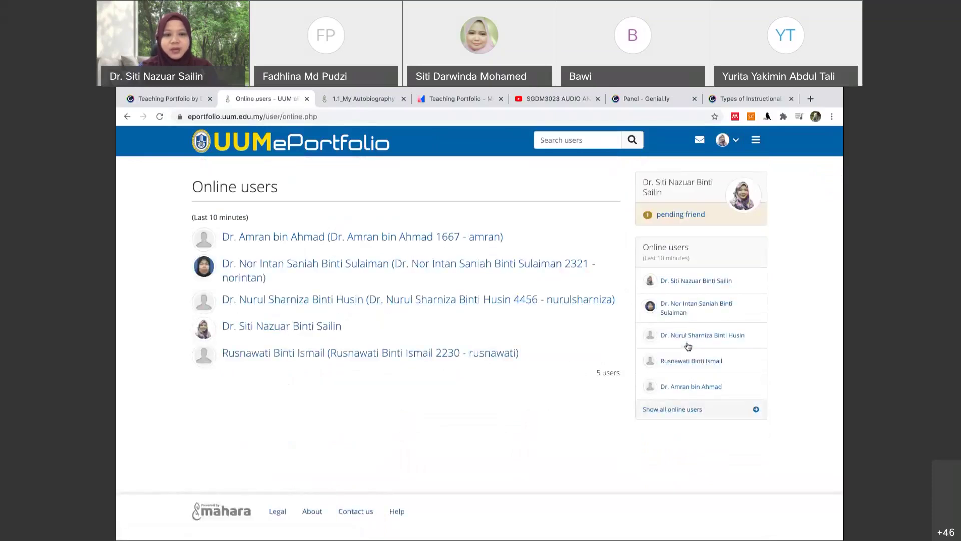
pyautogui.click(689, 307)
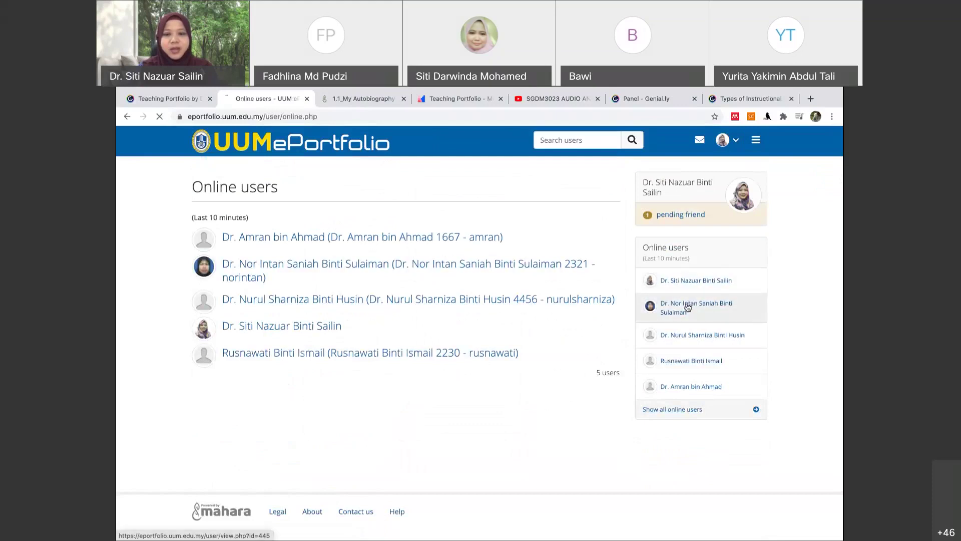
pyautogui.scroll(-1, 483, 359)
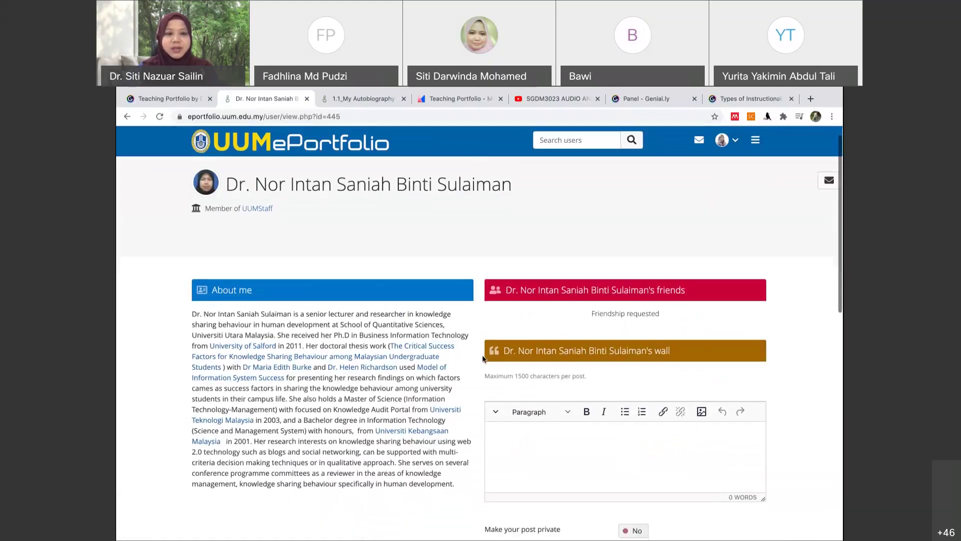
pyautogui.scroll(-3, 317, 379)
pyautogui.scroll(-2, 317, 379)
pyautogui.scroll(9, 317, 379)
pyautogui.scroll(-11, 317, 381)
pyautogui.scroll(7, 317, 382)
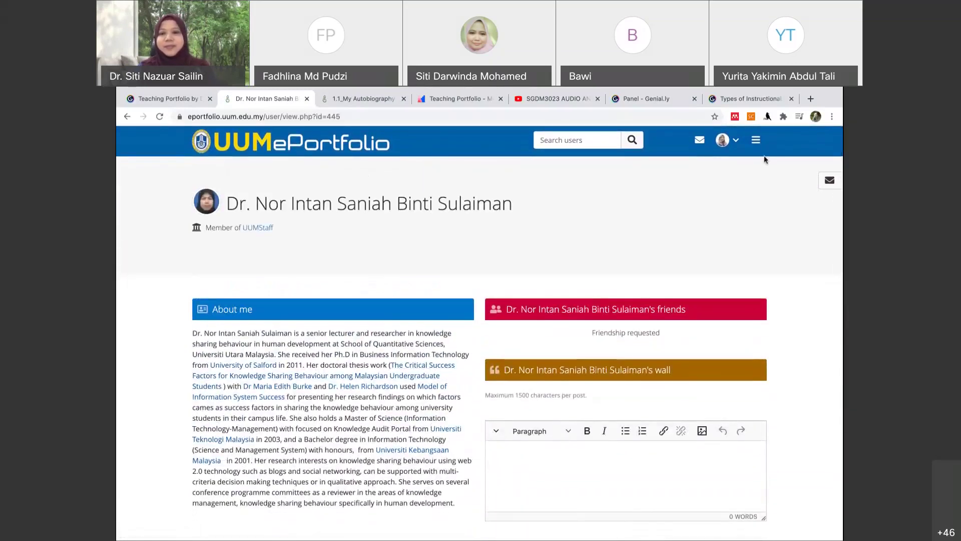
# - View the account options, and review the public 1.1_My Autobiography page down to the academic achievements and back to its heading
pyautogui.click(738, 145)
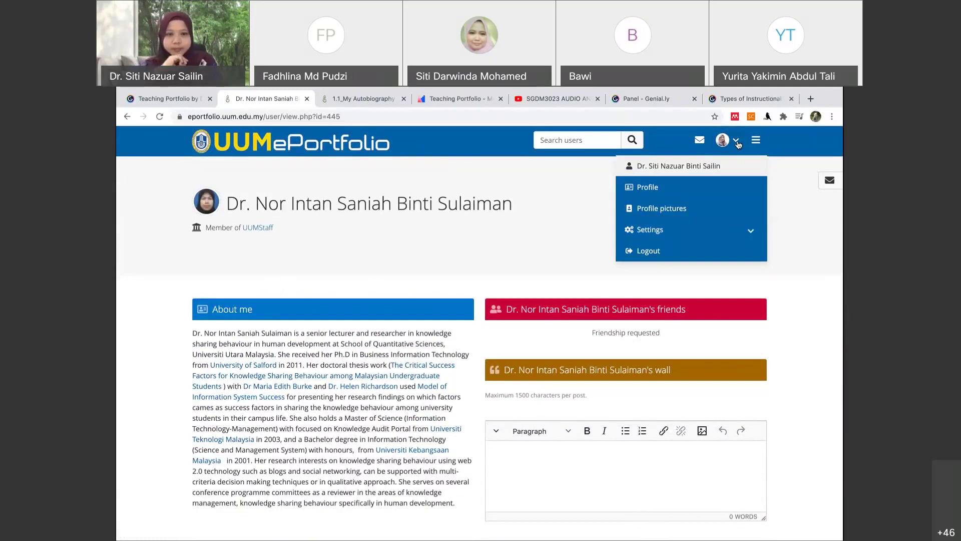
pyautogui.moveTo(731, 89)
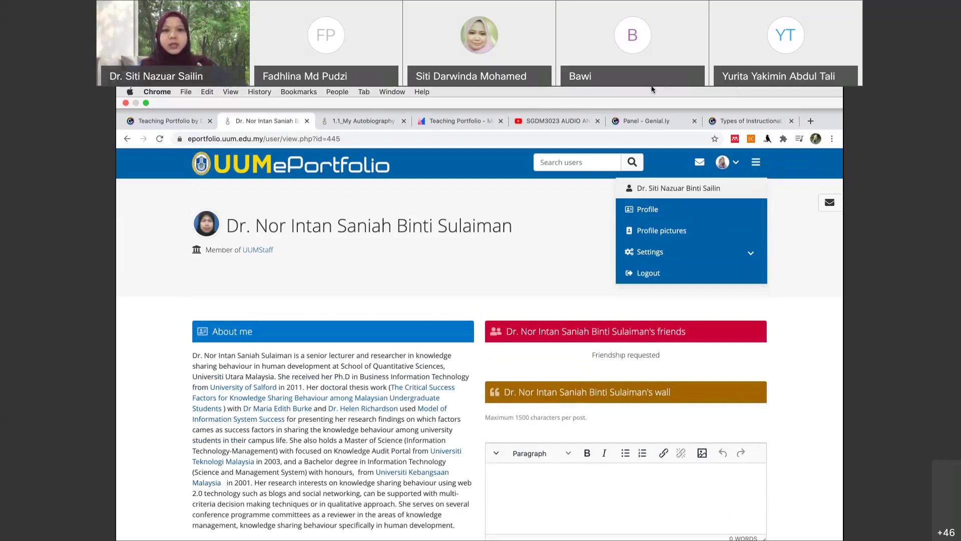
pyautogui.click(371, 125)
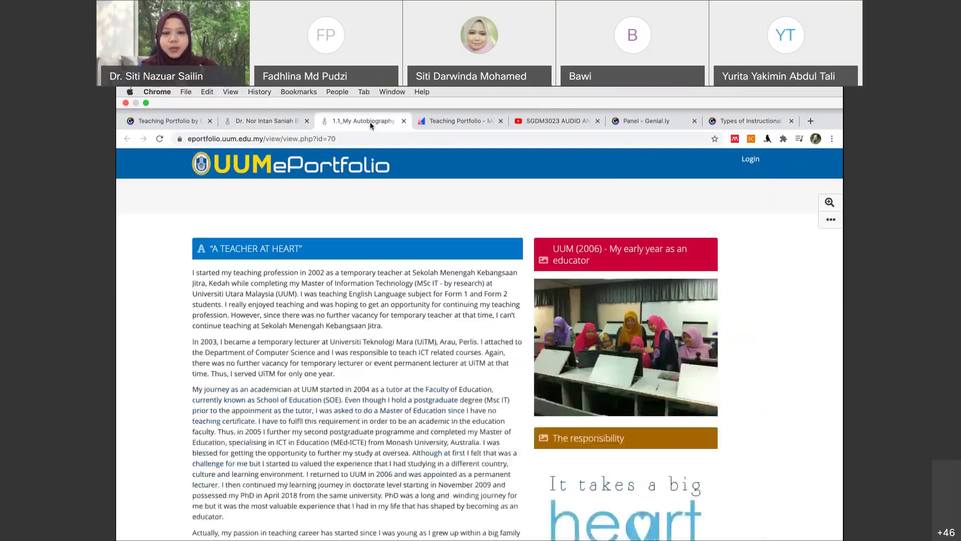
pyautogui.scroll(-10, 509, 343)
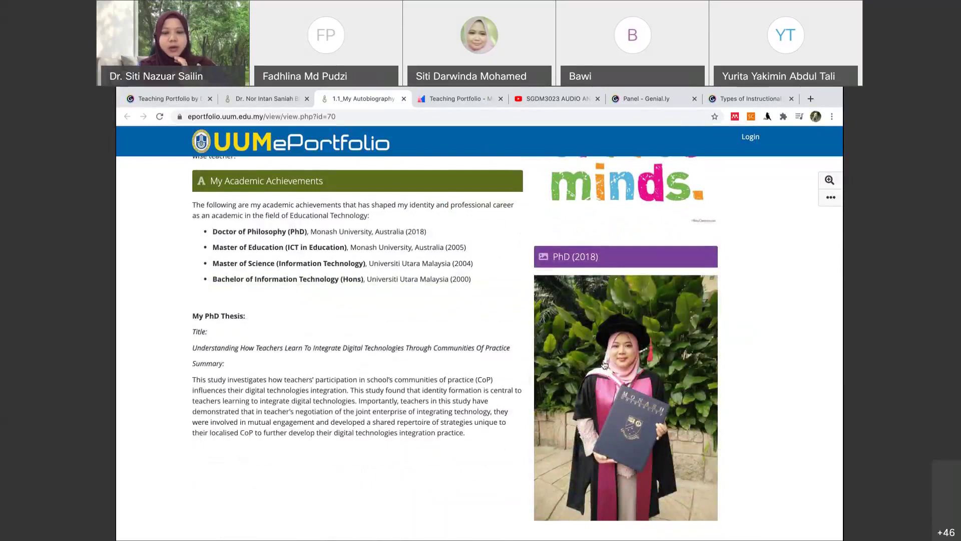
pyautogui.scroll(6, 617, 379)
pyautogui.scroll(6, 617, 379)
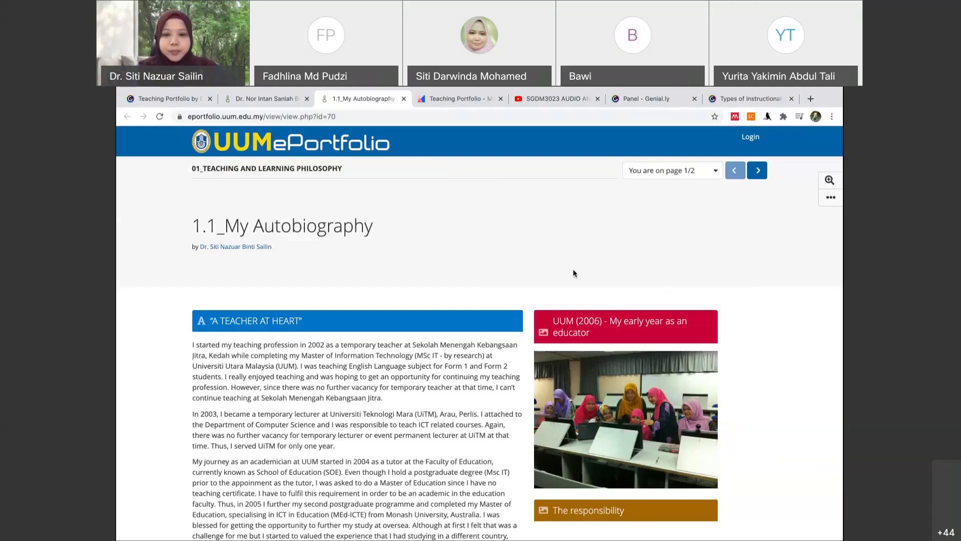
pyautogui.scroll(2, 574, 273)
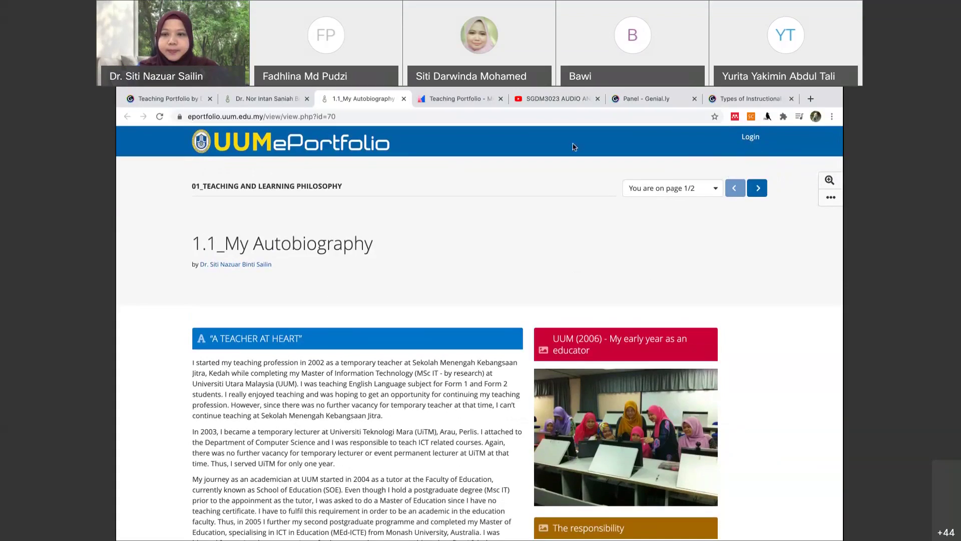
# - Return to the logged-in ePortfolio session showing the colleague's profile and open the Dashboard
pyautogui.click(273, 100)
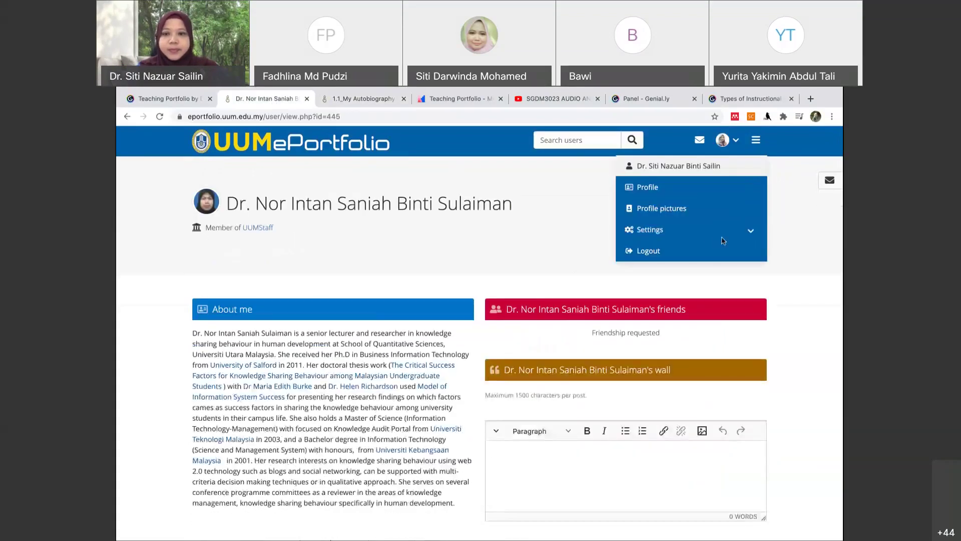
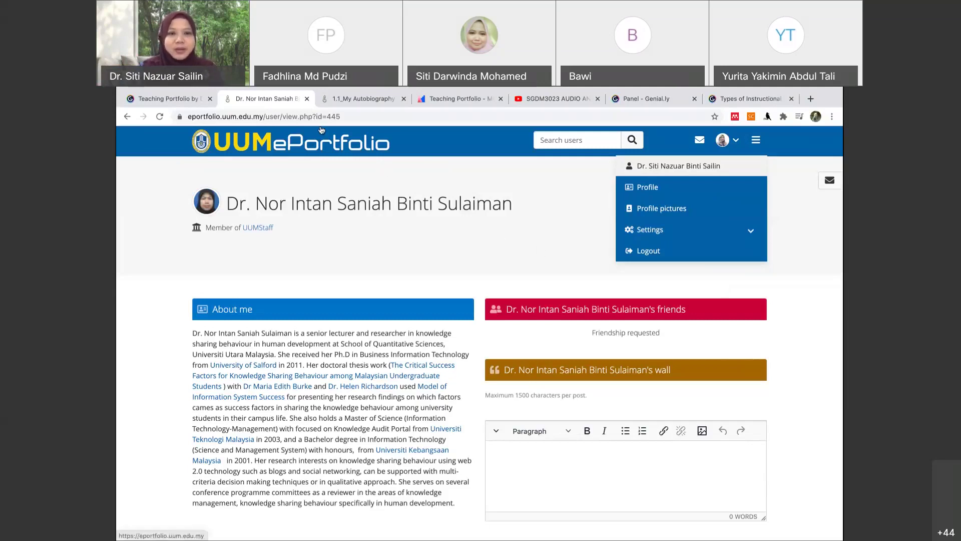
pyautogui.click(727, 145)
pyautogui.click(726, 147)
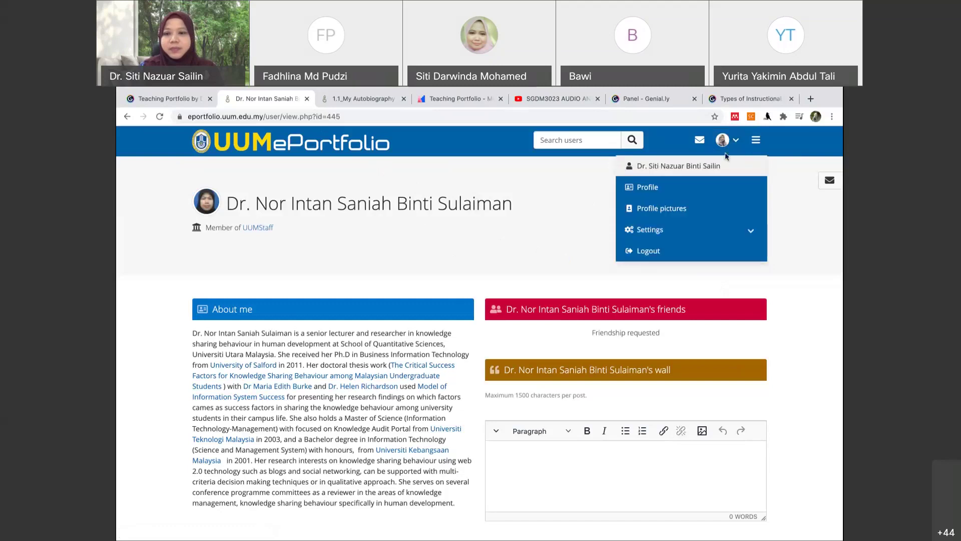
pyautogui.click(756, 139)
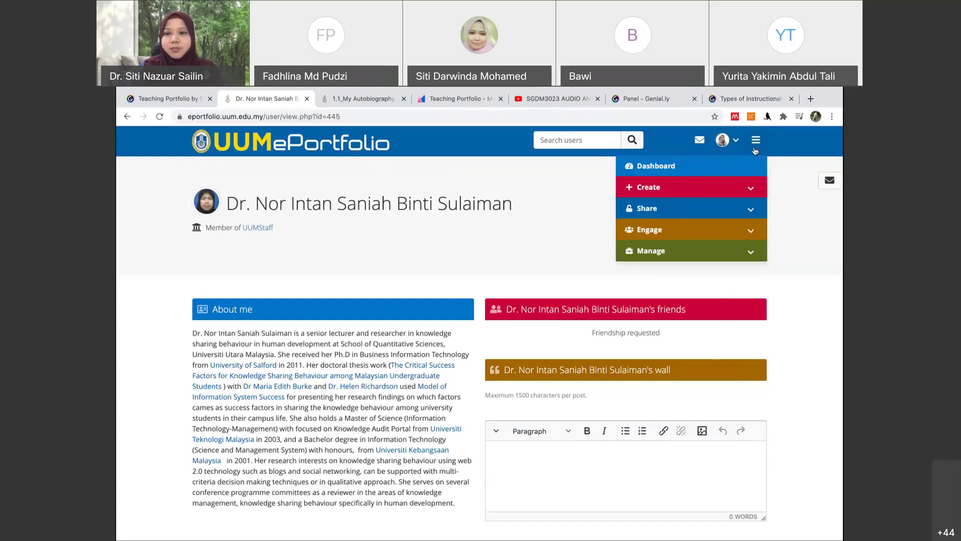
pyautogui.click(680, 168)
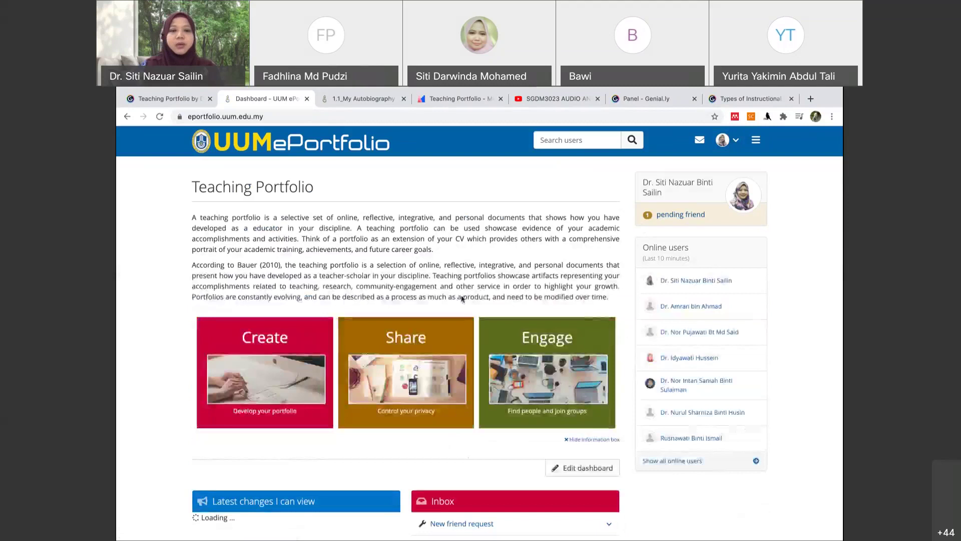
# - Review the dashboard from the Create, Share and Engage tiles down to the collections listed under My portfolios
pyautogui.scroll(-2, 299, 292)
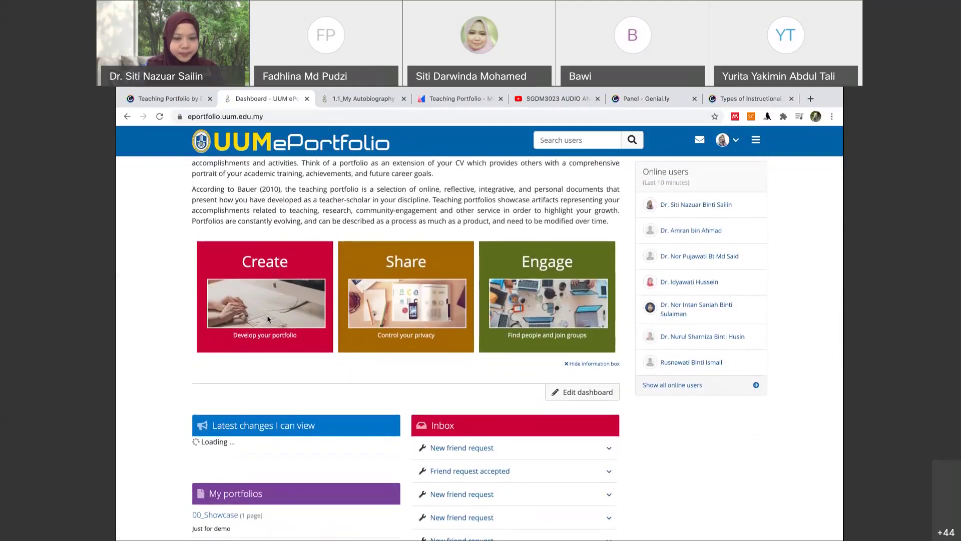
pyautogui.scroll(-3, 268, 308)
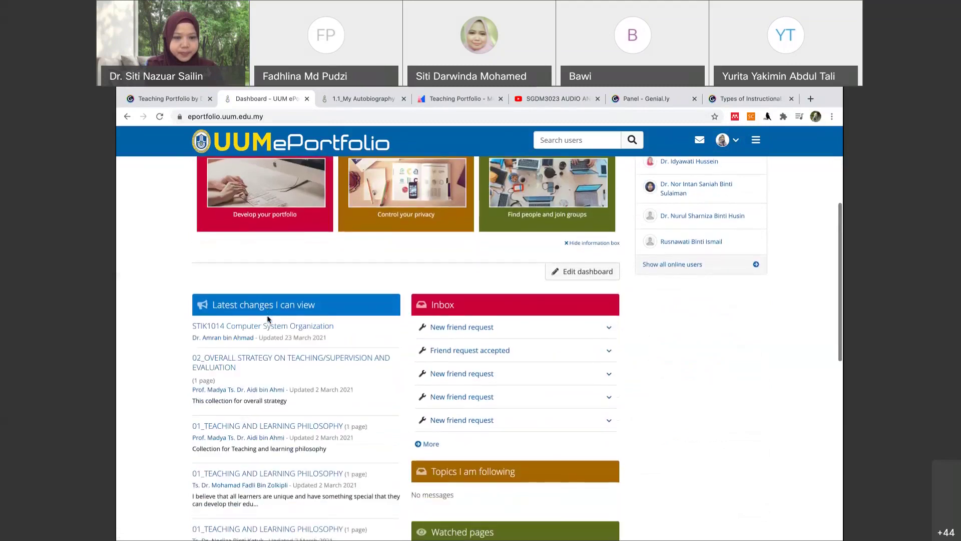
pyautogui.scroll(-4, 269, 318)
pyautogui.scroll(-4, 268, 319)
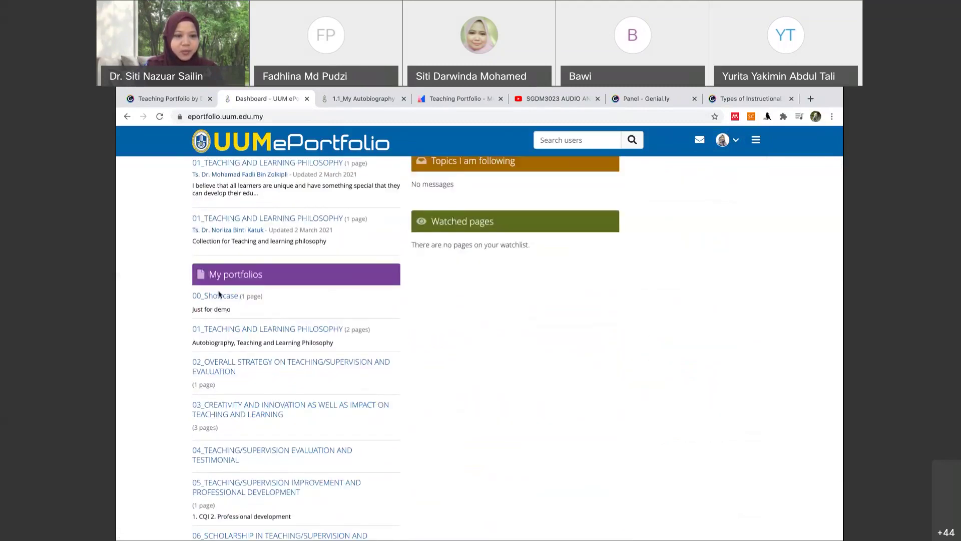
pyautogui.scroll(-1, 258, 329)
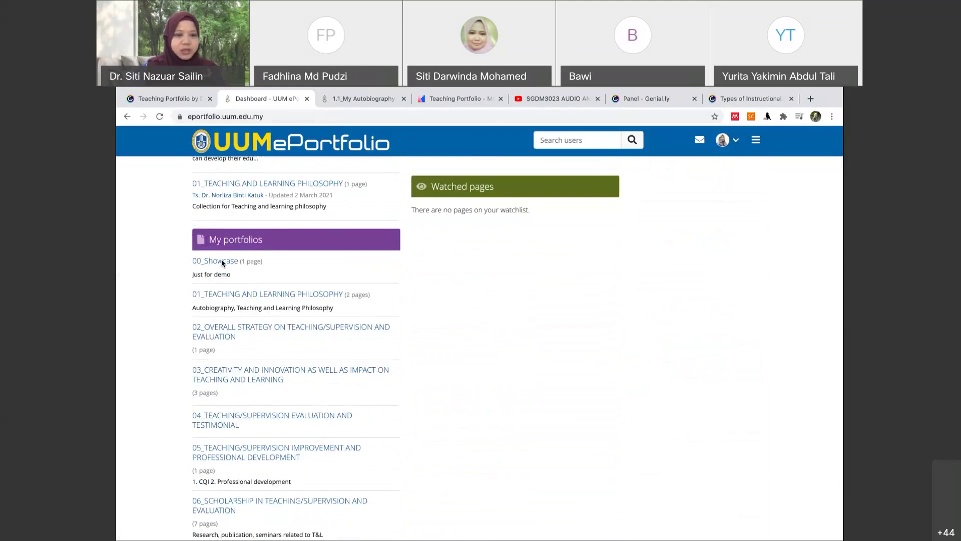
pyautogui.scroll(10, 224, 263)
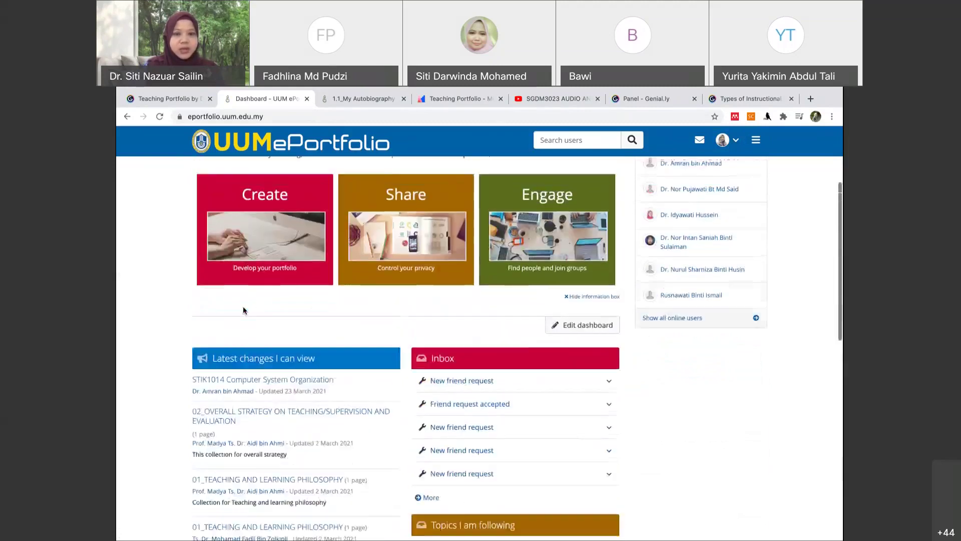
pyautogui.scroll(2, 345, 288)
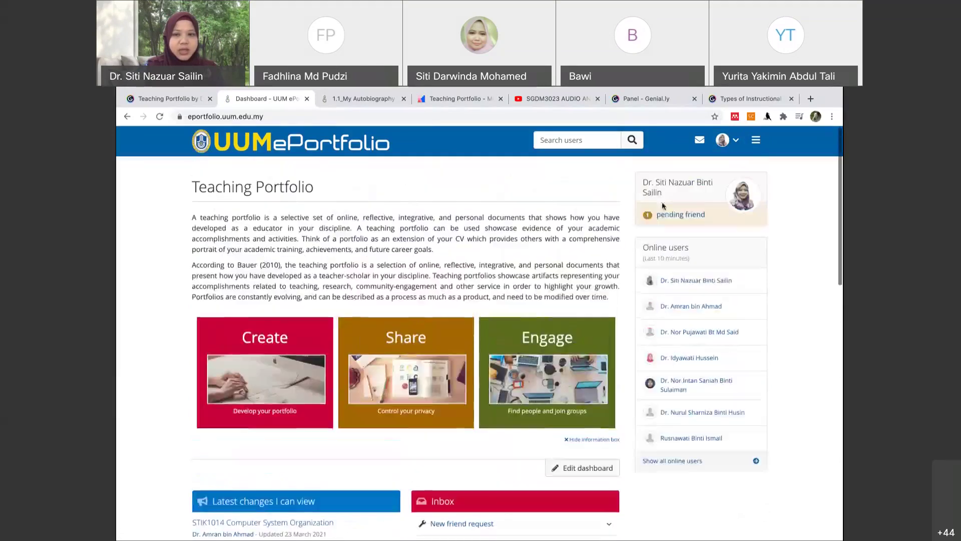
# - Go to the Pages and collections overview and open the page management of the 00_Showcase collection
pyautogui.click(756, 141)
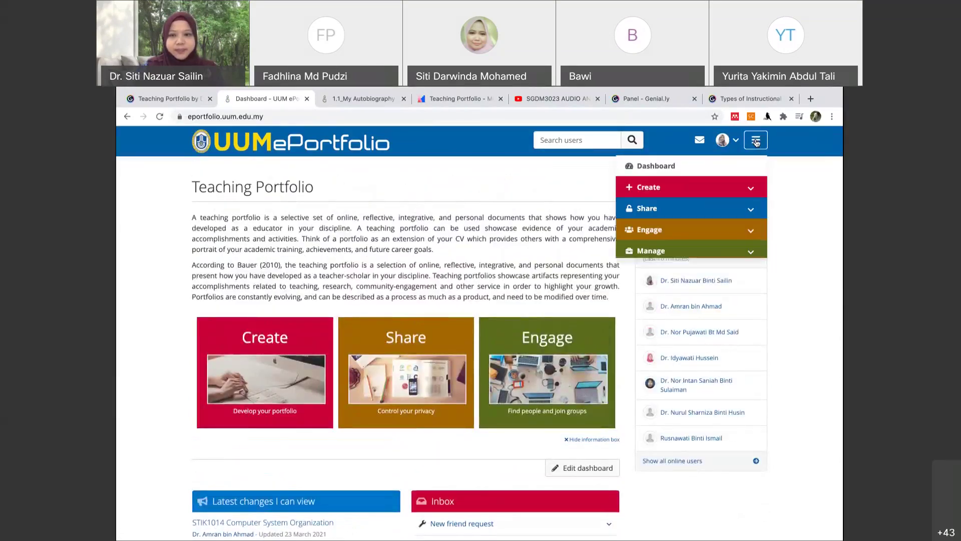
pyautogui.click(751, 187)
pyautogui.click(690, 209)
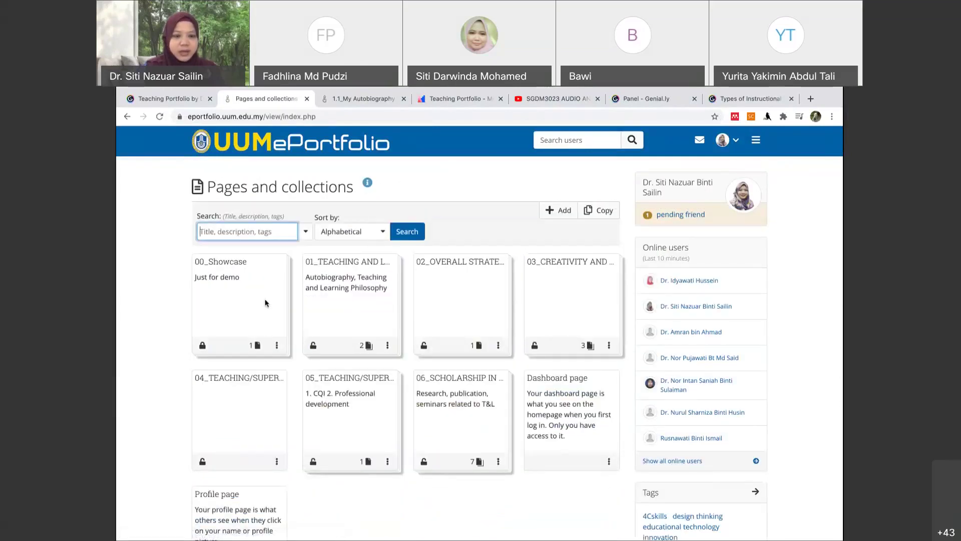
pyautogui.click(277, 346)
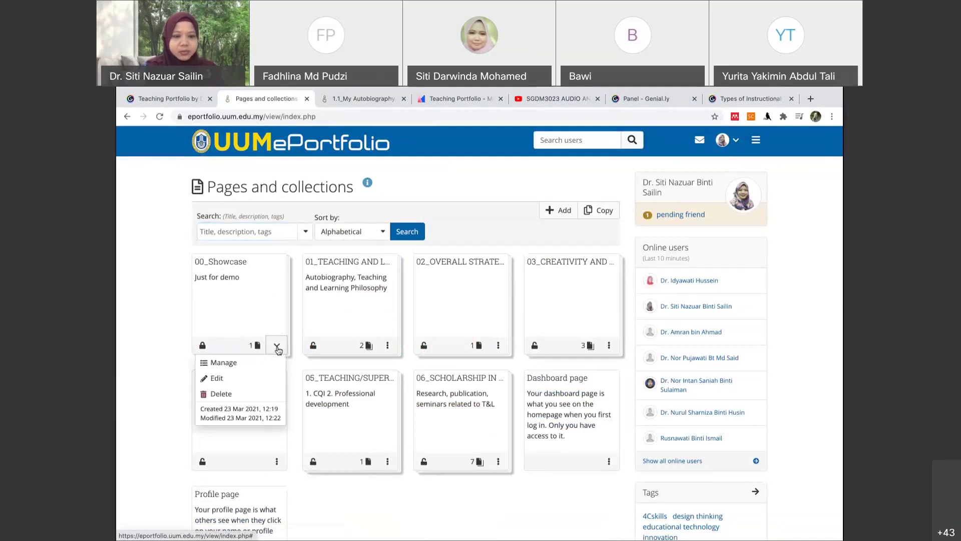
pyautogui.click(238, 364)
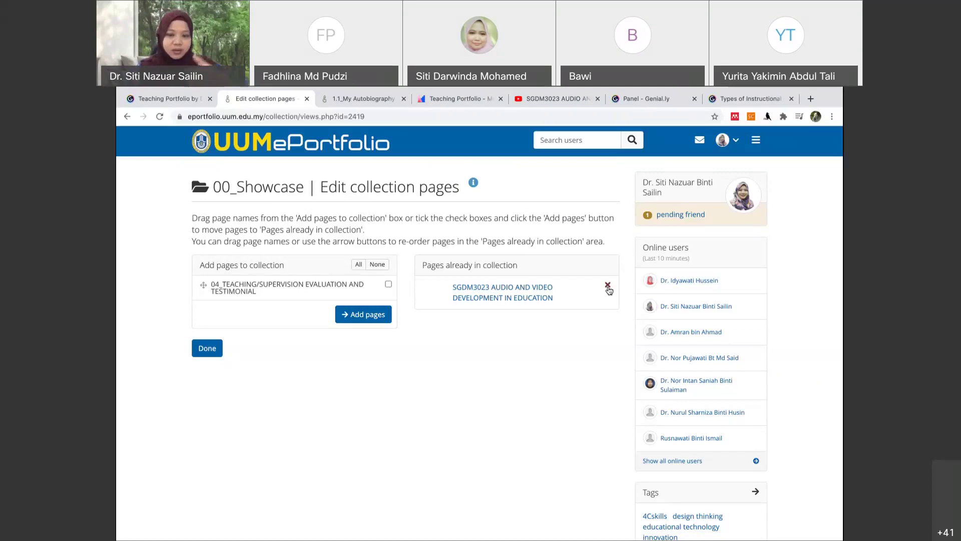
# - Remove the SGDM3023 Audio and Video Development in Education page from the 00_Showcase collection and finish managing it
pyautogui.click(608, 286)
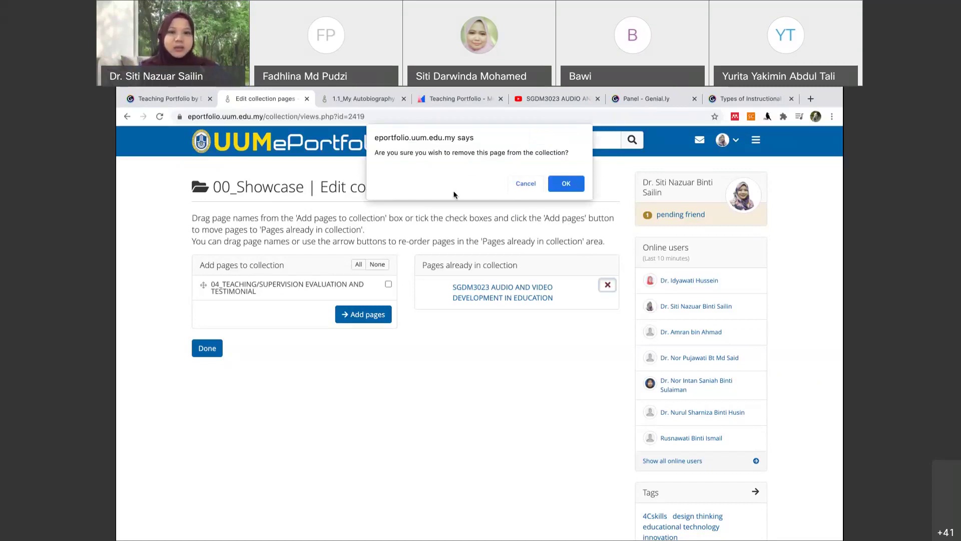
pyautogui.click(566, 183)
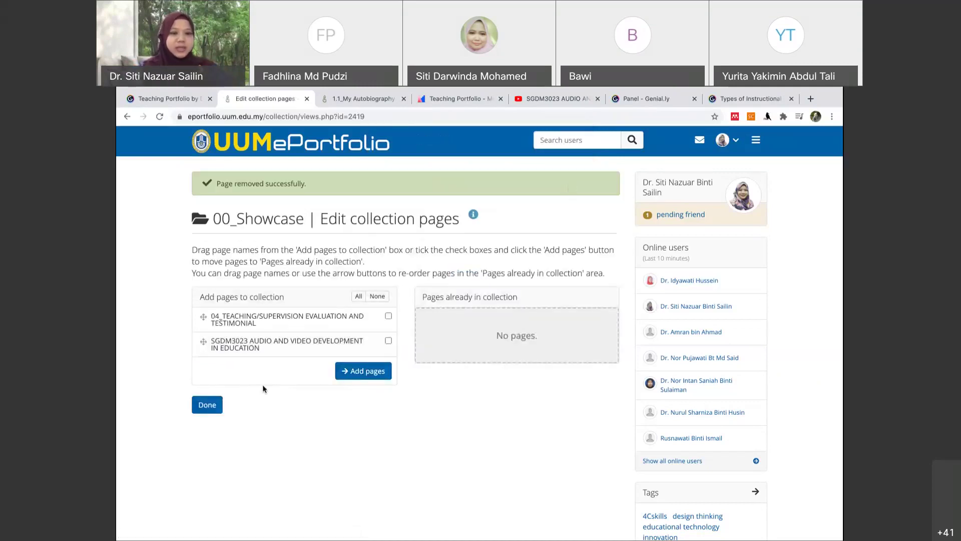
pyautogui.click(205, 408)
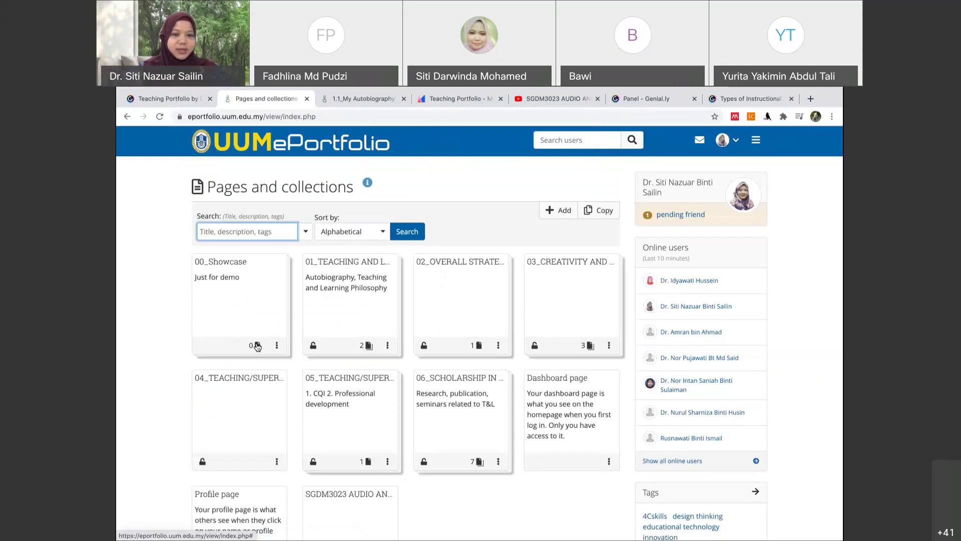
# - Open the collection 03_CREATIVITY AND INNOVATION AS WELL AS IMPACT ON TEACHING AND LEARNING from the overview
pyautogui.scroll(-1, 321, 373)
pyautogui.scroll(-1, 362, 462)
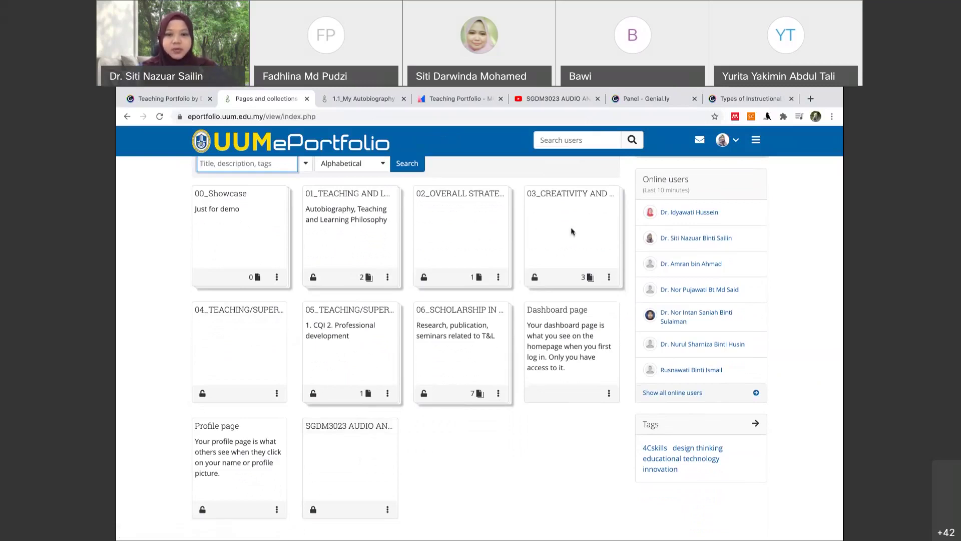
pyautogui.click(588, 196)
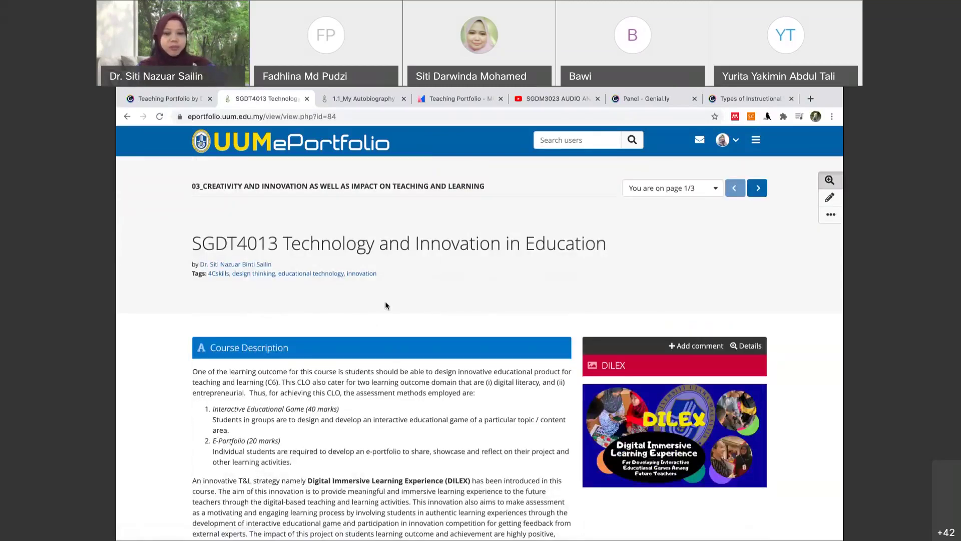
# - Browse the pages of the 03_CREATIVITY AND INNOVATION collection through to the SGDM3023 Audio and Video Development in Education page
pyautogui.click(757, 190)
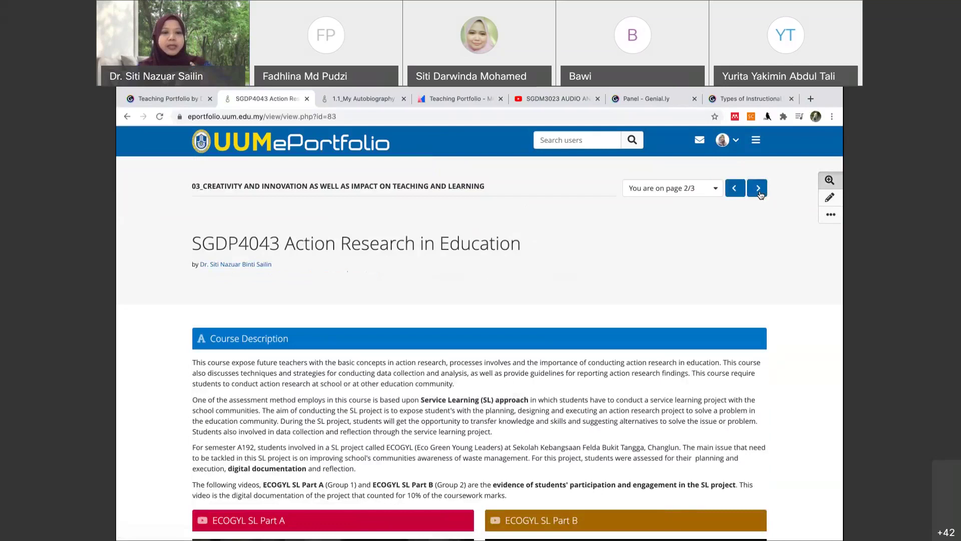
pyautogui.scroll(-1, 735, 256)
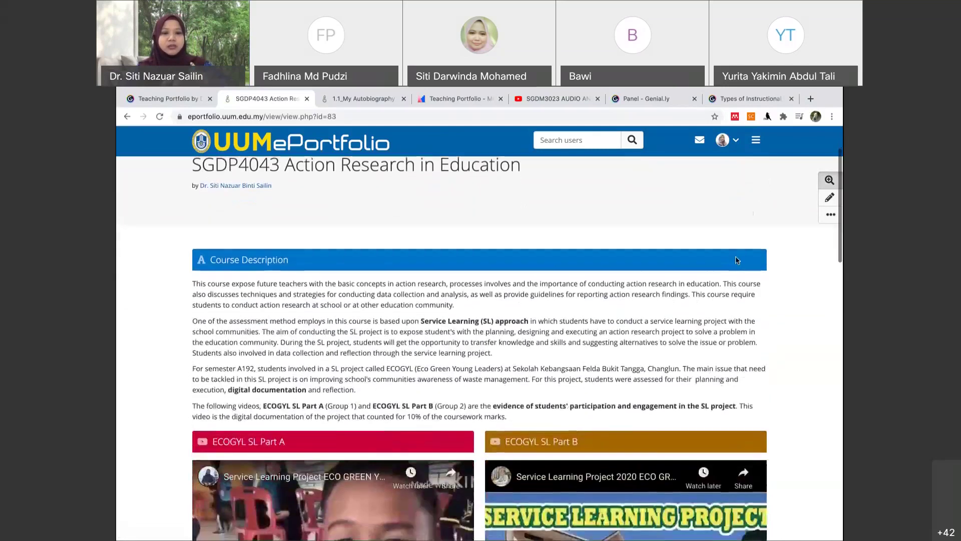
pyautogui.scroll(1, 736, 206)
pyautogui.click(759, 181)
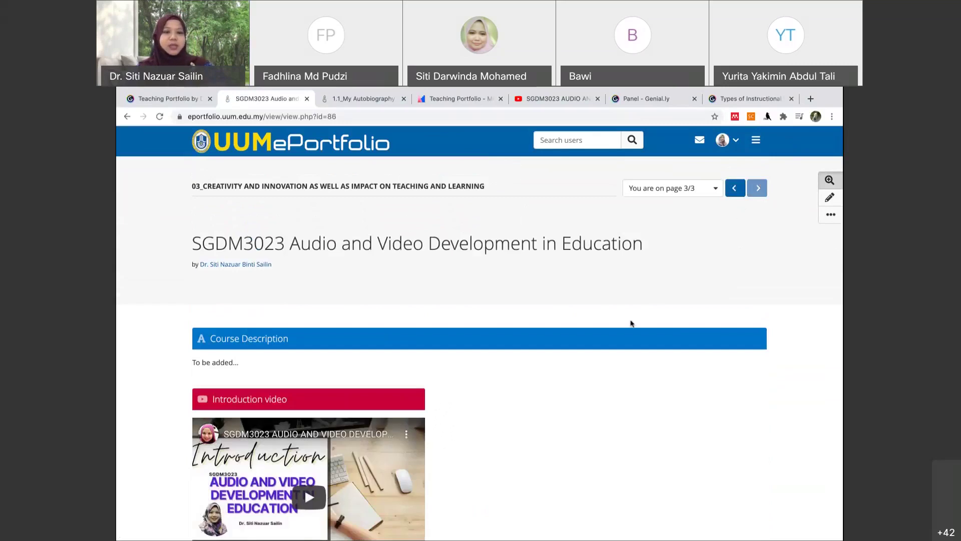
pyautogui.scroll(-1, 631, 324)
pyautogui.scroll(1, 630, 323)
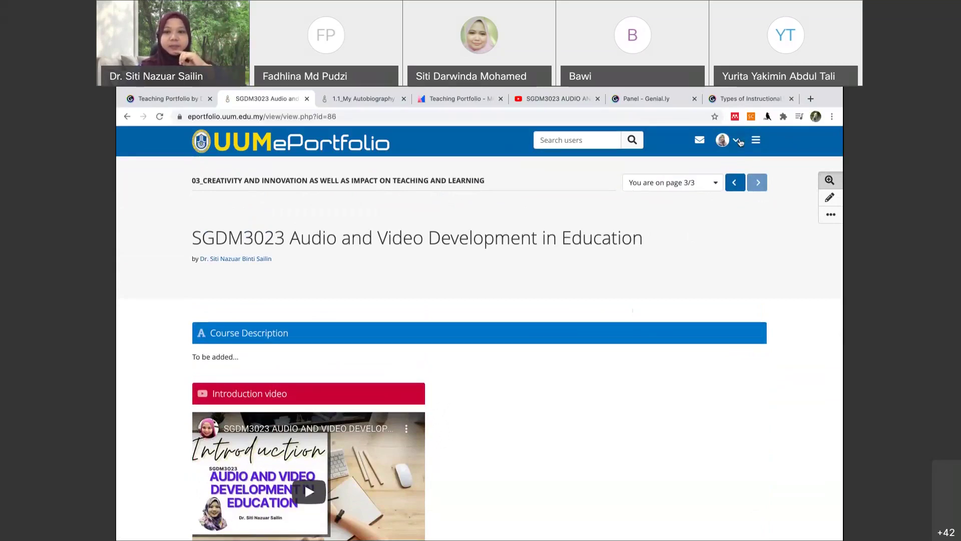
# - Return to the Pages and collections overview and open the standalone SGDM3023 AUDIO AND VIDEO DEVELOPMENT IN EDUCATION page for editing
pyautogui.click(756, 140)
pyautogui.click(695, 207)
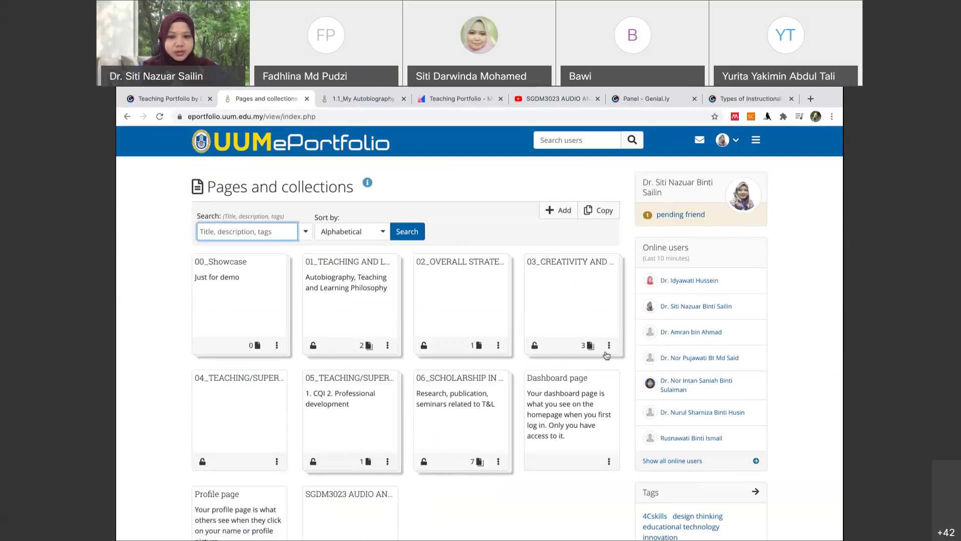
pyautogui.scroll(-2, 598, 346)
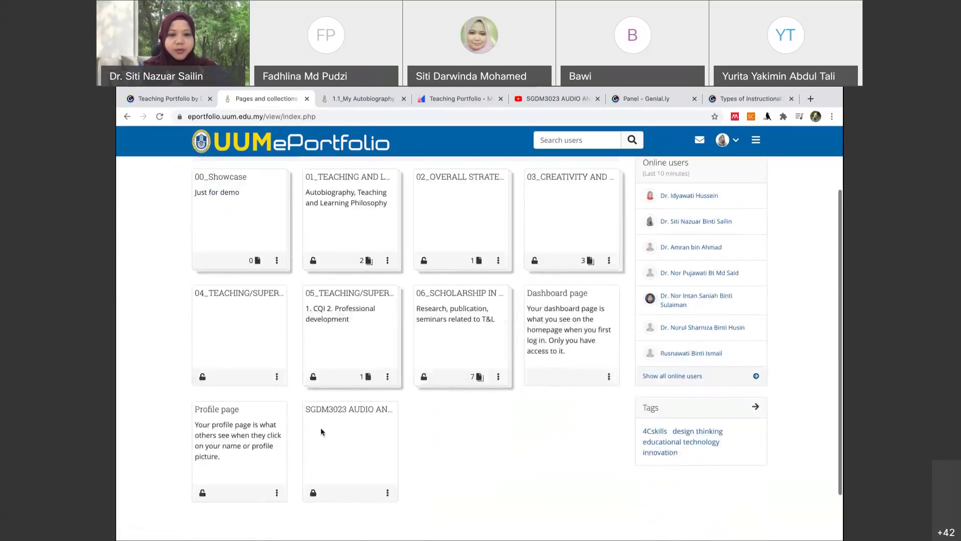
pyautogui.click(388, 495)
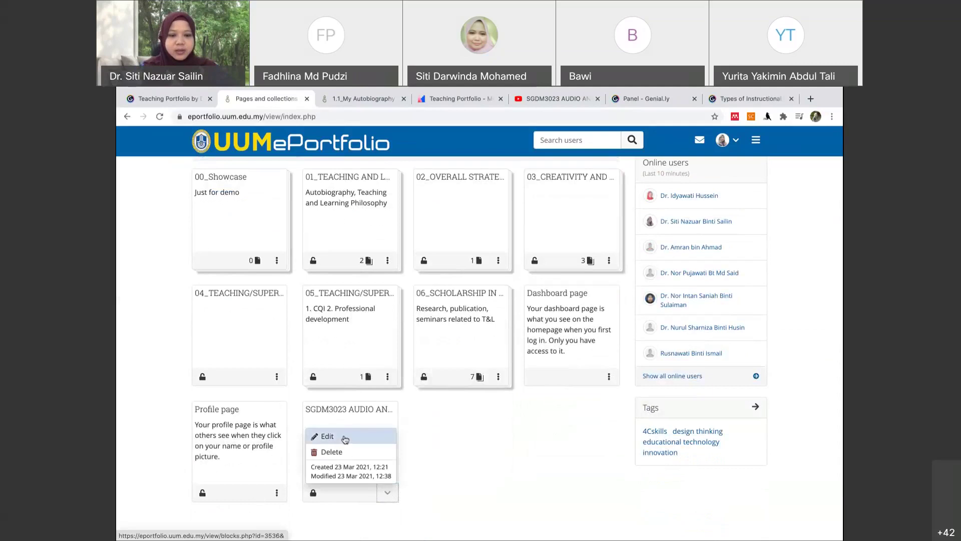
pyautogui.click(324, 436)
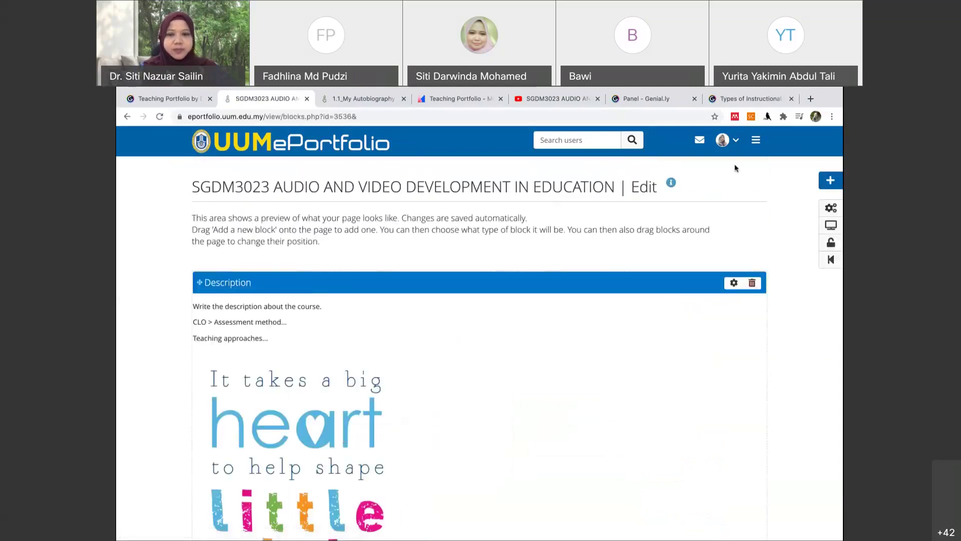
# - Change the page title to SGDM3023 AUDIO AND VIDEO DEVELOPMENT IN EDUCATION (DEMO) and save the page settings
pyautogui.click(830, 209)
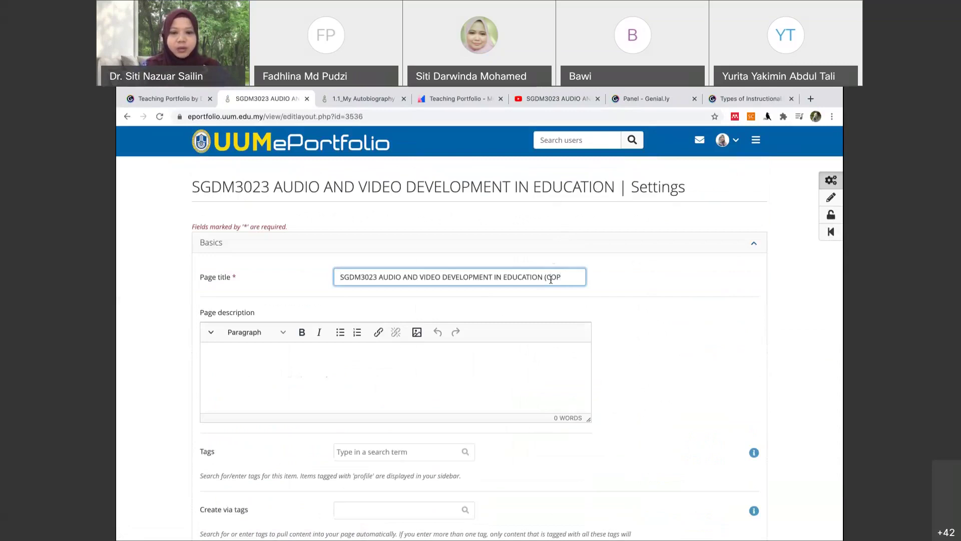
pyautogui.write('MO')
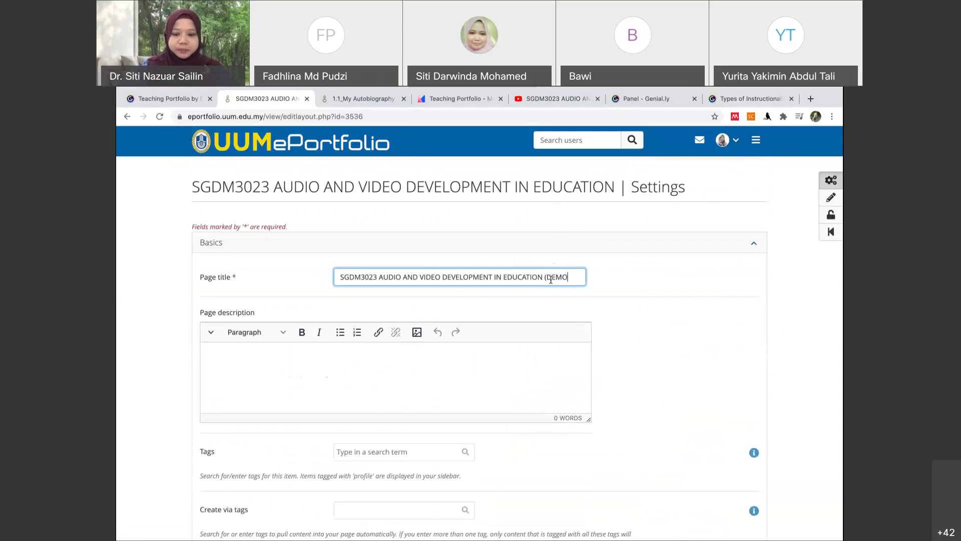
pyautogui.scroll(-3, 550, 279)
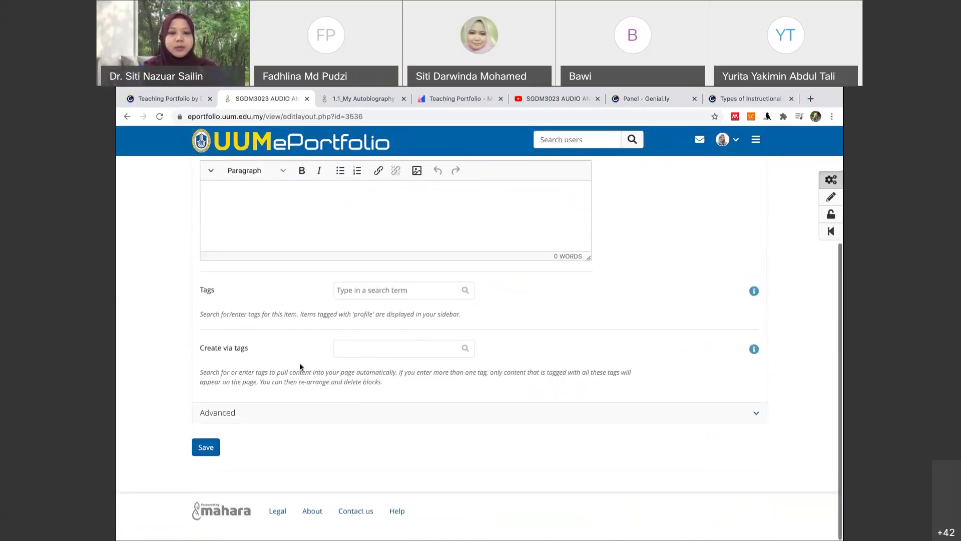
pyautogui.click(207, 455)
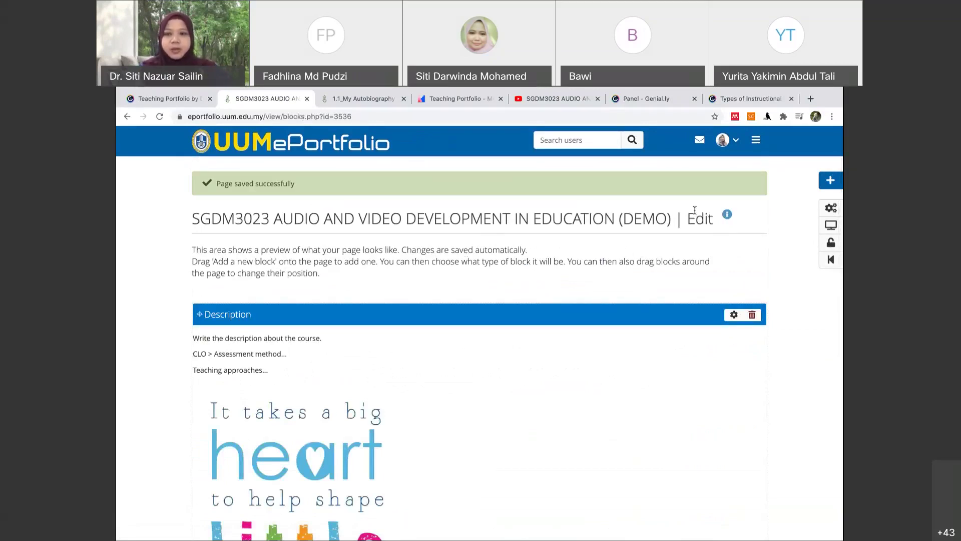
# - Go back to the Pages and collections overview and open the page management of the 03_CREATIVITY AND INNOVATION collection
pyautogui.click(756, 139)
pyautogui.click(673, 206)
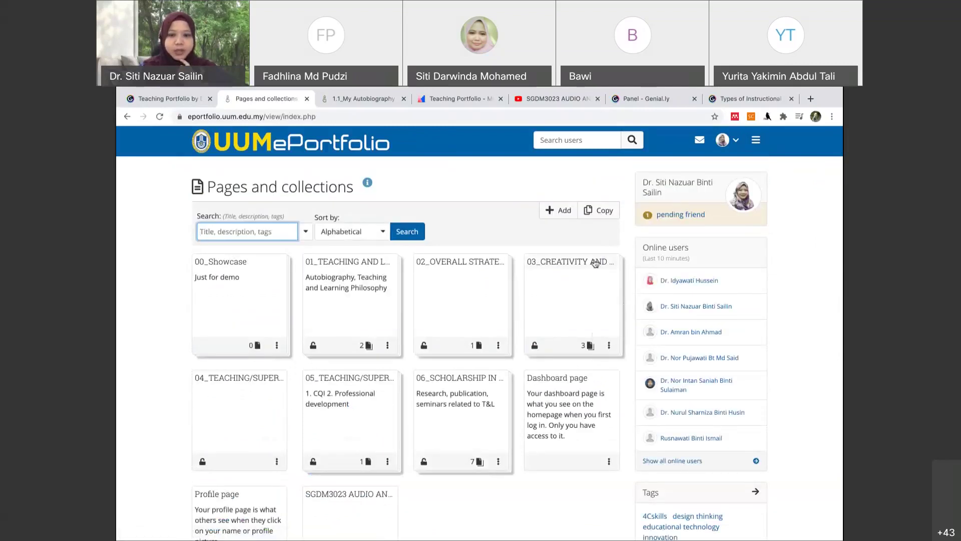
pyautogui.click(609, 345)
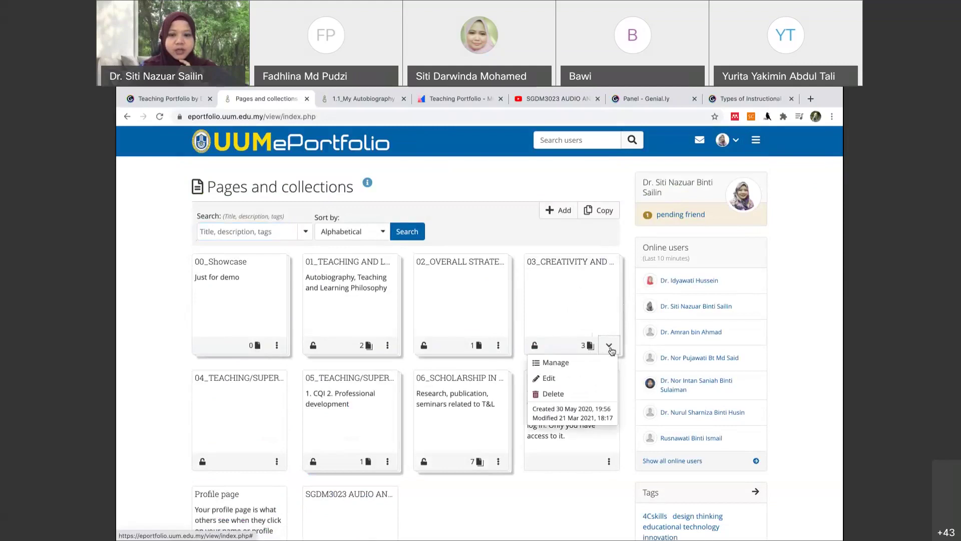
pyautogui.click(566, 367)
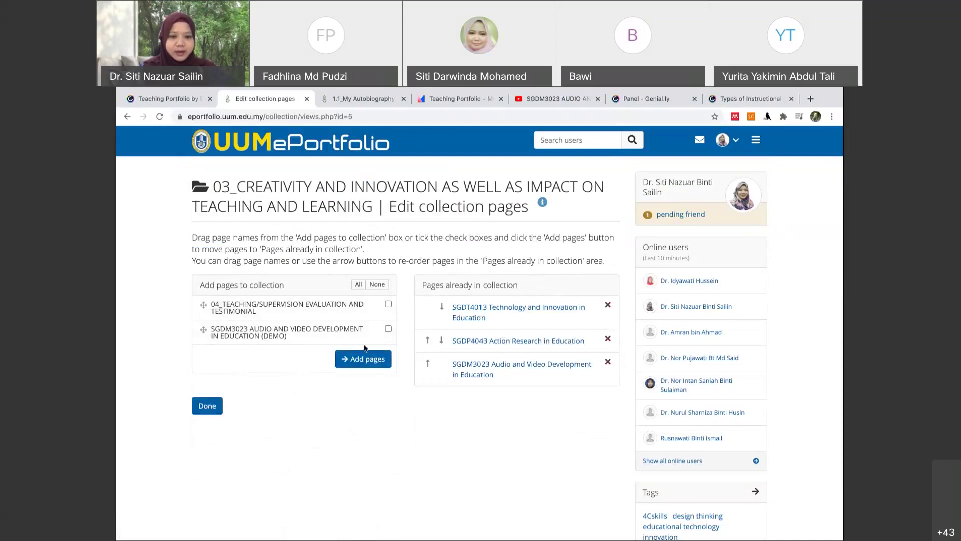
# - Add the SGDM3023 (DEMO) page to the collection, order it directly above the other SGDM3023 page, and finish managing the collection
pyautogui.click(388, 329)
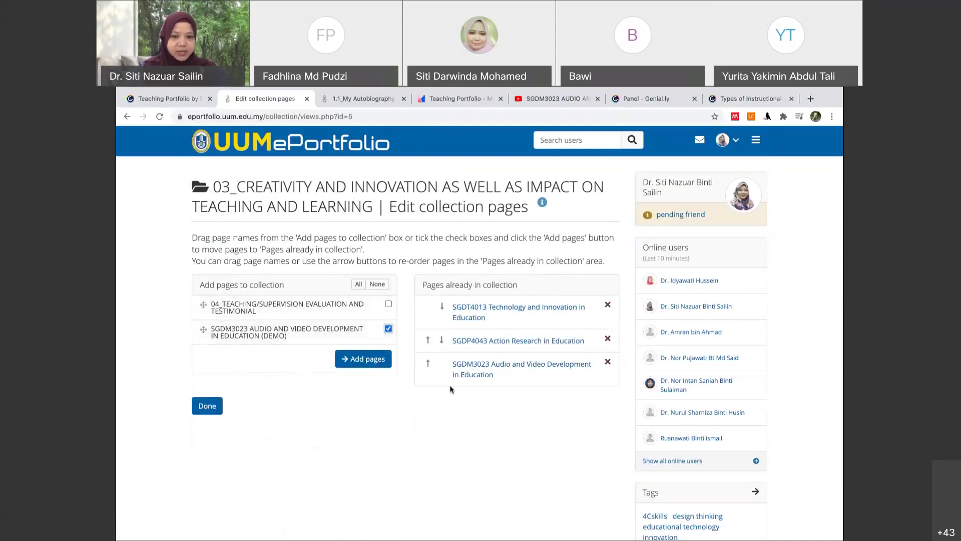
pyautogui.click(363, 362)
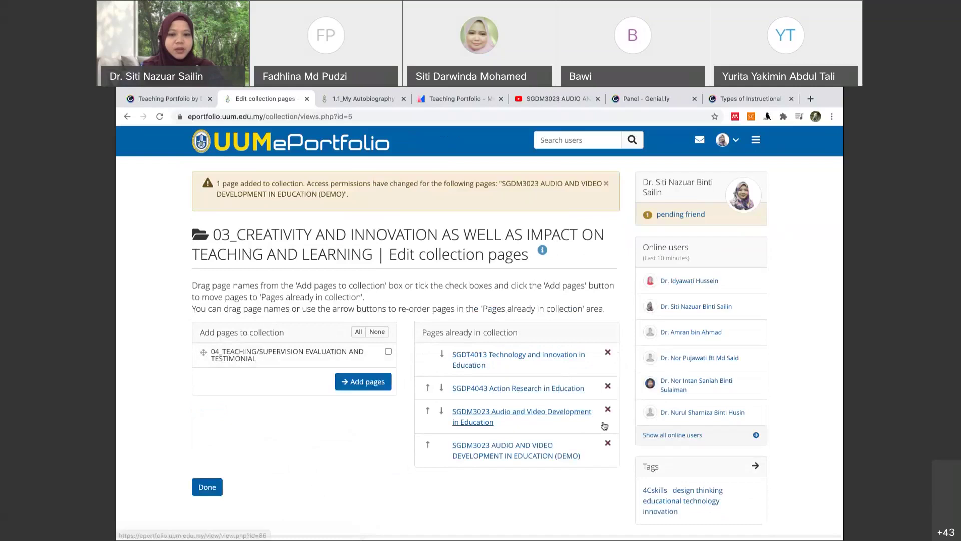
pyautogui.scroll(-1, 541, 433)
pyautogui.scroll(-1, 541, 433)
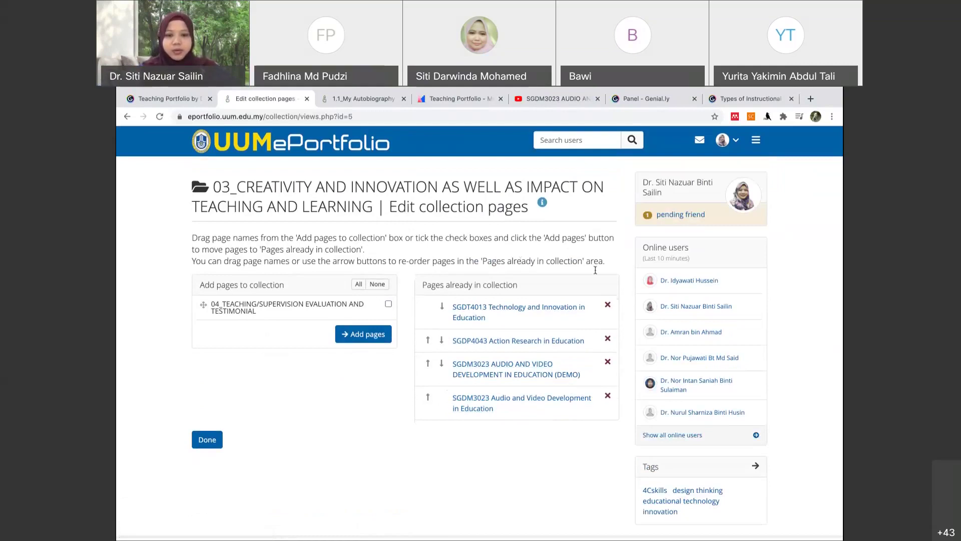
pyautogui.click(205, 440)
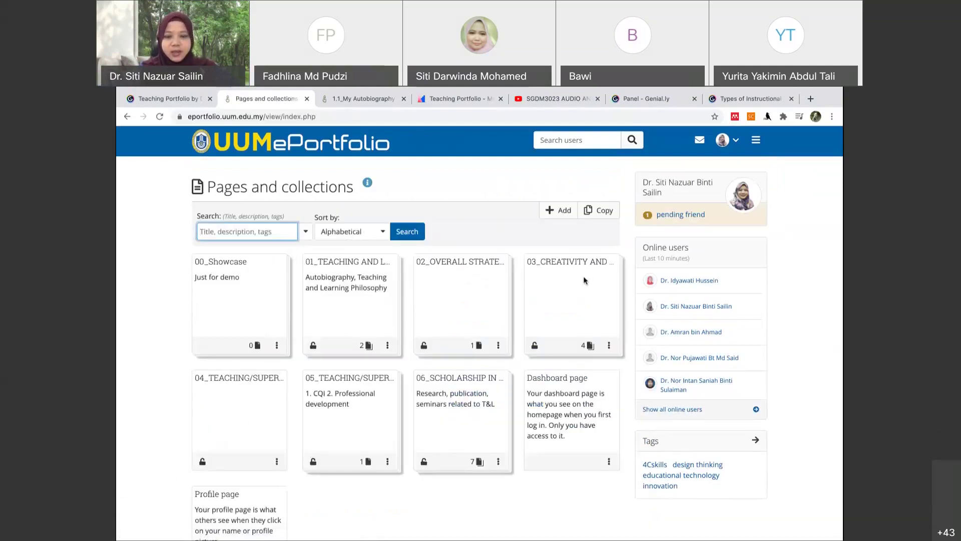
# - Open the 03_CREATIVITY AND INNOVATION collection, advance to its SGDM3023 (DEMO) page and review that page down to its comments
pyautogui.scroll(-1, 584, 280)
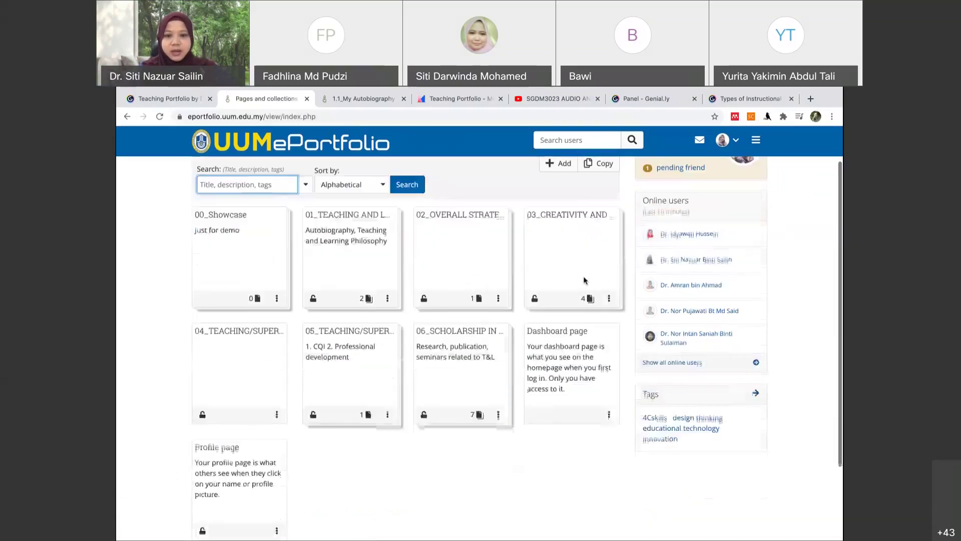
pyautogui.click(581, 216)
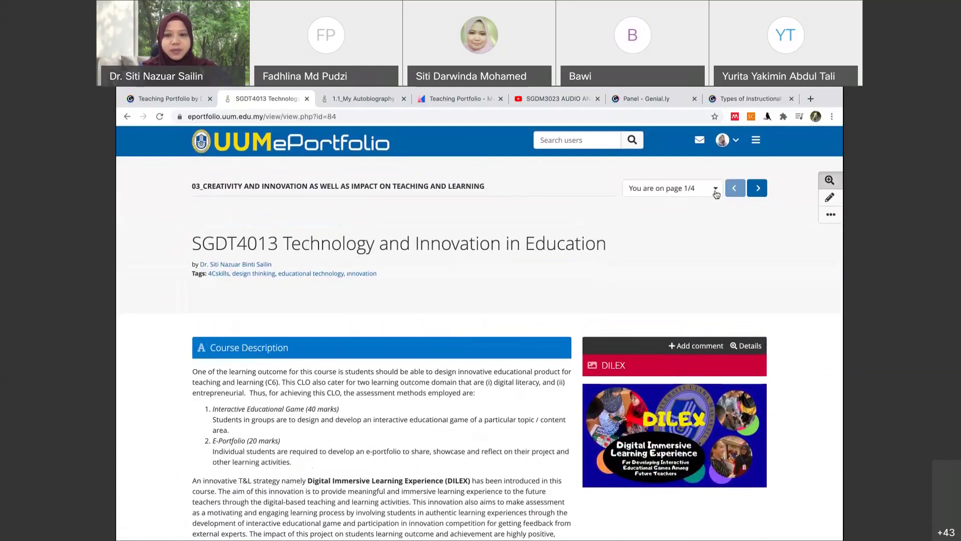
pyautogui.click(759, 190)
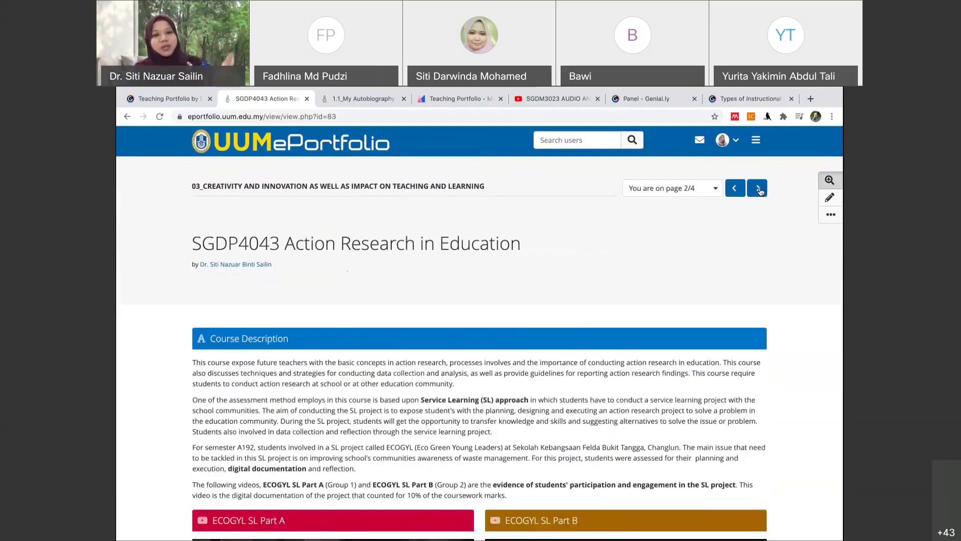
pyautogui.click(759, 190)
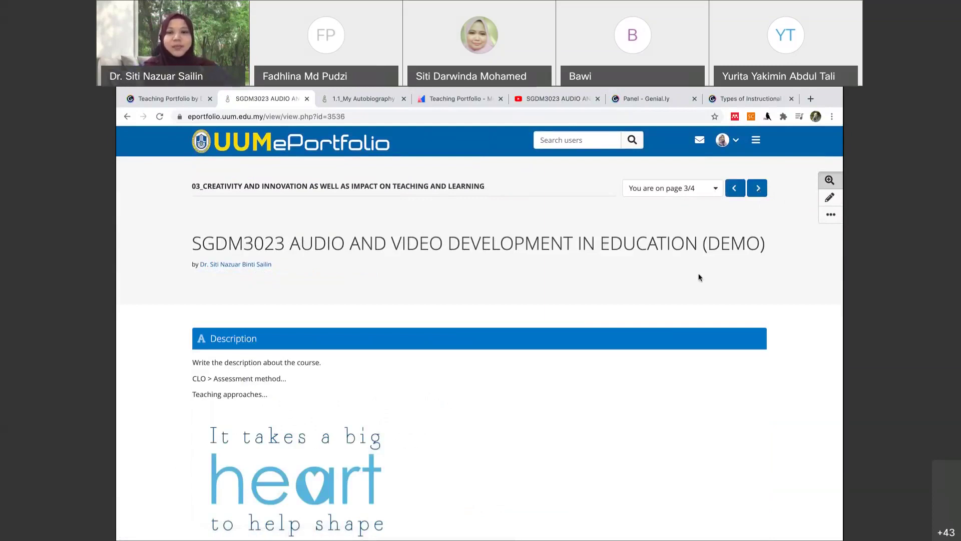
pyautogui.scroll(-10, 641, 294)
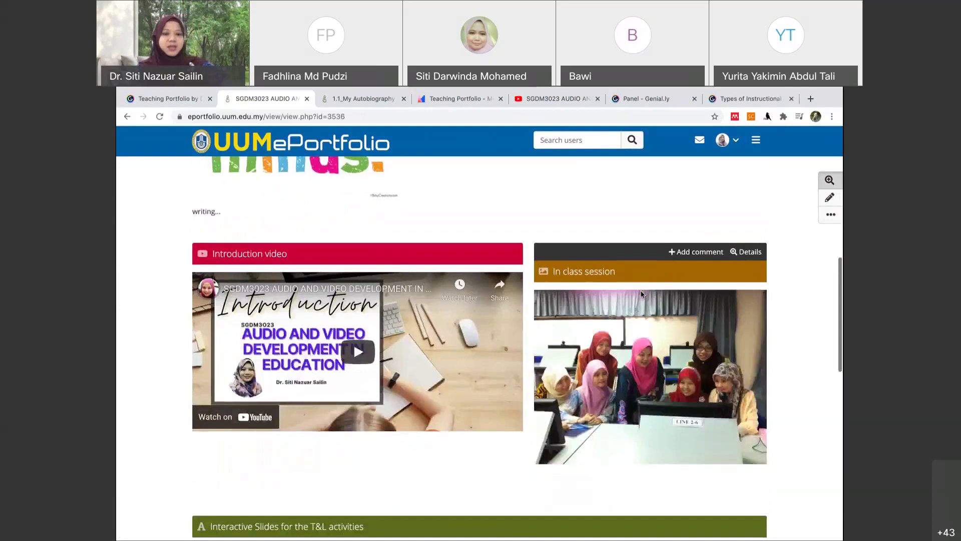
pyautogui.scroll(-3, 643, 294)
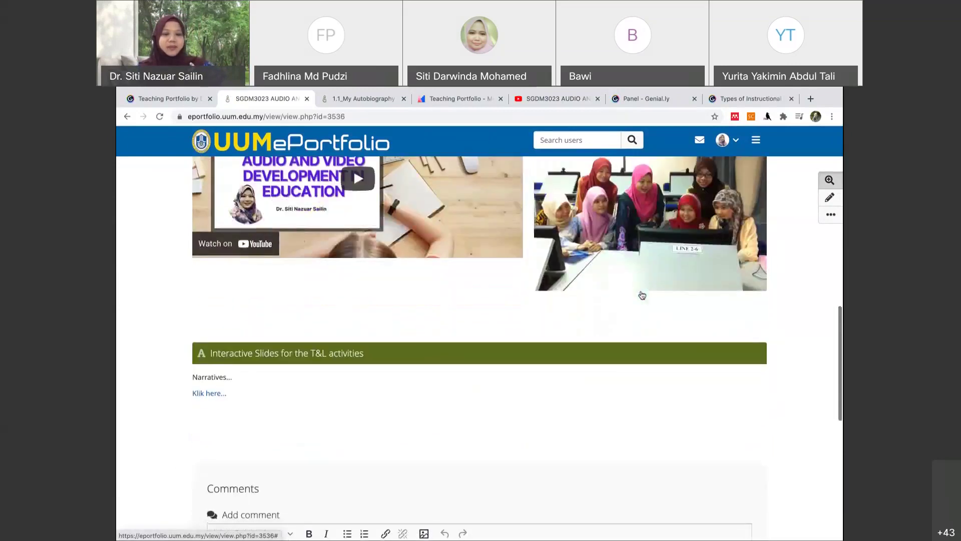
pyautogui.scroll(12, 642, 294)
pyautogui.scroll(3, 642, 294)
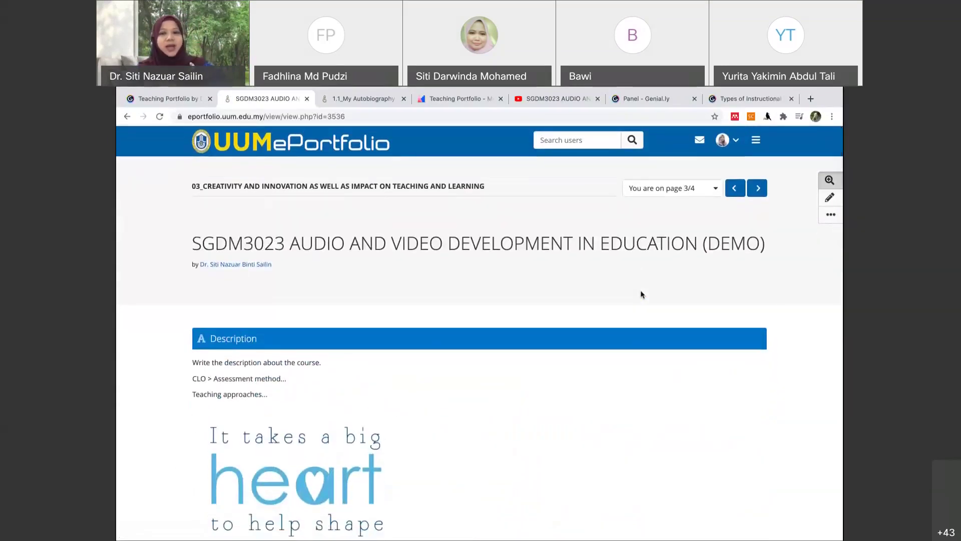
# - Switch the SGDM3023 (DEMO) page to editing and open the configuration of its Description block
pyautogui.click(829, 199)
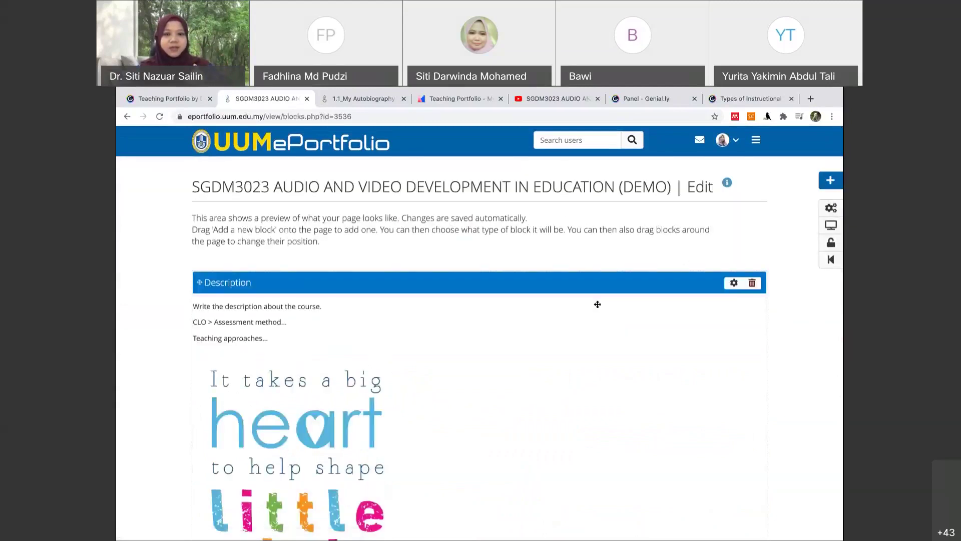
pyautogui.click(734, 283)
pyautogui.click(433, 145)
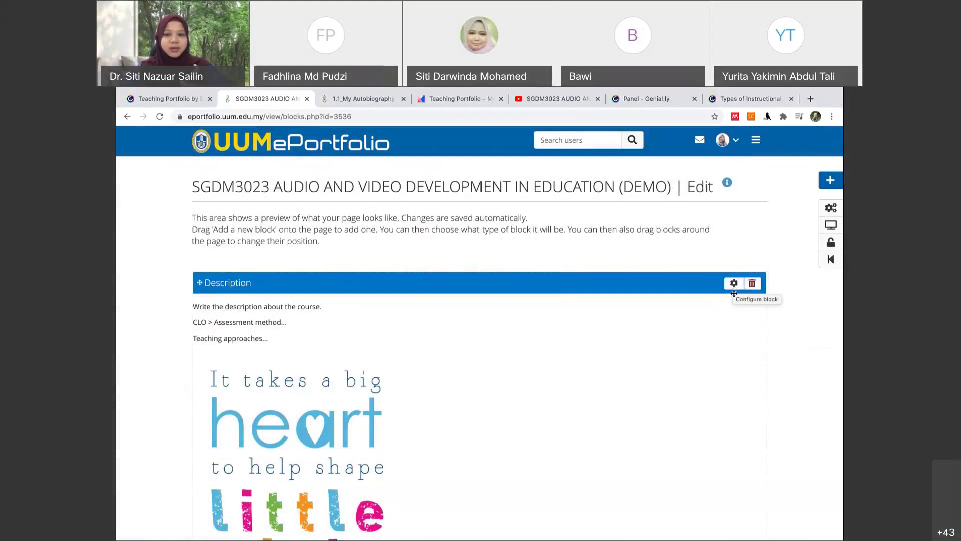
pyautogui.click(733, 284)
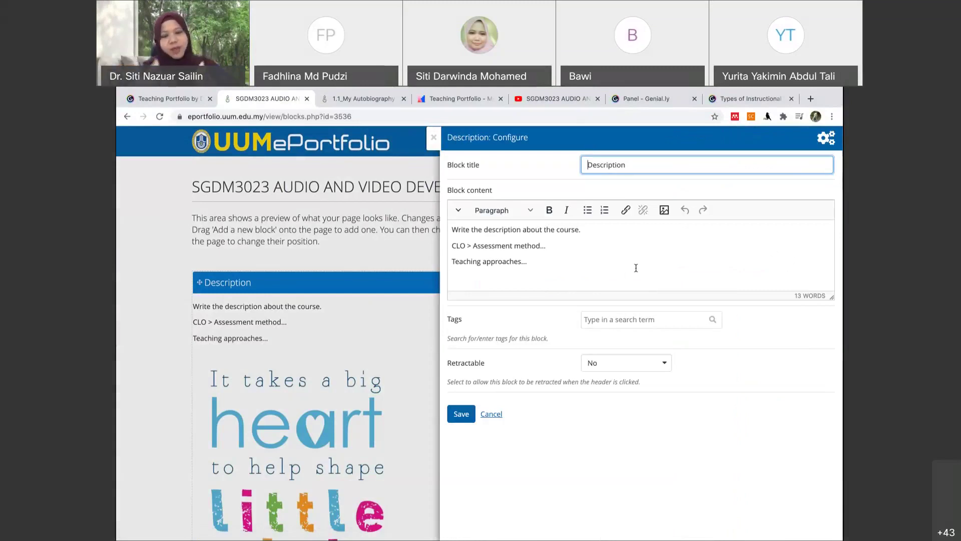
# - Enlarge the Description block's content editor and look through its text and the quote image
pyautogui.scroll(-3, 636, 267)
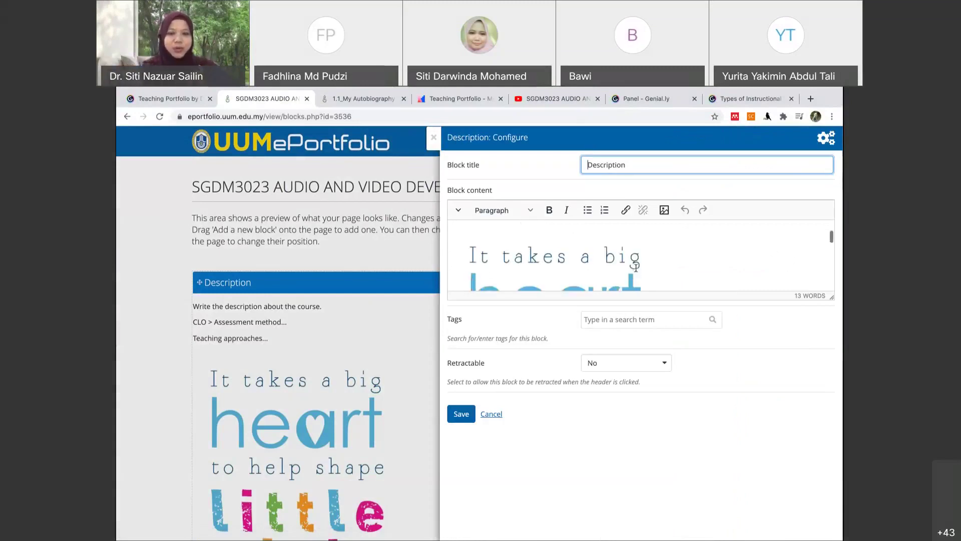
pyautogui.click(620, 270)
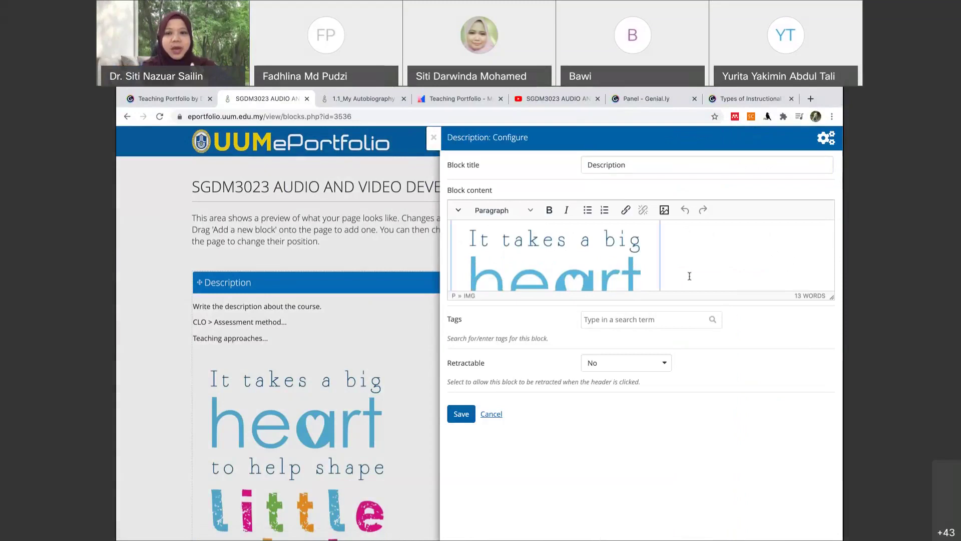
pyautogui.scroll(3, 691, 277)
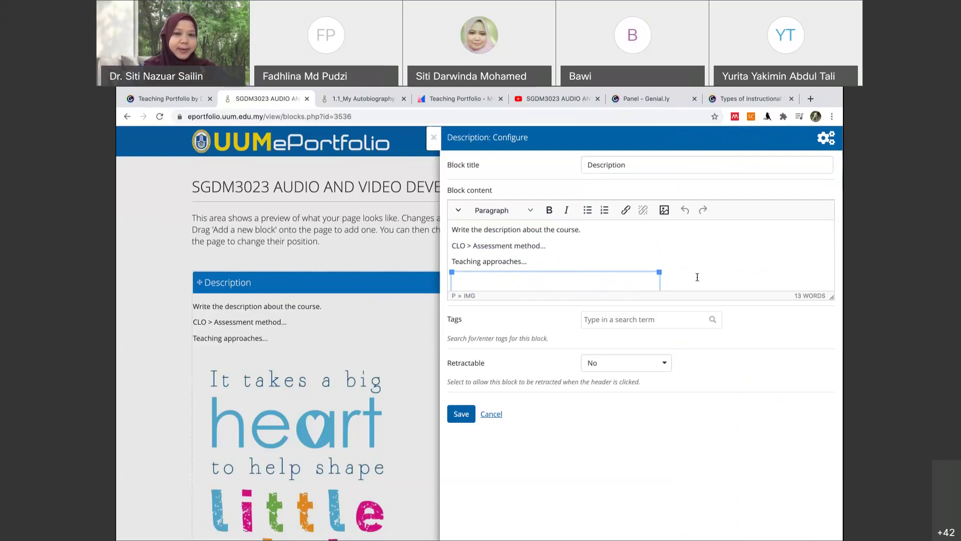
pyautogui.moveTo(830, 299); pyautogui.dragTo(831, 531)
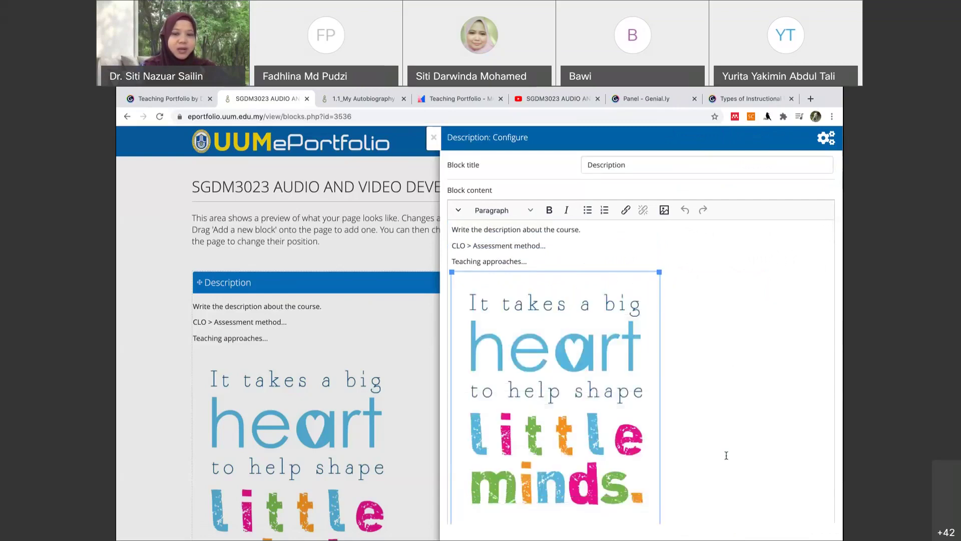
pyautogui.click(678, 453)
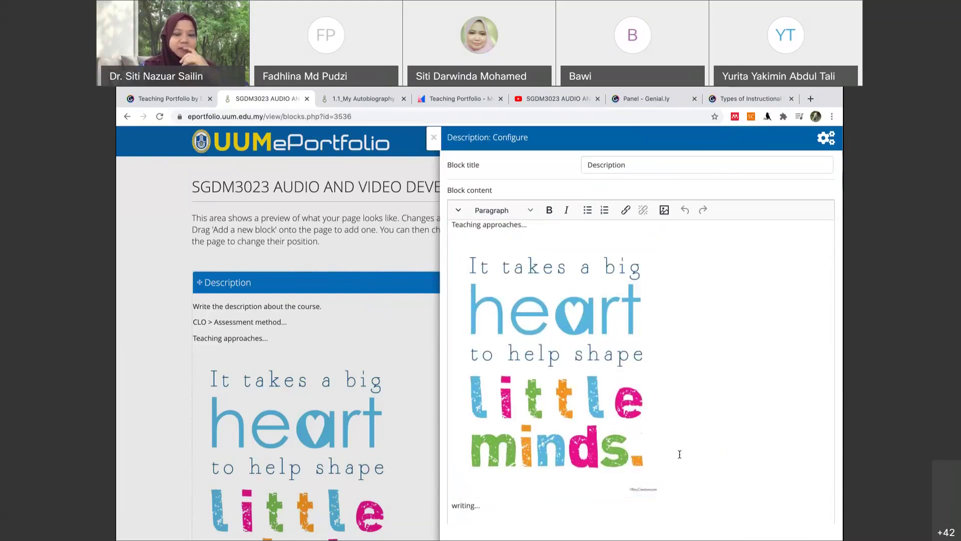
pyautogui.scroll(-1, 679, 454)
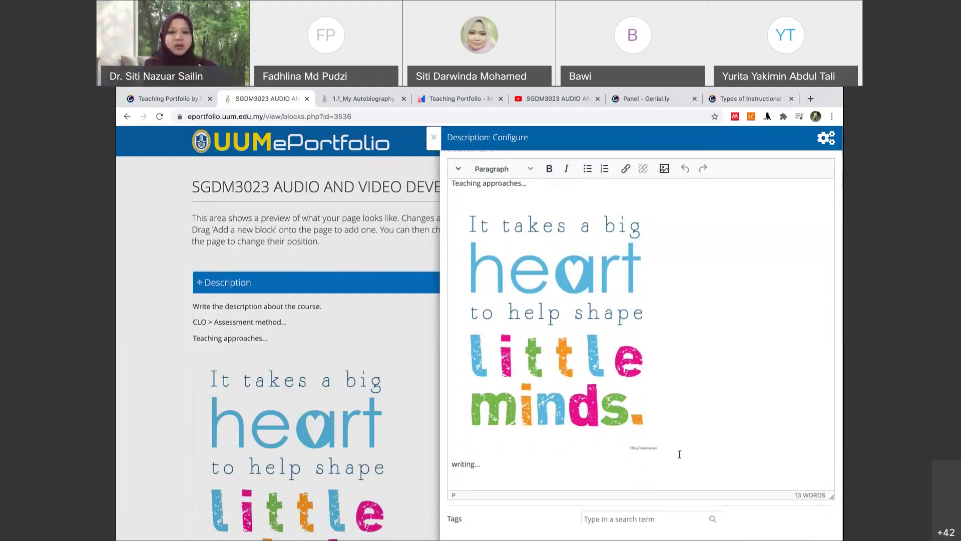
# - Look at the image insertion options and the Description block's content, and close its configuration without saving
pyautogui.click(664, 170)
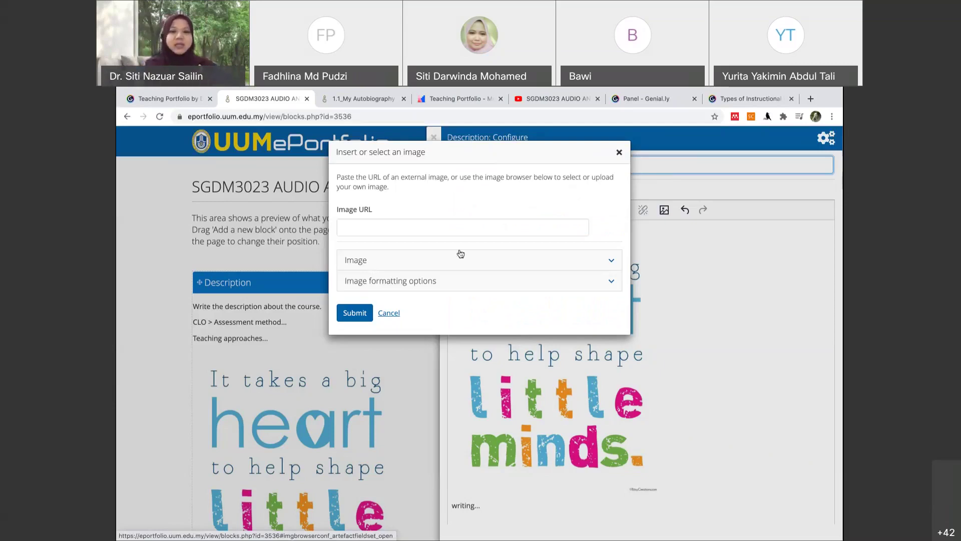
pyautogui.click(620, 153)
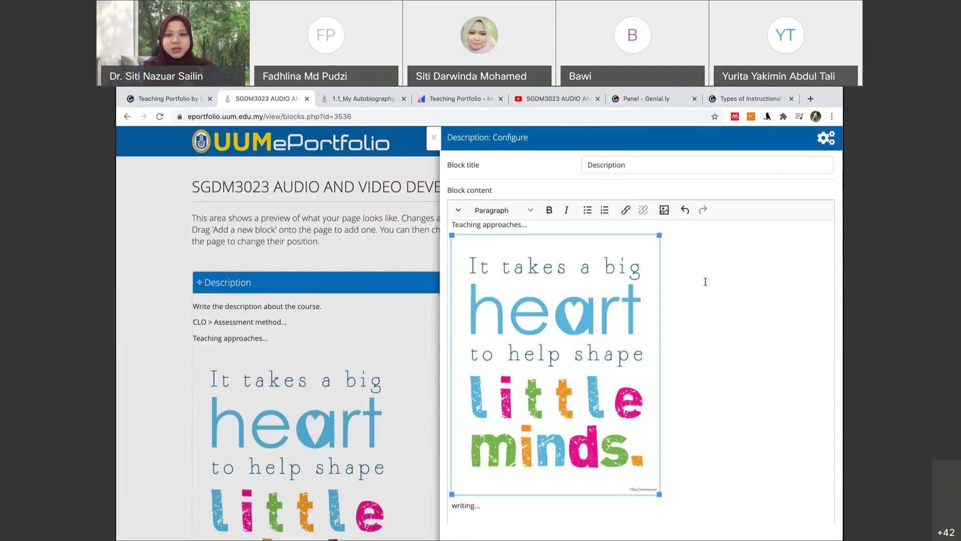
pyautogui.click(530, 211)
pyautogui.click(736, 265)
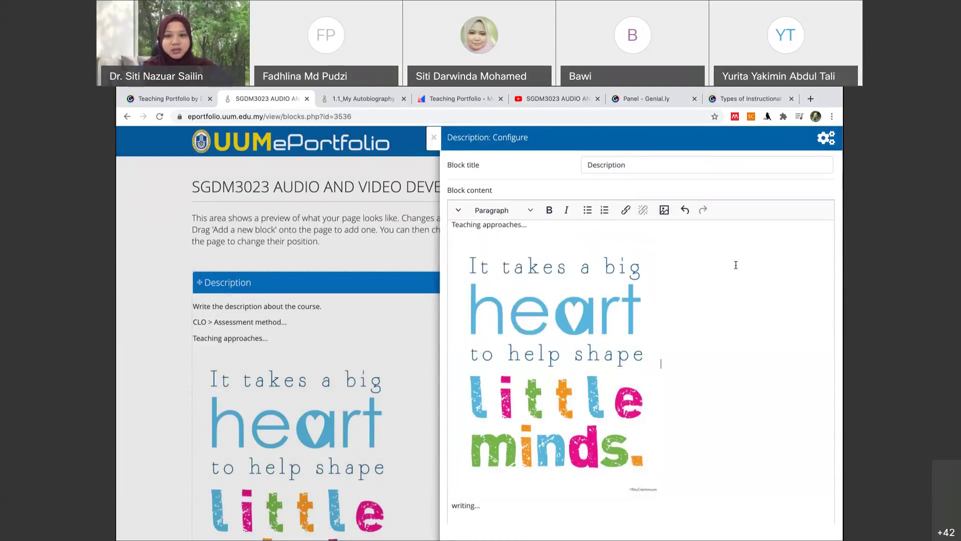
pyautogui.scroll(-2, 591, 361)
pyautogui.scroll(3, 591, 361)
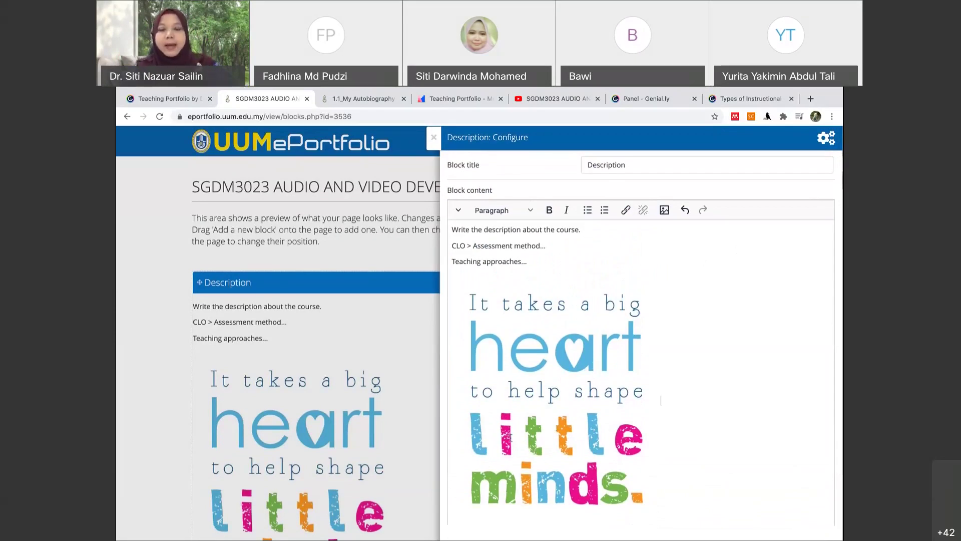
pyautogui.click(434, 142)
# - Add a new block at the bottom of the SGDM3023 (DEMO) page, below the Interactive Slides block
pyautogui.scroll(-10, 464, 324)
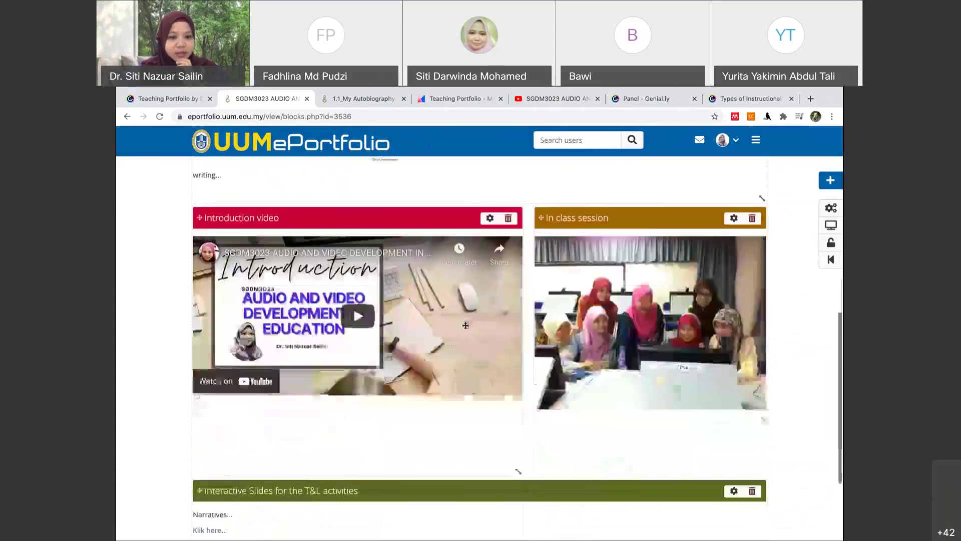
pyautogui.scroll(-1, 465, 326)
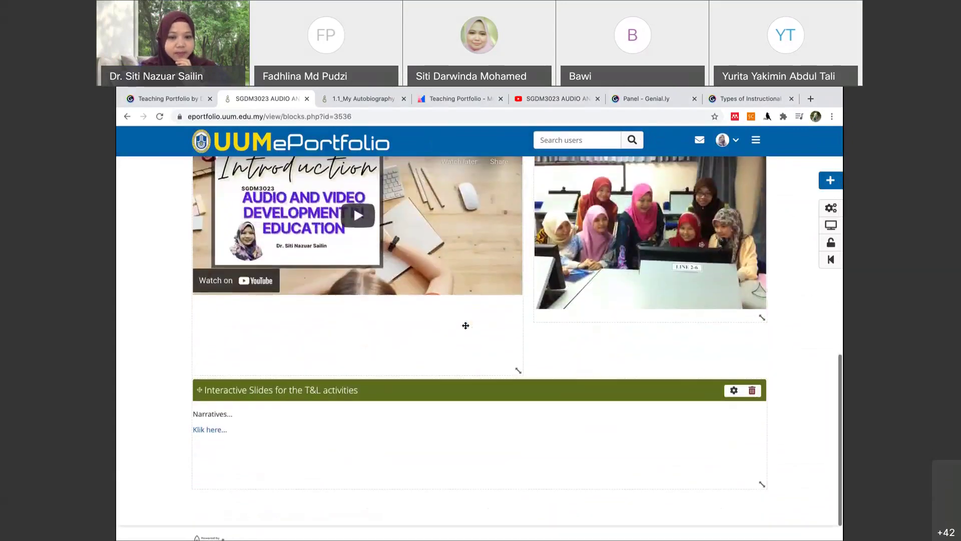
pyautogui.click(829, 181)
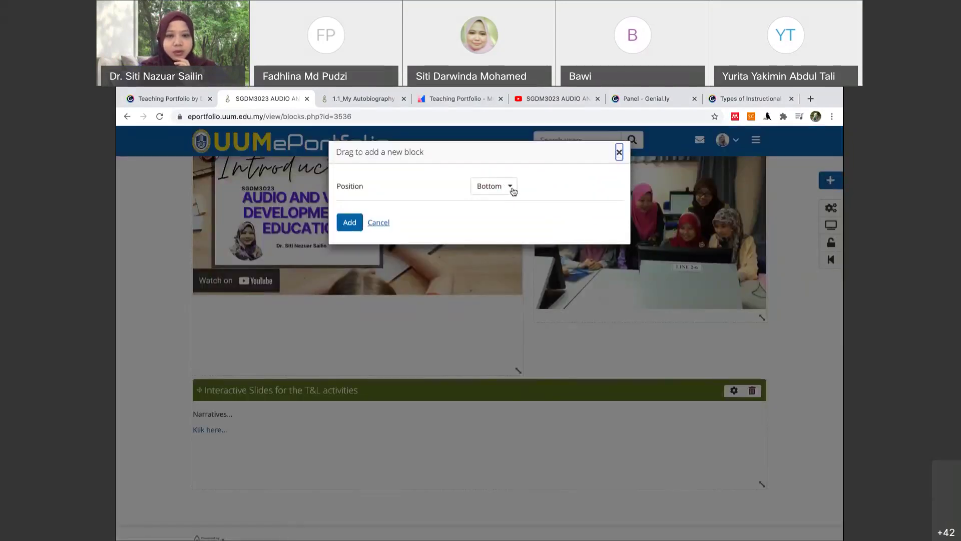
pyautogui.click(349, 223)
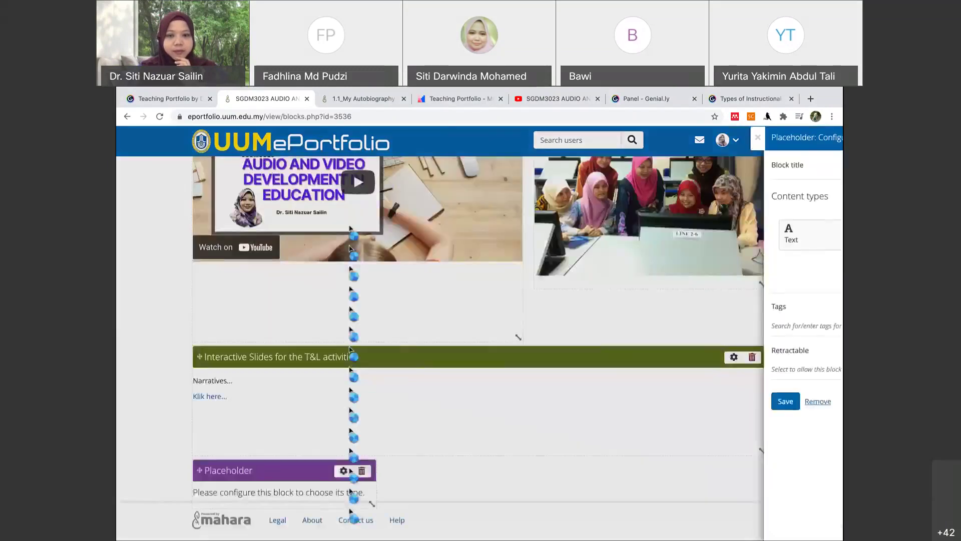
pyautogui.click(643, 273)
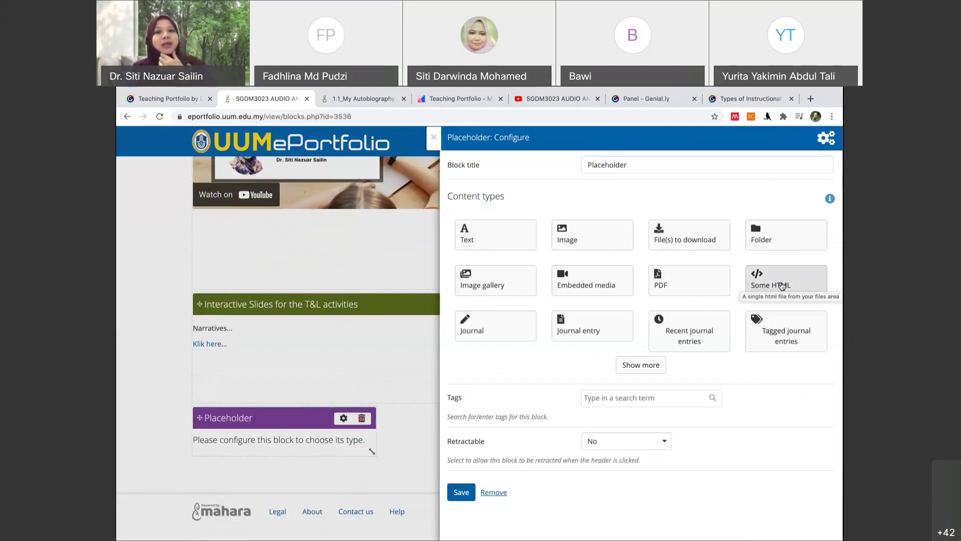
# - Expand and look through all content types offered for the new placeholder block, and delete that block without configuring it
pyautogui.click(644, 368)
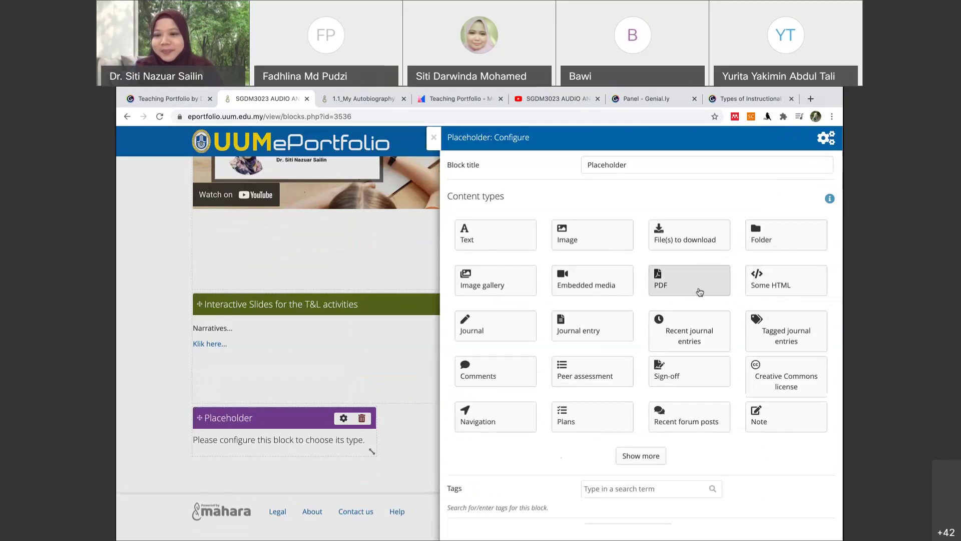
pyautogui.scroll(-2, 592, 369)
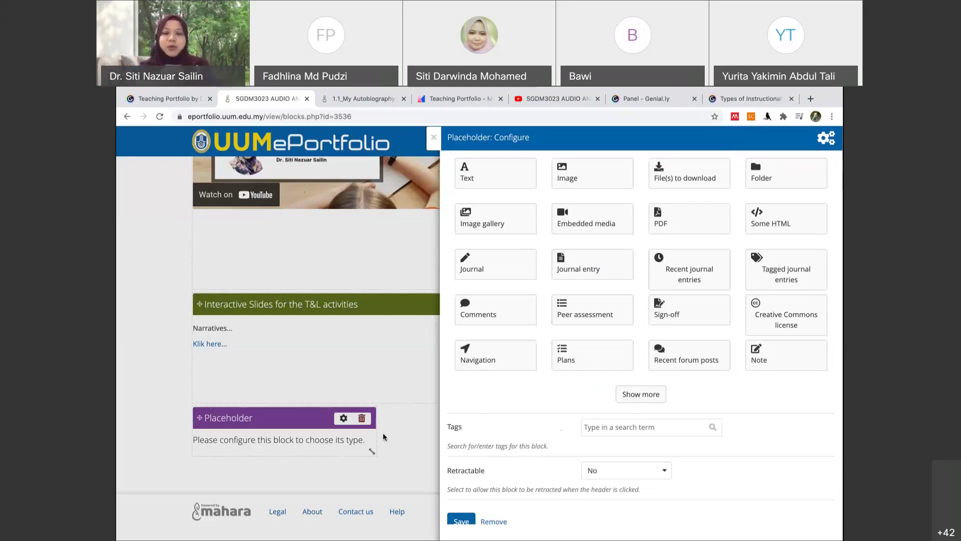
pyautogui.scroll(-1, 573, 362)
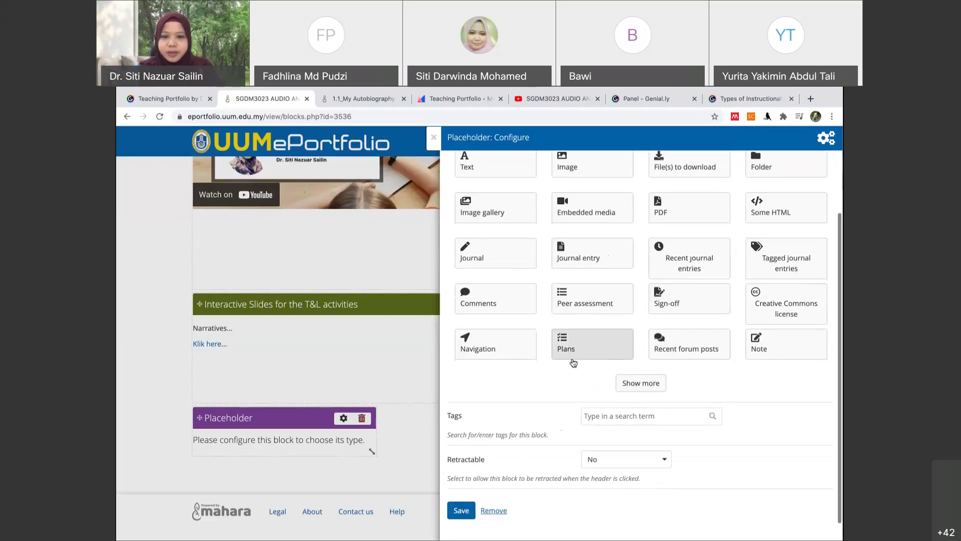
pyautogui.click(634, 383)
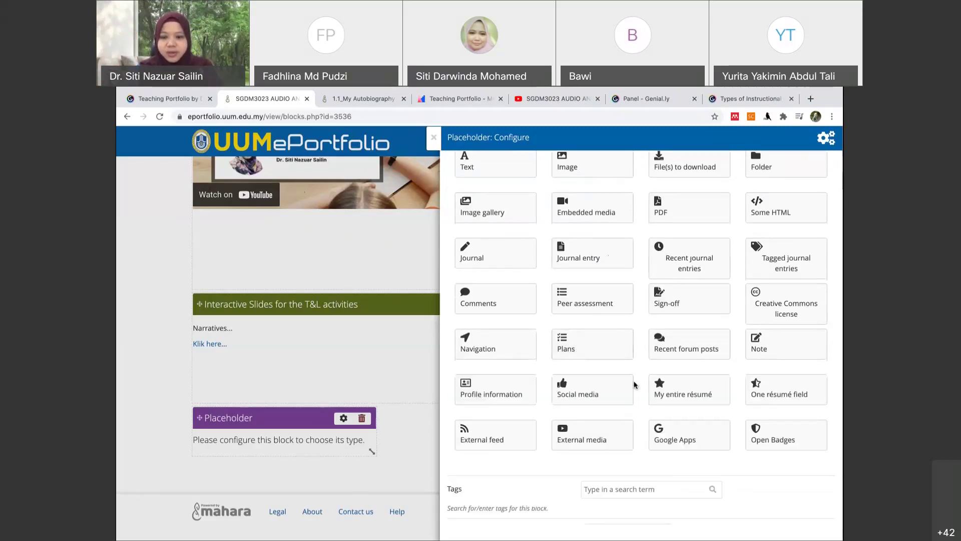
pyautogui.scroll(-1, 635, 384)
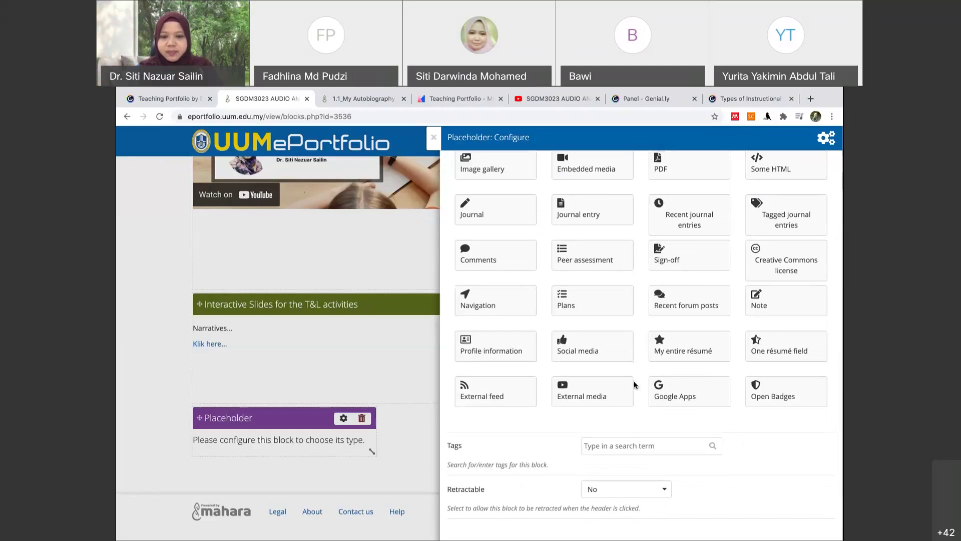
pyautogui.scroll(3, 713, 334)
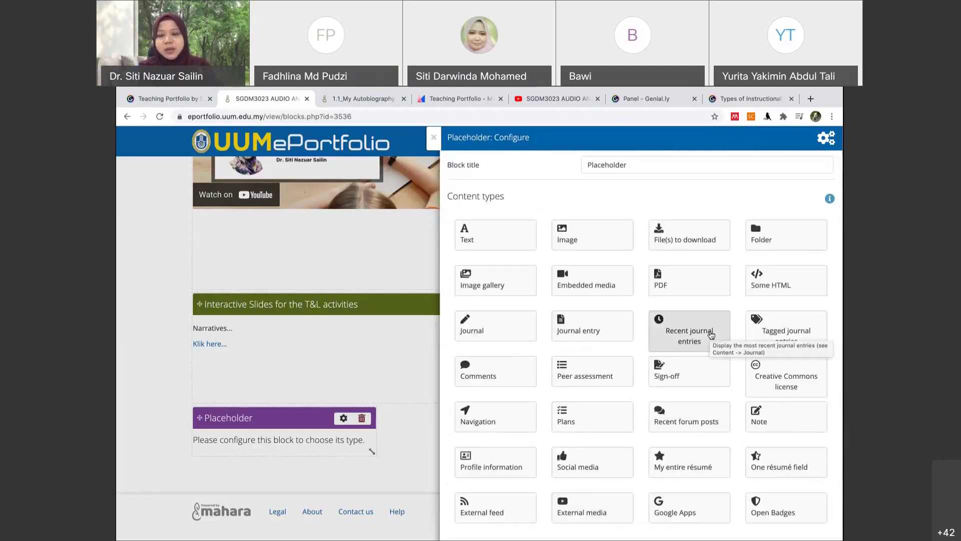
pyautogui.scroll(-1, 711, 335)
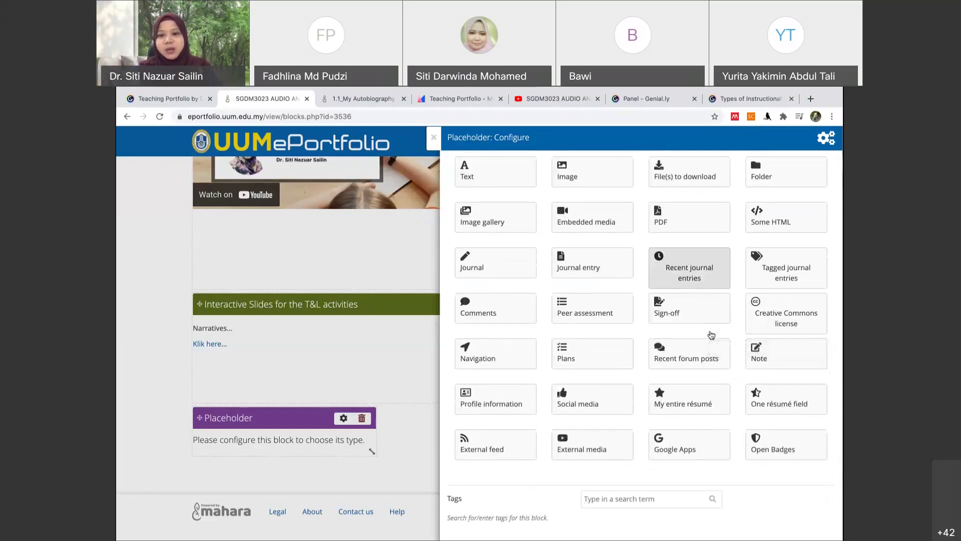
pyautogui.scroll(1, 711, 334)
pyautogui.scroll(-1, 711, 335)
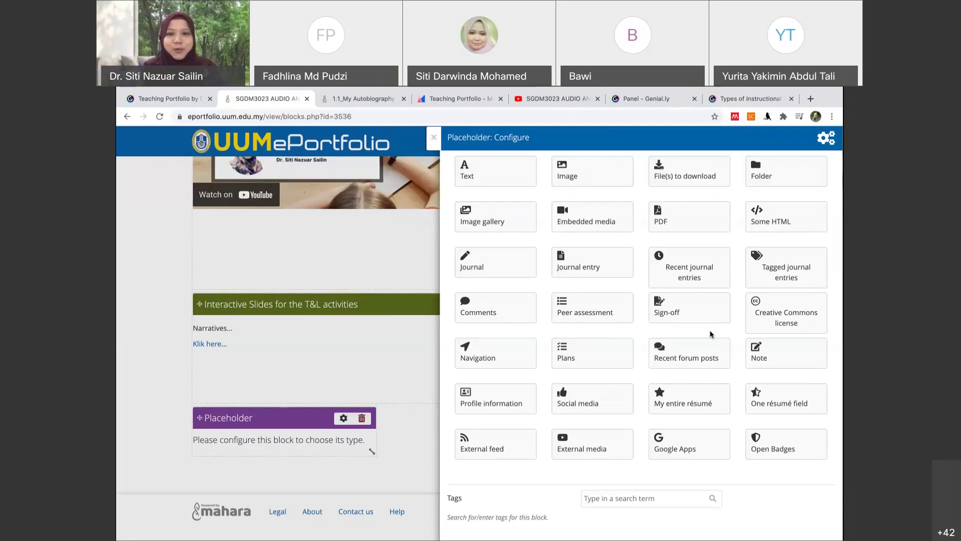
pyautogui.click(435, 144)
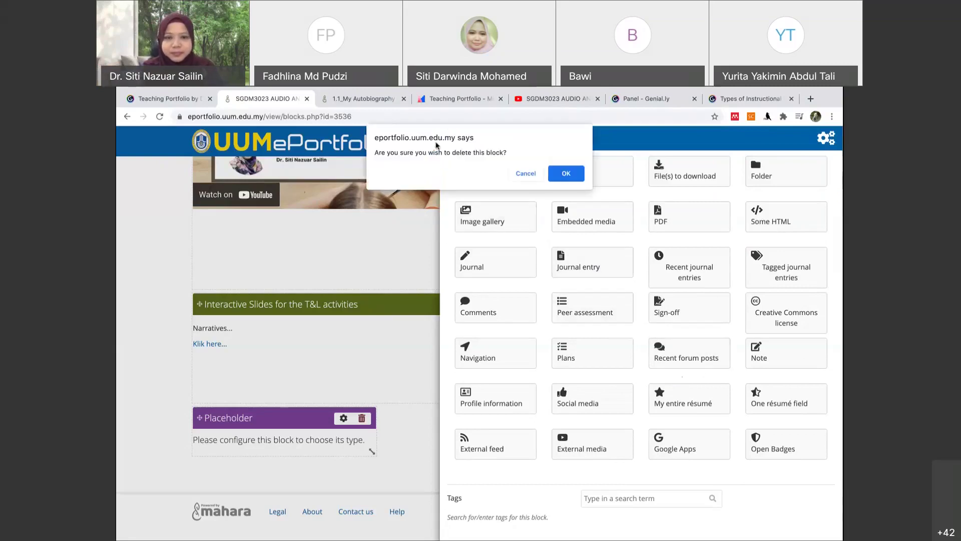
pyautogui.click(566, 174)
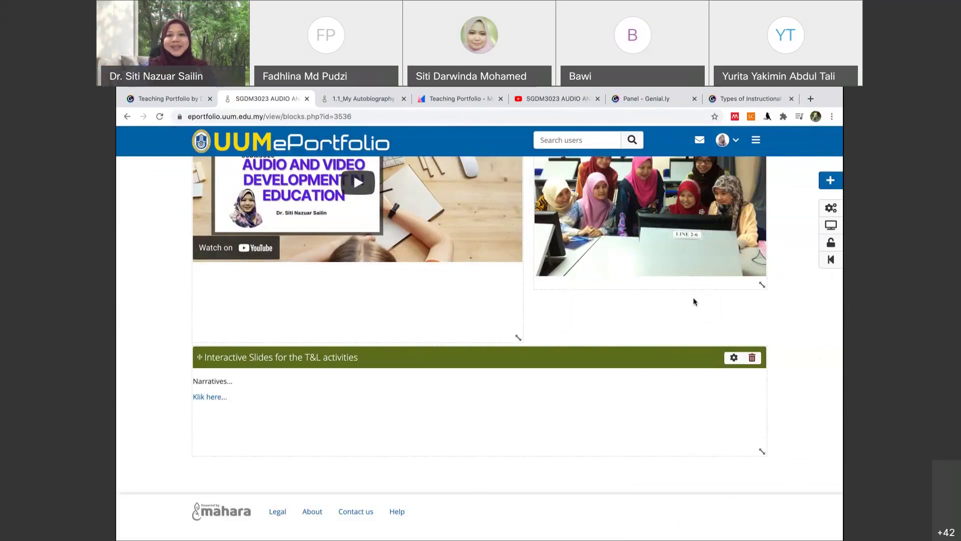
# - View the public 1.1_My Autobiography page and return to the SGDM3023 (DEMO) page editor
pyautogui.click(366, 99)
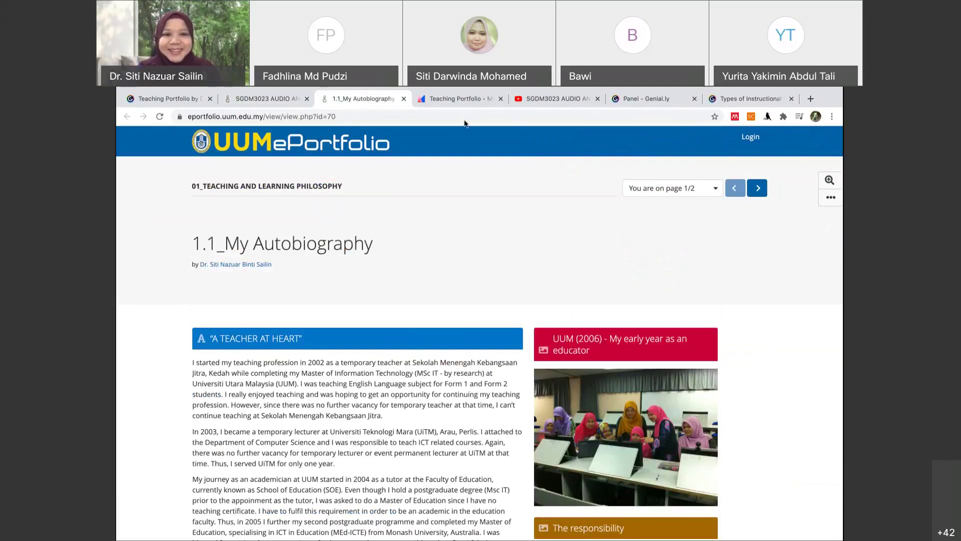
pyautogui.scroll(1, 458, 232)
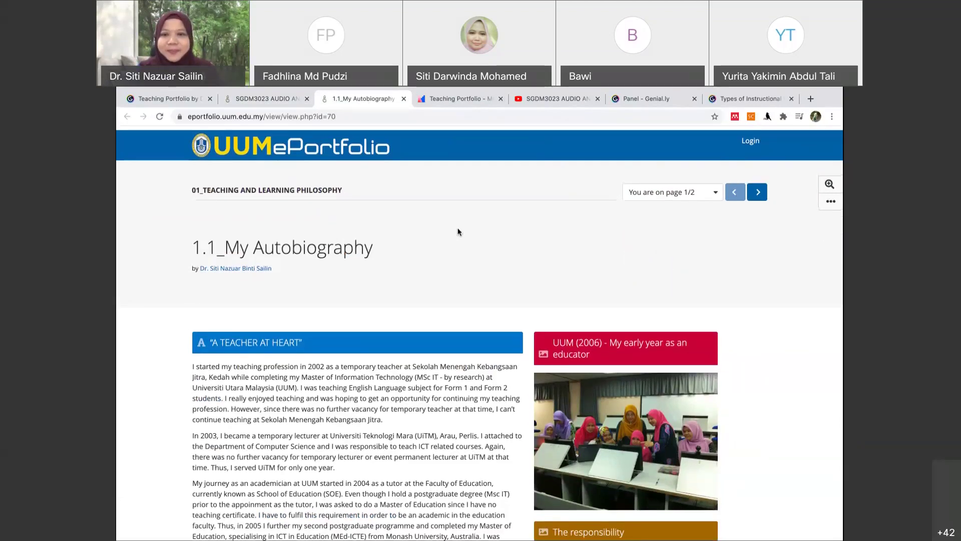
pyautogui.click(280, 98)
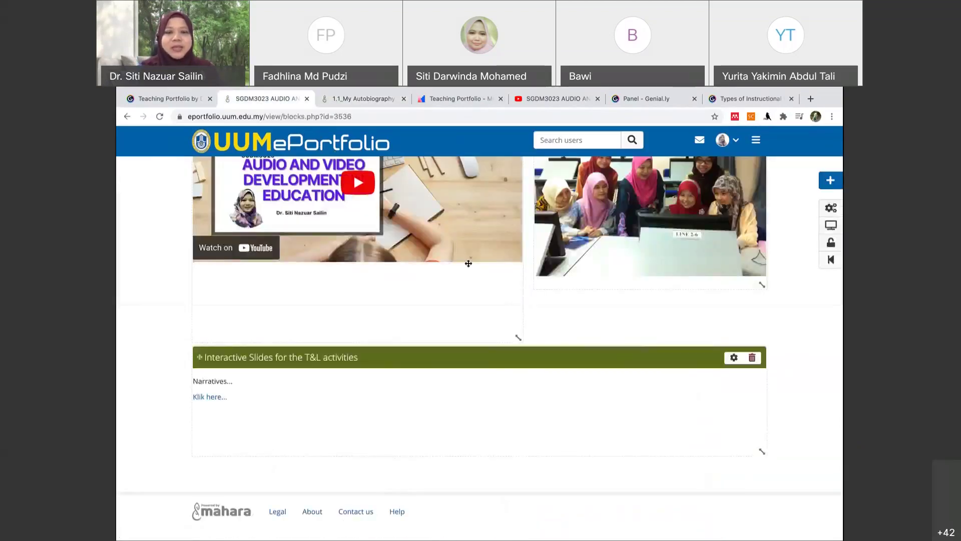
# - Open the pages and collections overview, look through its cards, and check the public 1.1_My Autobiography page against it
pyautogui.scroll(10, 468, 263)
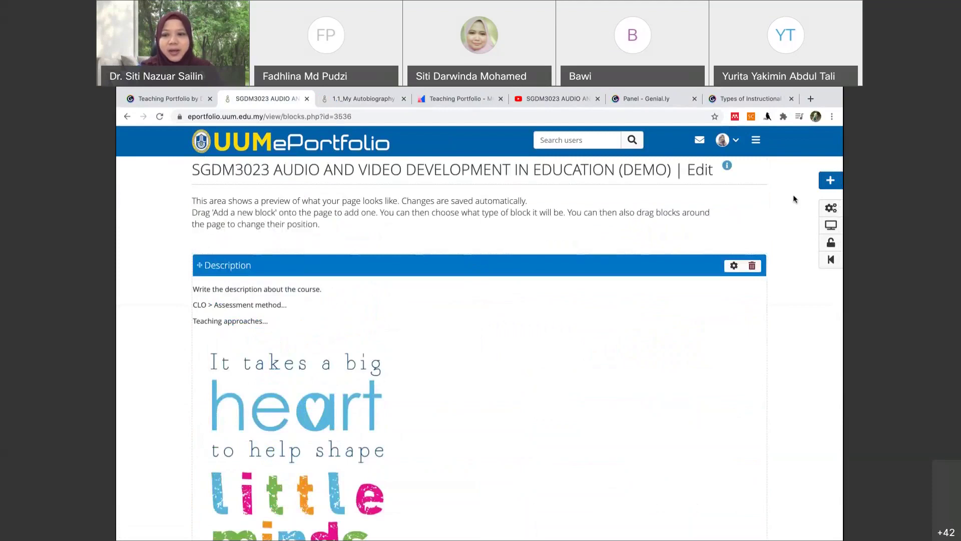
pyautogui.click(757, 141)
pyautogui.click(684, 207)
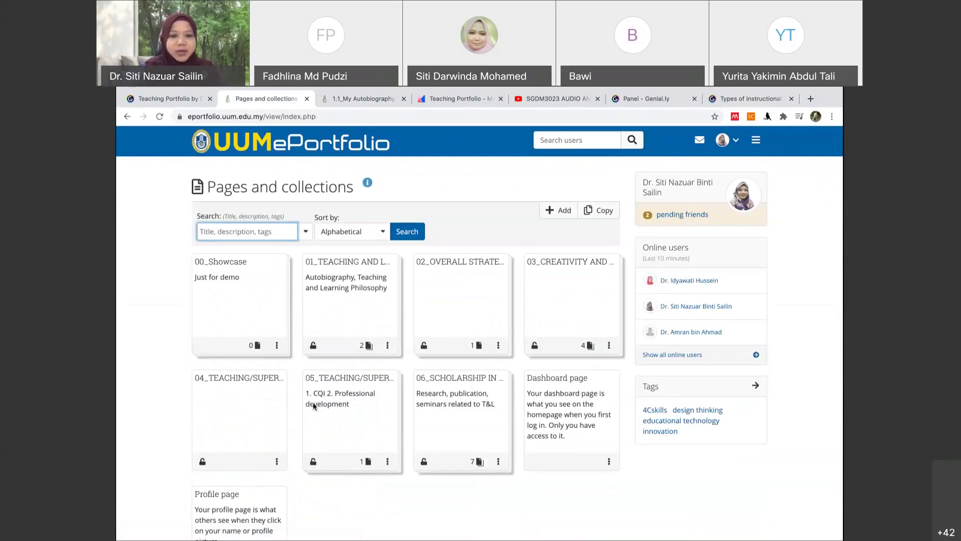
pyautogui.scroll(-1, 313, 405)
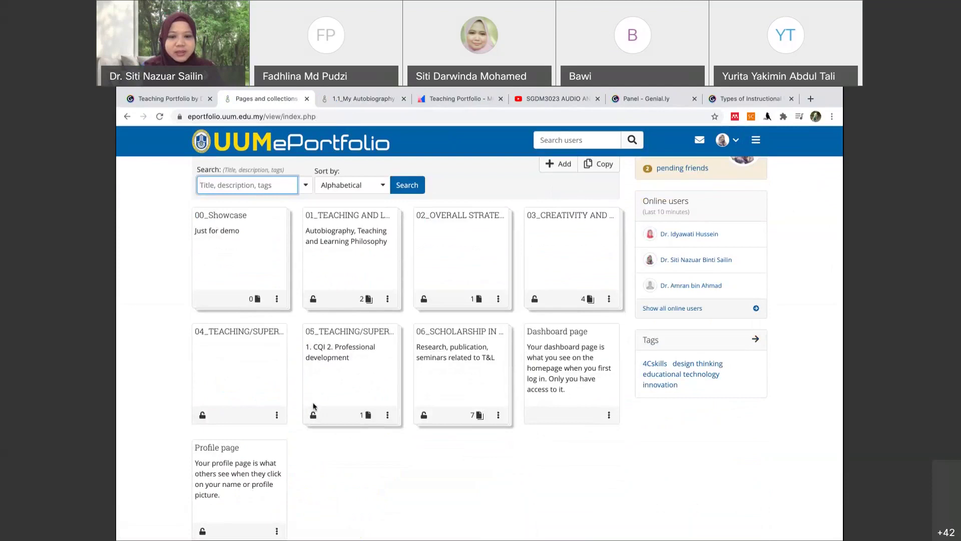
pyautogui.scroll(-1, 239, 359)
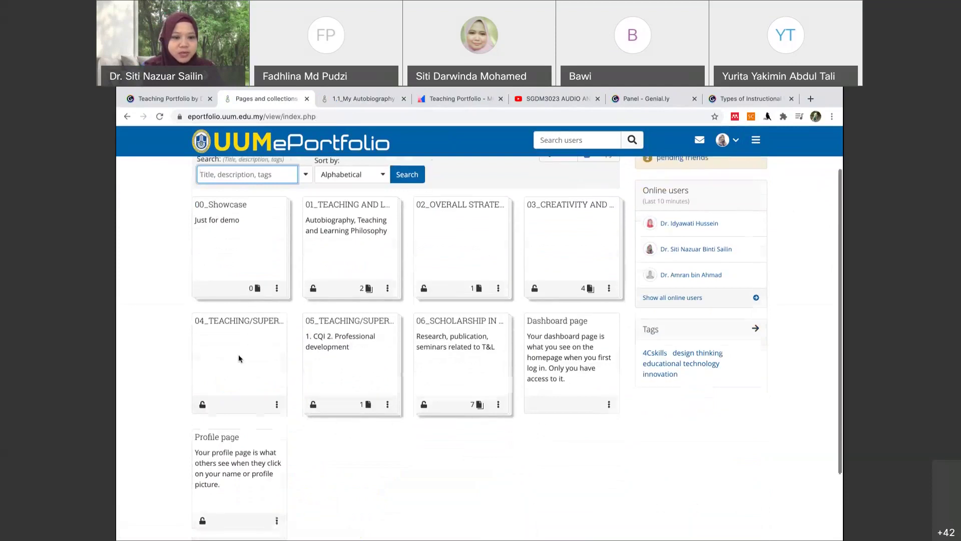
pyautogui.scroll(-1, 239, 358)
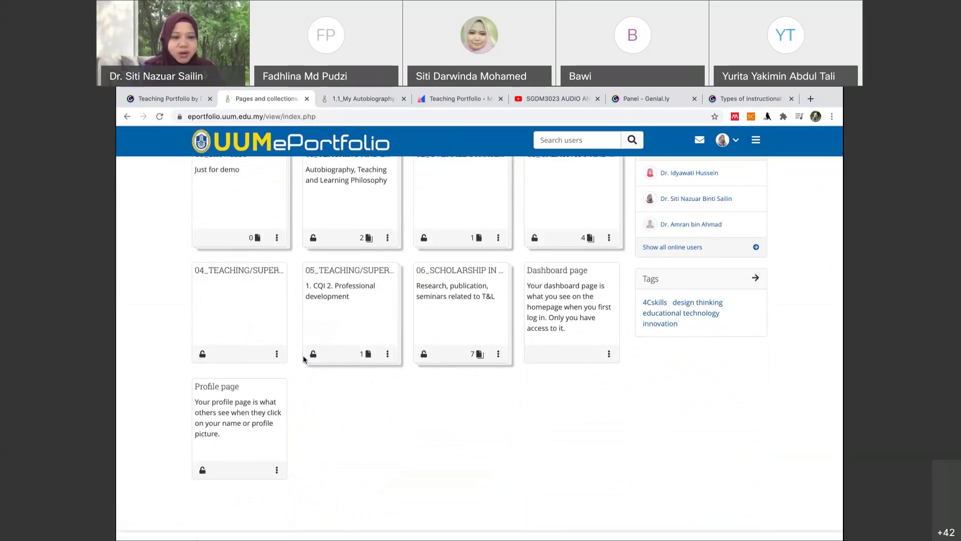
pyautogui.scroll(1, 331, 370)
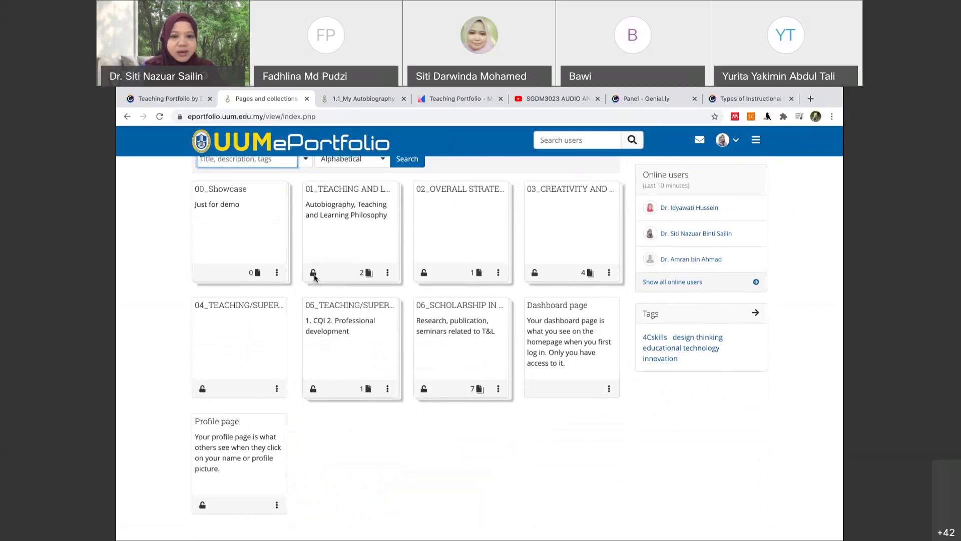
pyautogui.scroll(1, 316, 278)
pyautogui.scroll(1, 317, 279)
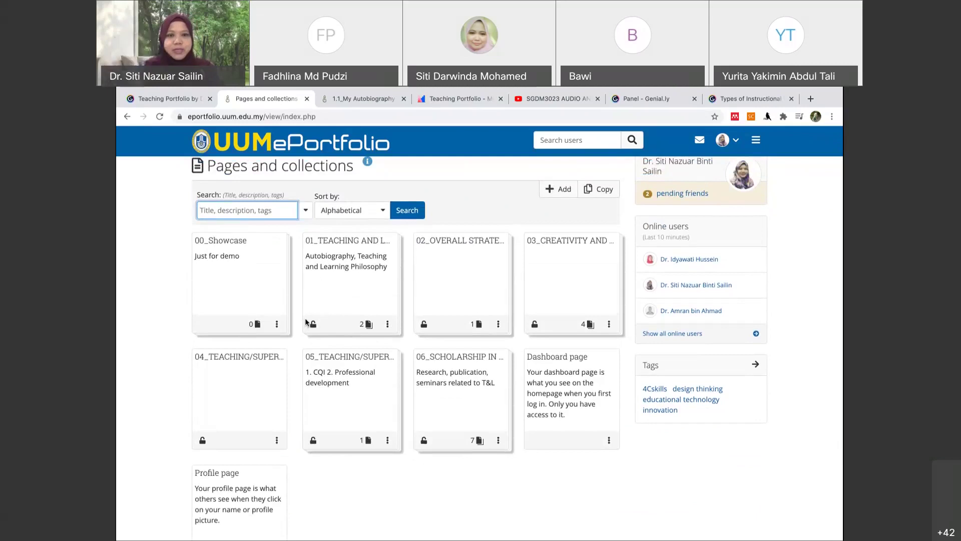
pyautogui.click(356, 97)
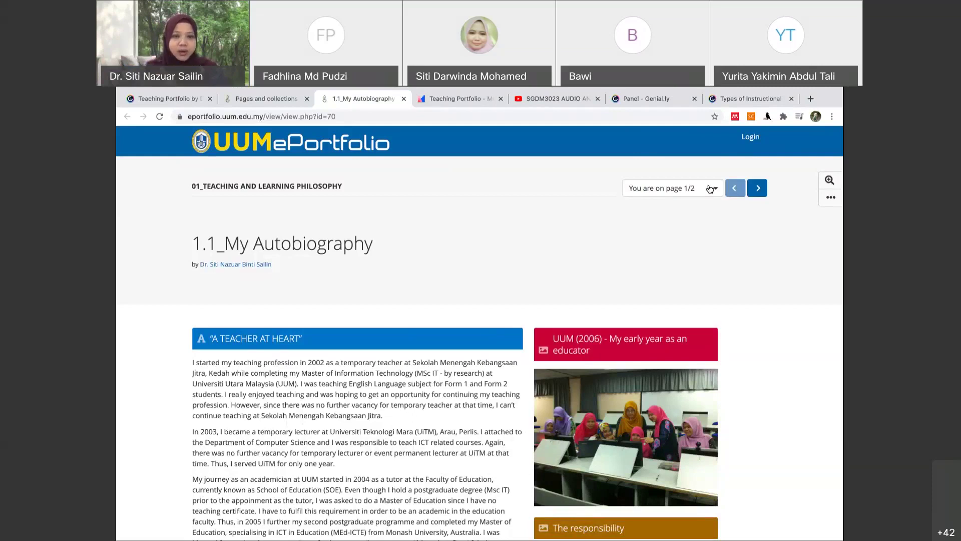
pyautogui.click(278, 99)
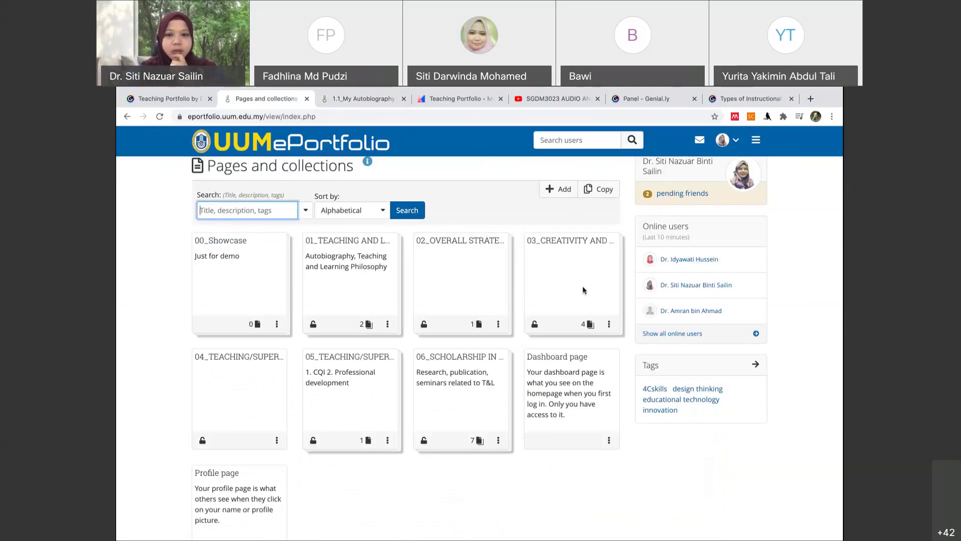
# - View the page management of the 03_CREATIVITY AND INNOVATION collection, and go to the account owner's profile page
pyautogui.click(609, 324)
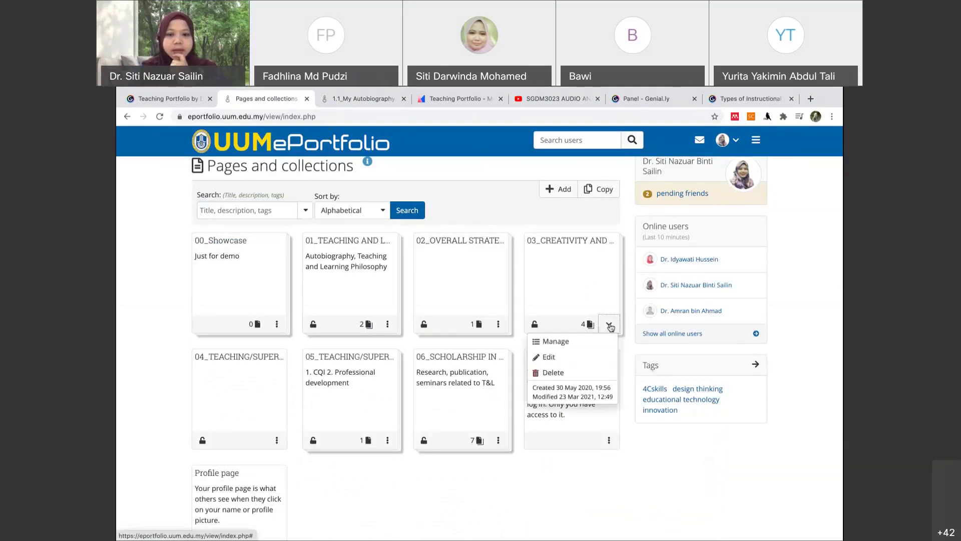
pyautogui.click(563, 342)
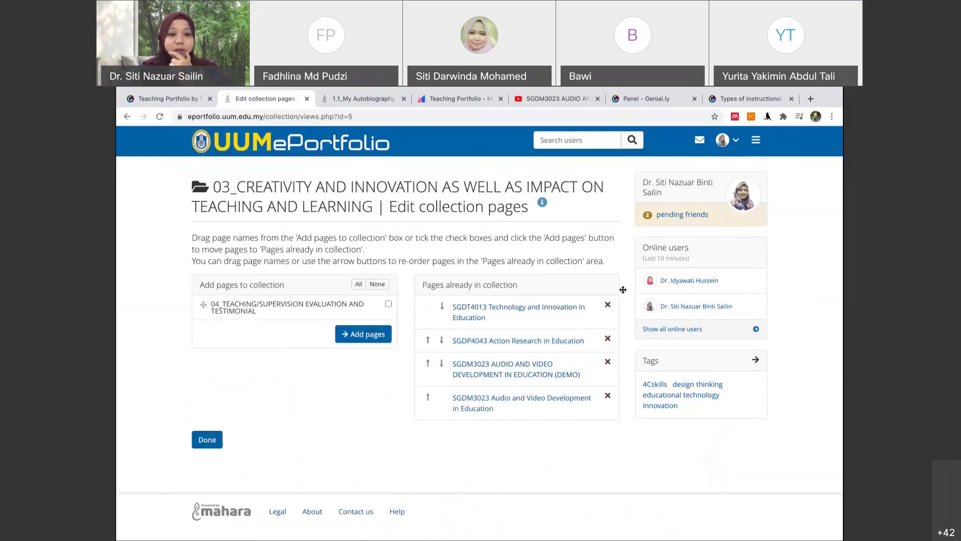
pyautogui.click(757, 140)
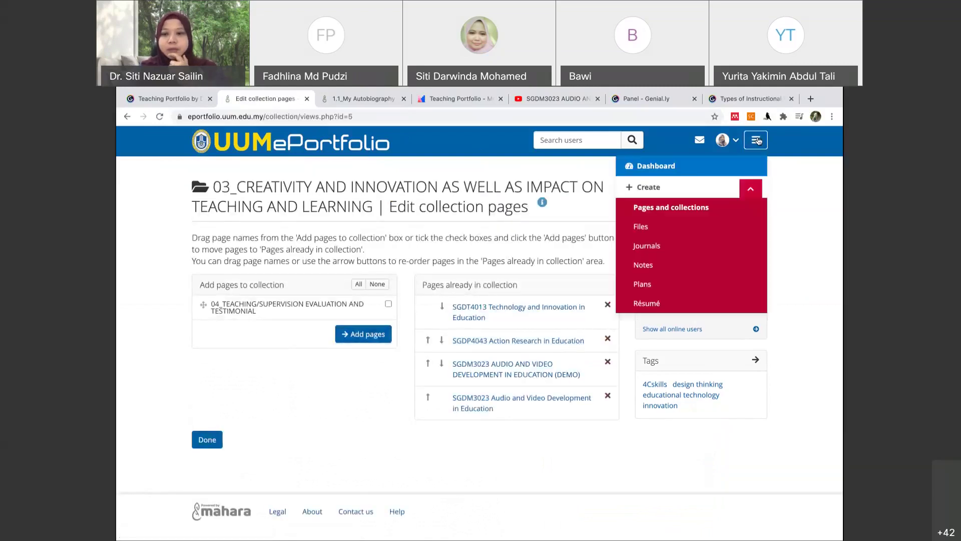
pyautogui.click(723, 142)
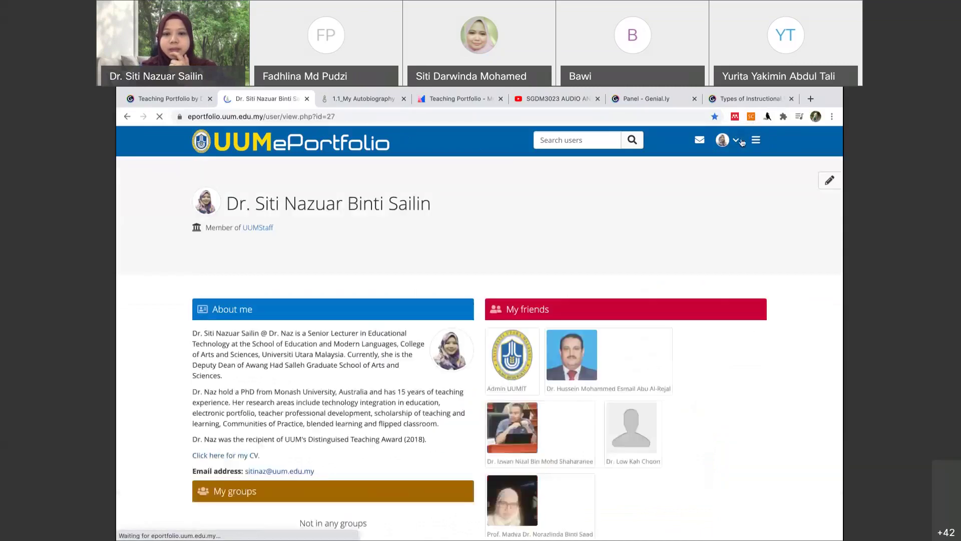
# - View the collections and pages shared by the account owner, and open the access settings of the 01_TEACHING AND LEARNING PHILOSOPHY collection
pyautogui.click(756, 140)
pyautogui.click(700, 187)
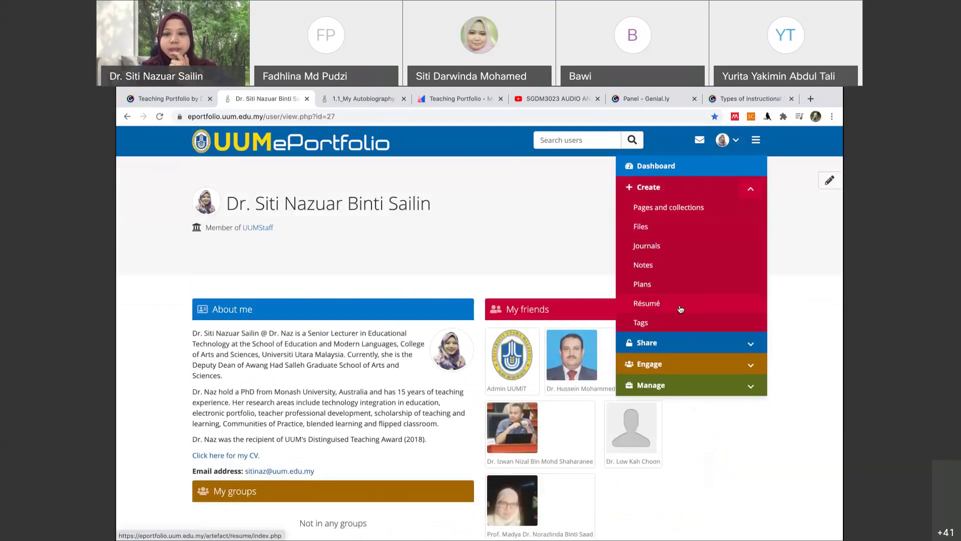
pyautogui.click(748, 346)
pyautogui.click(643, 210)
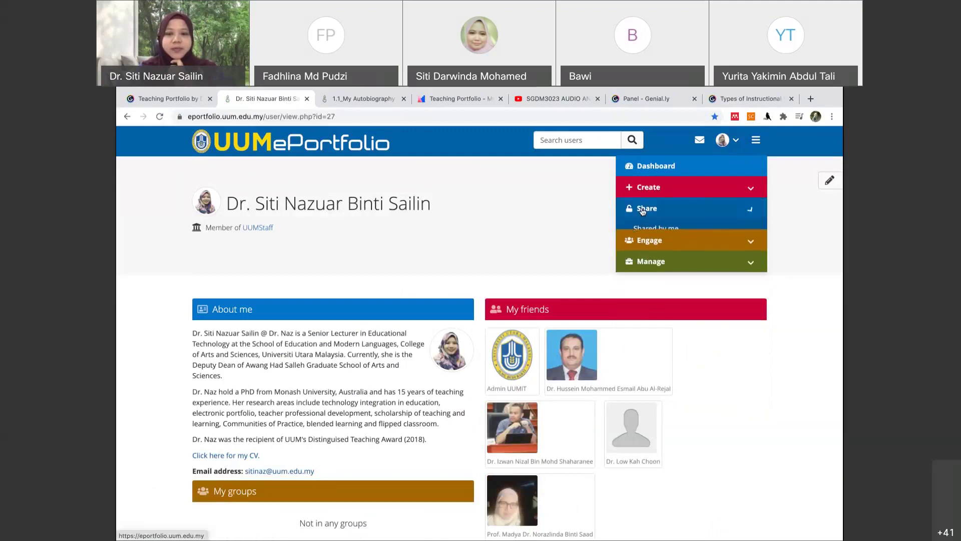
pyautogui.click(643, 210)
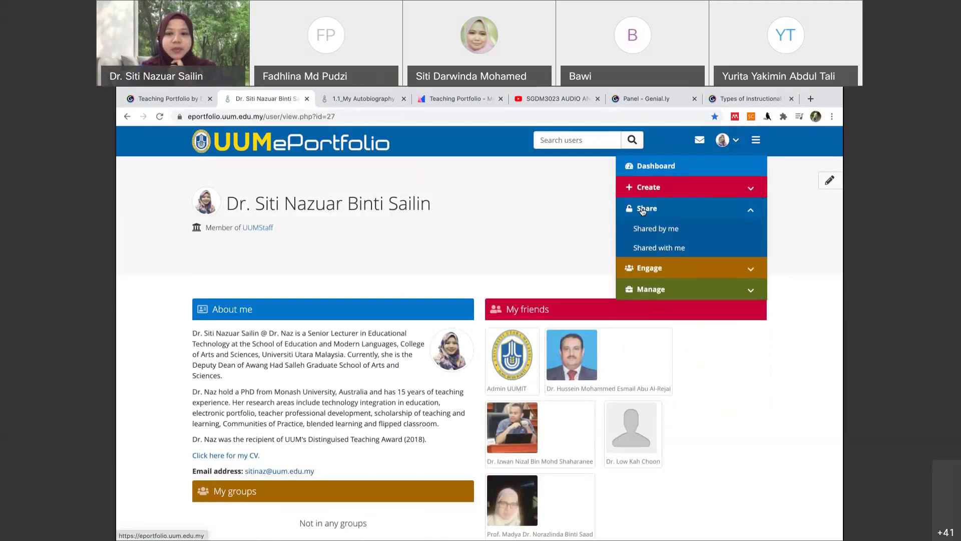
pyautogui.click(657, 230)
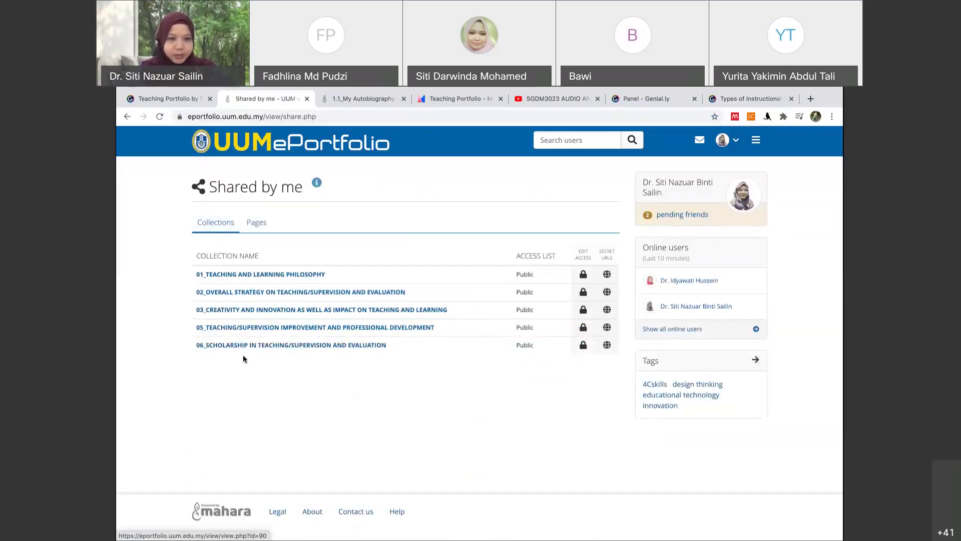
pyautogui.click(255, 226)
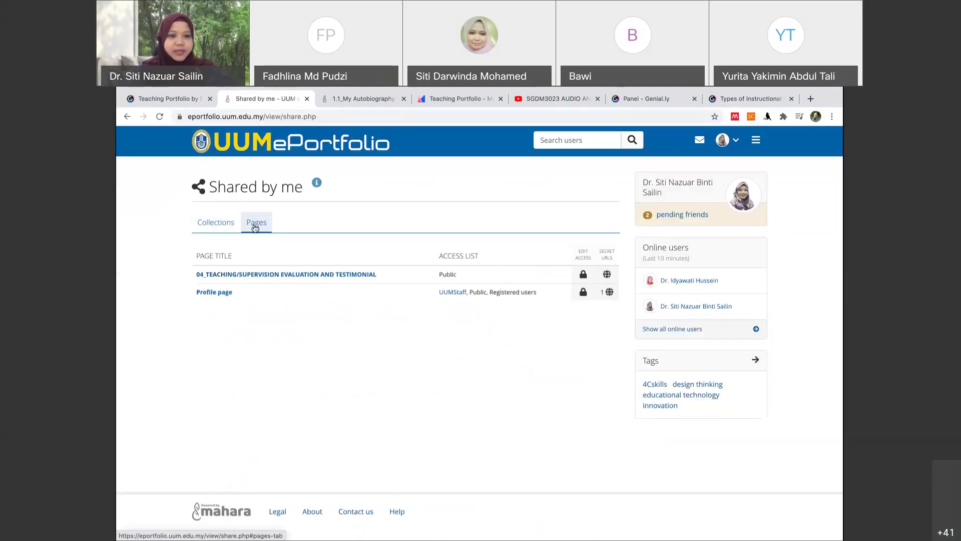
pyautogui.click(223, 226)
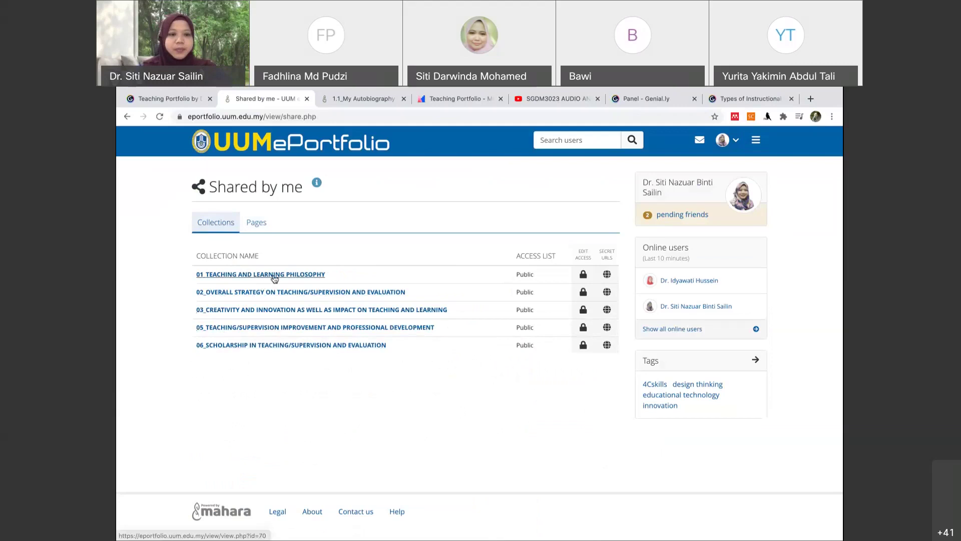
pyautogui.click(585, 277)
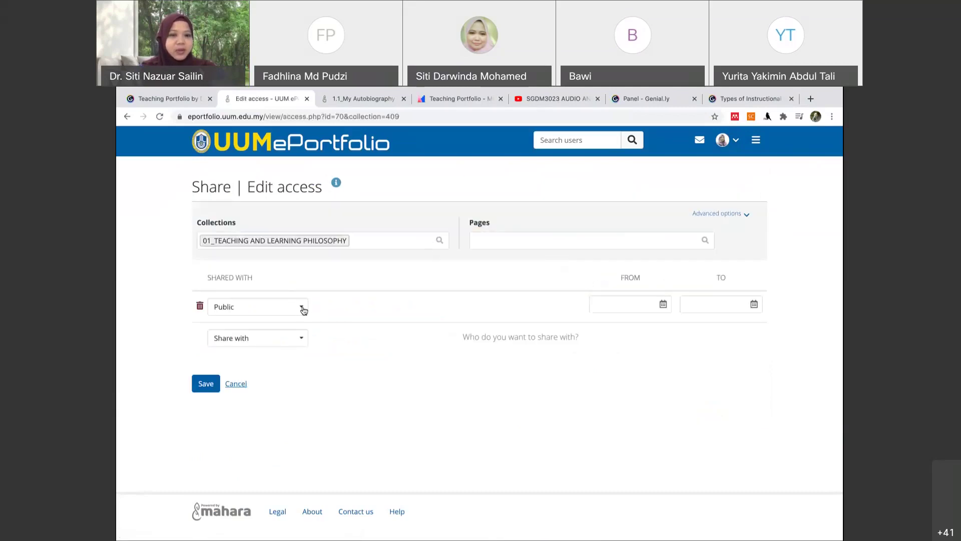
# - Try sharing the 01_TEACHING AND LEARNING PHILOSOPHY collection with UUMStaff, and set its audience back to Public
pyautogui.click(303, 310)
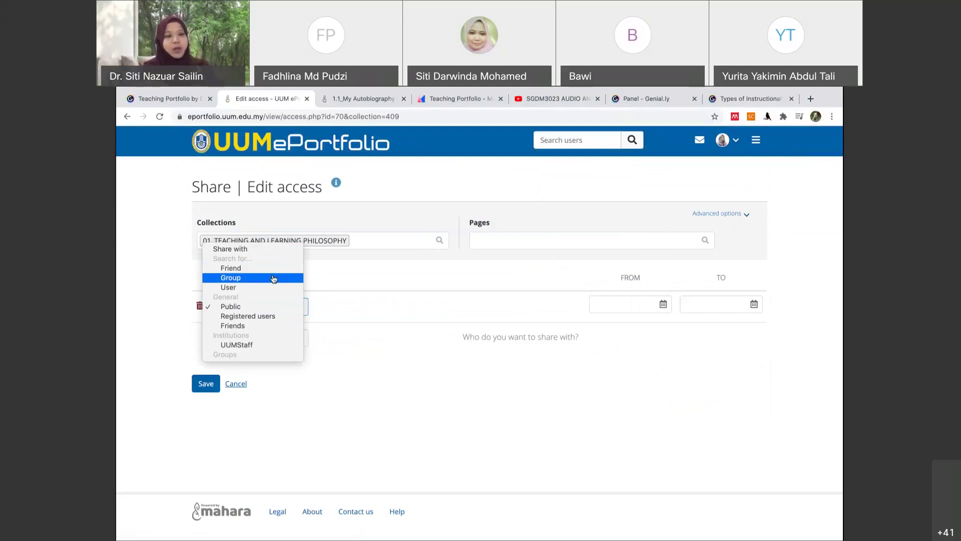
pyautogui.click(234, 346)
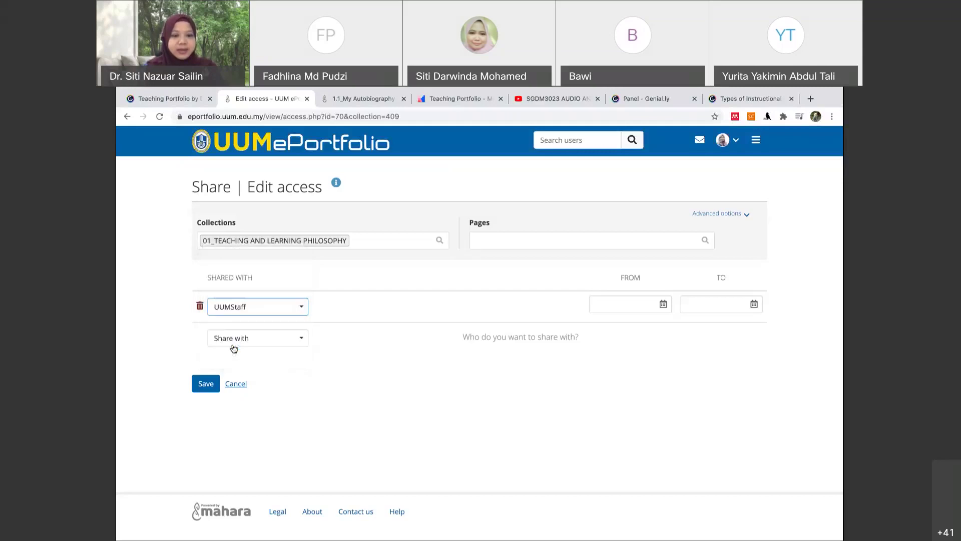
pyautogui.click(304, 308)
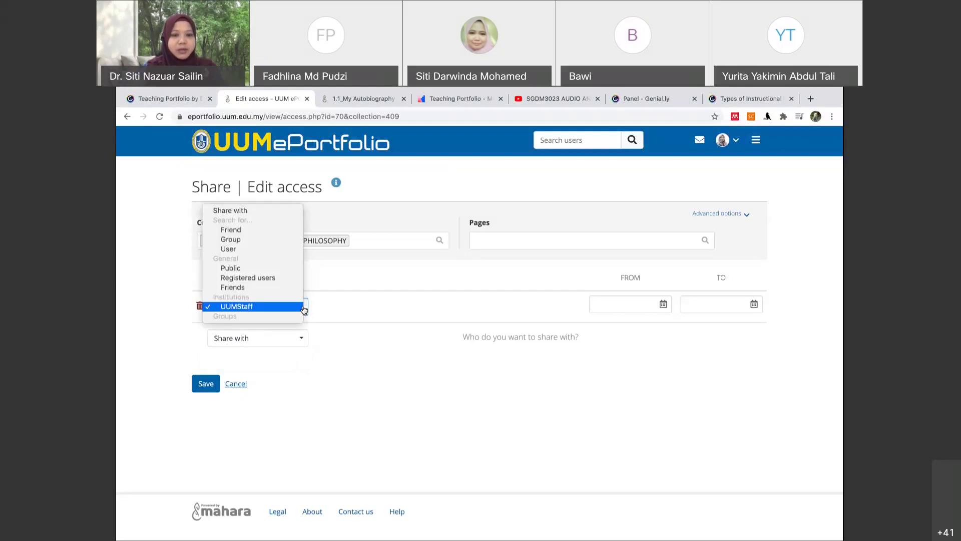
pyautogui.click(294, 270)
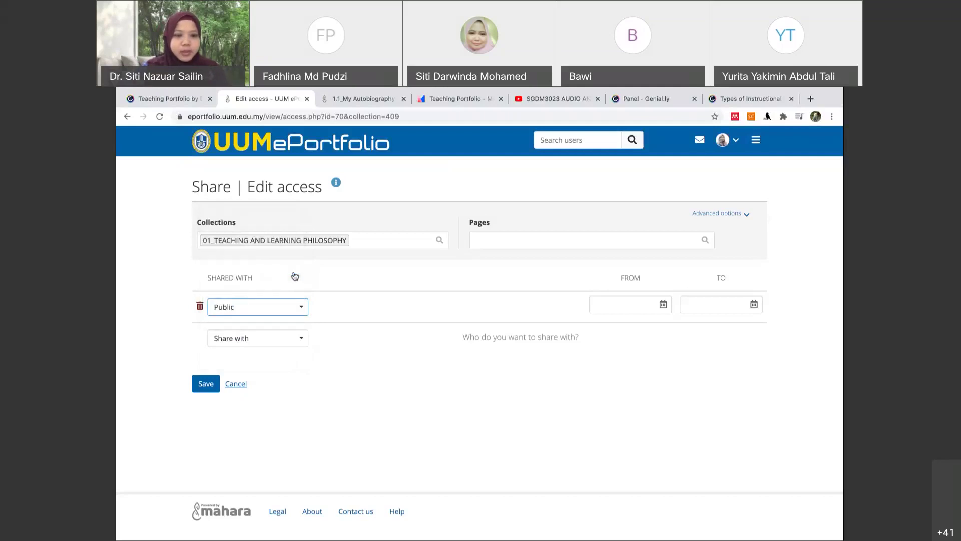
# - Review the audience choices and the access date fields, and save the collection's access rules with Public as its only audience
pyautogui.click(304, 339)
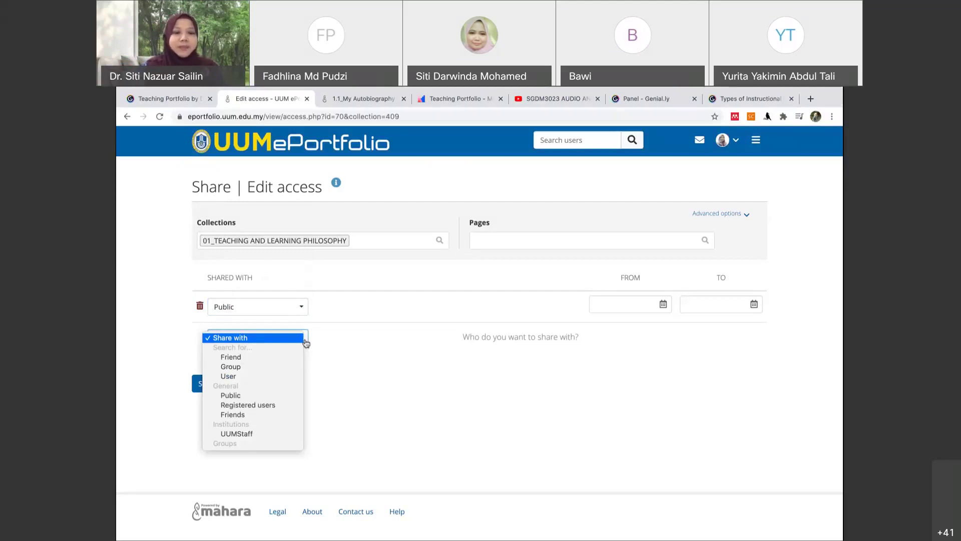
pyautogui.click(354, 344)
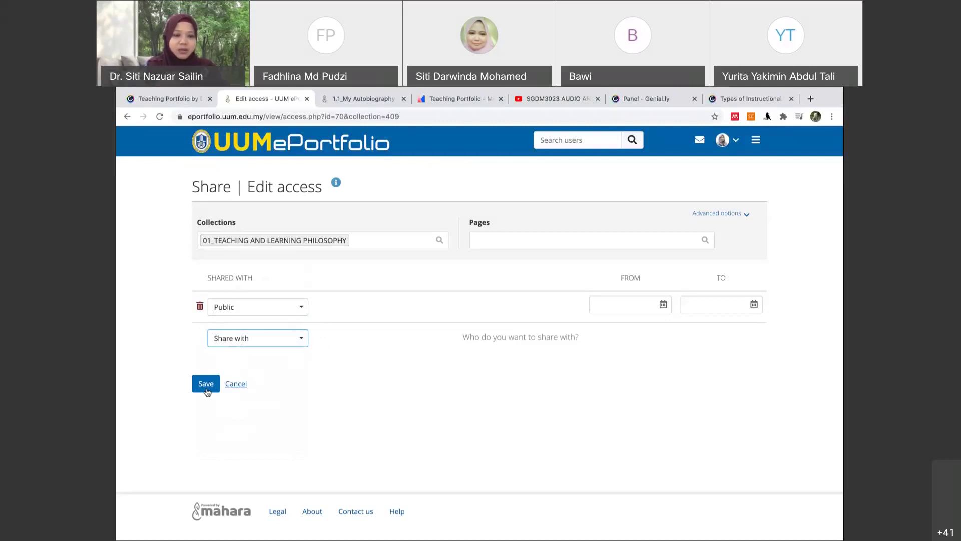
pyautogui.click(302, 307)
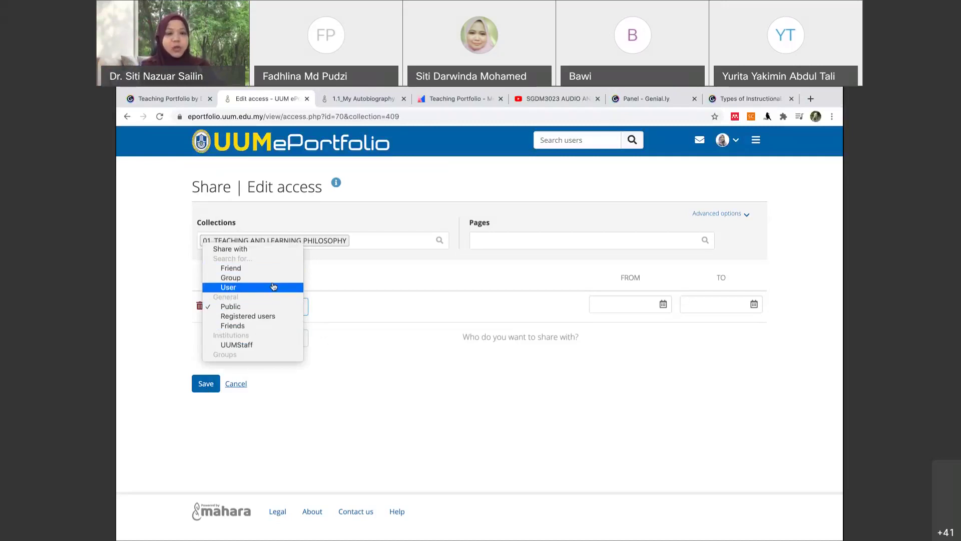
pyautogui.press('Escape')
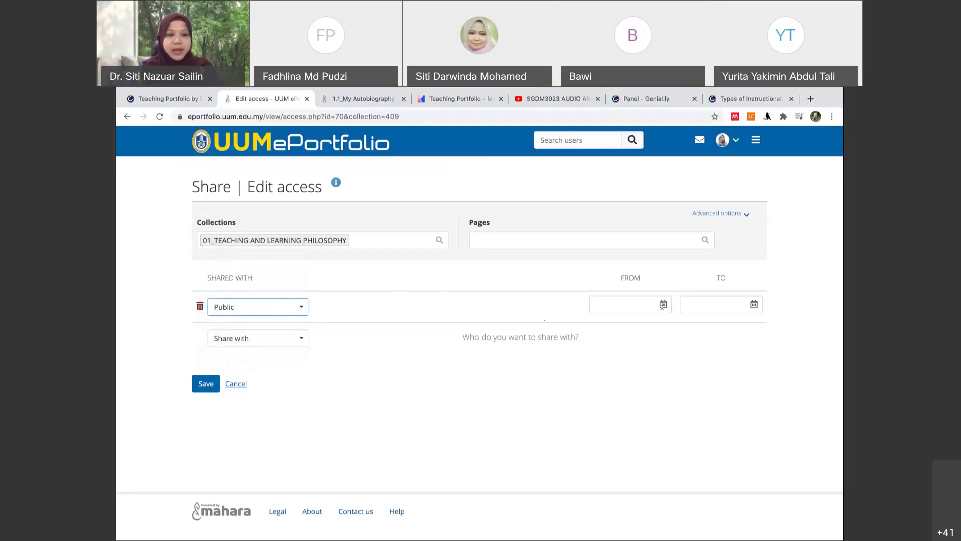
pyautogui.click(663, 304)
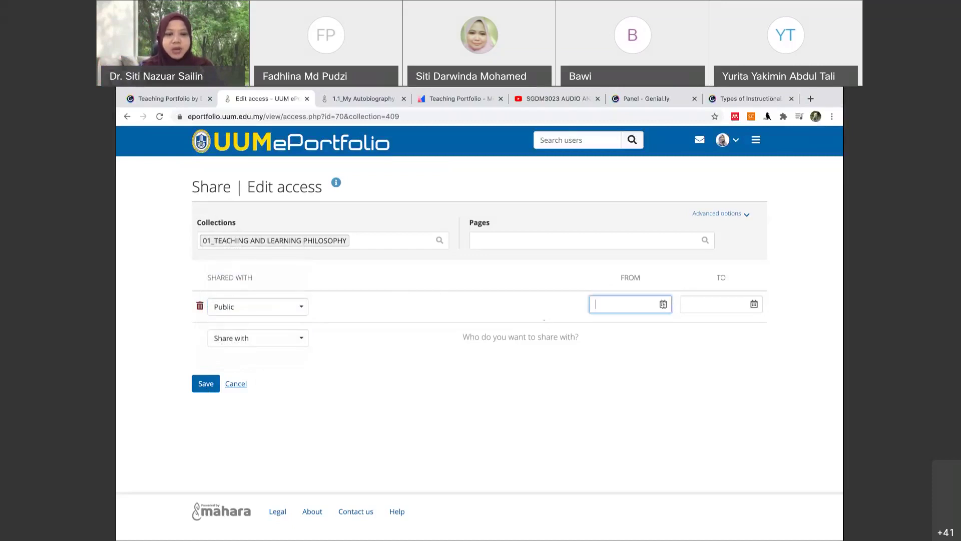
pyautogui.click(753, 303)
pyautogui.click(314, 347)
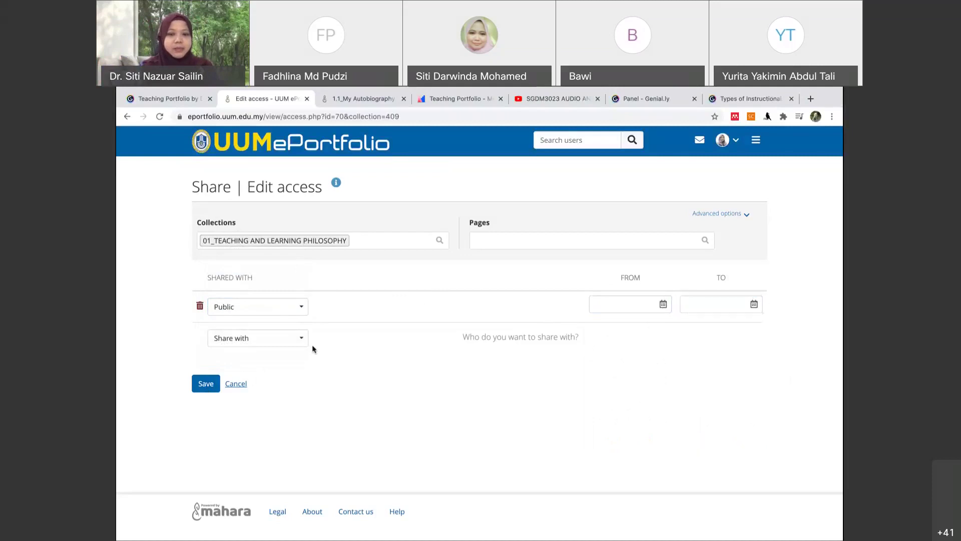
pyautogui.click(302, 339)
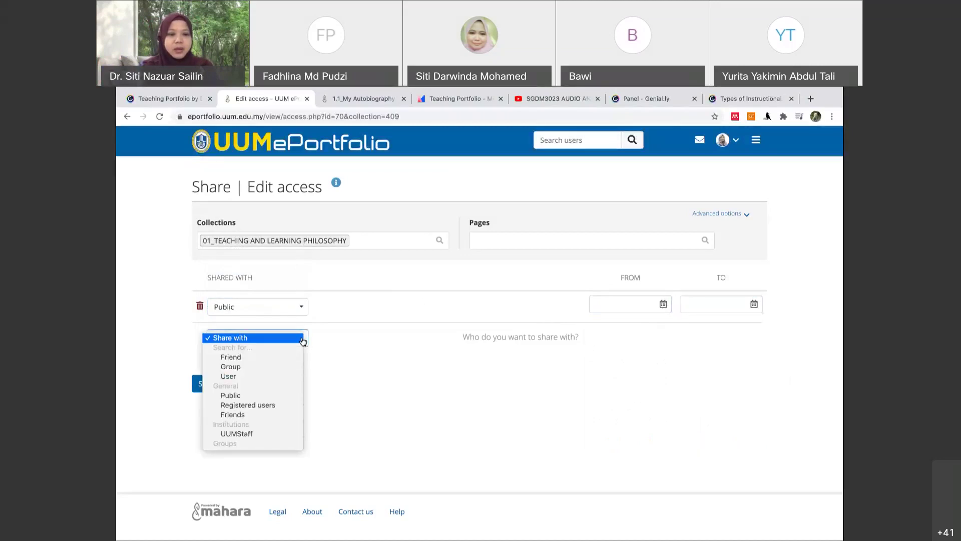
pyautogui.click(343, 342)
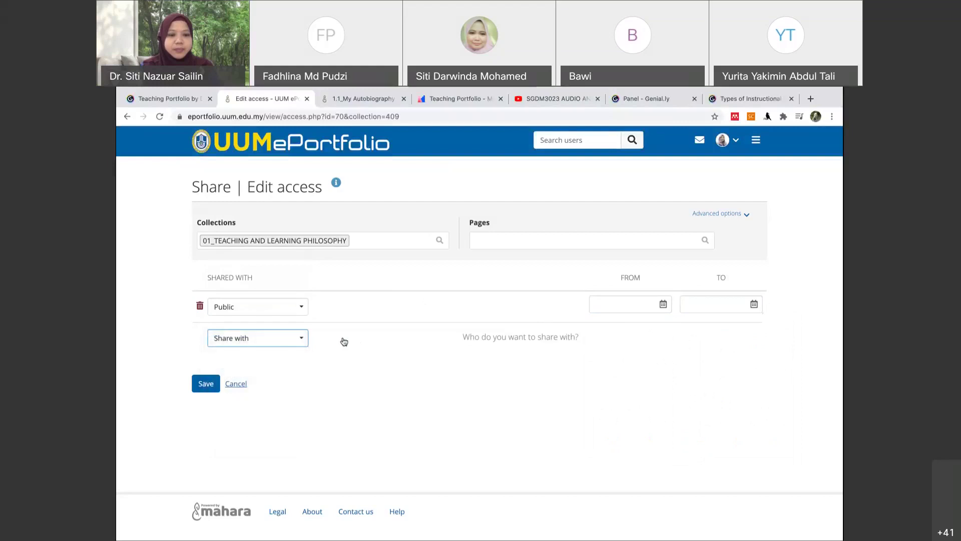
pyautogui.click(205, 386)
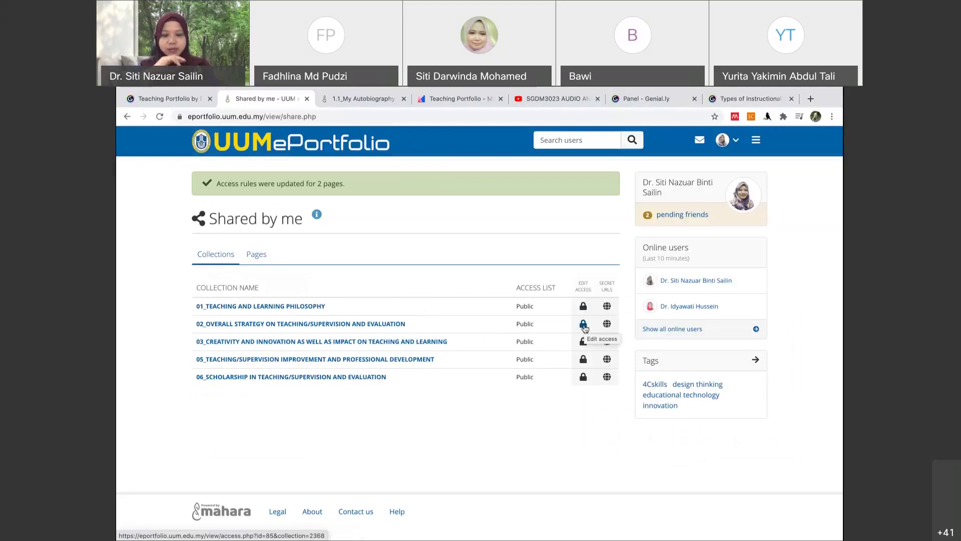
# - View the shared 04_TEACHING/SUPERVISION EVALUATION AND TESTIMONIAL page and return to the overview of own shared content
pyautogui.click(255, 256)
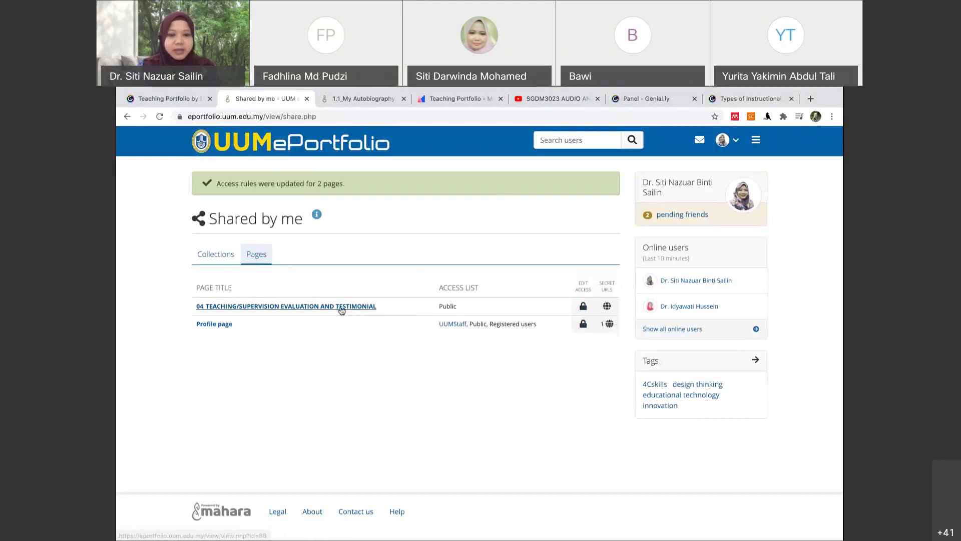
pyautogui.click(304, 307)
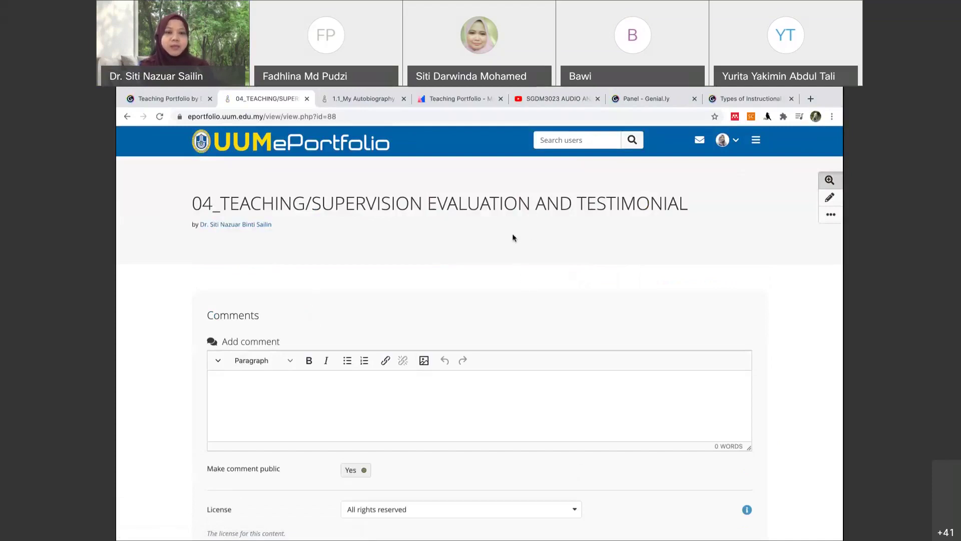
pyautogui.click(754, 140)
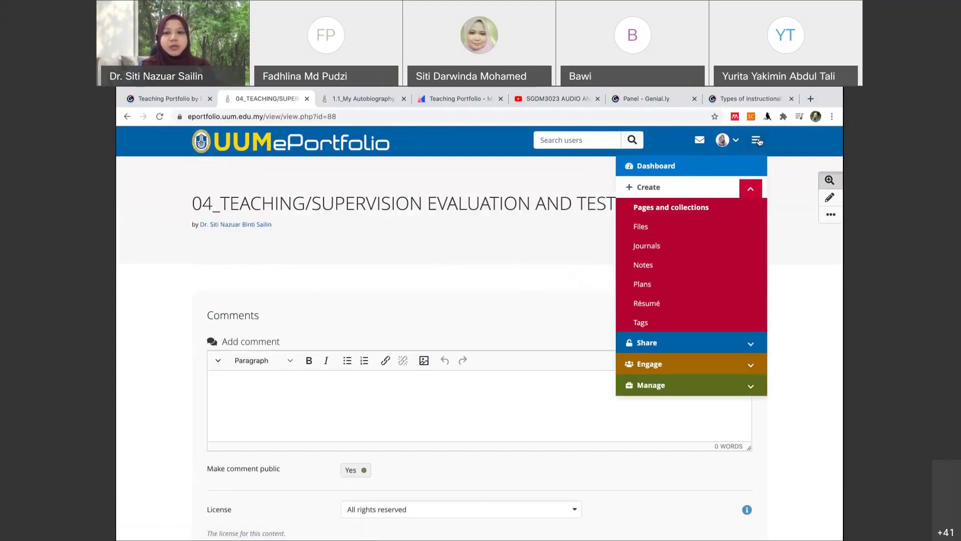
pyautogui.click(740, 344)
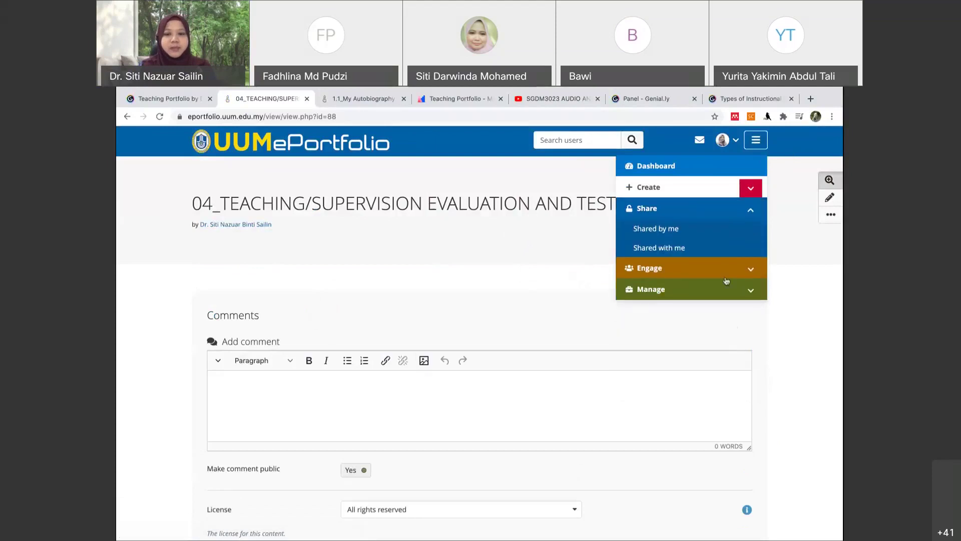
pyautogui.click(703, 231)
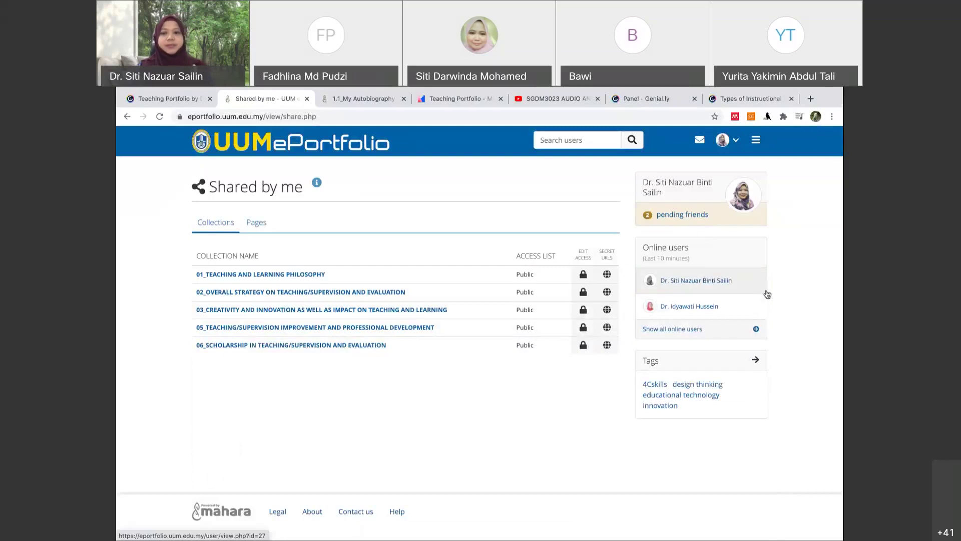
# - Approve the first pending friend request and look through the new friend's profile page, including its groups, portfolios and wall sections
pyautogui.click(693, 216)
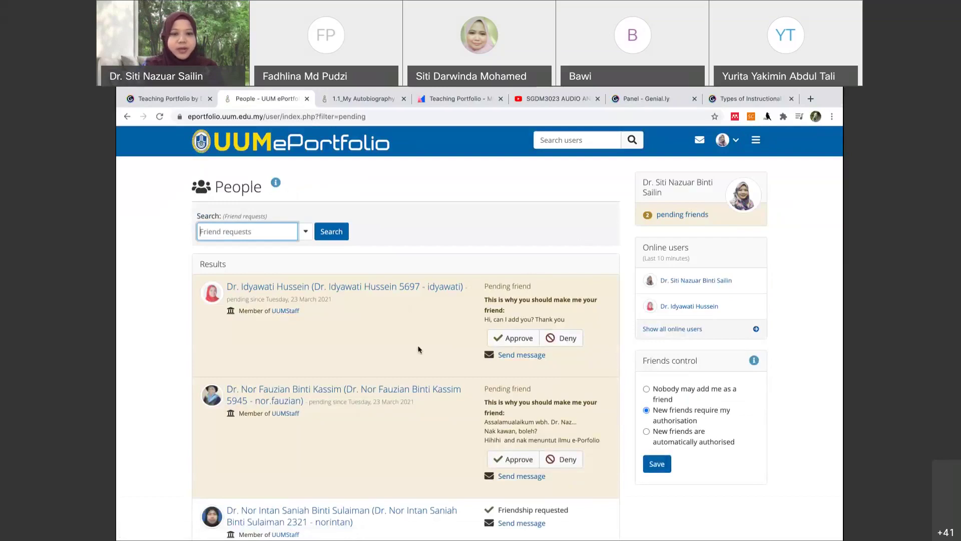
pyautogui.click(515, 338)
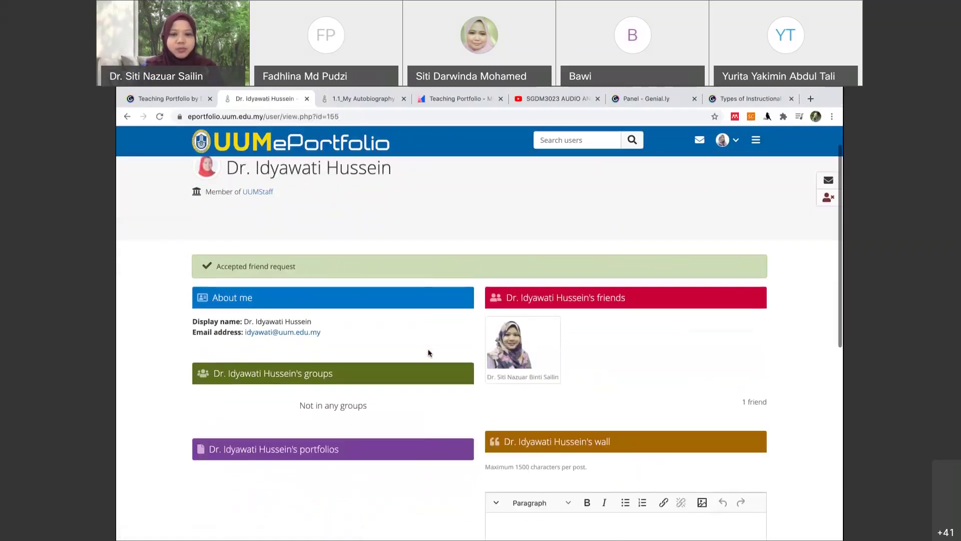
pyautogui.scroll(-1, 428, 353)
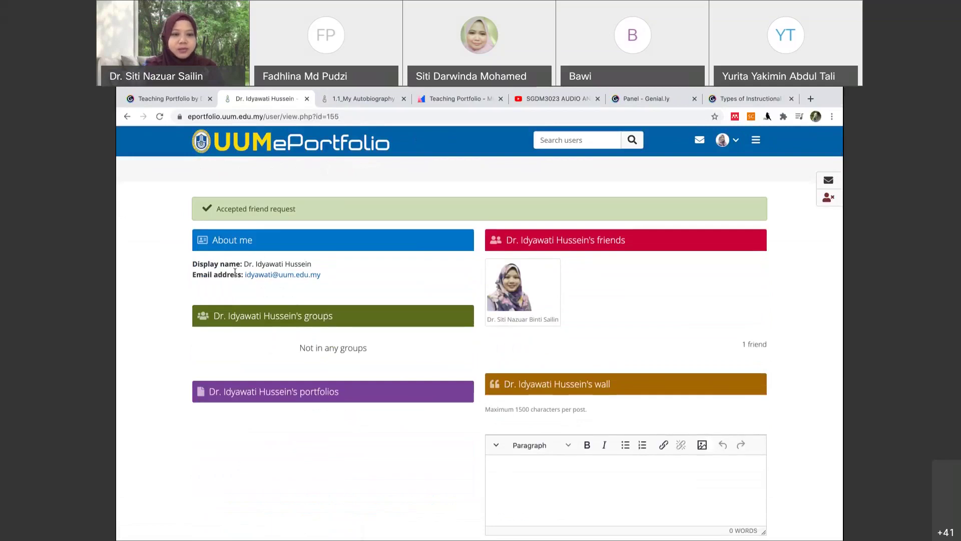
pyautogui.scroll(-4, 253, 350)
pyautogui.scroll(4, 256, 350)
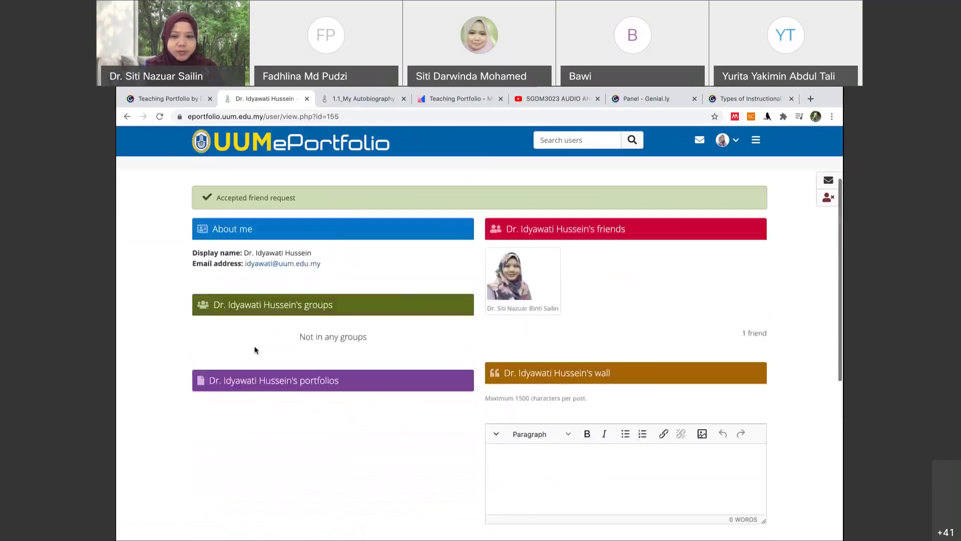
pyautogui.scroll(2, 254, 350)
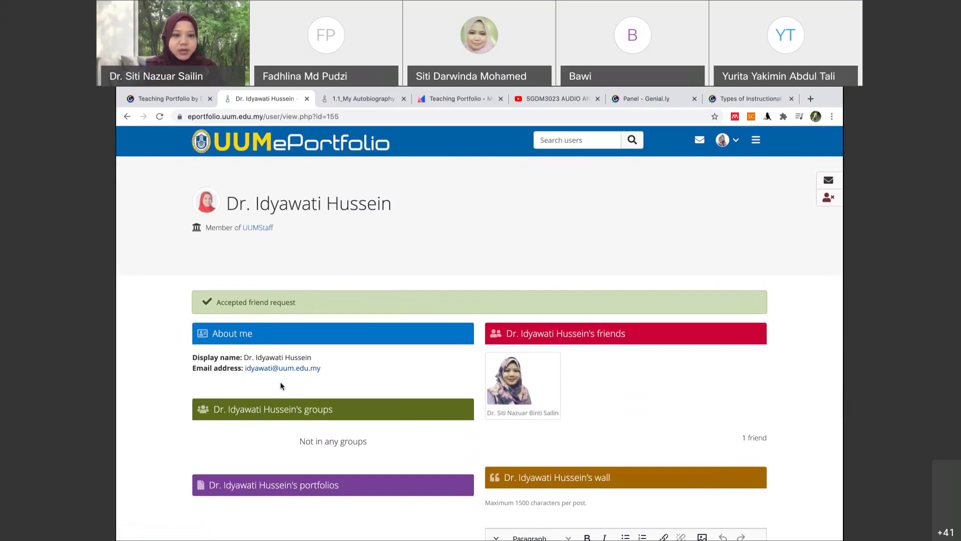
pyautogui.scroll(-3, 283, 385)
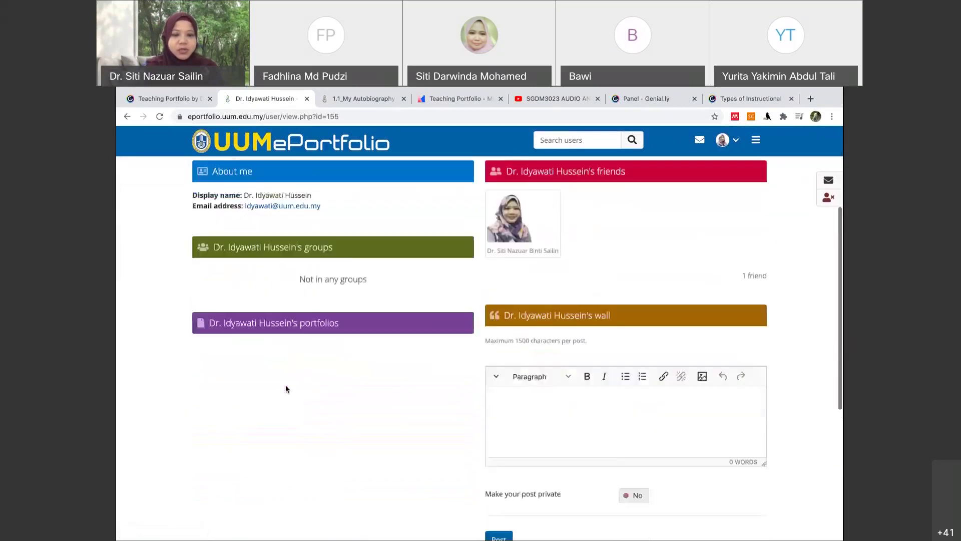
pyautogui.scroll(-1, 285, 388)
pyautogui.scroll(2, 285, 388)
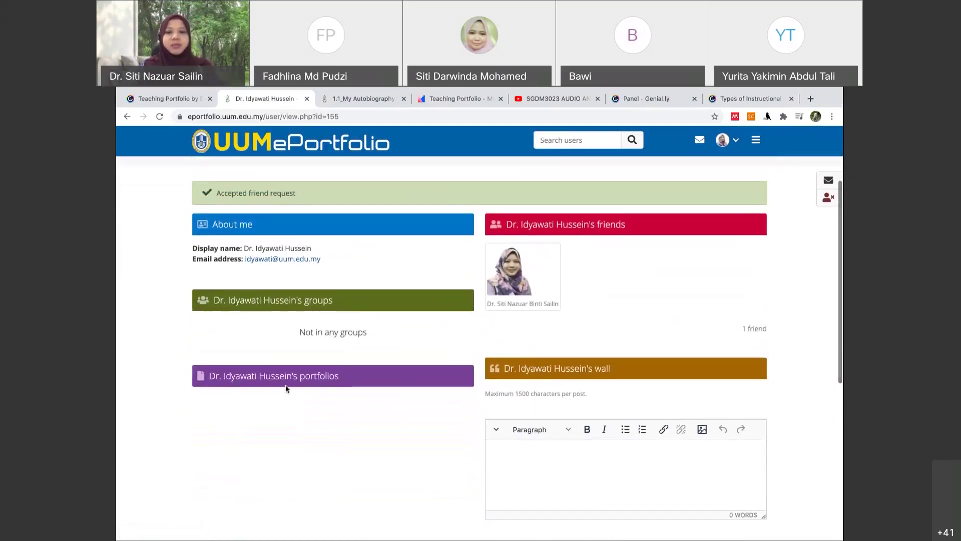
pyautogui.scroll(2, 286, 389)
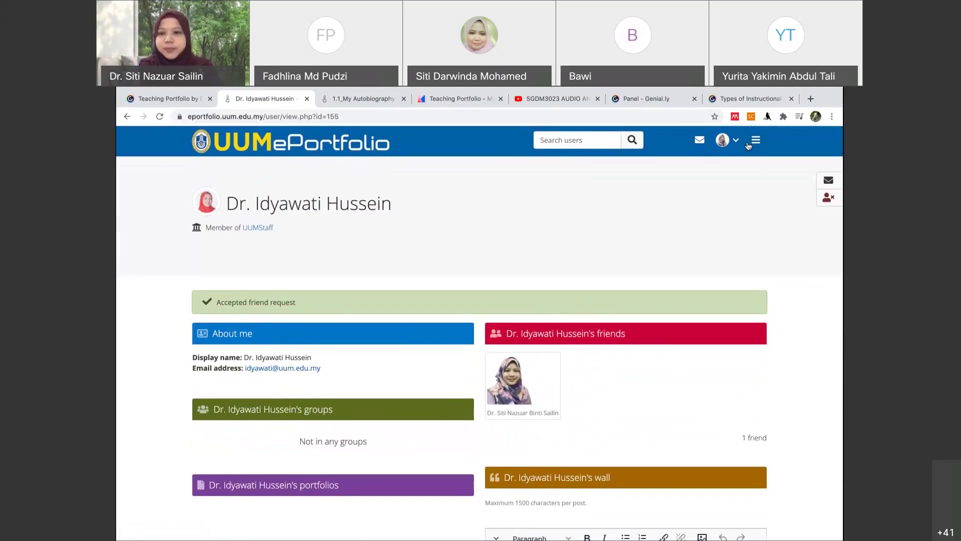
# - Go to the Groups page and review the group filter choices, leaving the filter at All my groups
pyautogui.click(756, 140)
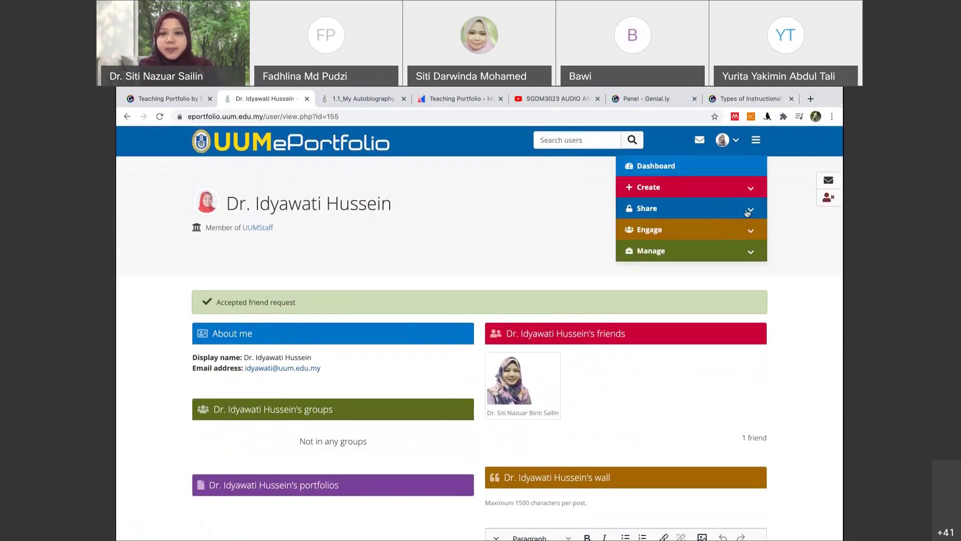
pyautogui.click(748, 211)
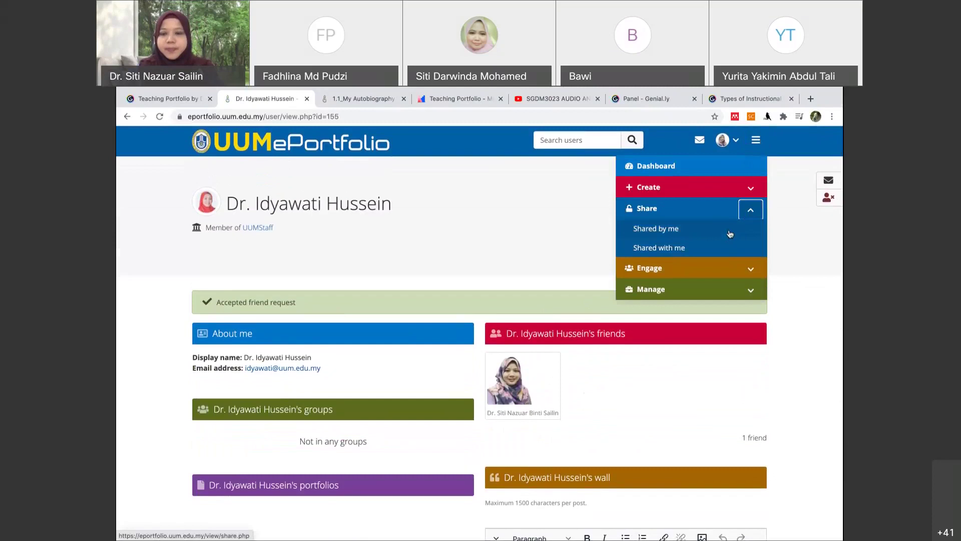
pyautogui.click(721, 270)
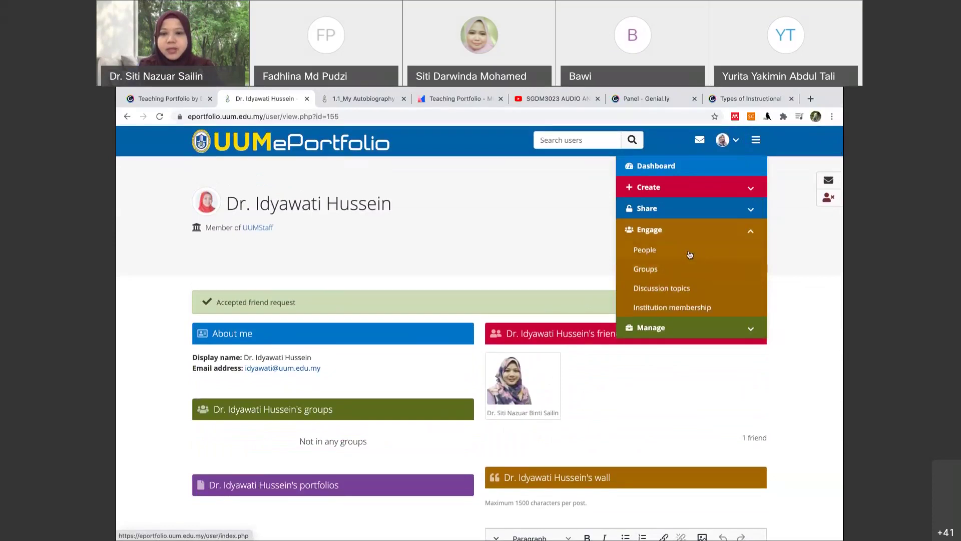
pyautogui.click(675, 273)
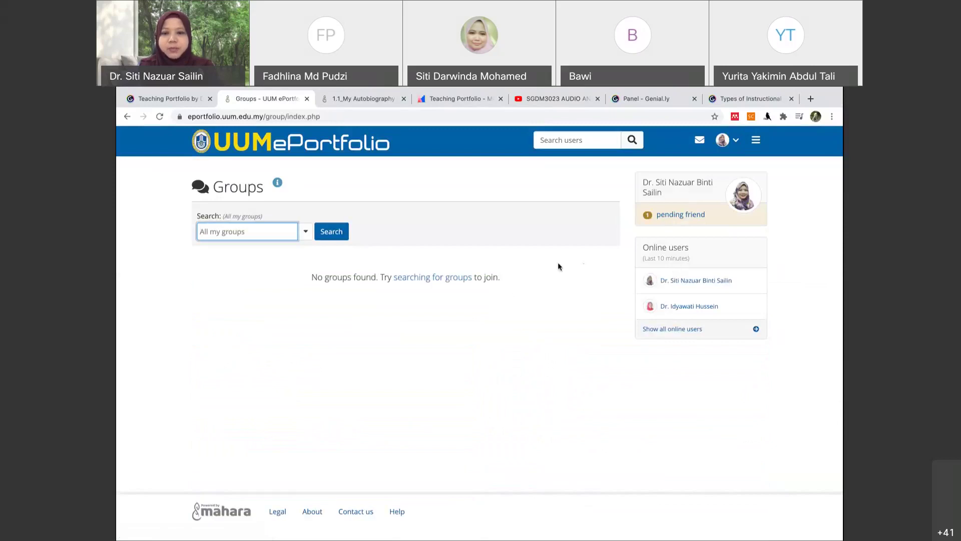
pyautogui.click(306, 232)
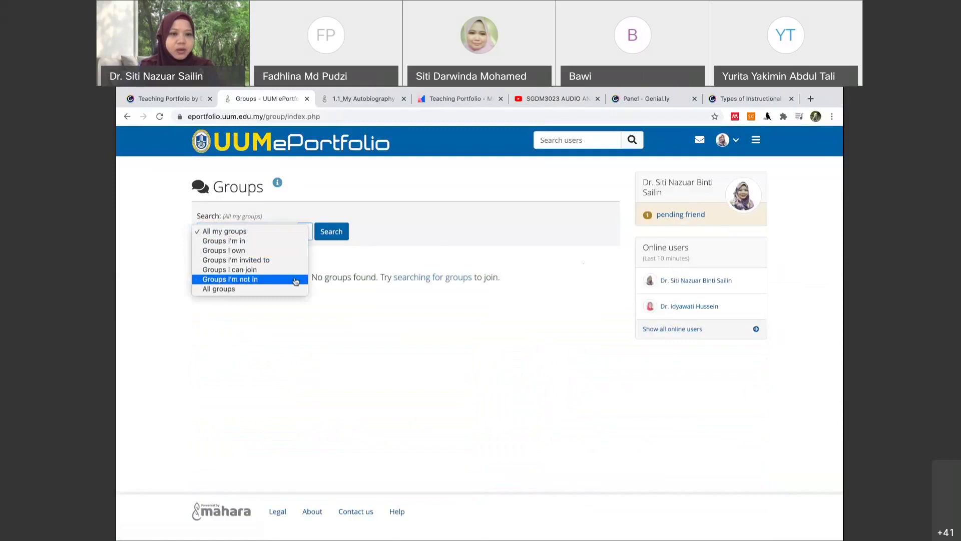
pyautogui.click(425, 214)
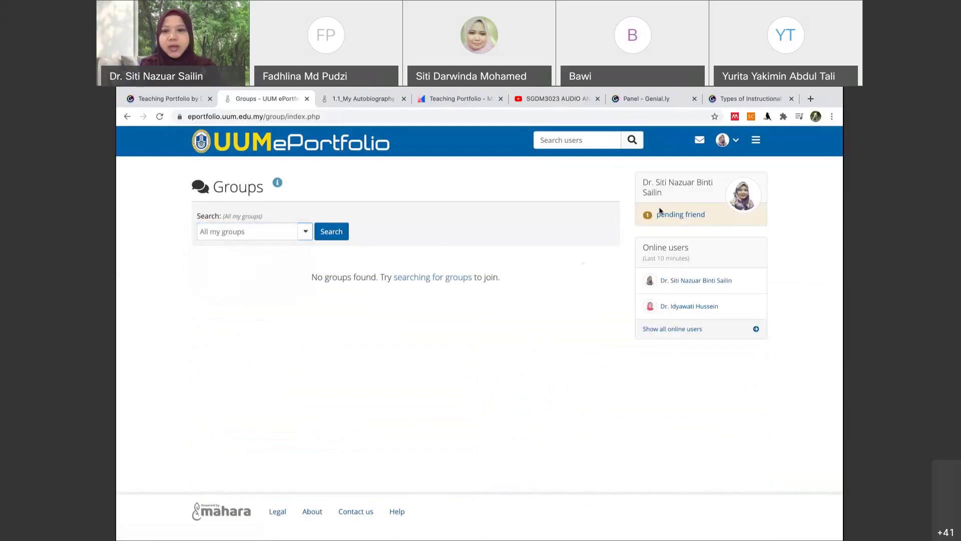
# - Approve the remaining pending friend request and look through the new friend's profile page, including its portfolios and wall sections
pyautogui.click(675, 215)
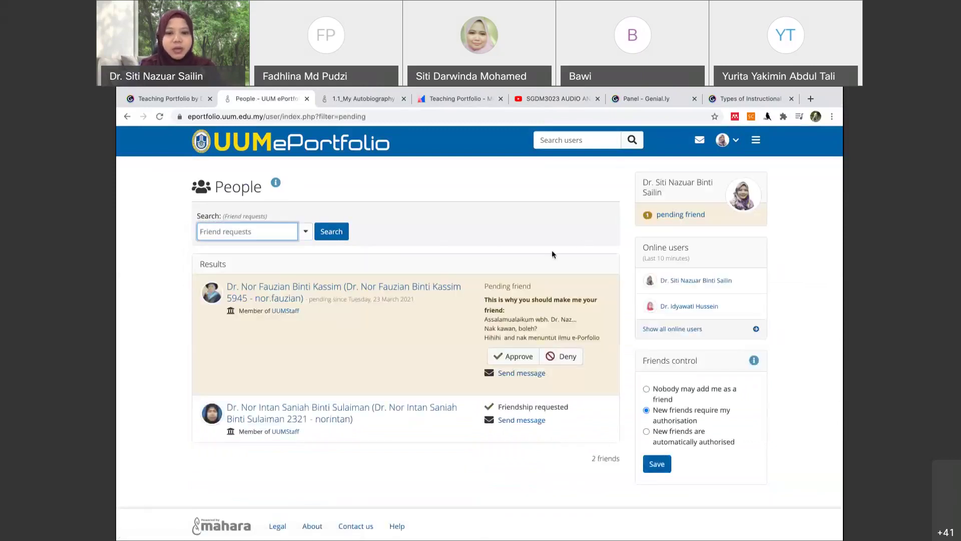
pyautogui.click(516, 358)
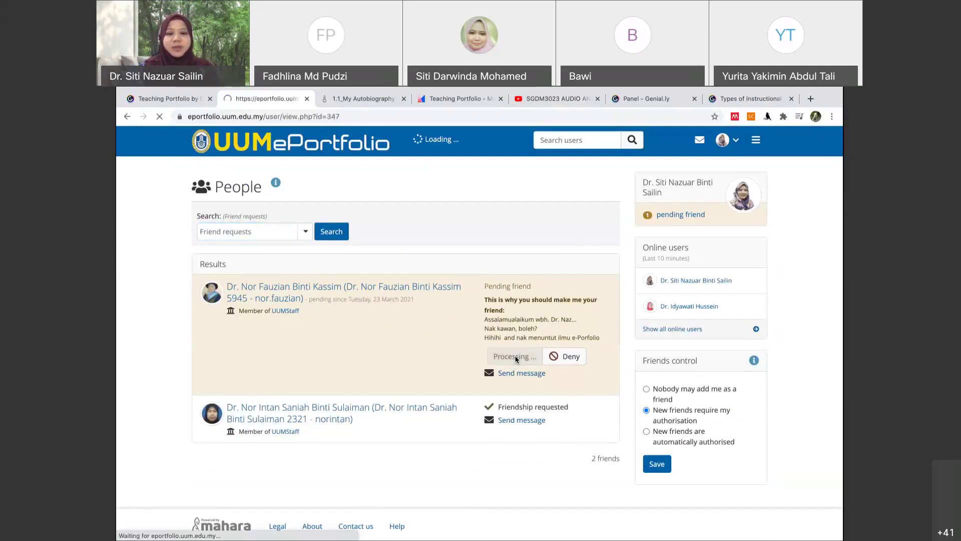
pyautogui.scroll(-2, 599, 348)
pyautogui.scroll(2, 599, 348)
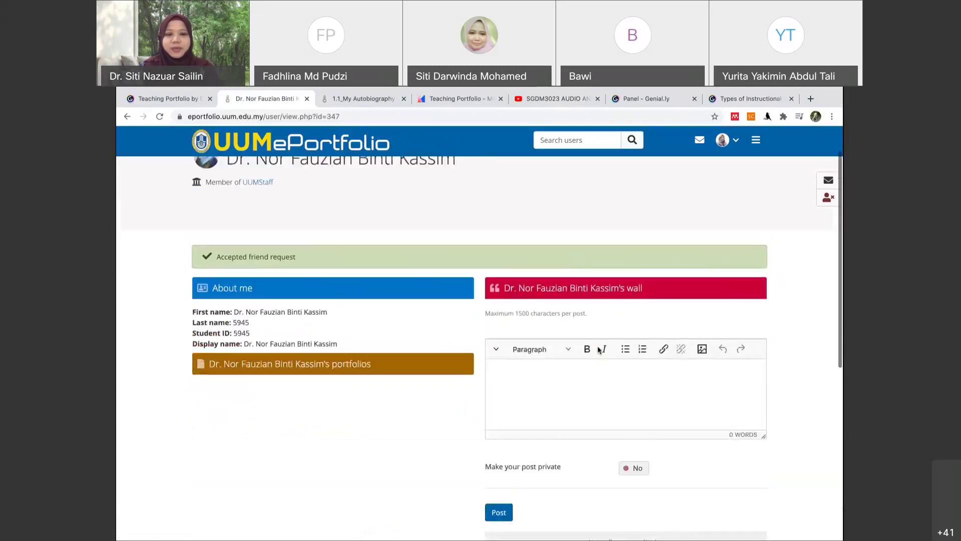
pyautogui.scroll(-2, 598, 349)
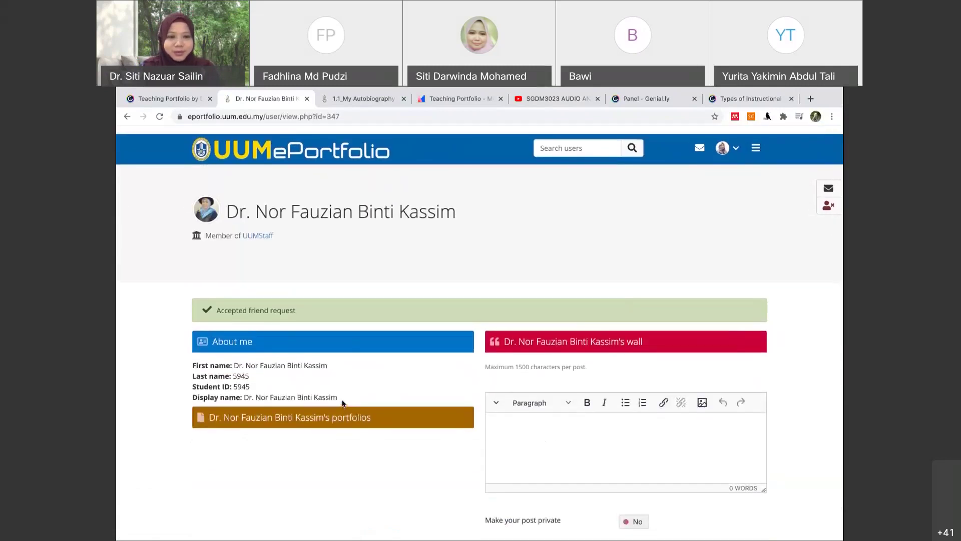
pyautogui.scroll(-1, 343, 403)
pyautogui.scroll(1, 344, 403)
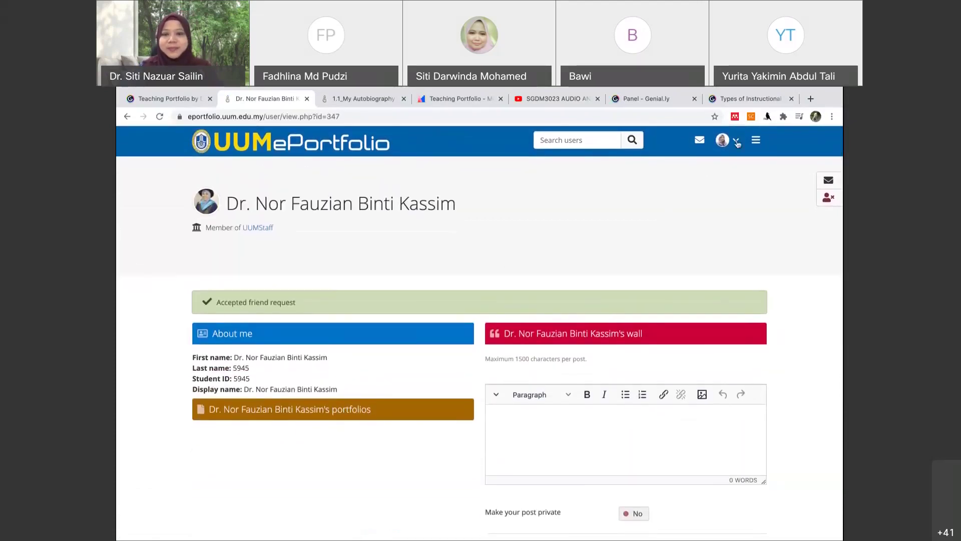
# - Return to the dashboard and look over its latest changes, inbox, followed topics, watched pages and portfolios sections
pyautogui.click(755, 142)
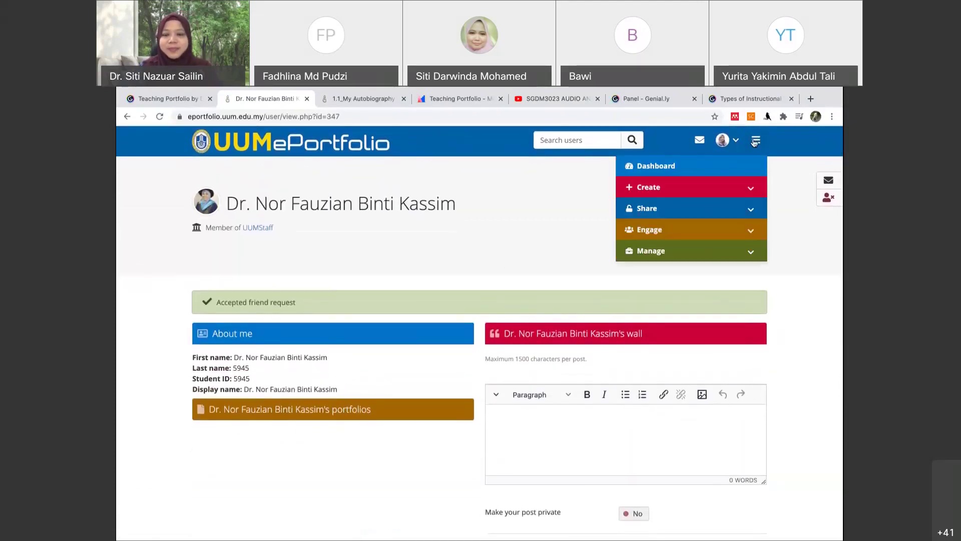
pyautogui.click(663, 169)
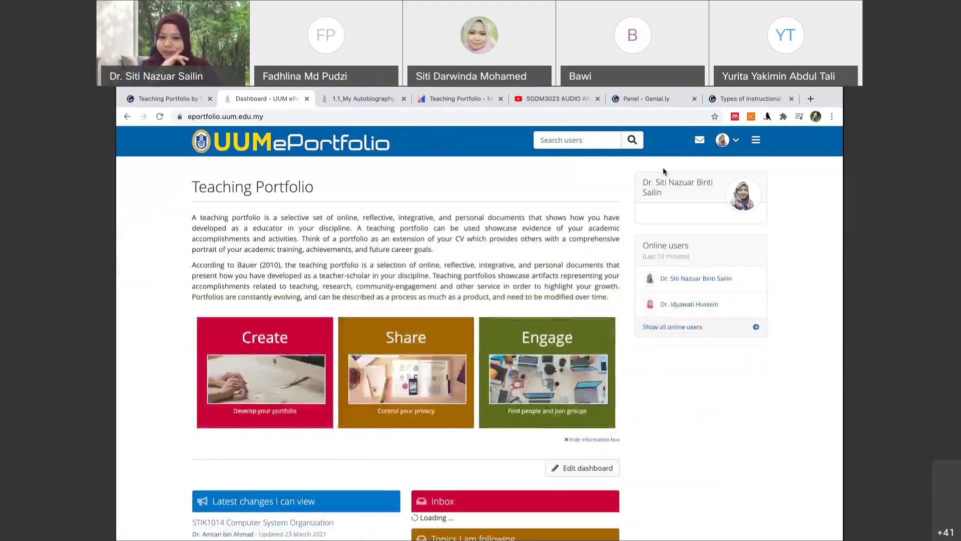
pyautogui.scroll(-9, 579, 313)
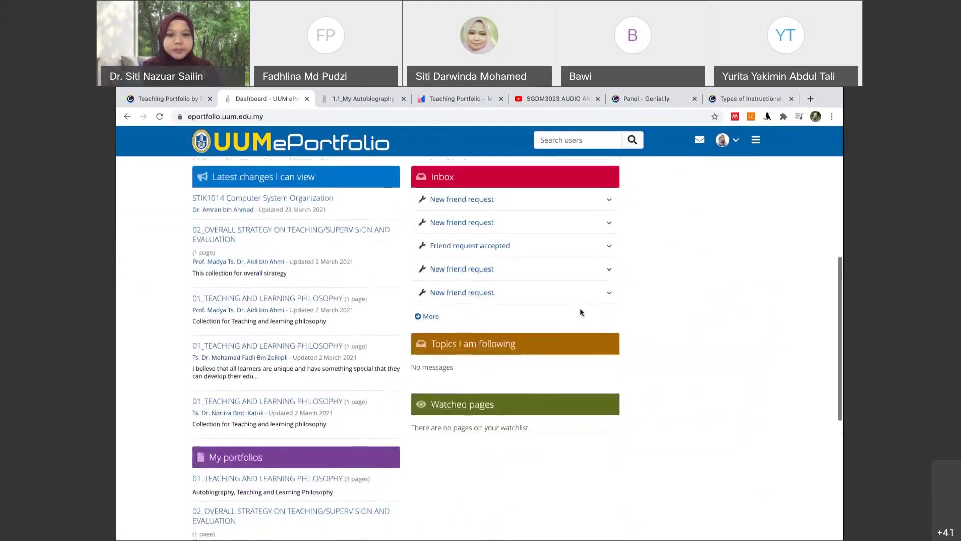
pyautogui.scroll(9, 580, 312)
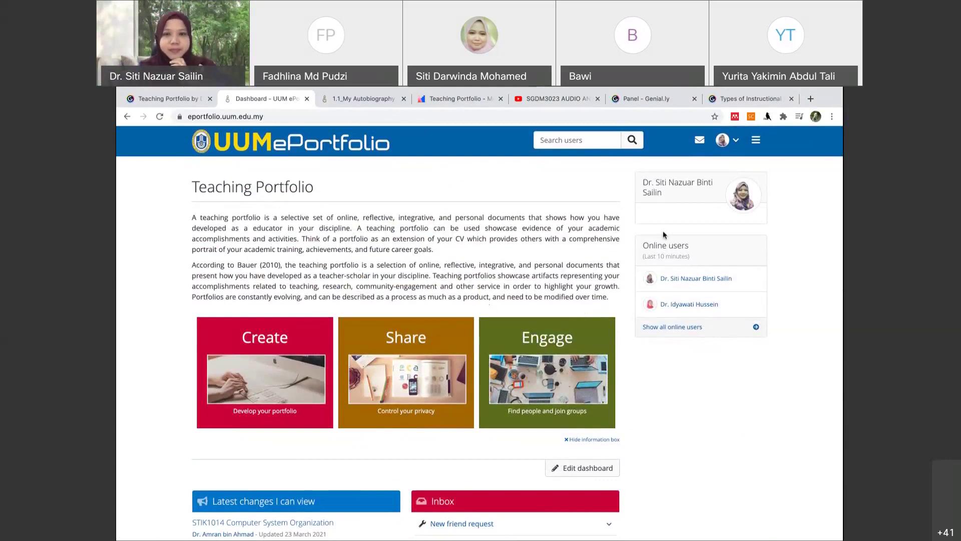
pyautogui.moveTo(609, 89)
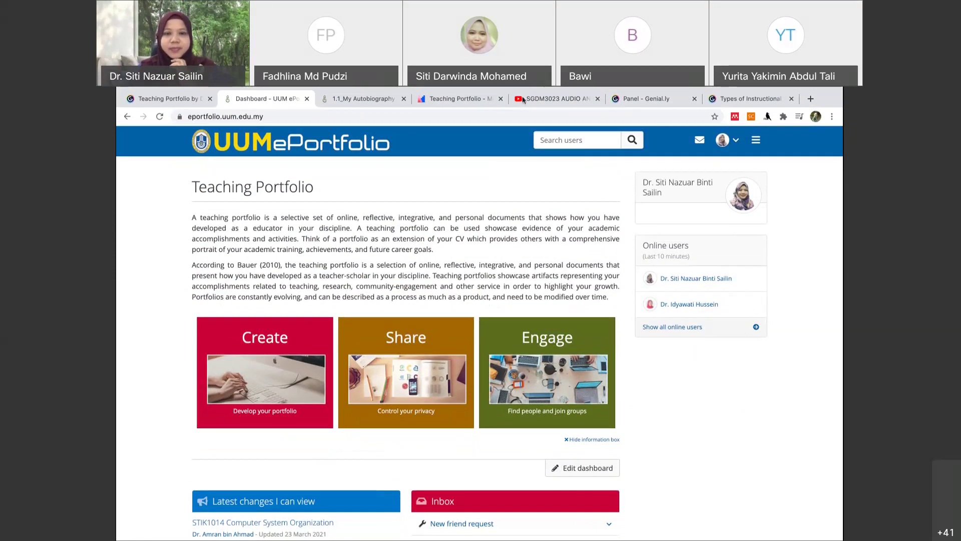
pyautogui.moveTo(507, 88)
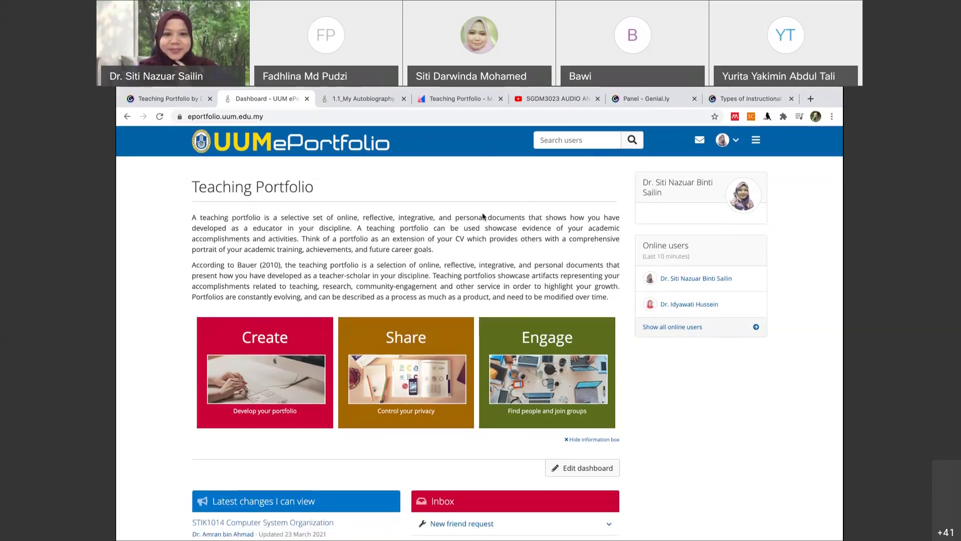
# - View the STIK1014 Computer System Organization page from the dashboard's latest changes and read through its description, image and comments area
pyautogui.scroll(-3, 482, 214)
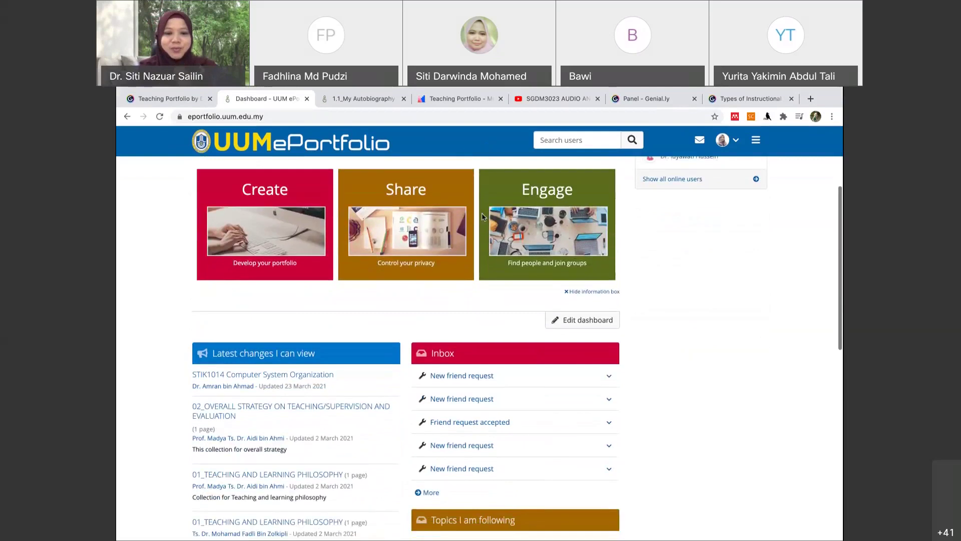
pyautogui.scroll(-2, 243, 384)
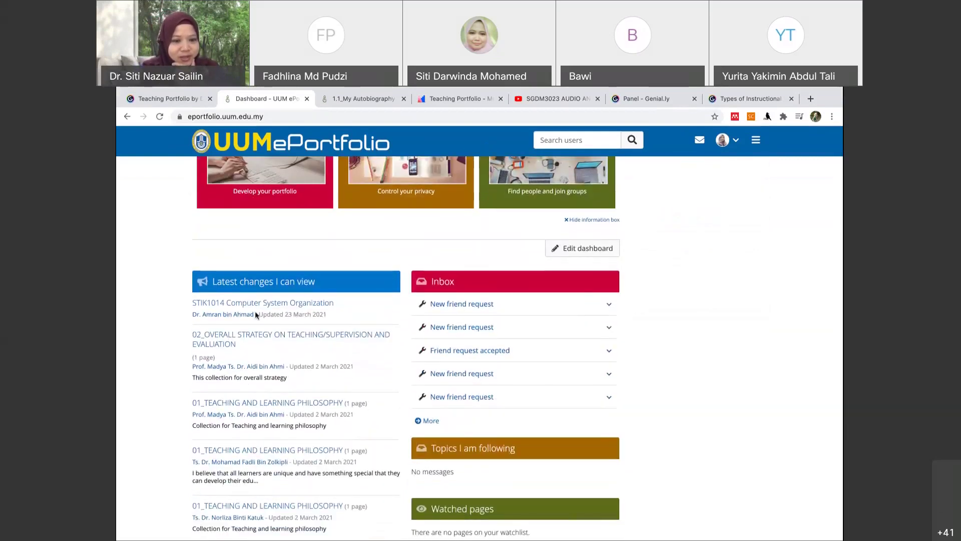
pyautogui.click(241, 304)
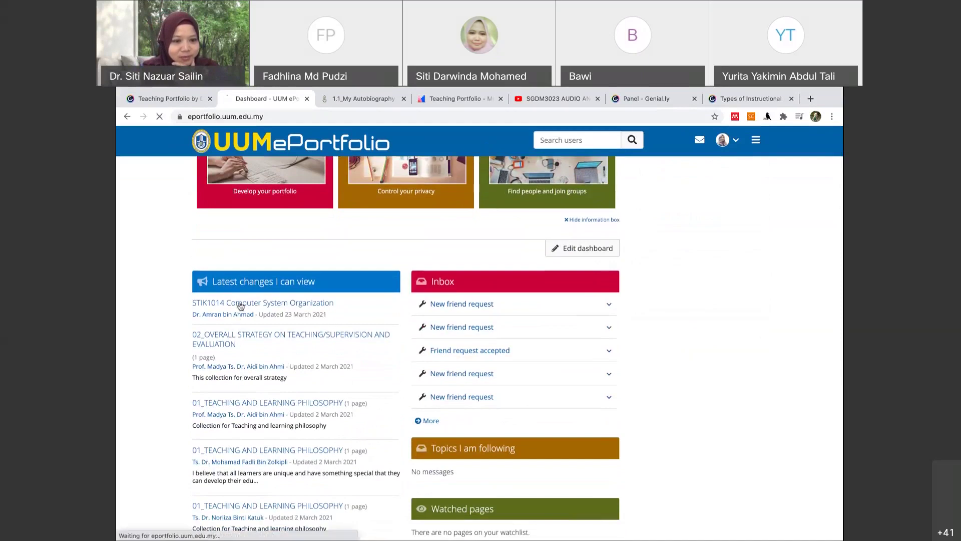
pyautogui.scroll(-2, 349, 370)
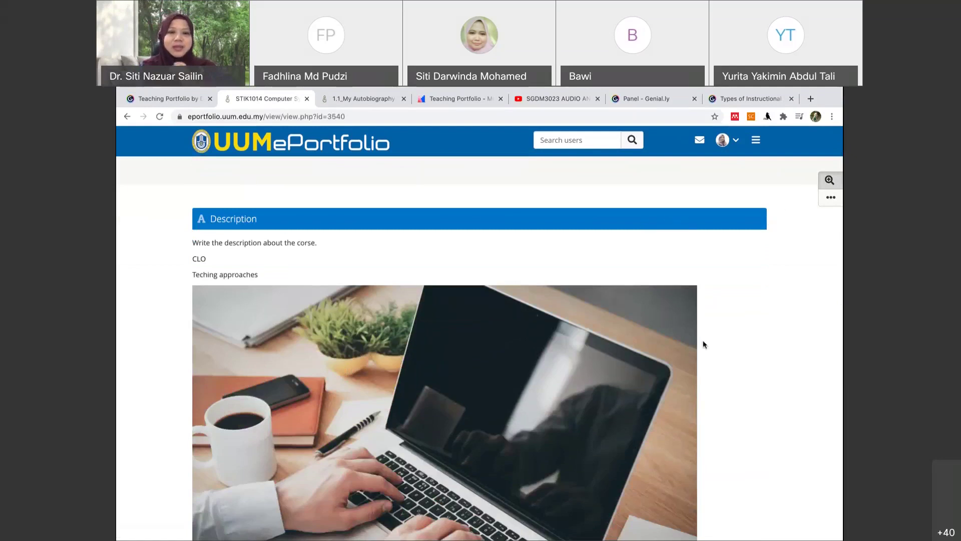
pyautogui.scroll(-7, 703, 345)
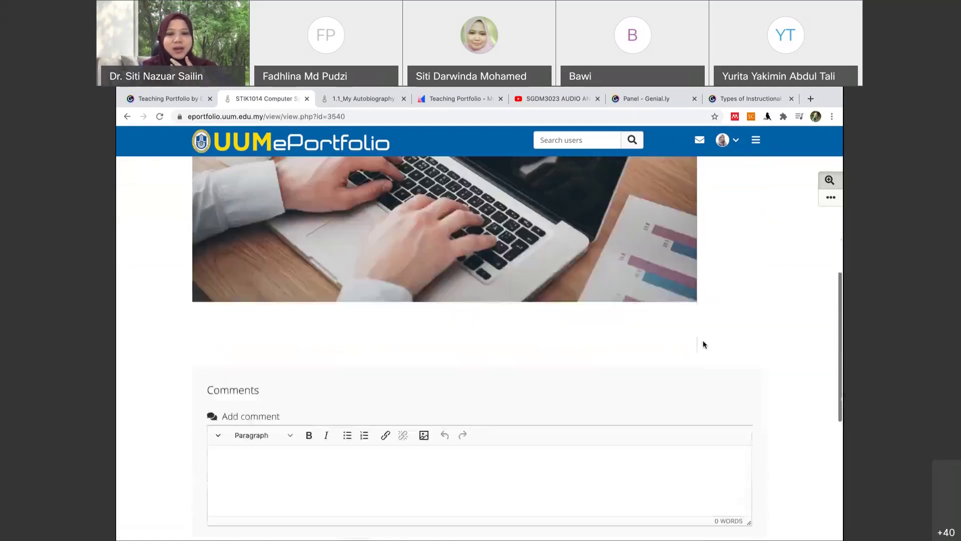
pyautogui.scroll(8, 703, 344)
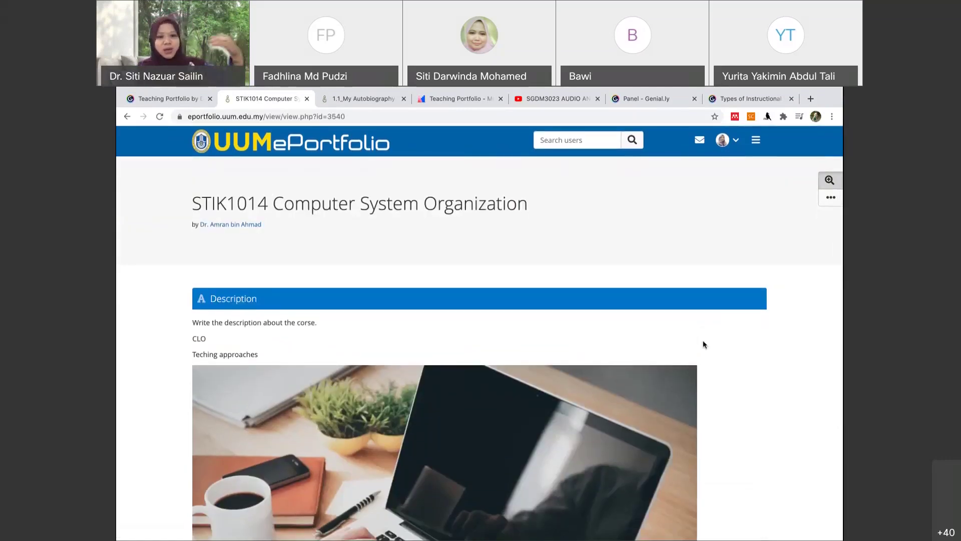
pyautogui.scroll(-2, 704, 344)
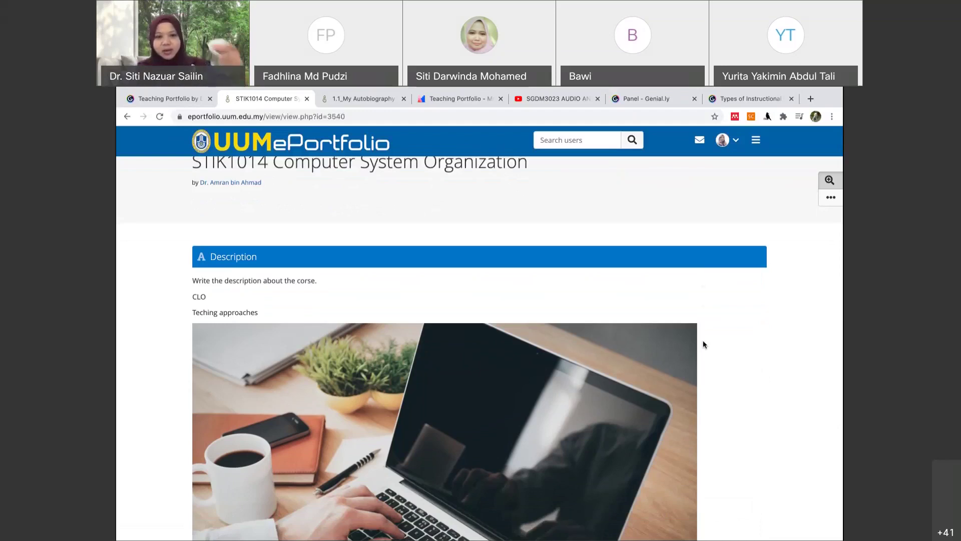
pyautogui.scroll(-1, 703, 344)
pyautogui.scroll(-5, 703, 345)
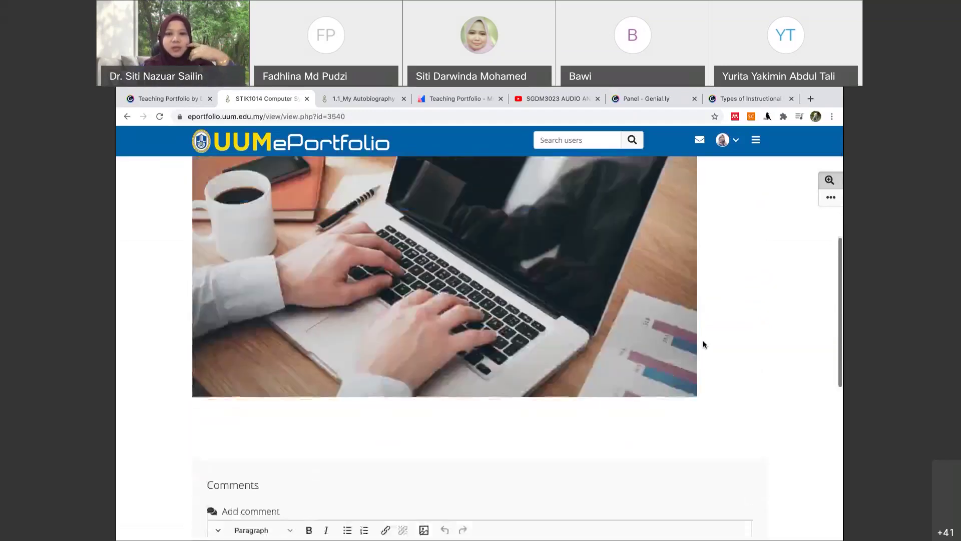
pyautogui.scroll(8, 702, 344)
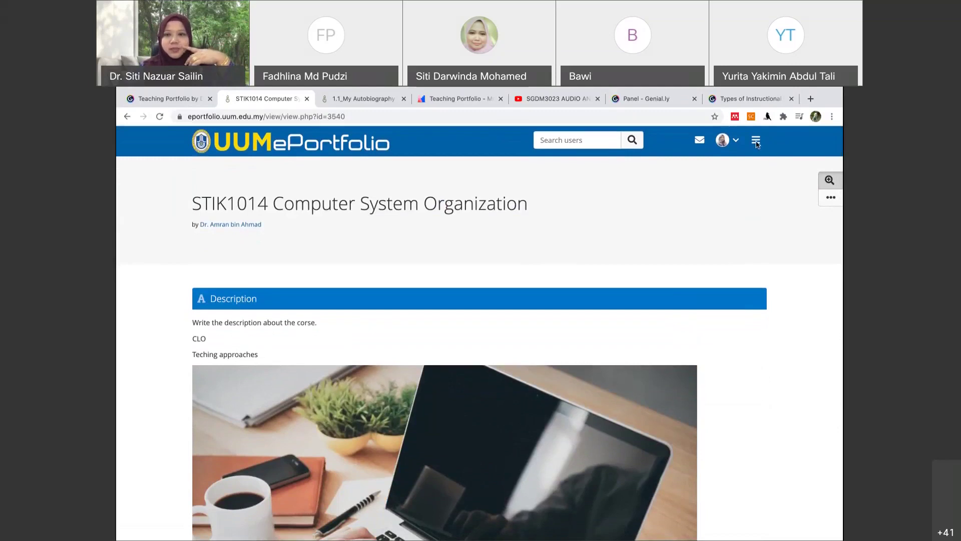
# - View the profile of the STIK1014 page's author and look through its portfolios, groups, friends and wall sections
pyautogui.click(756, 143)
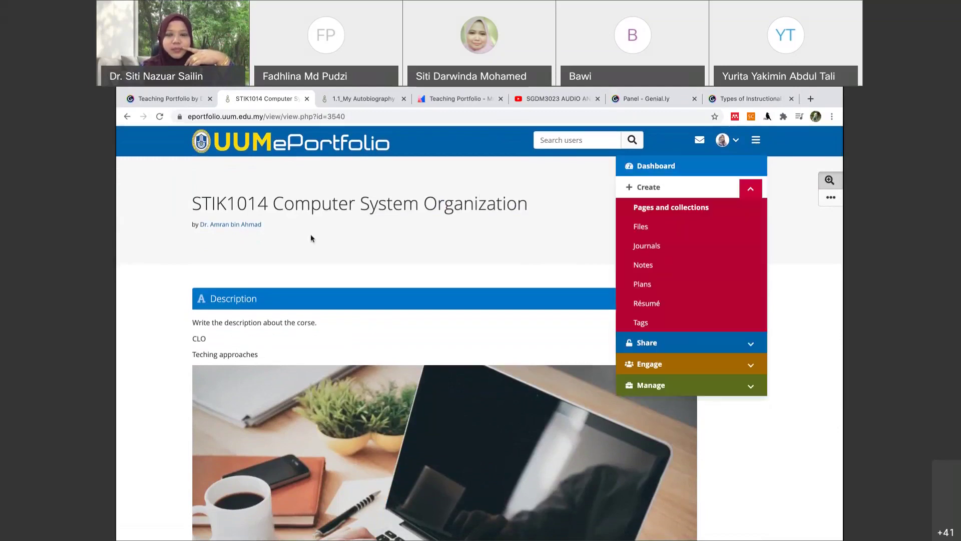
pyautogui.click(233, 225)
pyautogui.scroll(-5, 323, 364)
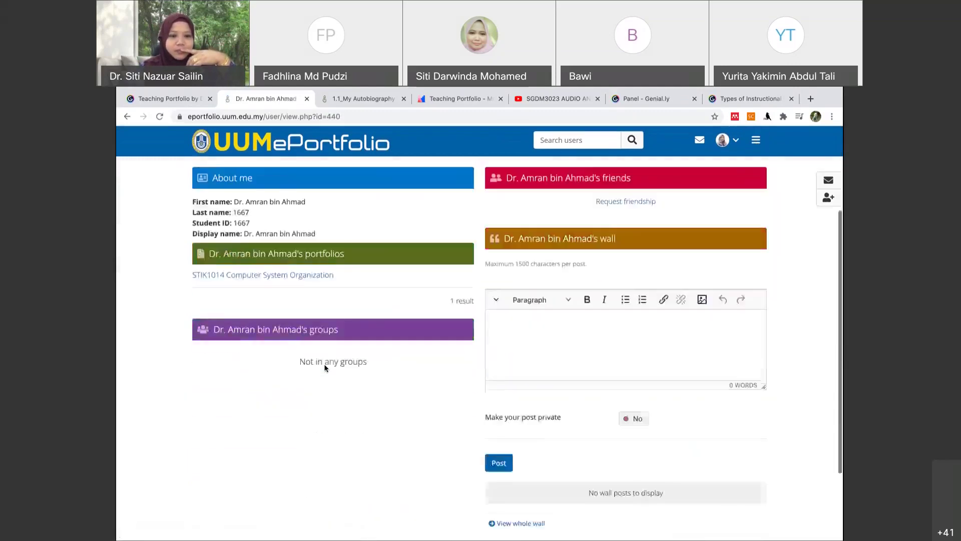
pyautogui.scroll(5, 323, 363)
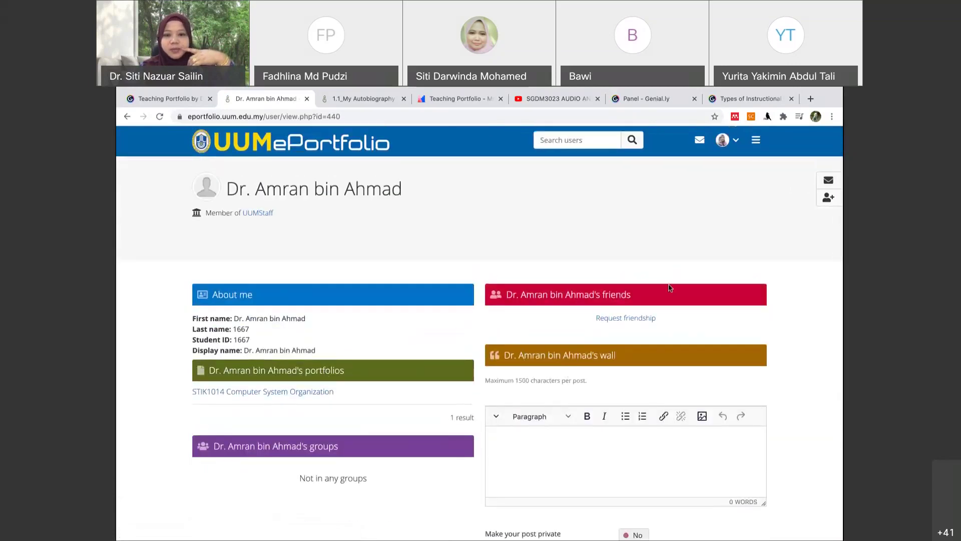
# - Return to the dashboard and look over its latest changes and inbox sections again
pyautogui.click(759, 145)
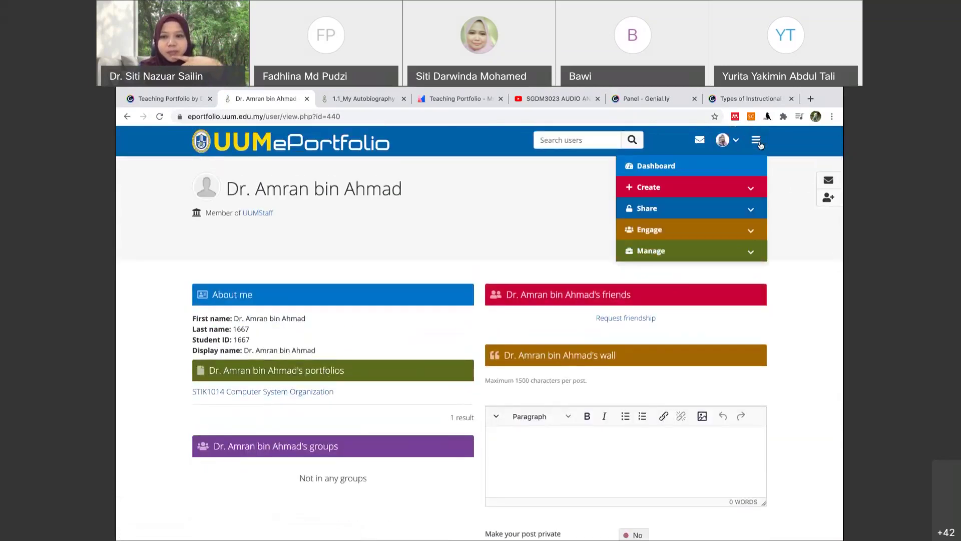
pyautogui.click(704, 164)
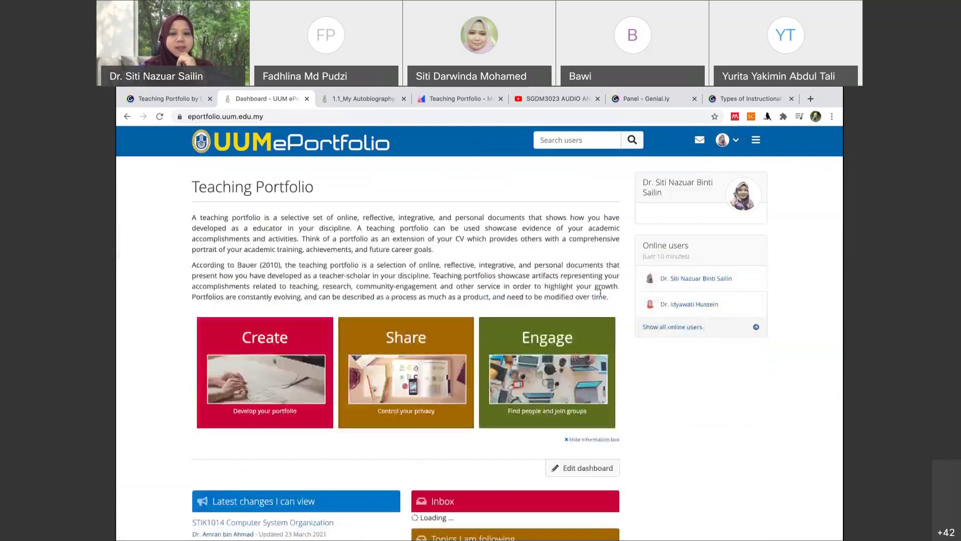
pyautogui.scroll(-5, 601, 296)
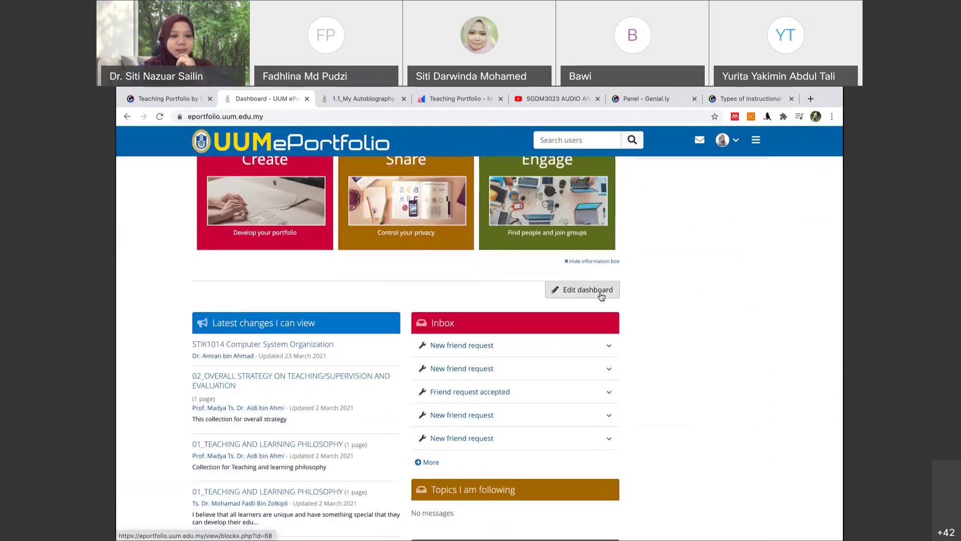
pyautogui.scroll(-1, 601, 296)
pyautogui.scroll(-1, 601, 296)
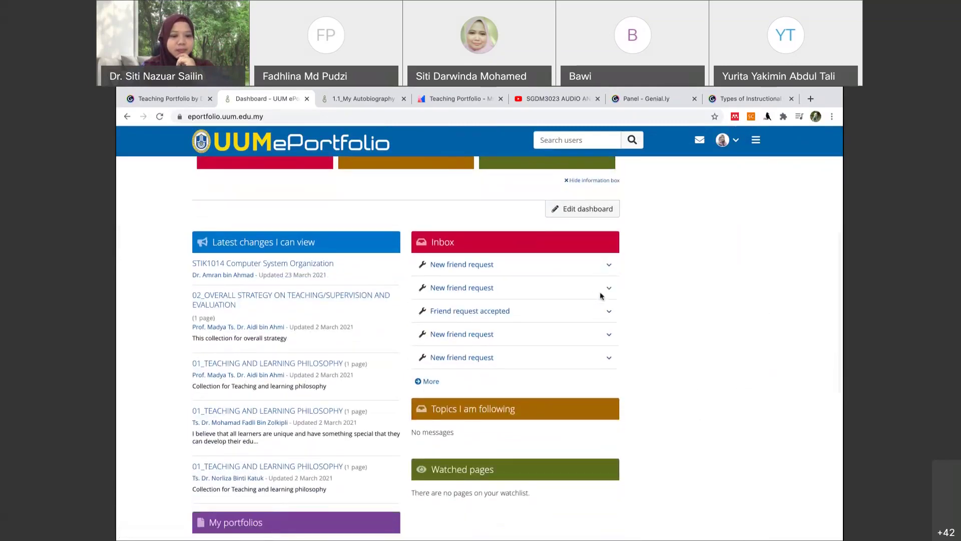
pyautogui.scroll(3, 601, 296)
# - View the profile of the other person listed under the dashboard's online users and return to the dashboard
pyautogui.click(688, 205)
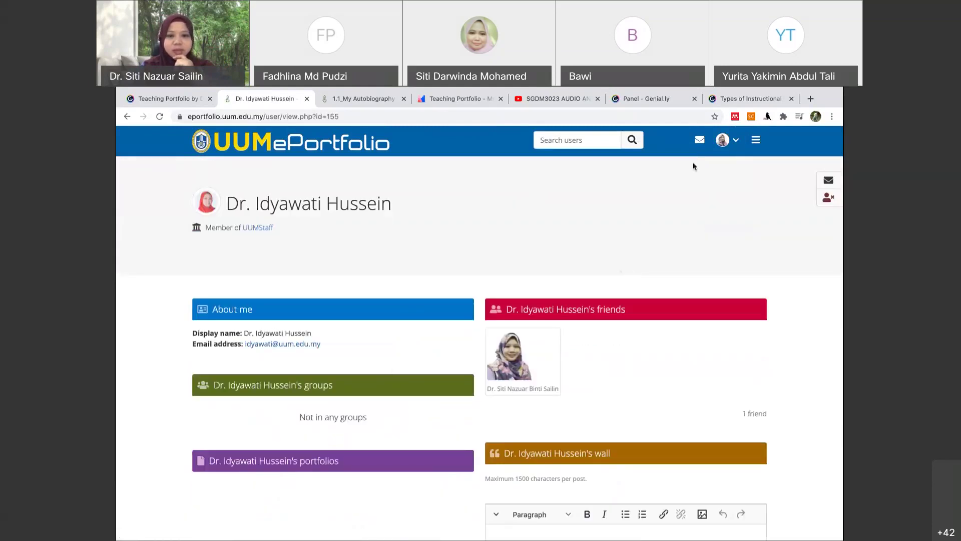
pyautogui.click(749, 146)
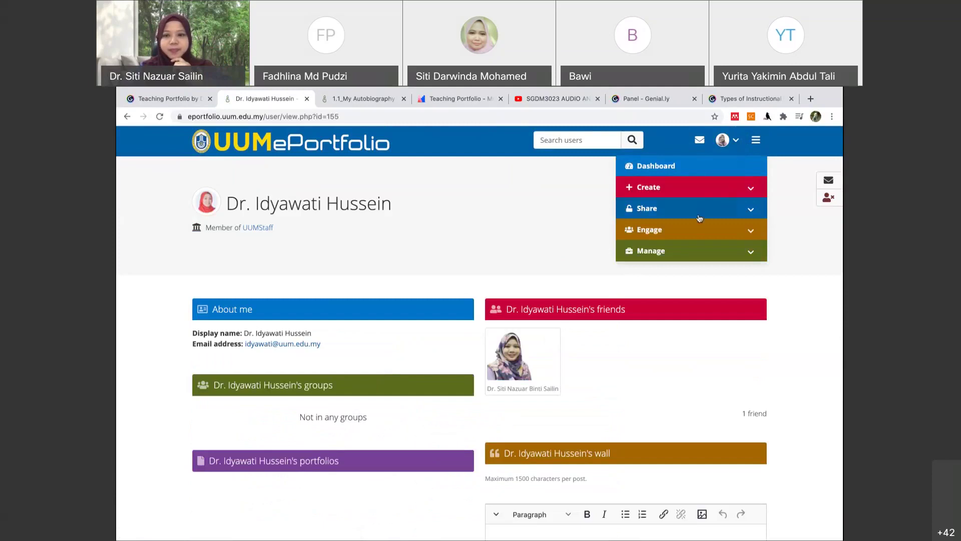
pyautogui.click(737, 144)
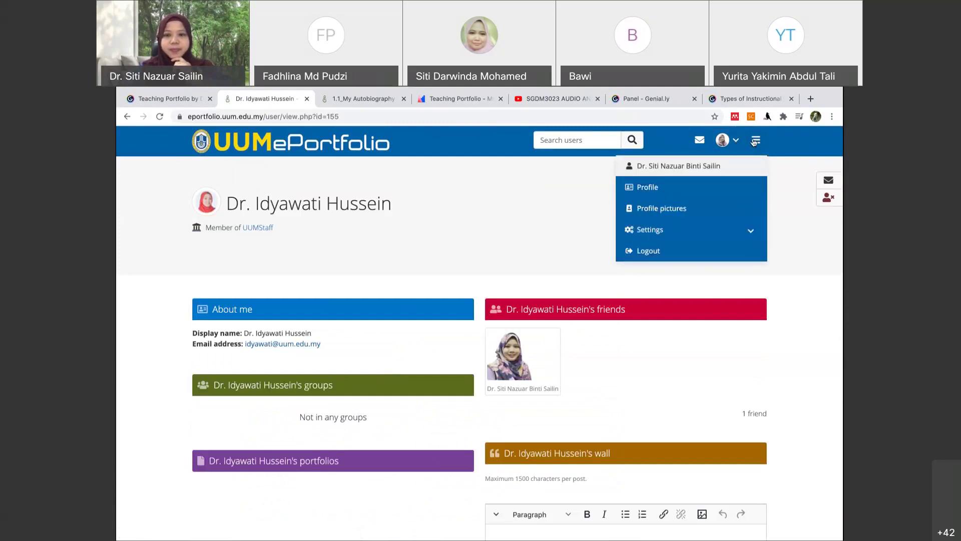
pyautogui.click(755, 141)
pyautogui.click(702, 165)
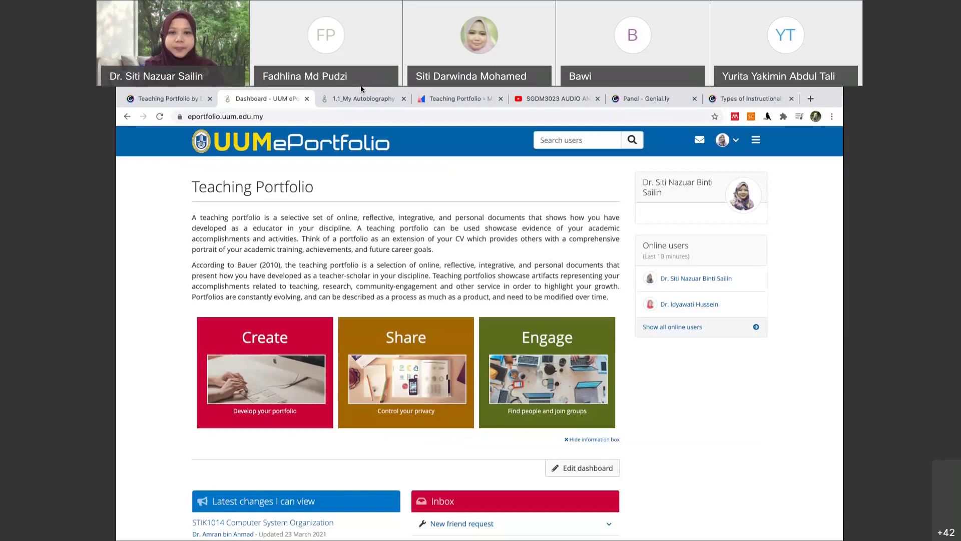
pyautogui.moveTo(361, 87)
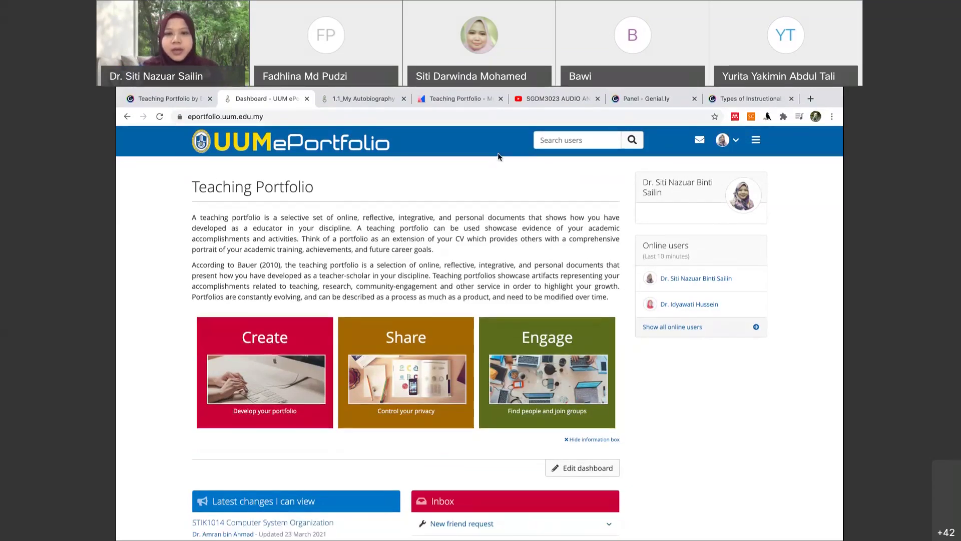
pyautogui.moveTo(603, 88)
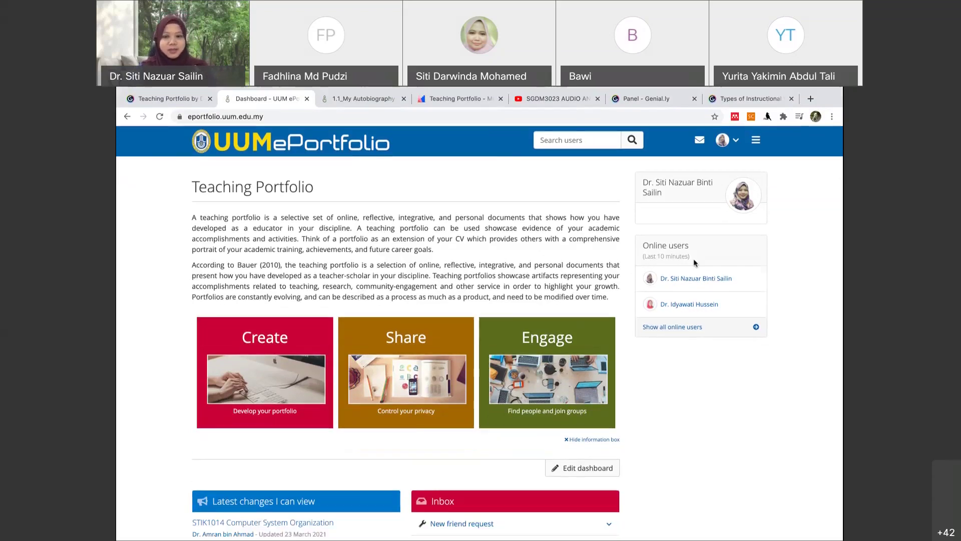
pyautogui.scroll(1, 474, 267)
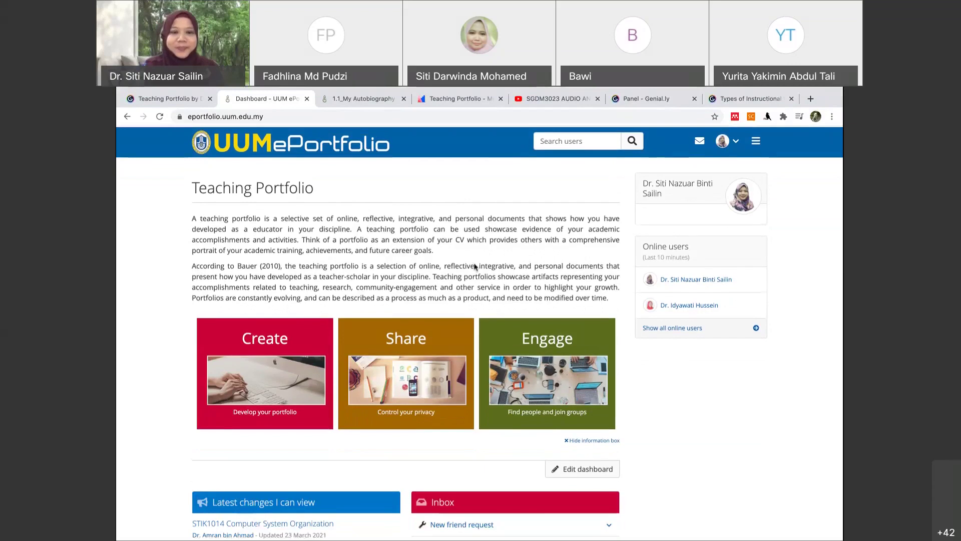
pyautogui.moveTo(493, 89)
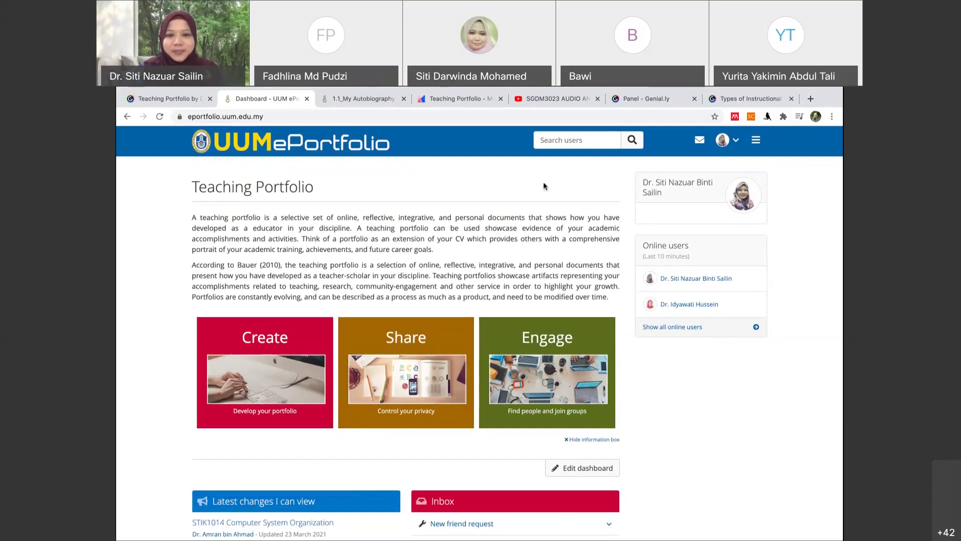
pyautogui.click(728, 140)
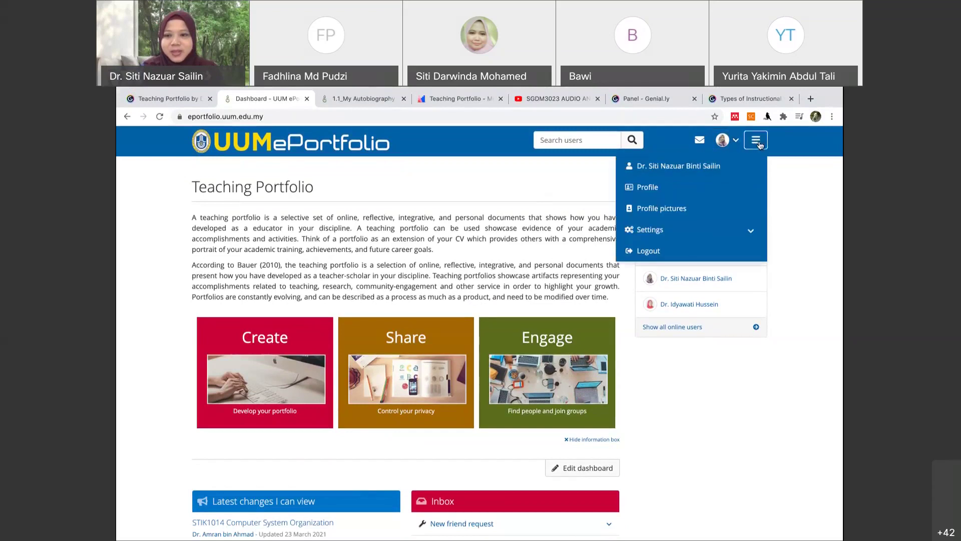
pyautogui.click(757, 141)
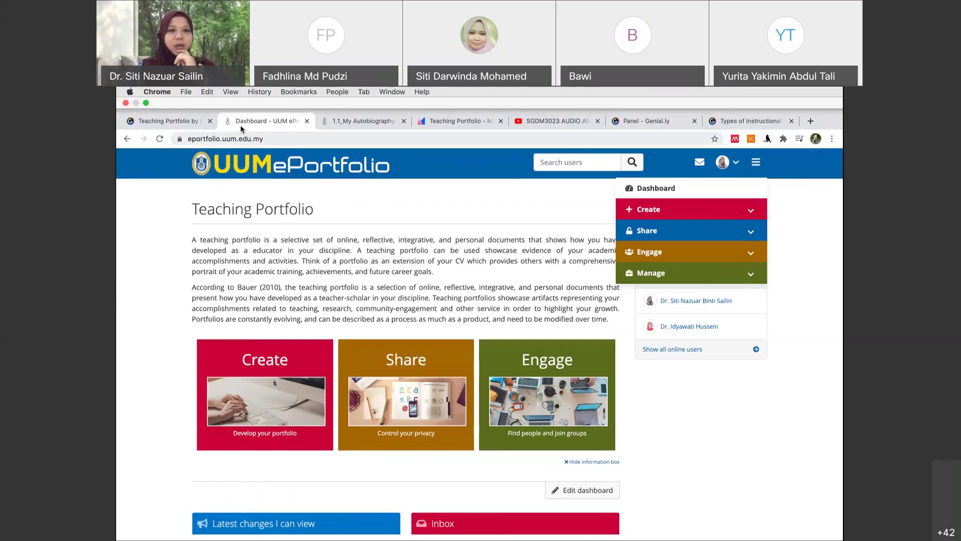
# - Close the YouTube video, the Genially creations panel and the Types of Instructional Videos presentation in the browser
pyautogui.click(168, 120)
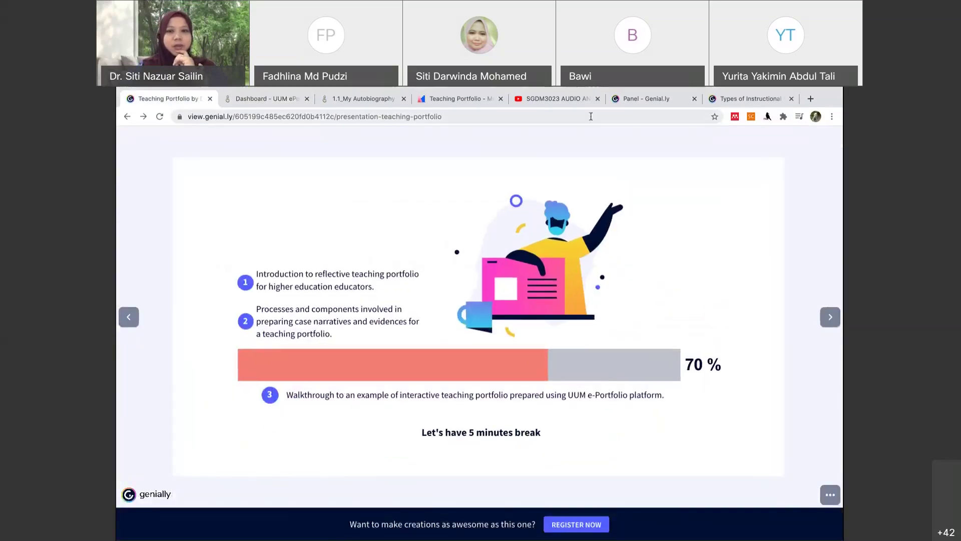
pyautogui.click(582, 100)
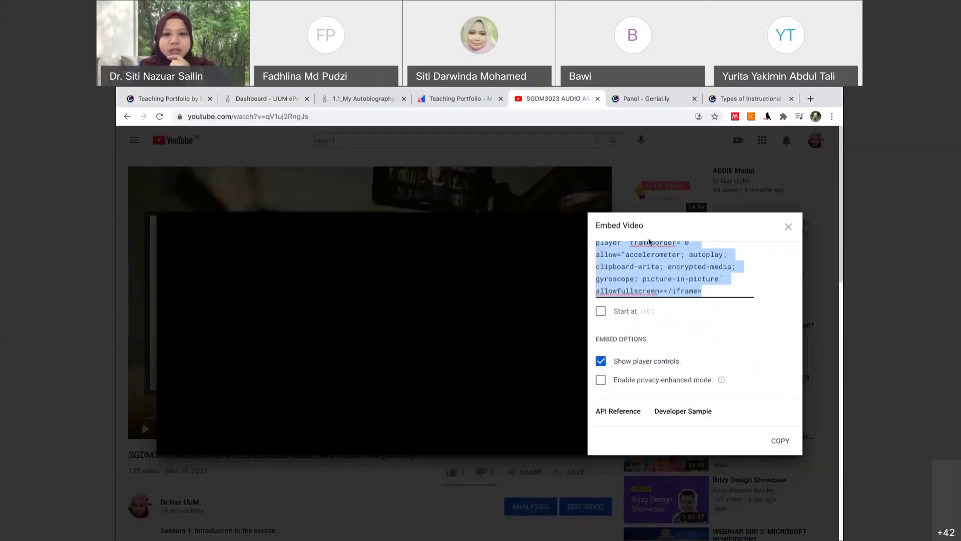
pyautogui.click(598, 99)
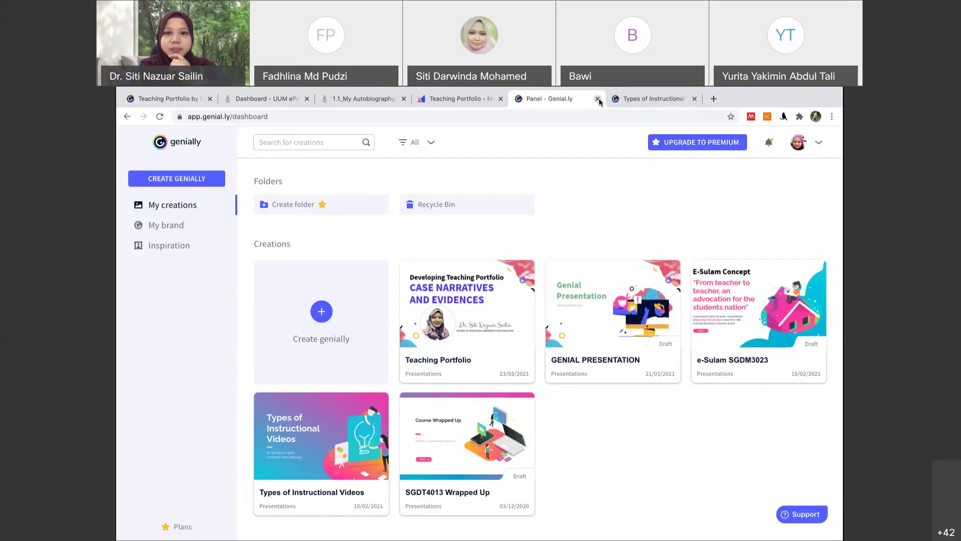
pyautogui.click(598, 99)
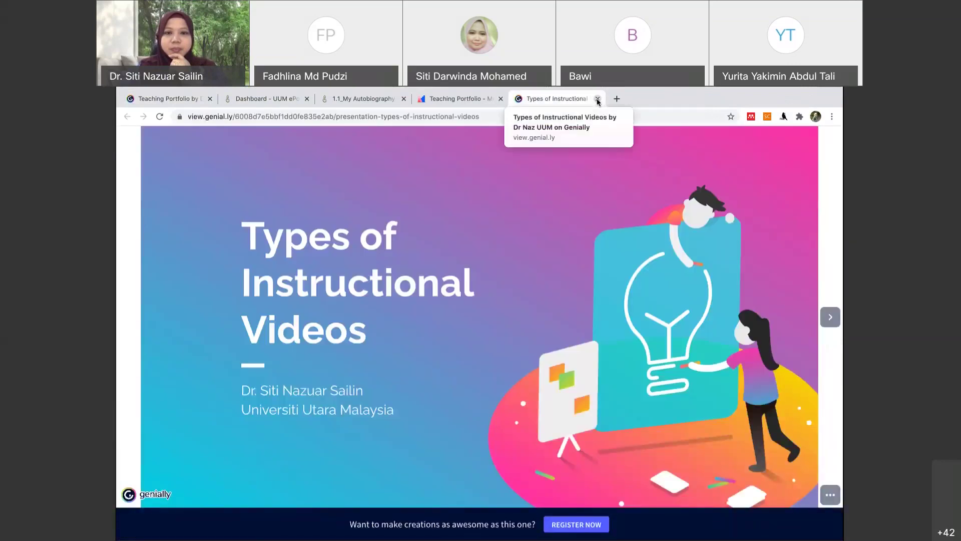
pyautogui.click(597, 99)
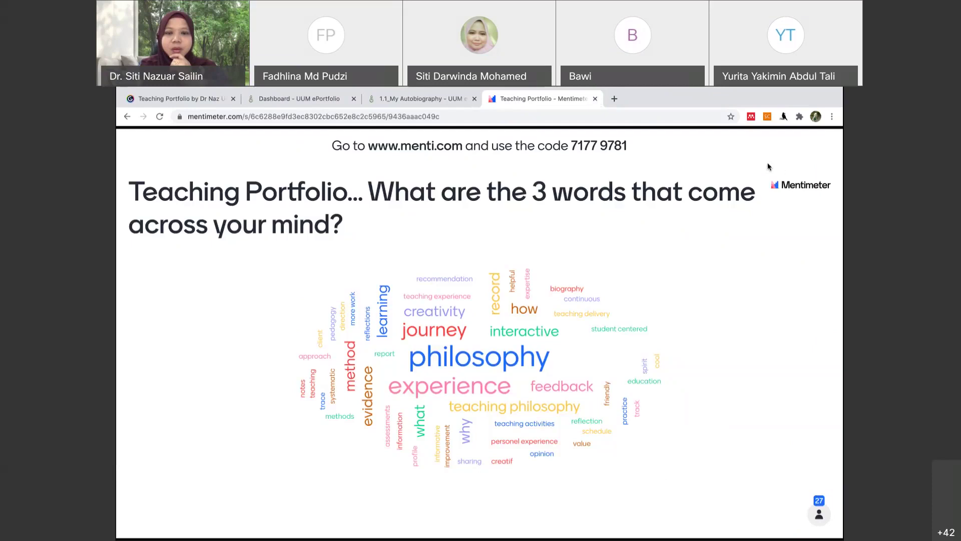
# - Switch to Mentimeter's presentation list, open Teaching Portfolio and present its second slide, the question about preparing digital evidences
pyautogui.click(127, 116)
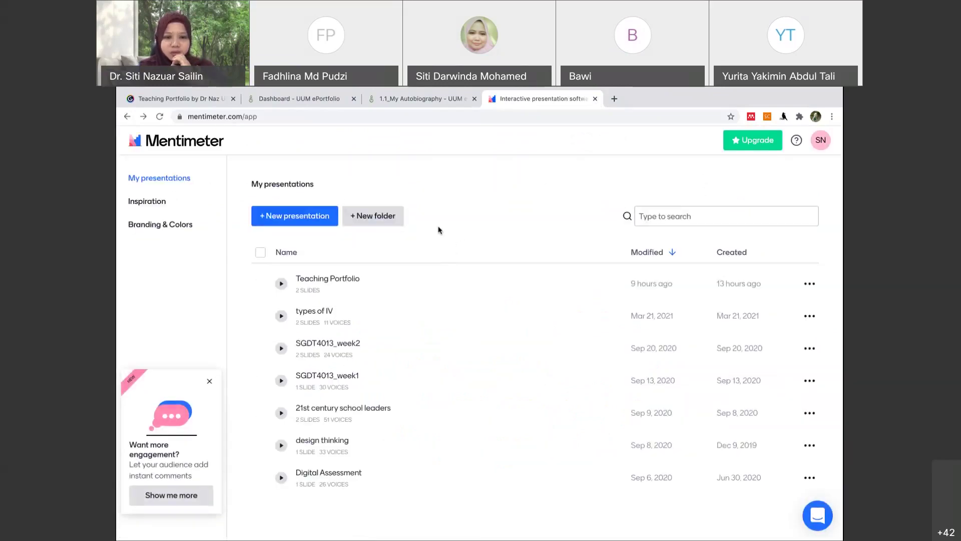
pyautogui.click(354, 284)
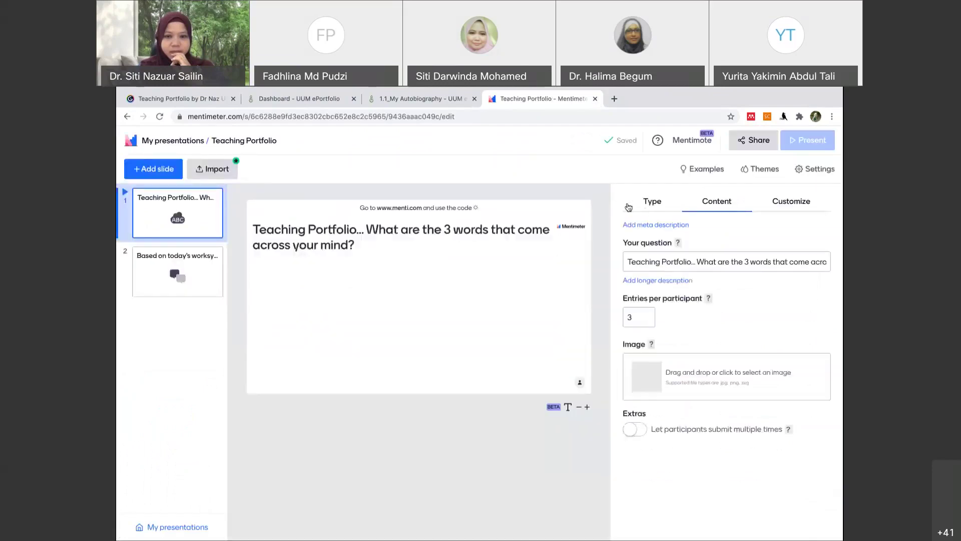
pyautogui.click(178, 271)
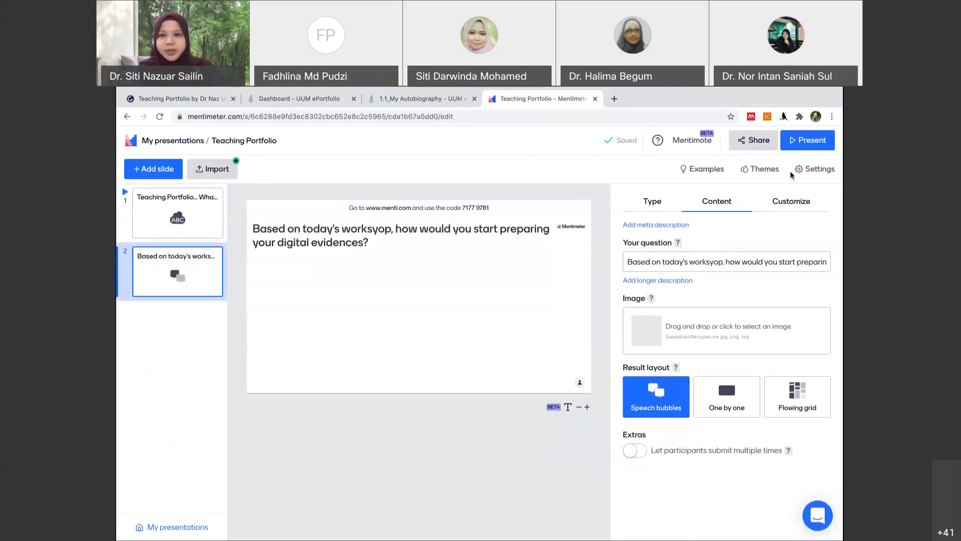
pyautogui.click(802, 142)
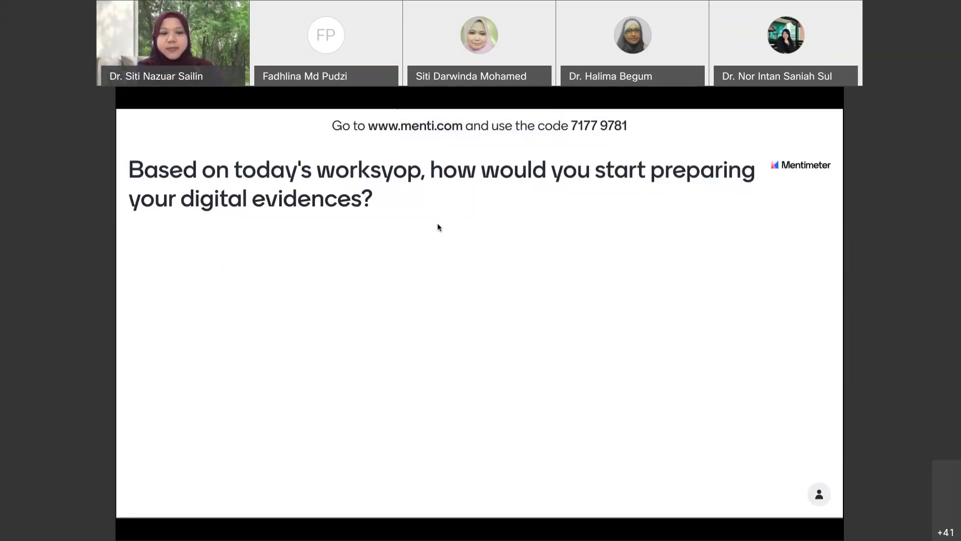
pyautogui.moveTo(365, 88)
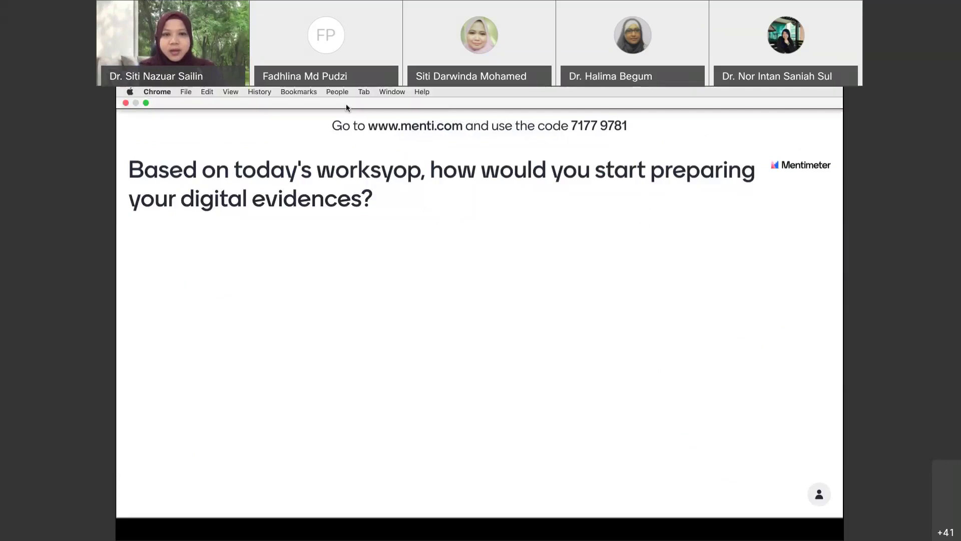